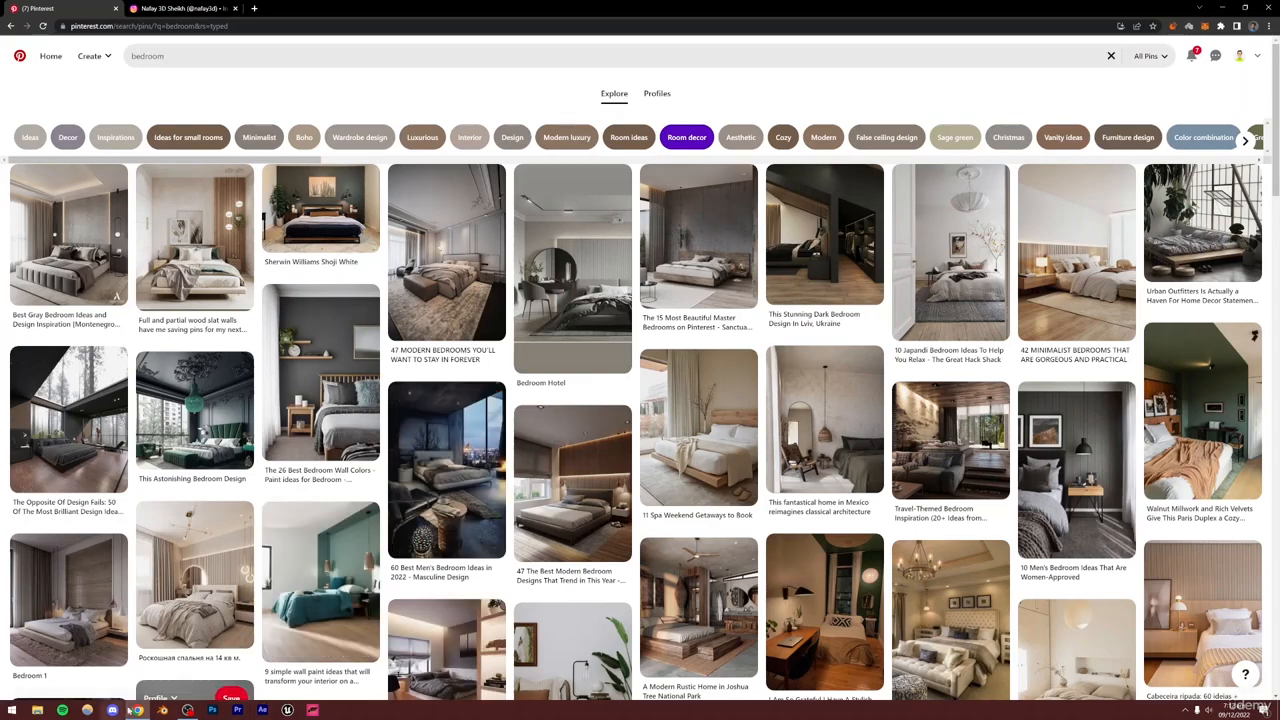
Switch to Blender and delete every object in the default scene
{"action": "left_click", "coordinate": [162, 710]}
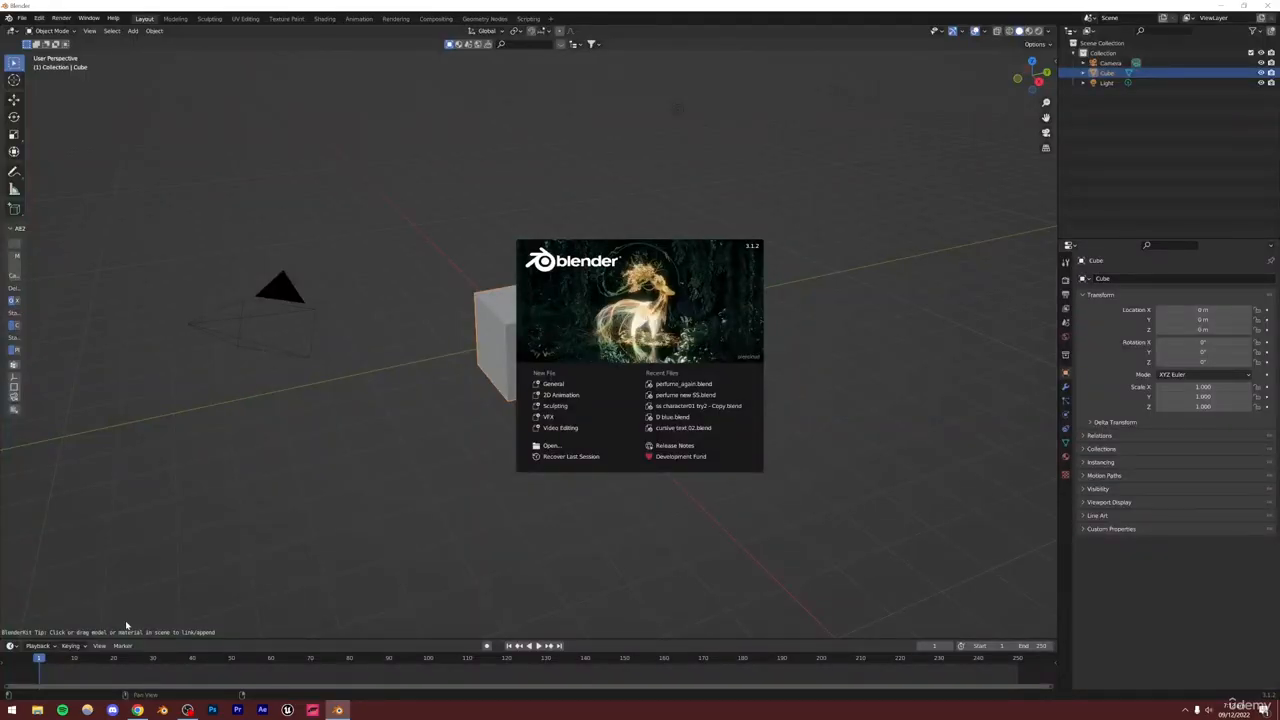
{"action": "left_click", "coordinate": [125, 625]}
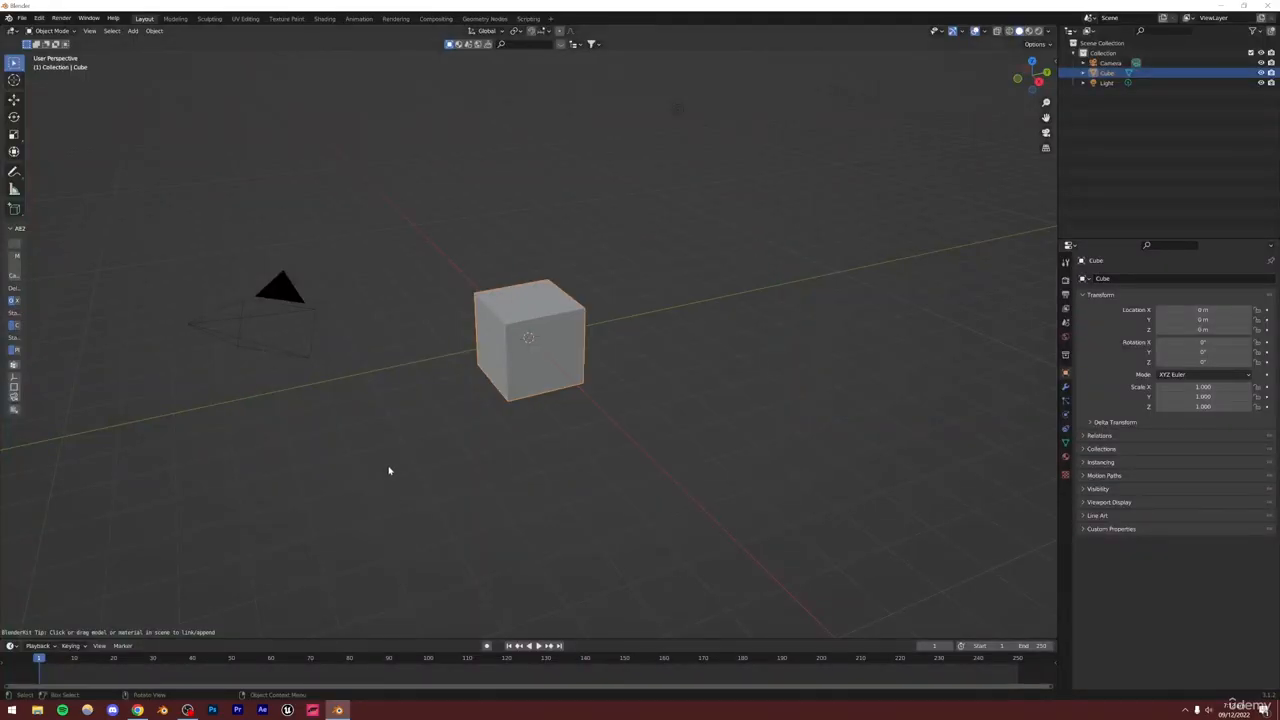
{"action": "scroll", "coordinate": [380, 300], "scroll_direction": "down", "scroll_amount": 4}
{"action": "key", "text": "a"}
{"action": "key", "text": "Delete"}
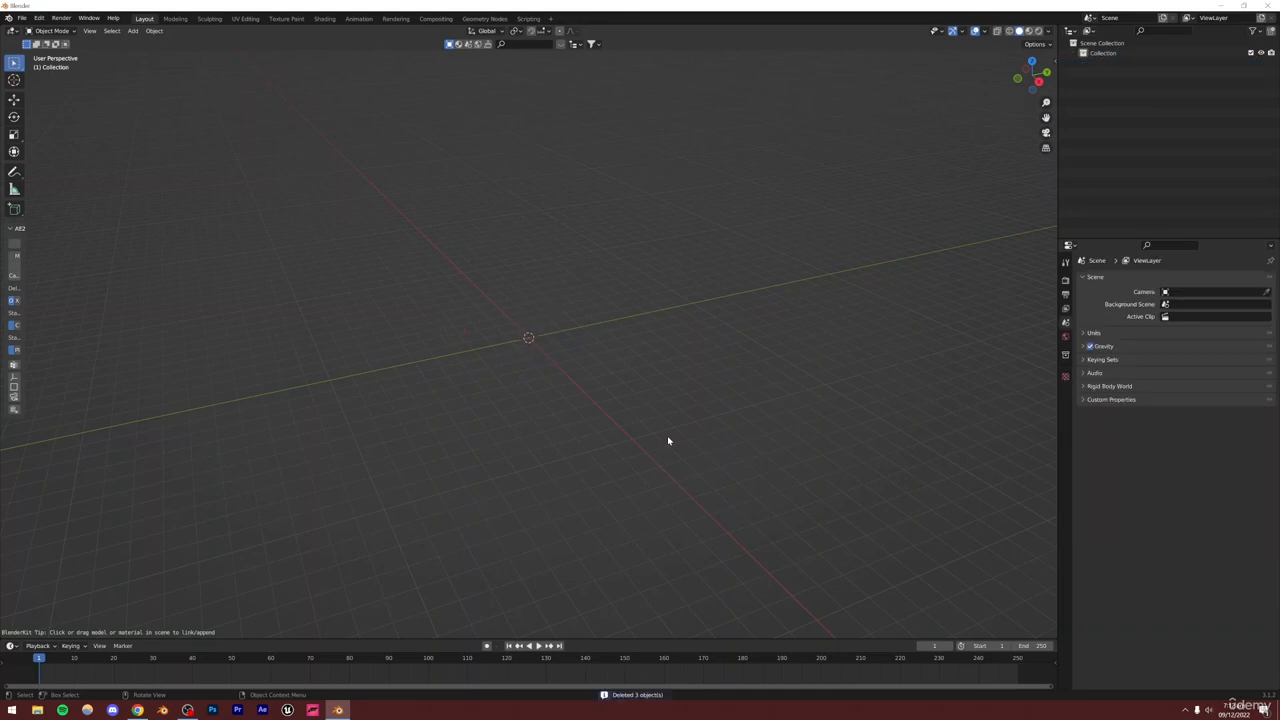
Add a mesh cube to the empty scene
{"action": "left_click", "coordinate": [132, 30]}
{"action": "mouse_move", "coordinate": [160, 43]}
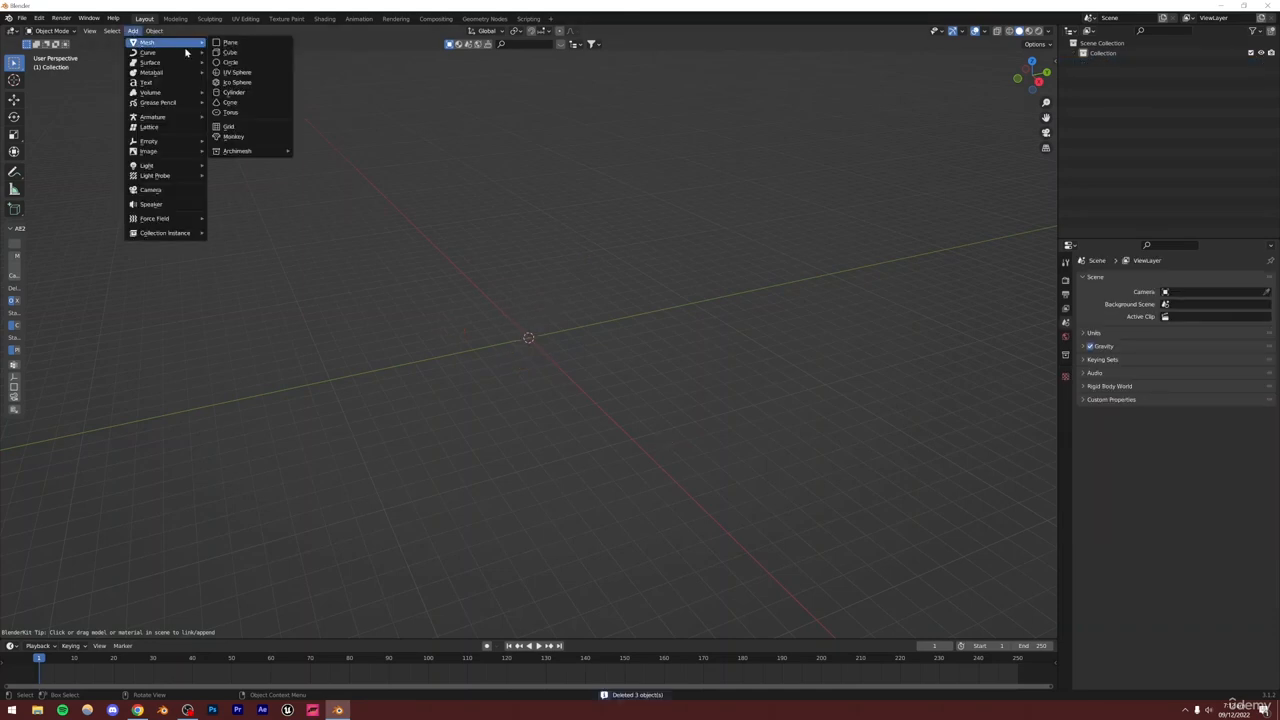
{"action": "left_click", "coordinate": [250, 53]}
Move the cube 1 m up along the Z axis
{"action": "scroll", "coordinate": [558, 308], "scroll_direction": "up", "scroll_amount": 6}
{"action": "middle_click_drag", "start_coordinate": [546, 346], "coordinate": [517, 394]}
{"action": "type", "text": "g"}
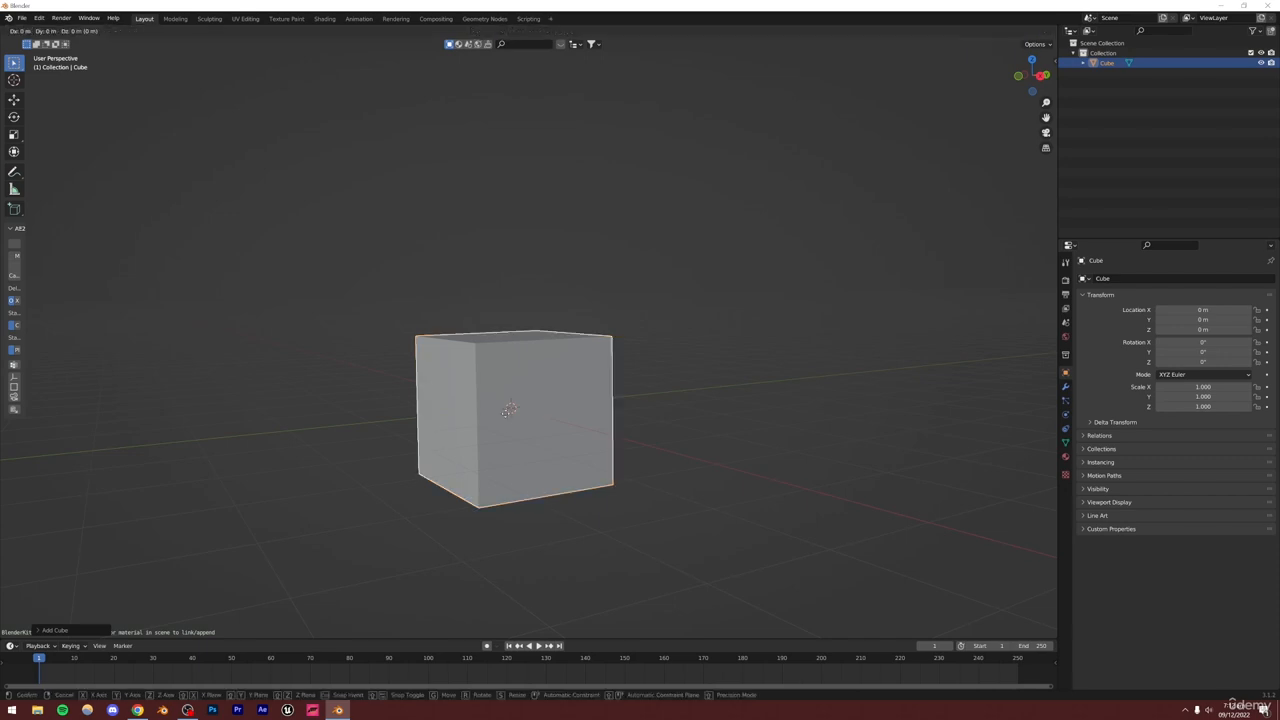
{"action": "type", "text": "z1"}
{"action": "key", "text": "Return"}
Open the viewport sidebar showing the cube's transform and dimensions
{"action": "middle_click_drag", "start_coordinate": [509, 371], "coordinate": [515, 448]}
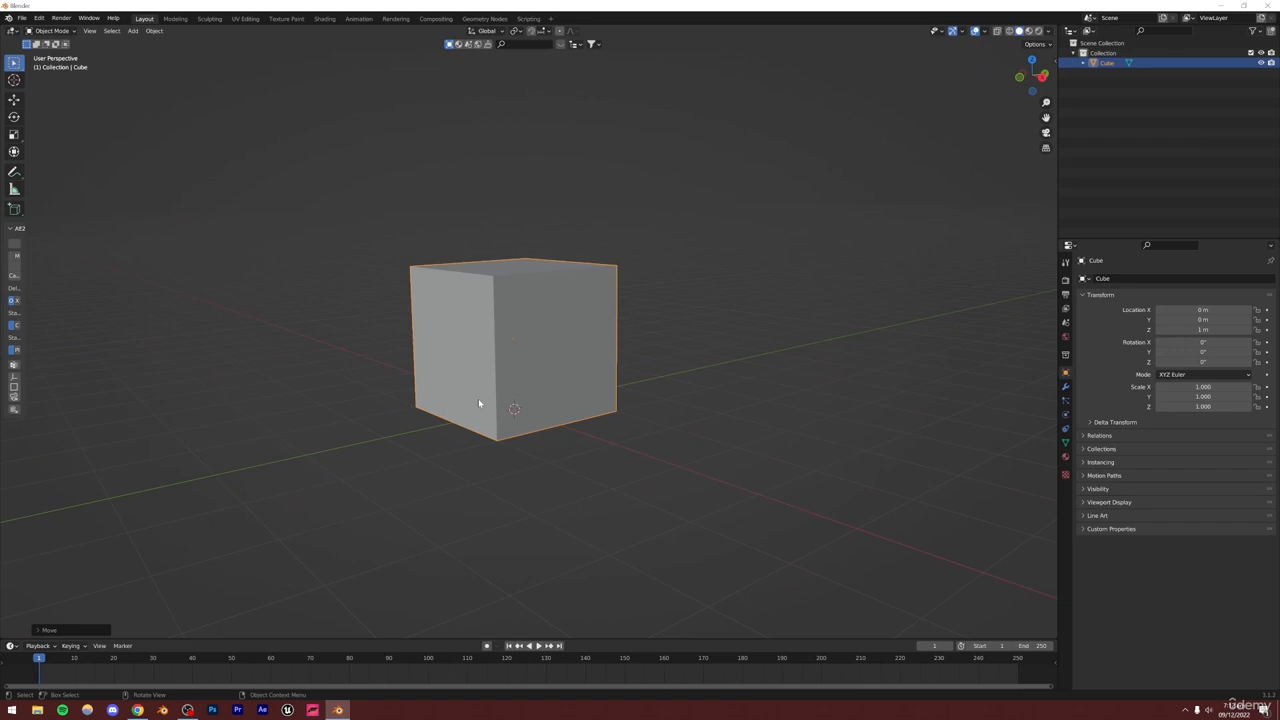
{"action": "middle_click_drag", "start_coordinate": [501, 477], "coordinate": [570, 360]}
{"action": "scroll", "coordinate": [522, 370], "scroll_direction": "down", "scroll_amount": 3}
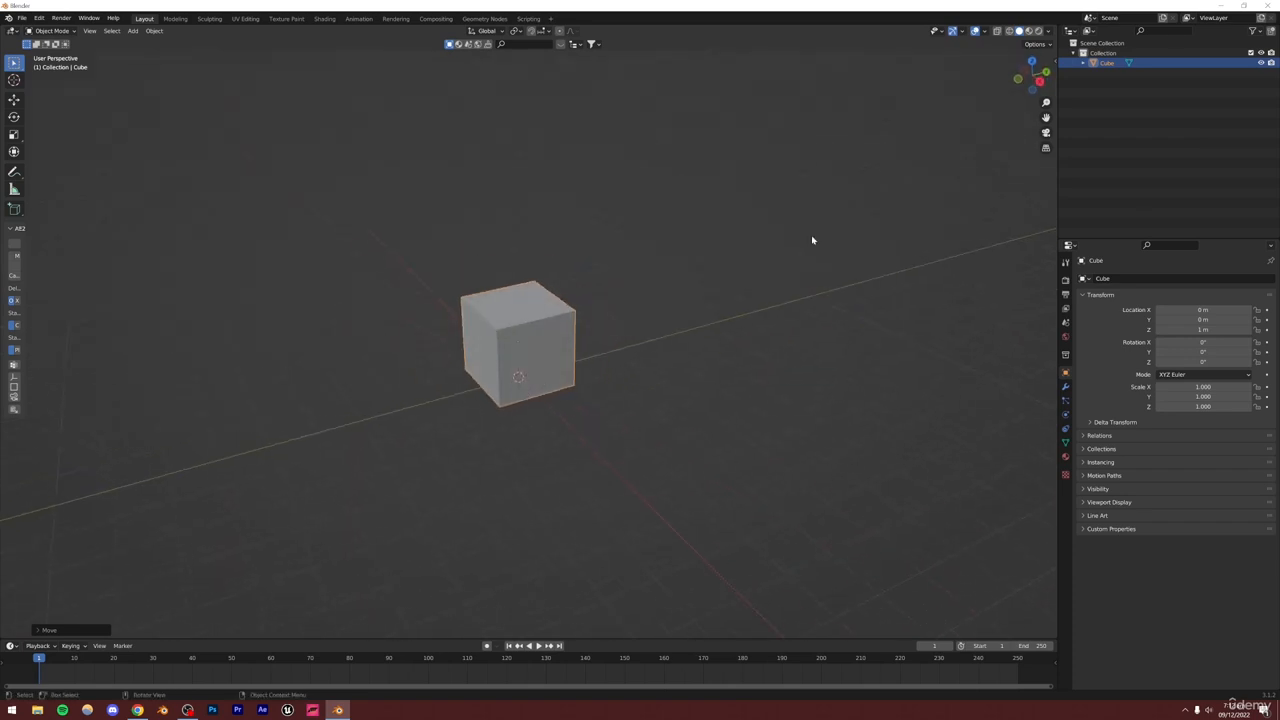
{"action": "left_click", "coordinate": [1054, 60]}
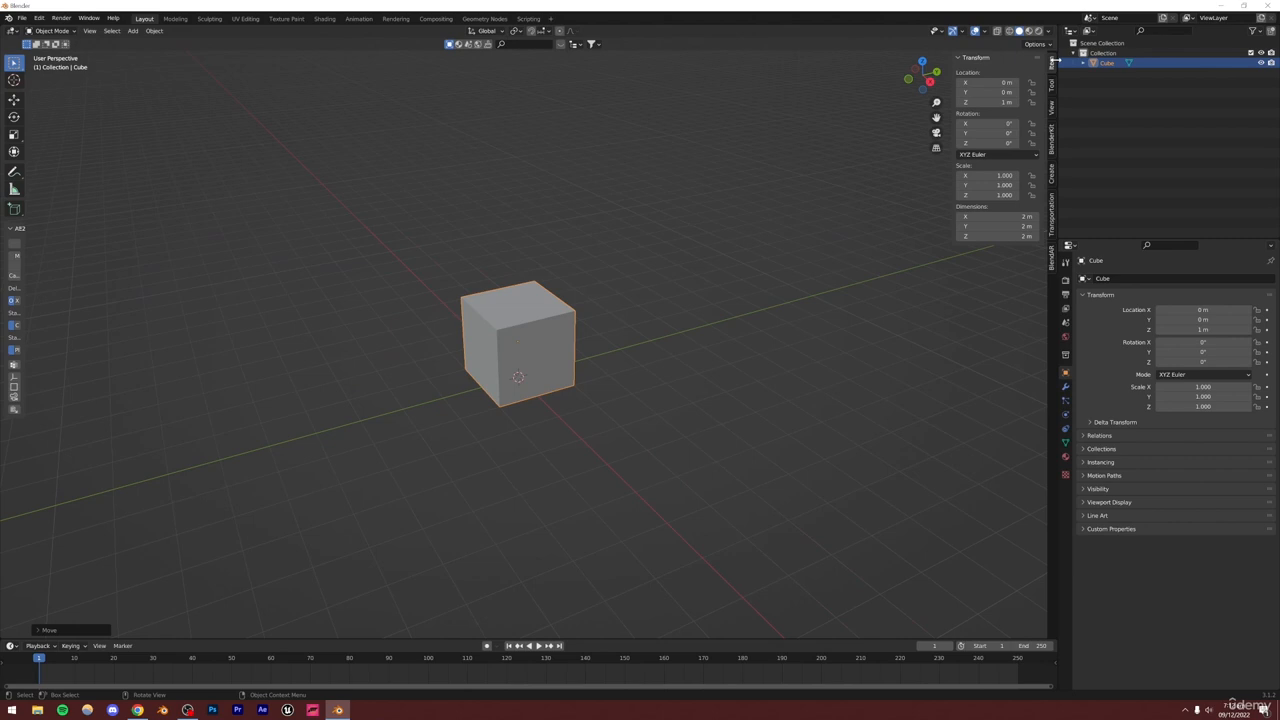
{"action": "middle_click_drag", "start_coordinate": [544, 338], "coordinate": [520, 444]}
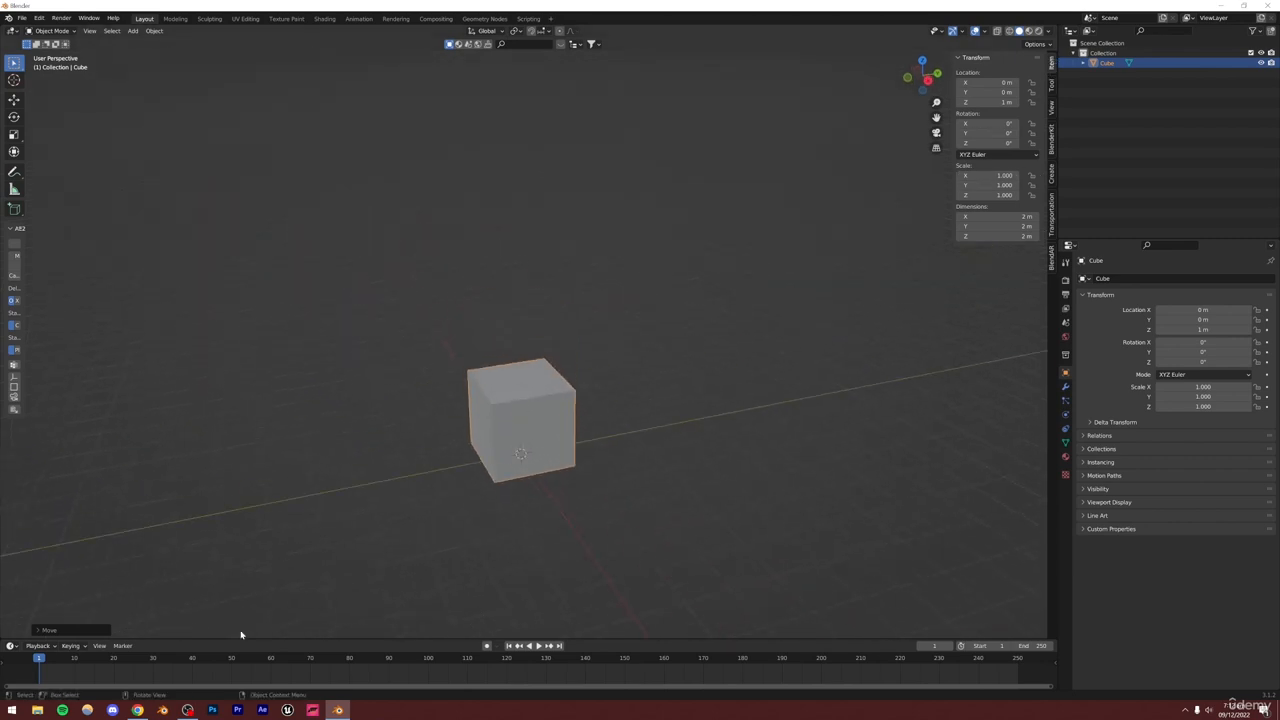
Switch to the browser and search Google for average bedroom height
{"action": "left_click", "coordinate": [138, 710]}
{"action": "left_click", "coordinate": [257, 9]}
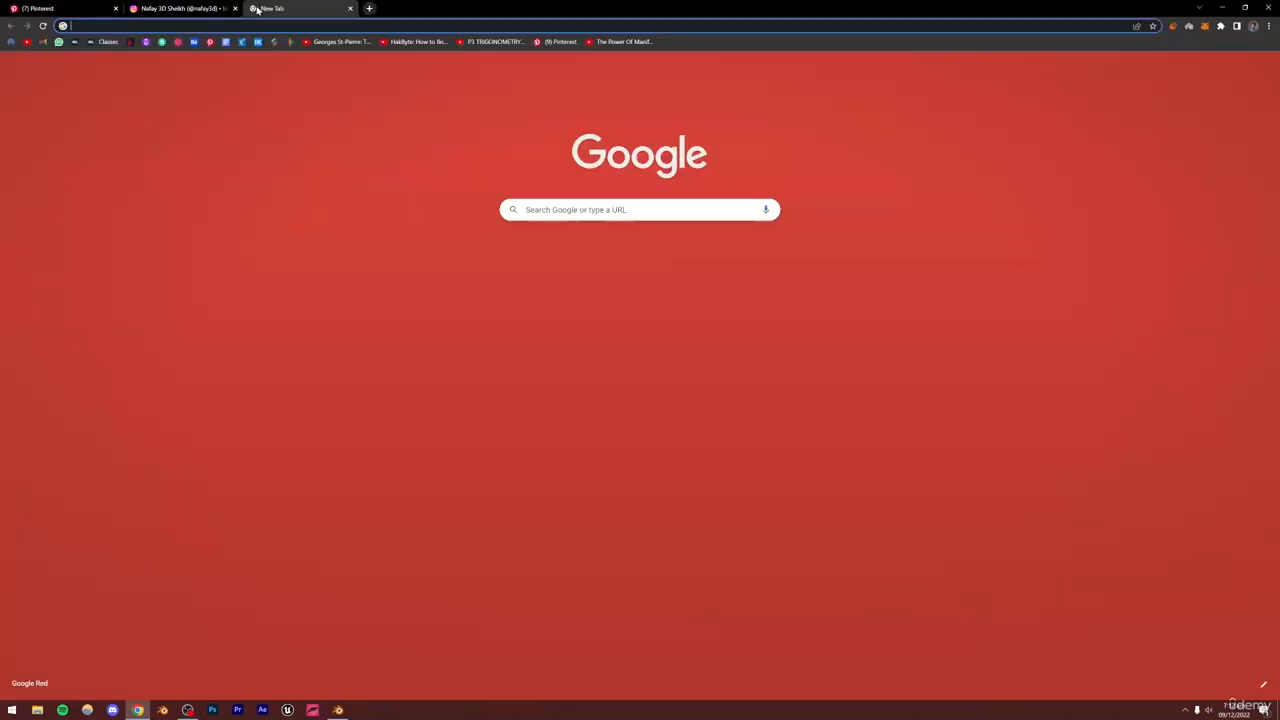
{"action": "type", "text": "average"}
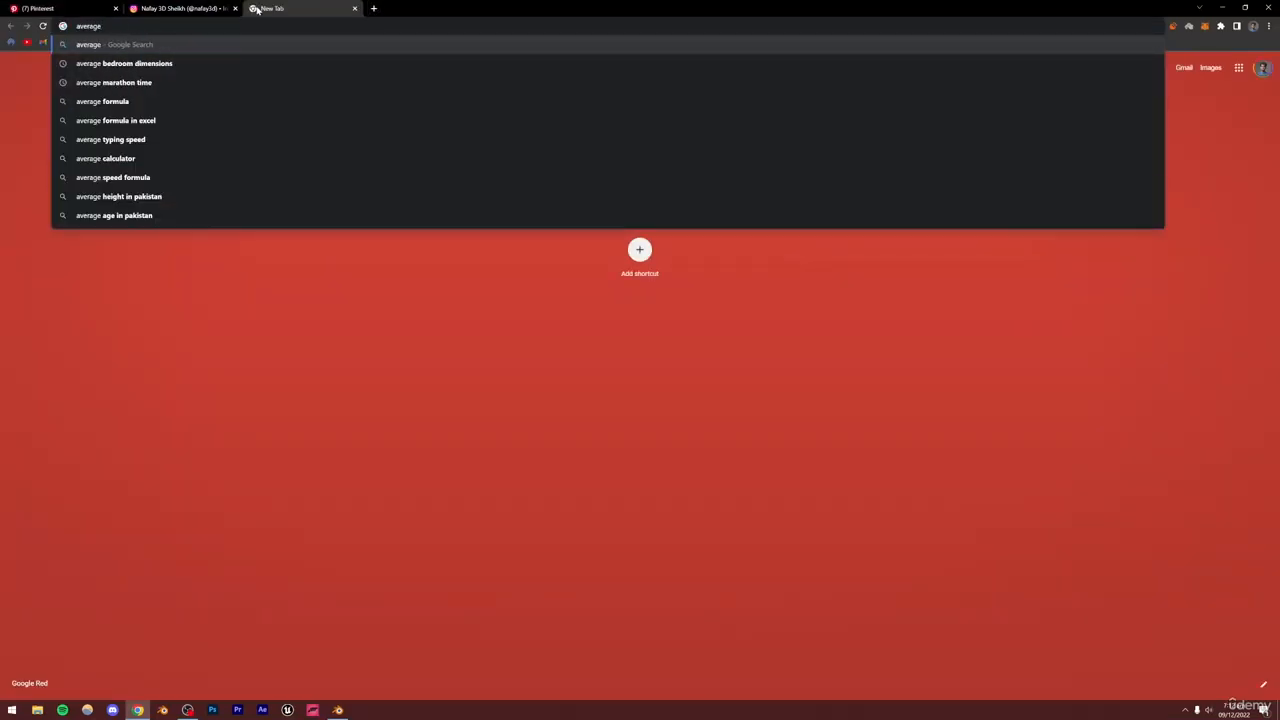
{"action": "key", "text": "Down"}
{"action": "key", "text": "BackSpace"}
{"action": "key", "text": "BackSpace"}
{"action": "key", "text": "BackSpace"}
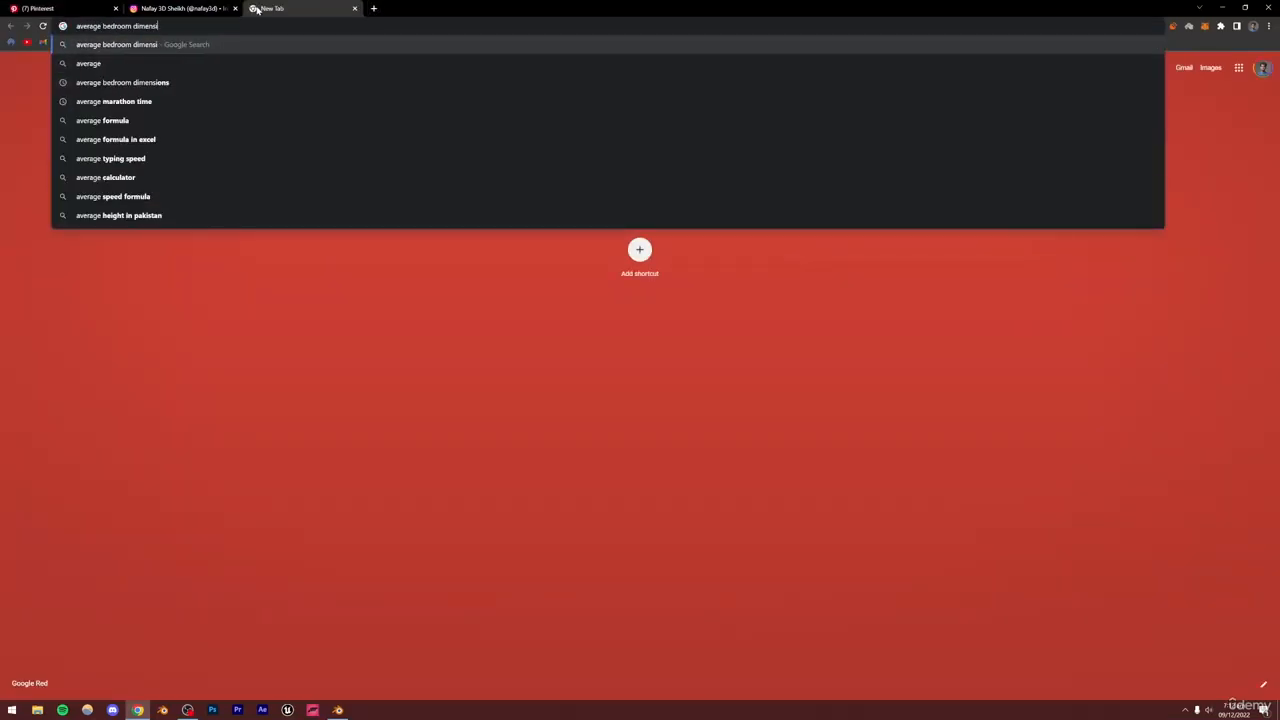
{"action": "type", "text": "height"}
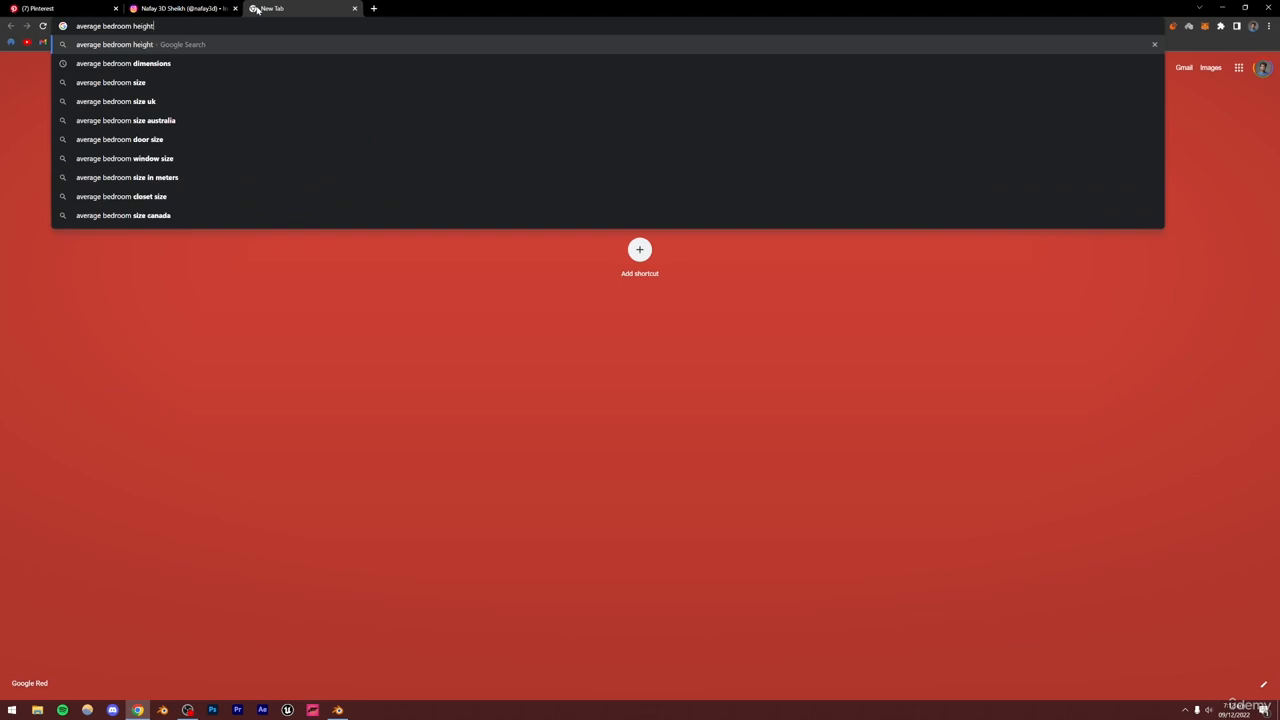
{"action": "key", "text": "Return"}
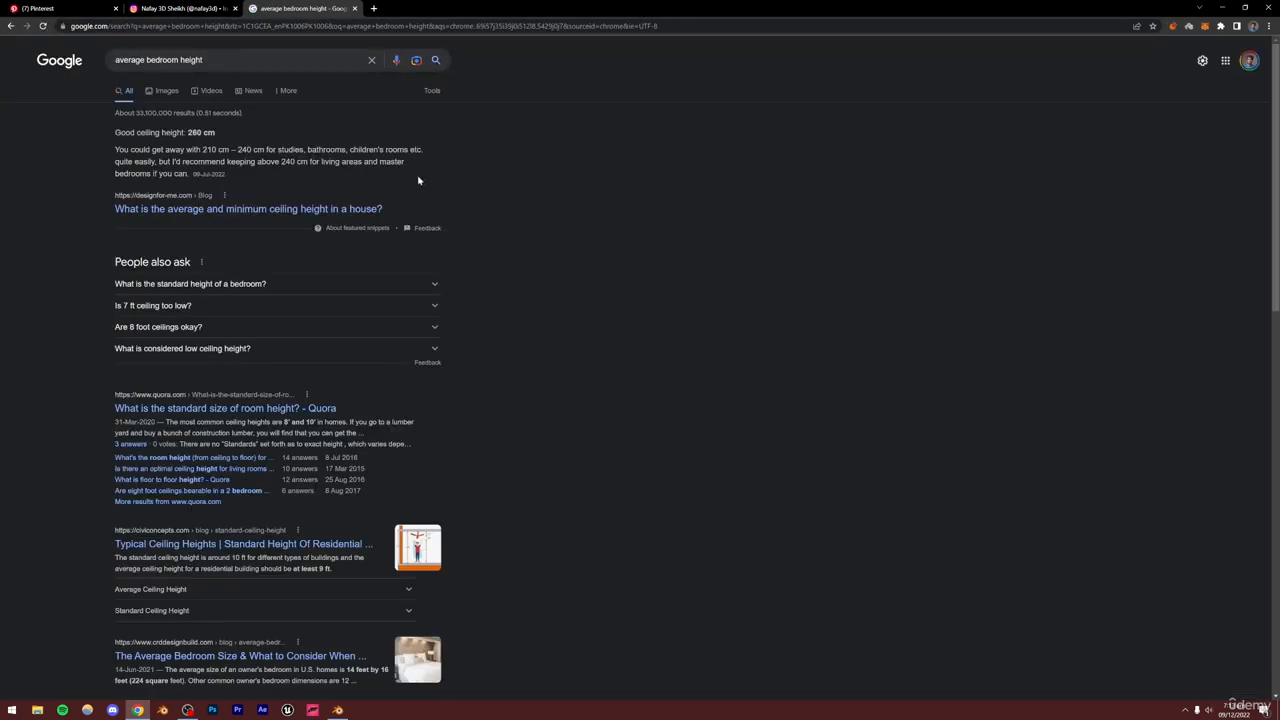
Switch back to Blender and set the cube's Z dimension to 2.5 m
{"action": "left_click", "coordinate": [337, 710]}
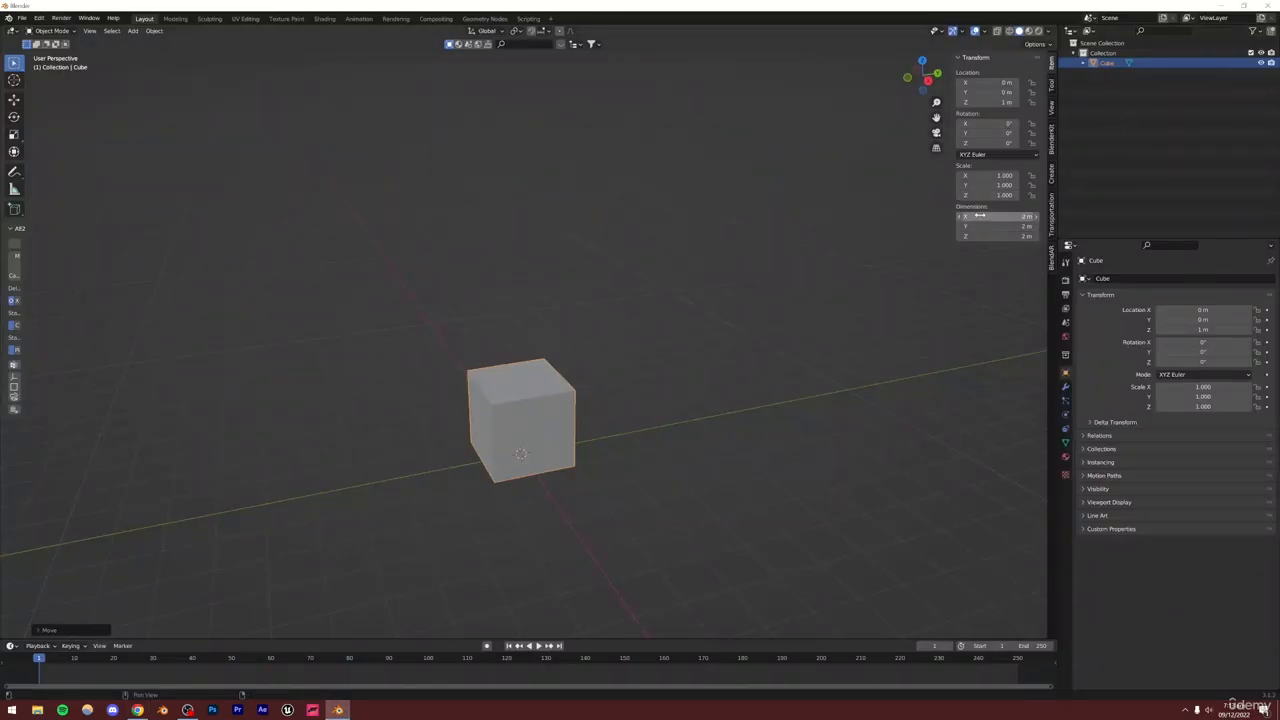
{"action": "left_click", "coordinate": [1005, 237]}
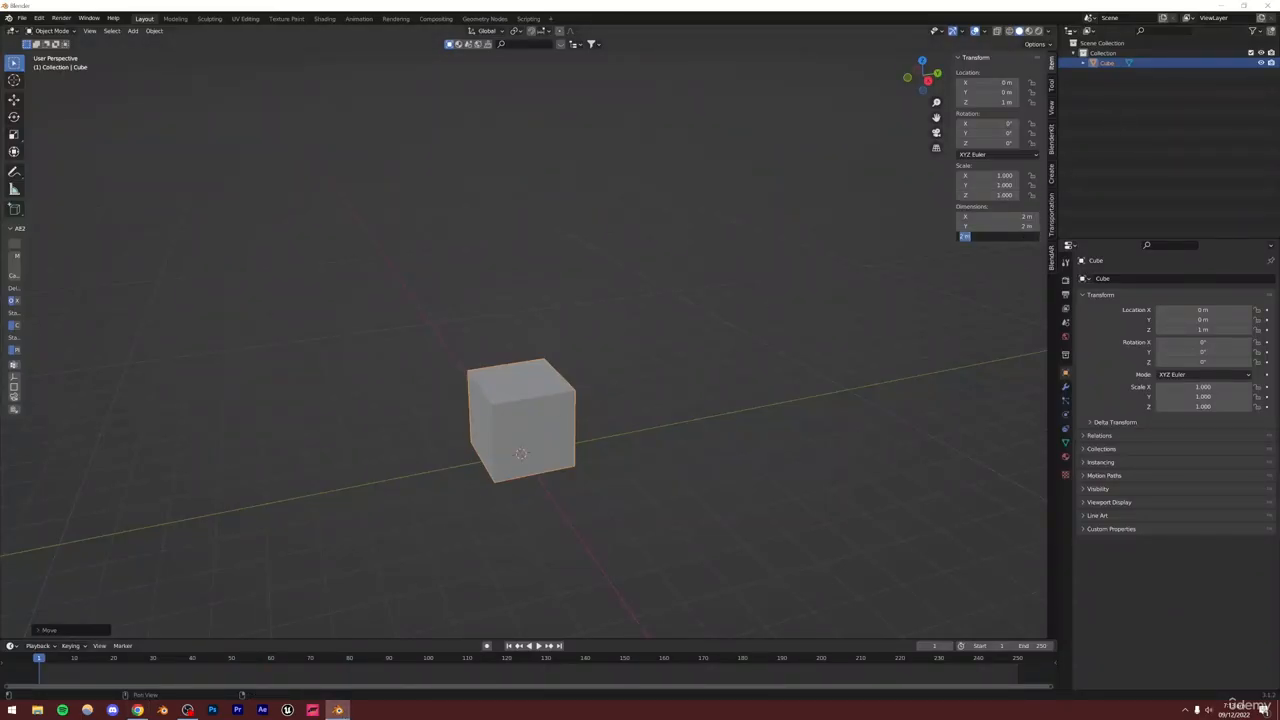
{"action": "type", "text": "2.5"}
{"action": "key", "text": "Return"}
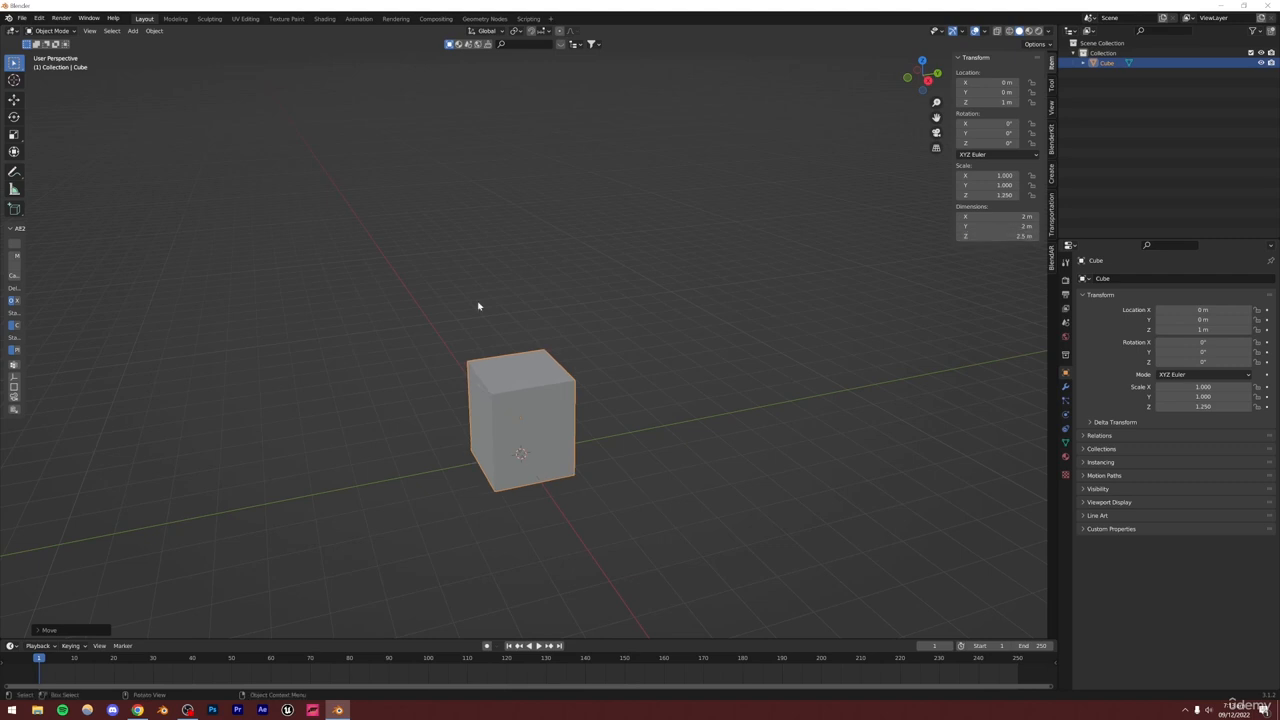
Move the cube up along Z so its base rests on the ground grid, at about 1.25 m
{"action": "scroll", "coordinate": [551, 477], "scroll_direction": "up", "scroll_amount": 8}
{"action": "middle_click_drag", "start_coordinate": [556, 236], "coordinate": [421, 388]}
{"action": "key", "text": "KP_Decimal"}
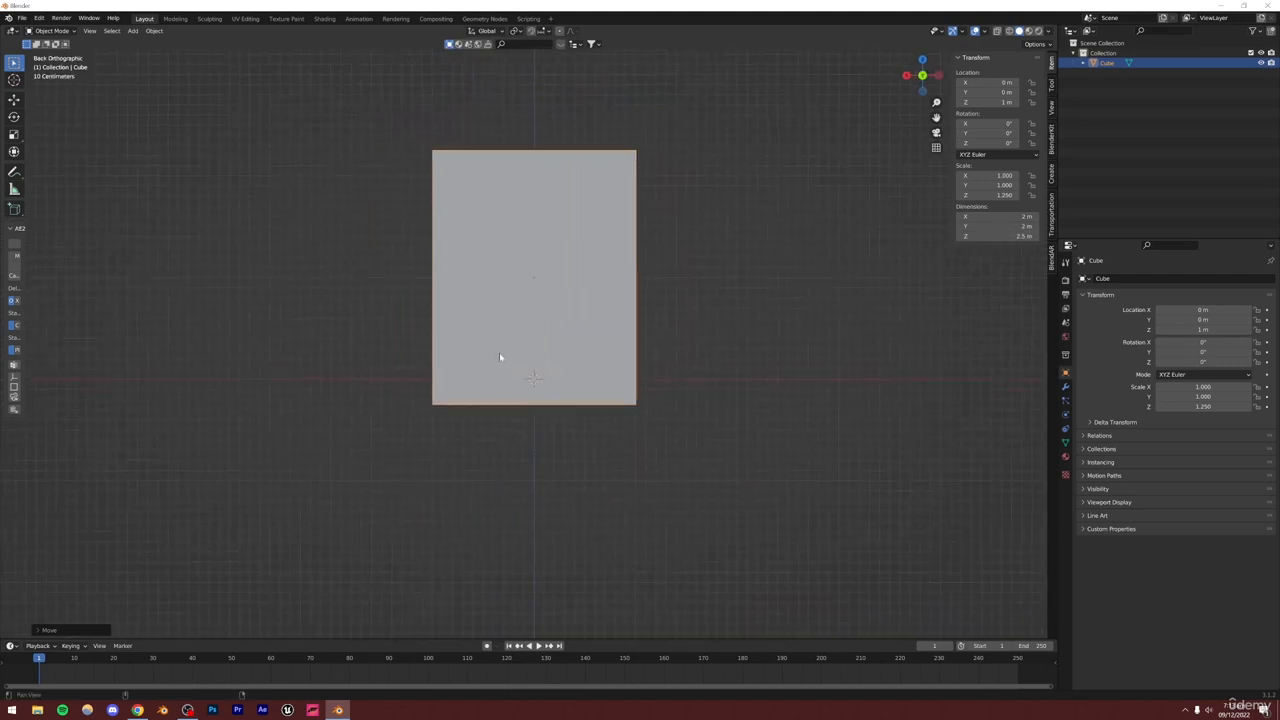
{"action": "key", "text": "g"}
{"action": "key", "text": "z"}
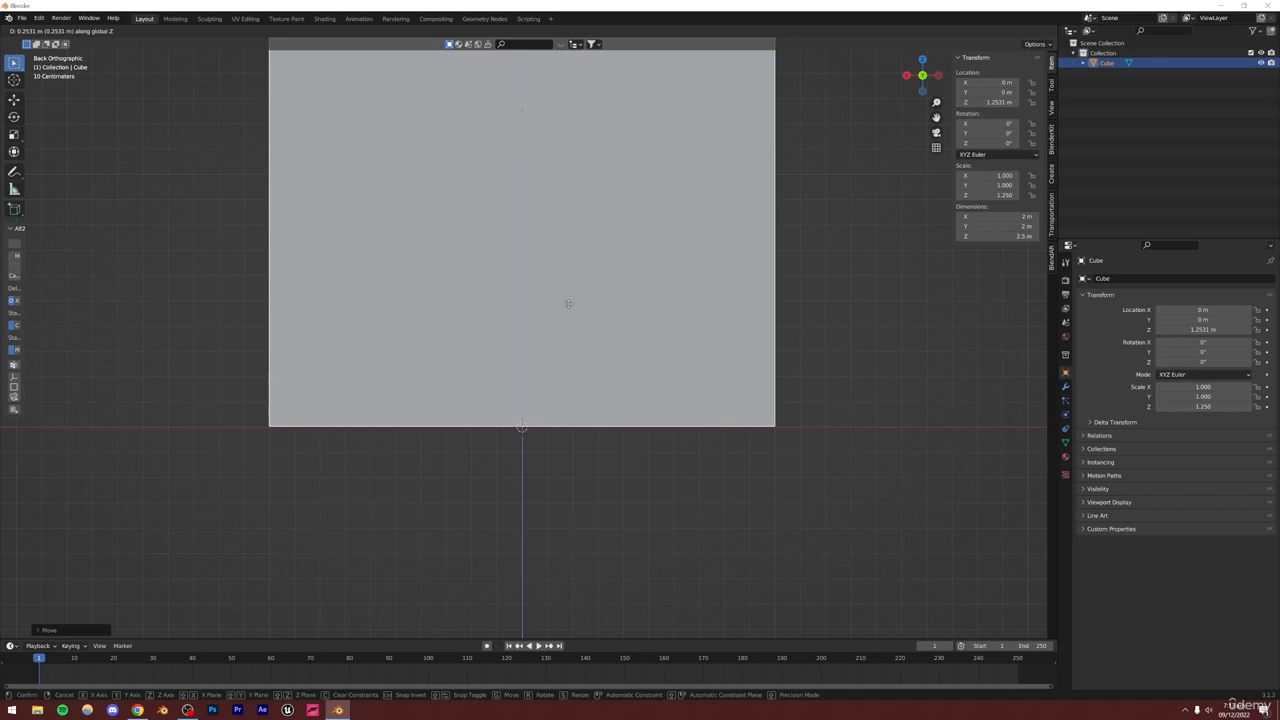
{"action": "left_click", "coordinate": [569, 306]}
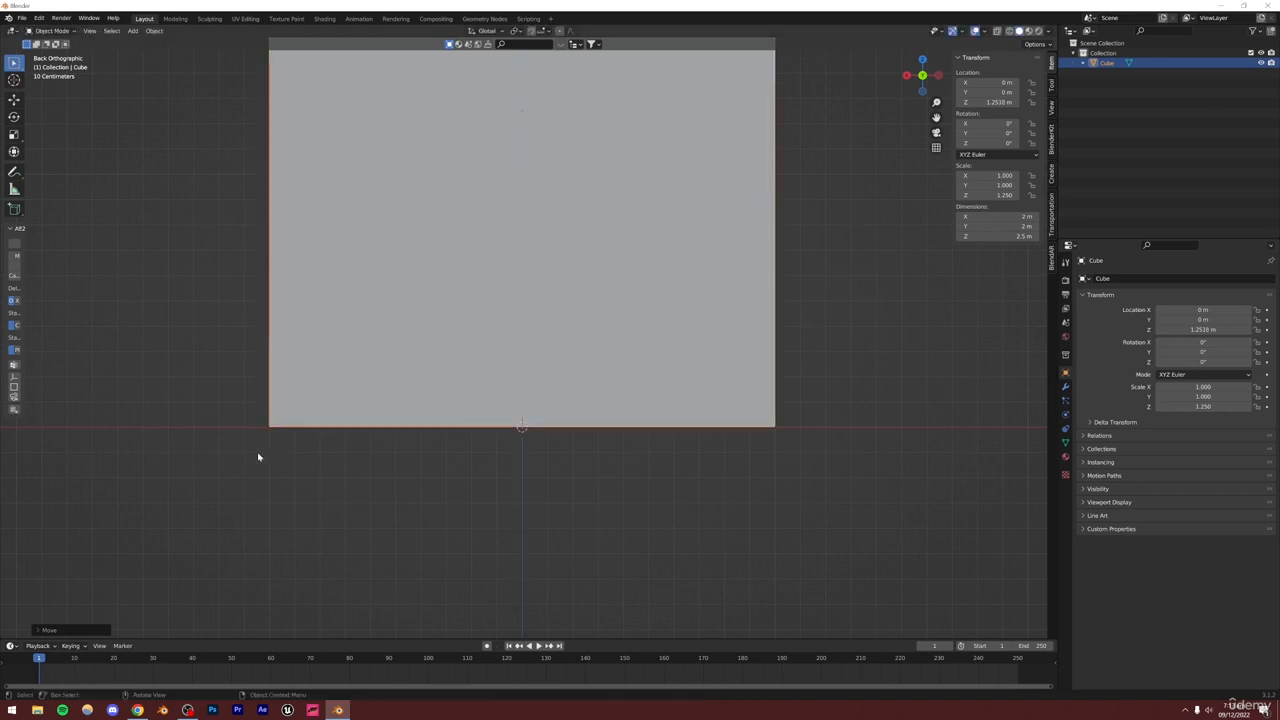
{"action": "scroll", "coordinate": [330, 440], "scroll_direction": "down", "scroll_amount": 8}
{"action": "key", "text": "space"}
{"action": "key", "text": "space"}
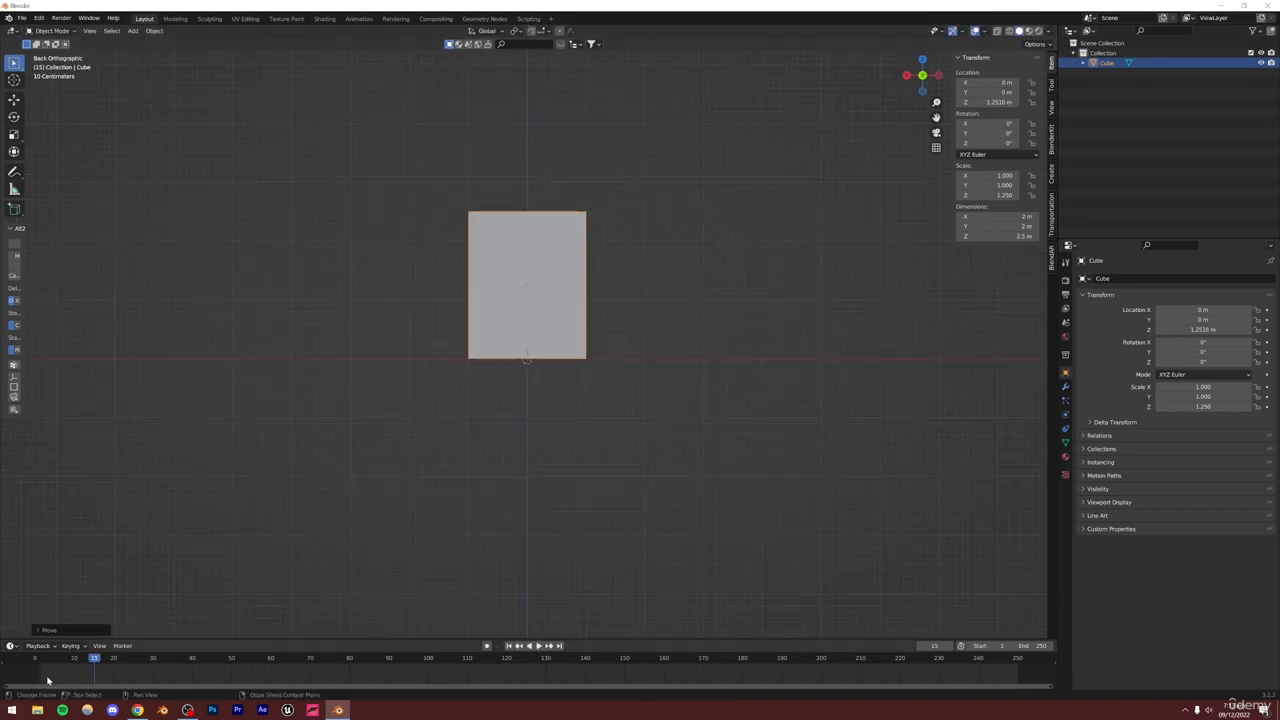
{"action": "left_click_drag", "start_coordinate": [47, 680], "coordinate": [35, 680]}
Scale the cube in X and Y only, with Z scale locked, to about 4.45 m per side
{"action": "middle_click_drag", "start_coordinate": [514, 346], "coordinate": [520, 382]}
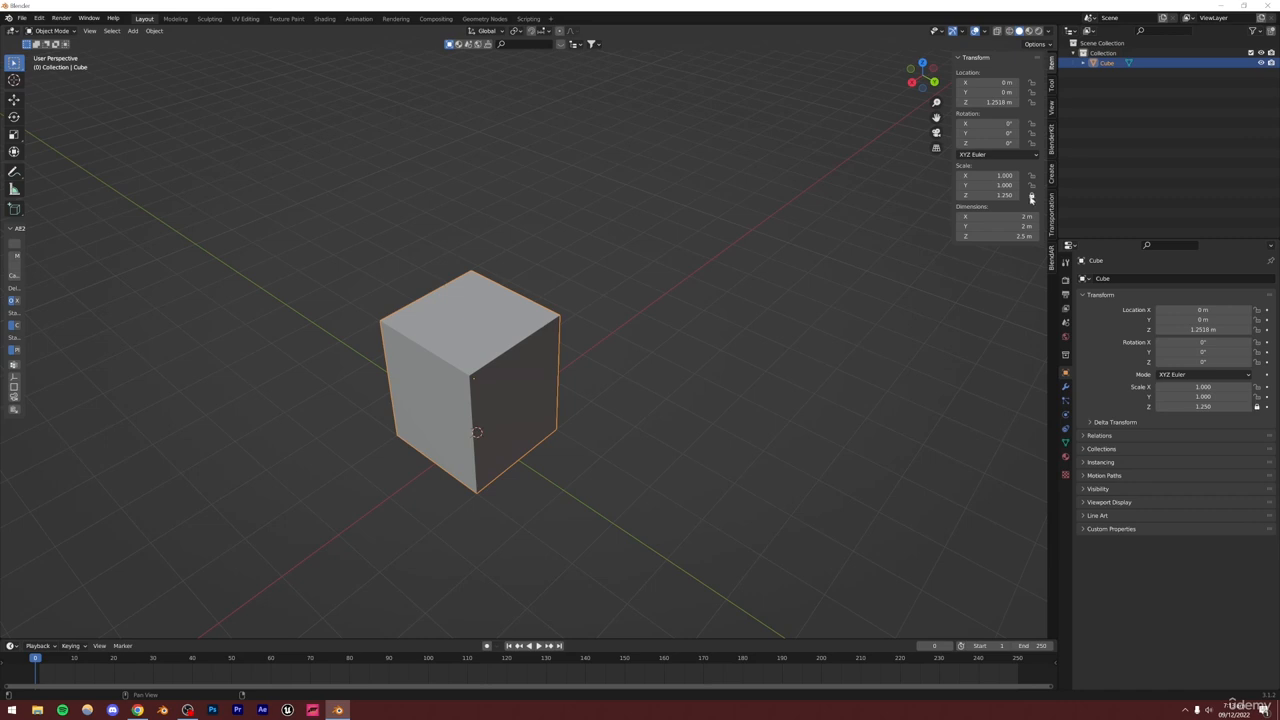
{"action": "key", "text": "s"}
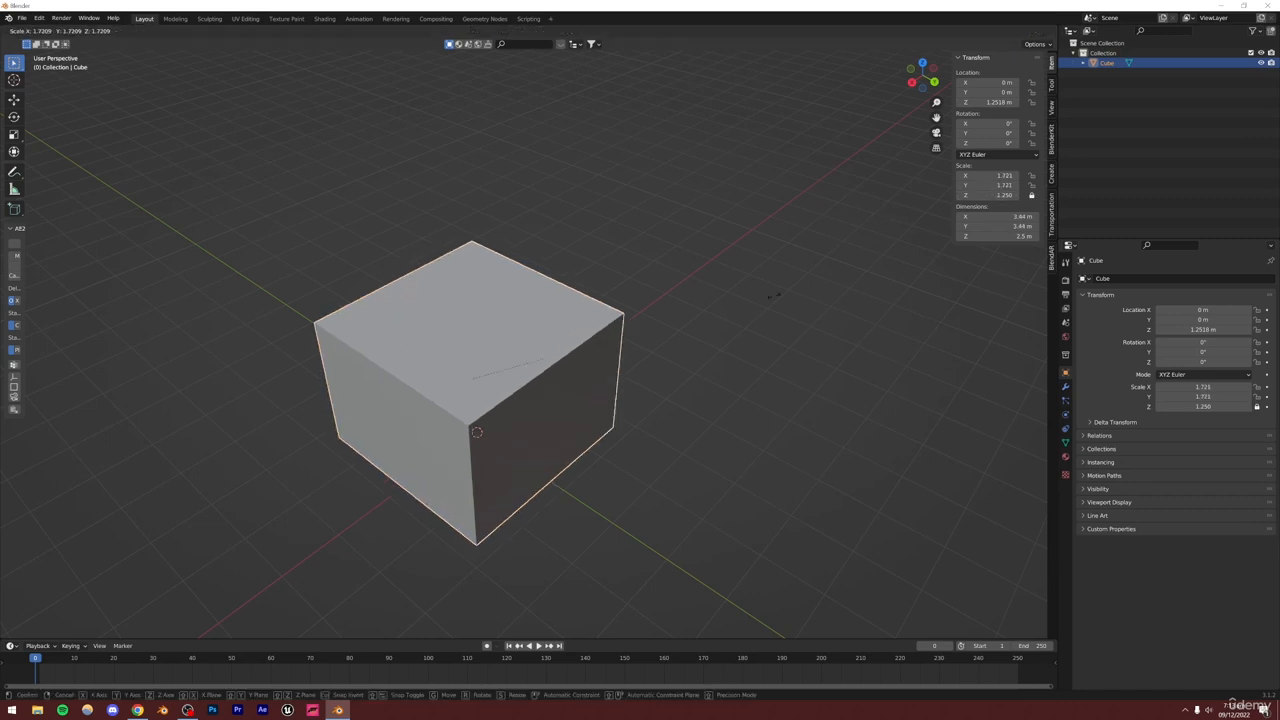
{"action": "key", "text": "Escape"}
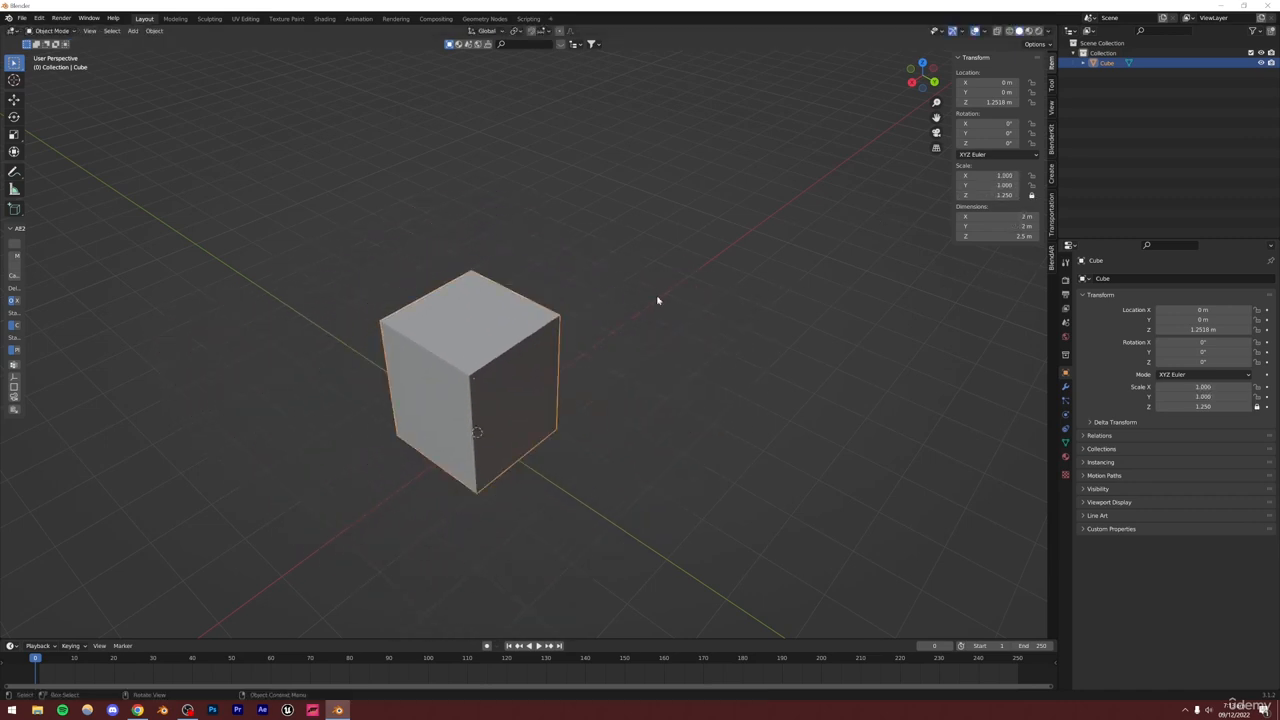
{"action": "scroll", "coordinate": [528, 370], "scroll_direction": "down", "scroll_amount": 3}
{"action": "middle_click_drag", "start_coordinate": [517, 391], "coordinate": [466, 397]}
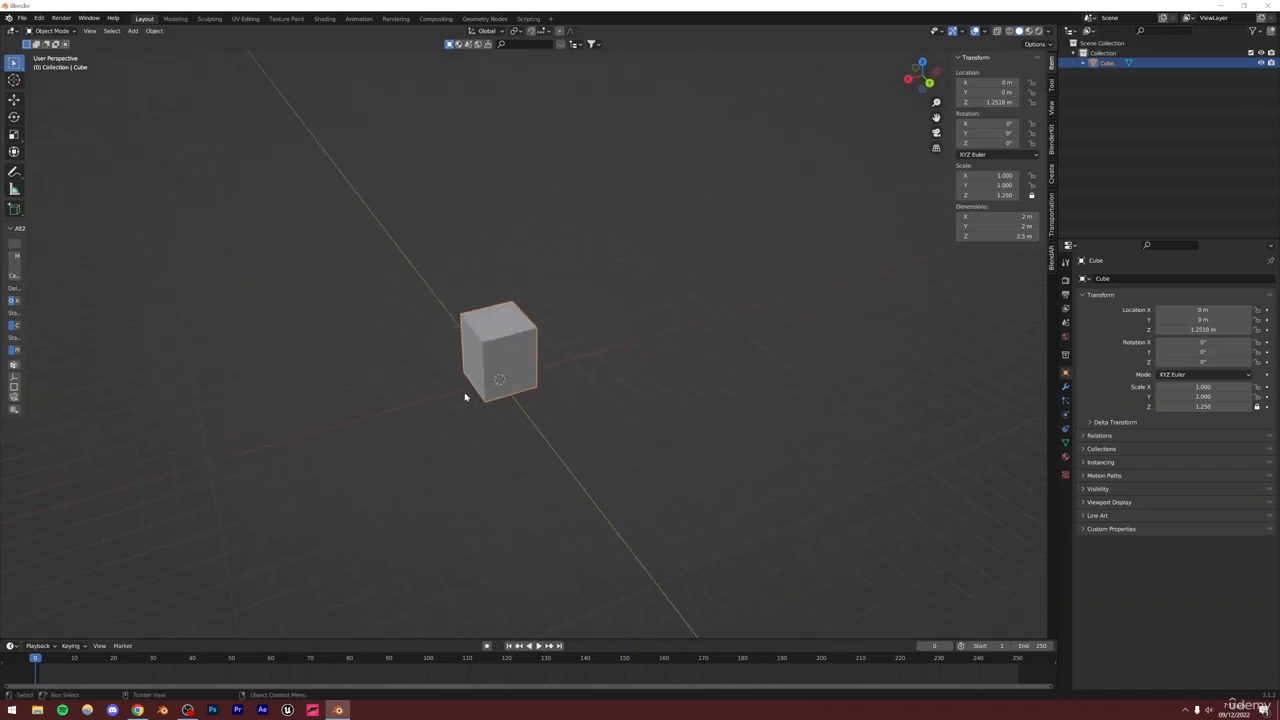
{"action": "scroll", "coordinate": [498, 378], "scroll_direction": "up", "scroll_amount": 2}
{"action": "scroll", "coordinate": [497, 378], "scroll_direction": "up", "scroll_amount": 3}
{"action": "key", "text": "s"}
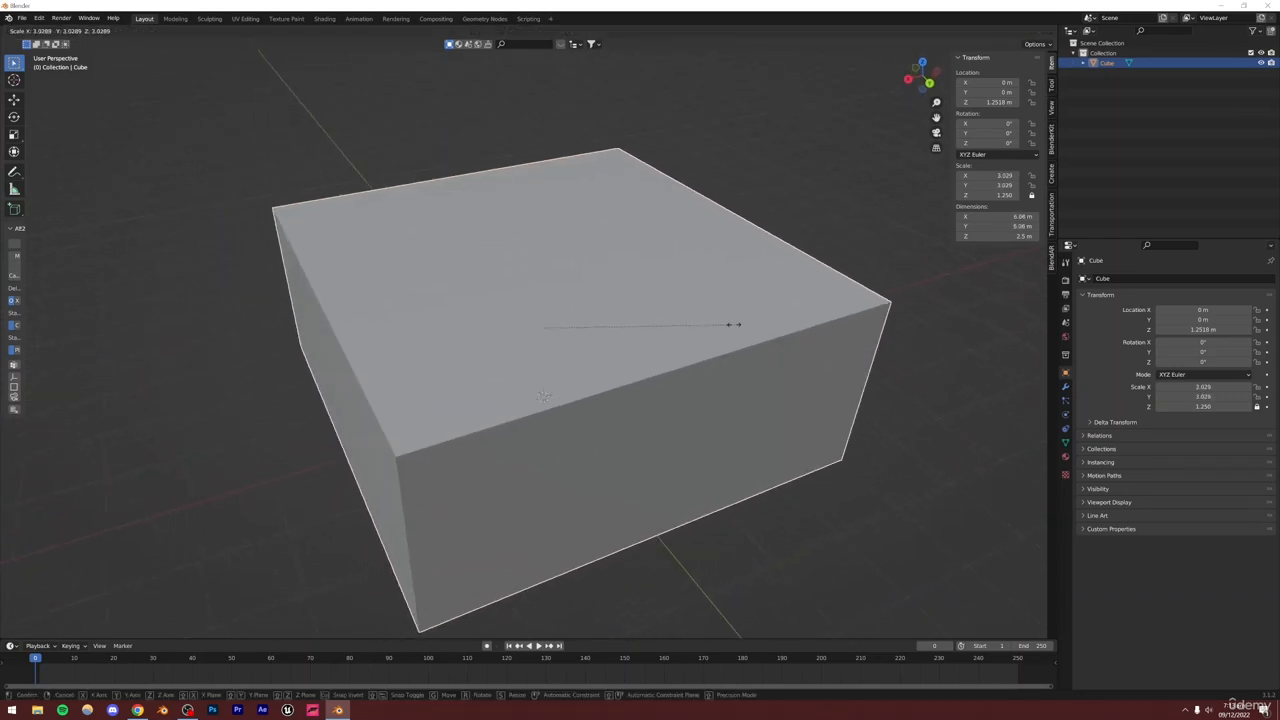
{"action": "left_click", "coordinate": [684, 328]}
{"action": "middle_click_drag", "start_coordinate": [609, 380], "coordinate": [521, 412]}
{"action": "scroll", "coordinate": [621, 374], "scroll_direction": "up", "scroll_amount": 5}
{"action": "scroll", "coordinate": [622, 375], "scroll_direction": "up", "scroll_amount": 2}
{"action": "scroll", "coordinate": [546, 426], "scroll_direction": "down", "scroll_amount": 7}
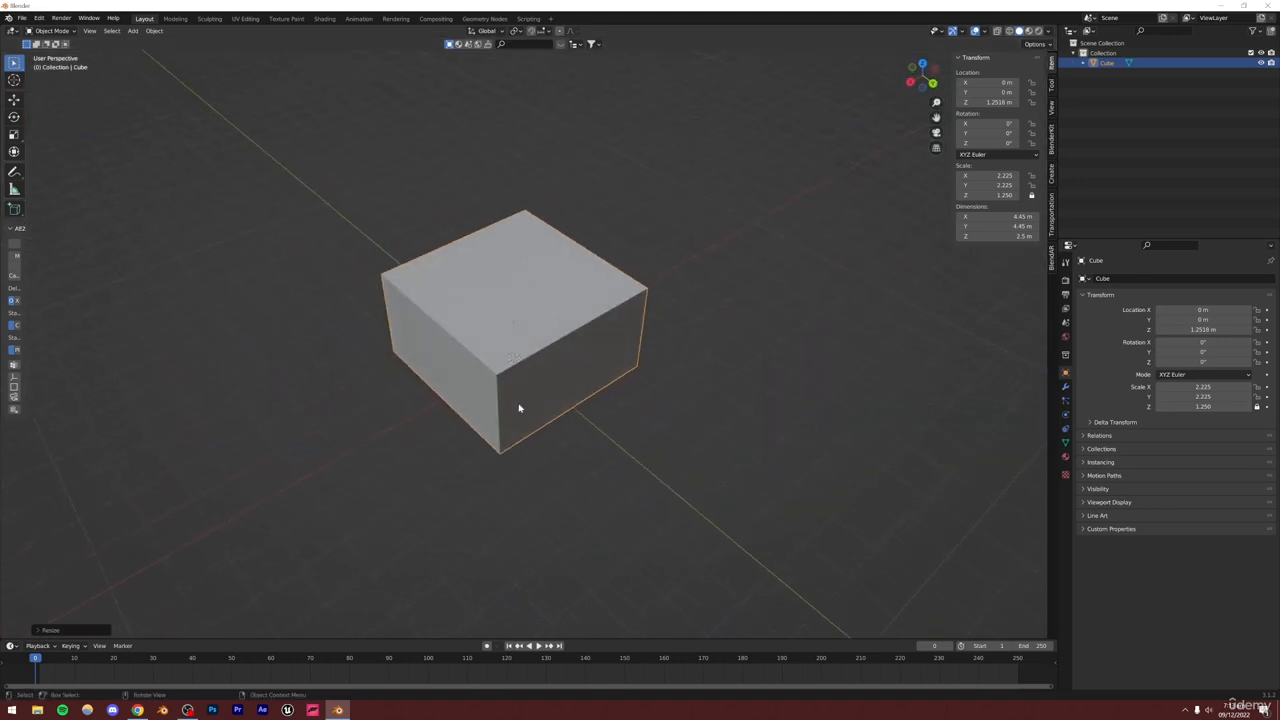
Add a camera to the scene and open its camera properties
{"action": "left_click", "coordinate": [133, 31]}
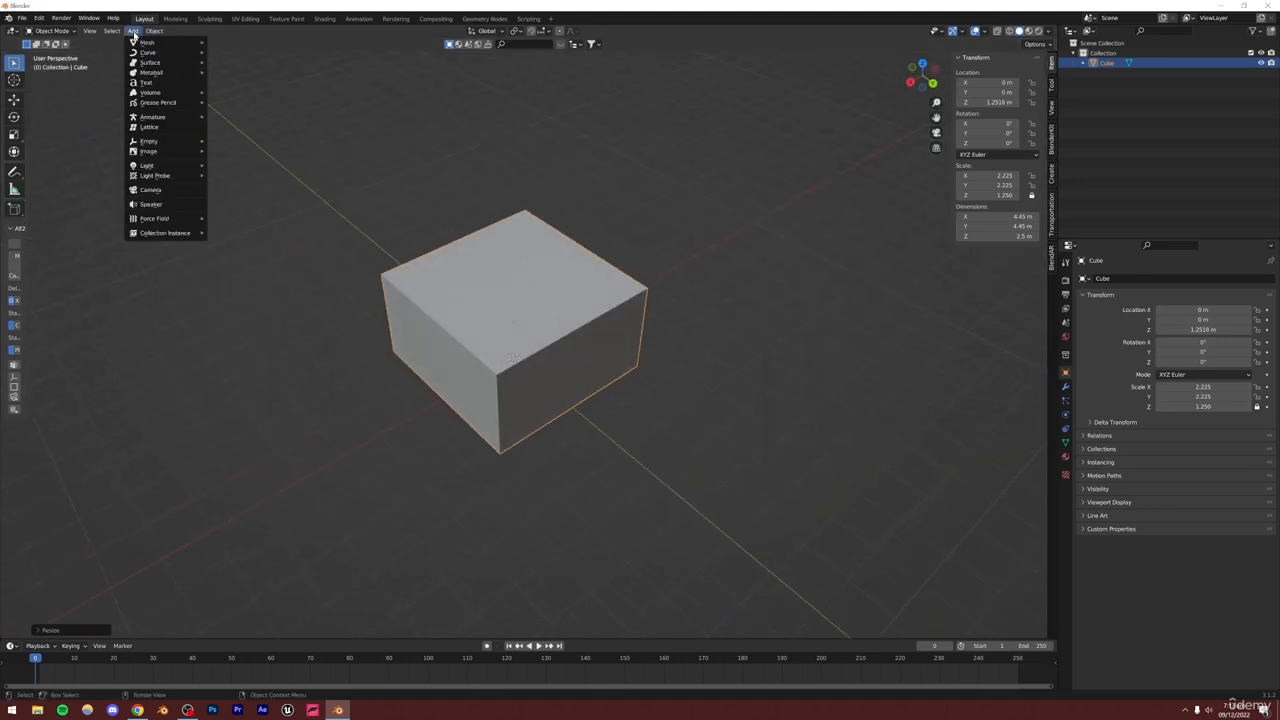
{"action": "mouse_move", "coordinate": [164, 156]}
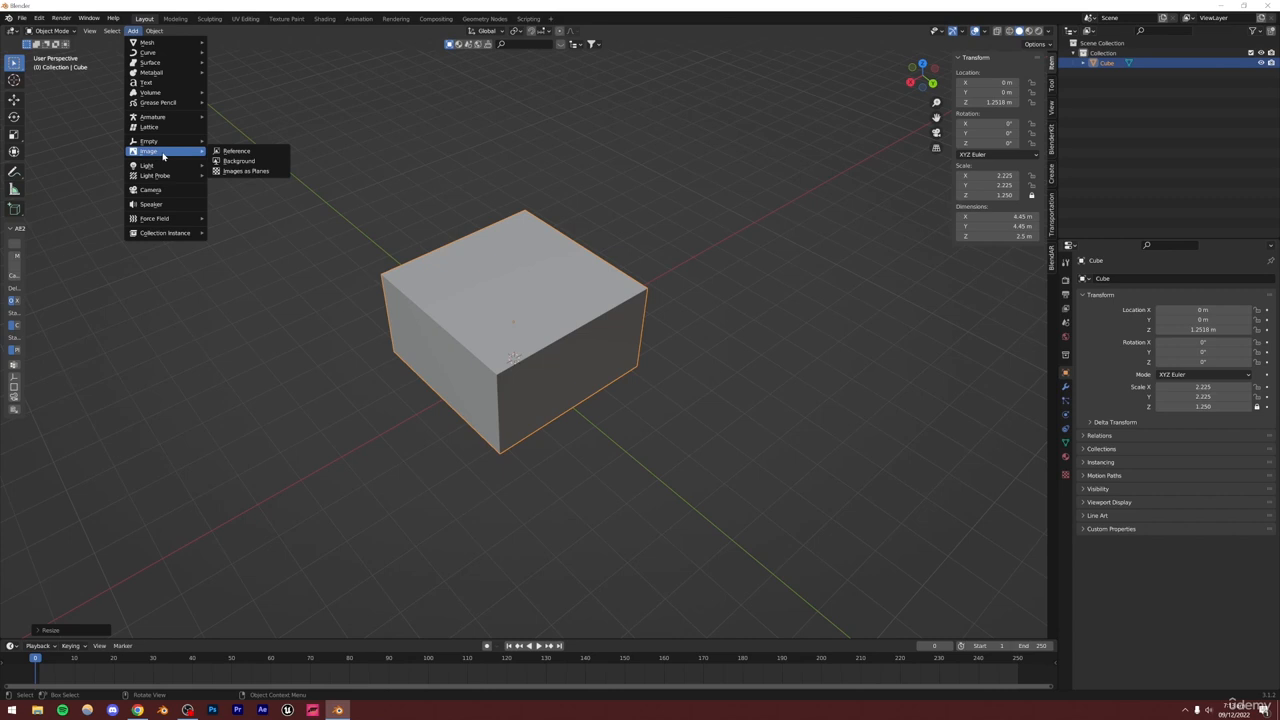
{"action": "left_click", "coordinate": [150, 189]}
{"action": "key", "text": "KP_Decimal"}
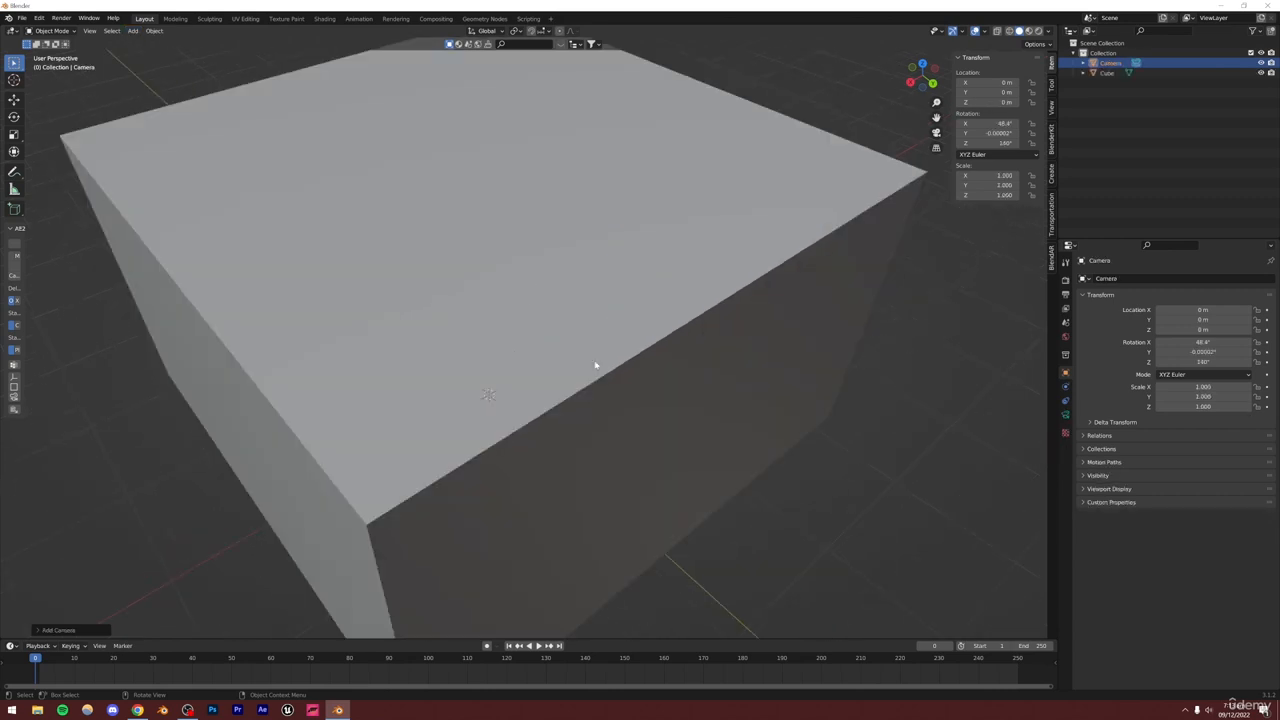
{"action": "scroll", "coordinate": [595, 365], "scroll_direction": "down", "scroll_amount": 4}
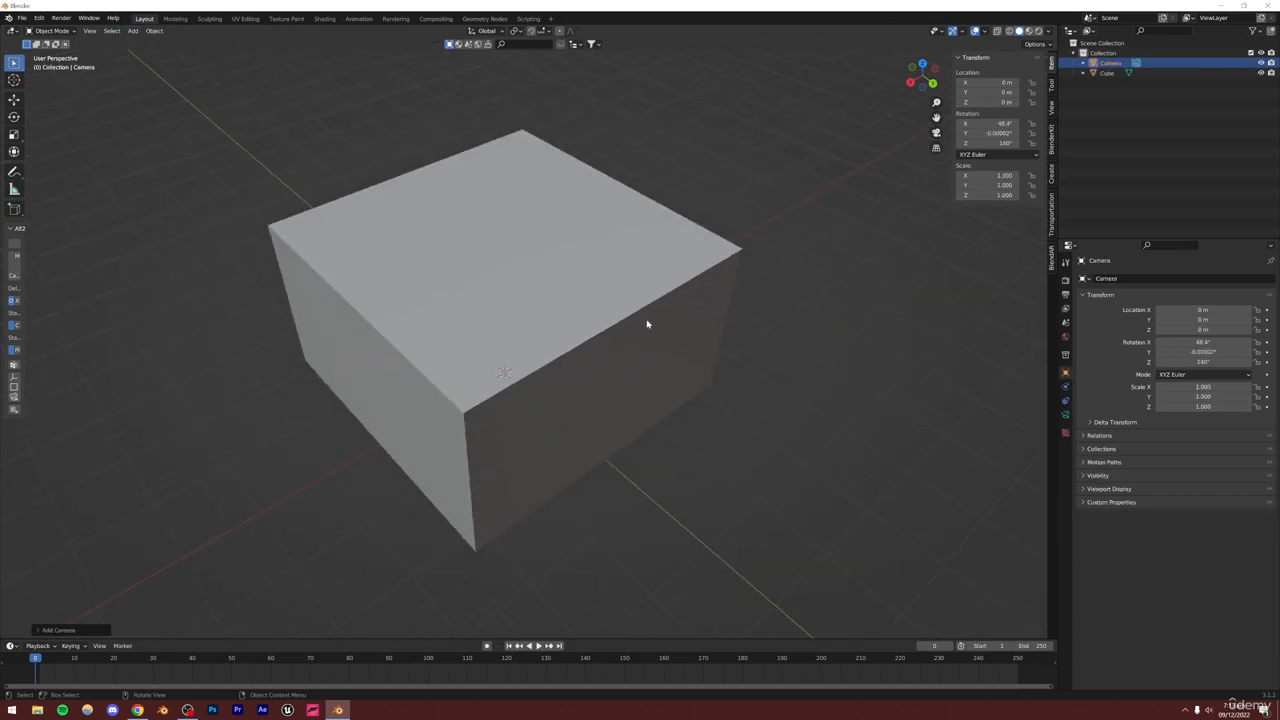
{"action": "left_click", "coordinate": [1065, 415]}
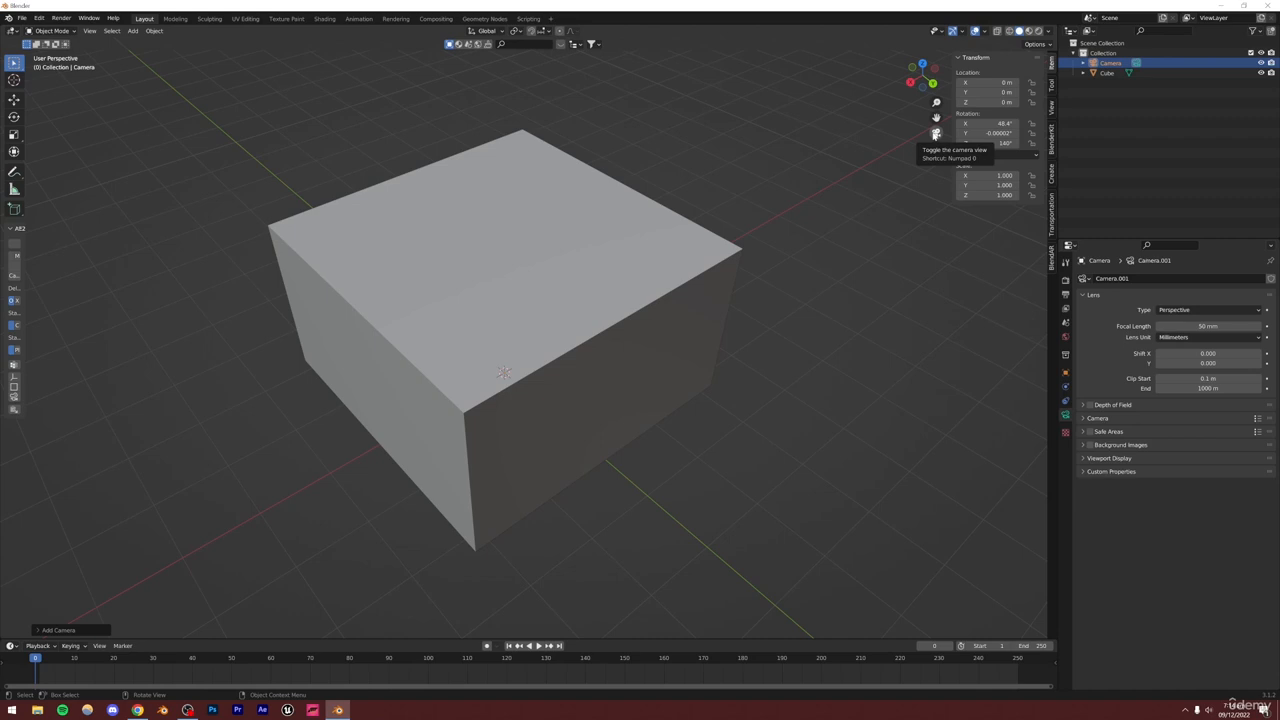
Switch to the camera view and enable locking the camera to the view in the sidebar's View settings
{"action": "left_click", "coordinate": [936, 133]}
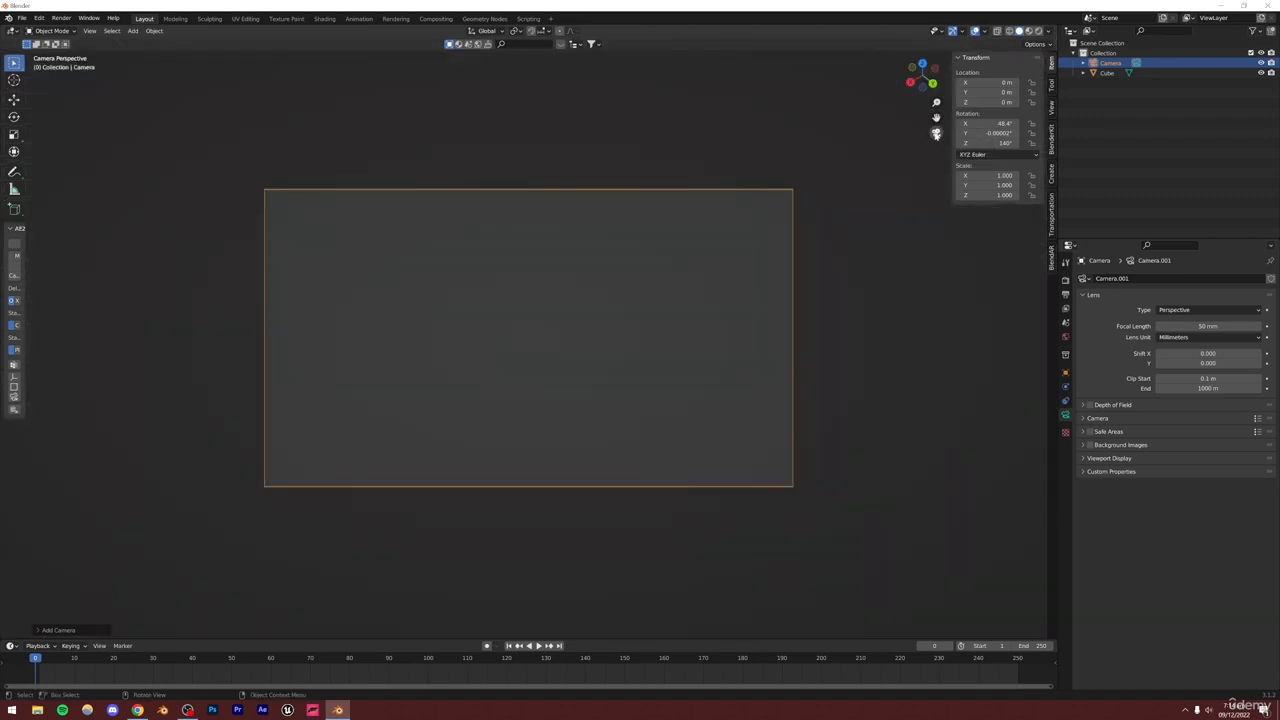
{"action": "left_click", "coordinate": [1051, 112]}
{"action": "scroll", "coordinate": [717, 286], "scroll_direction": "up", "scroll_amount": 4}
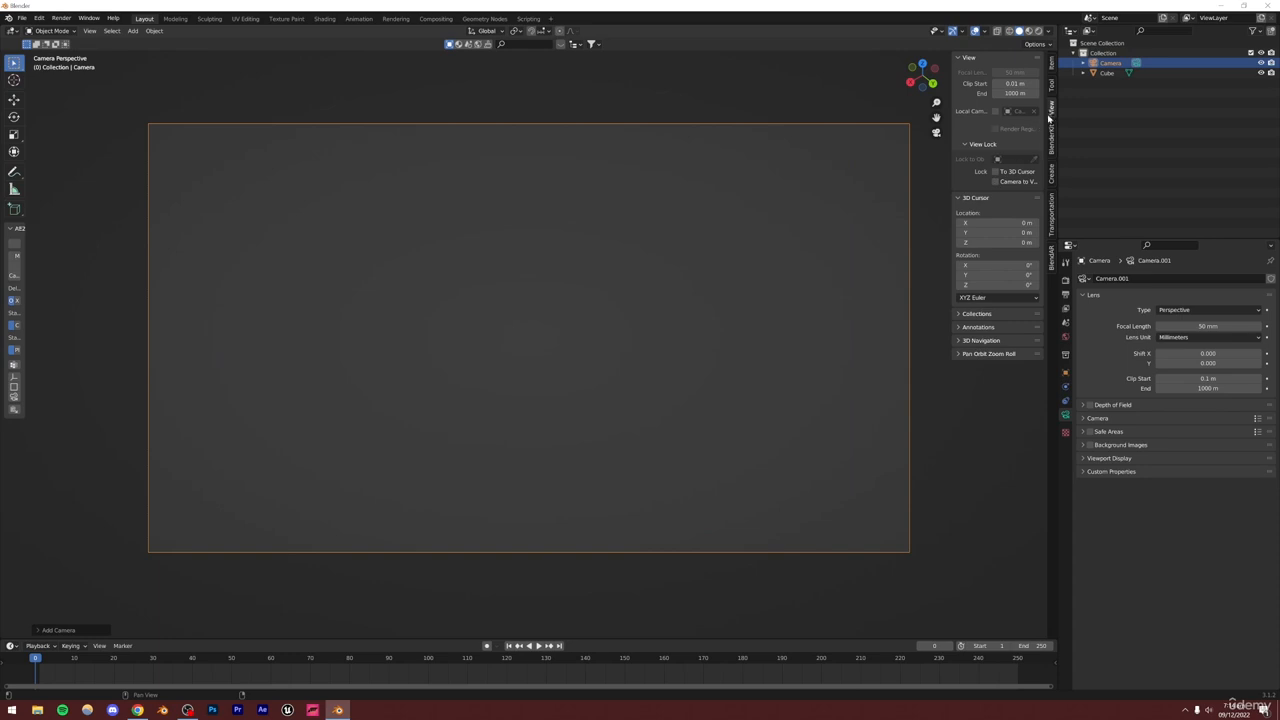
{"action": "left_click", "coordinate": [996, 183]}
{"action": "scroll", "coordinate": [656, 278], "scroll_direction": "down", "scroll_amount": 7}
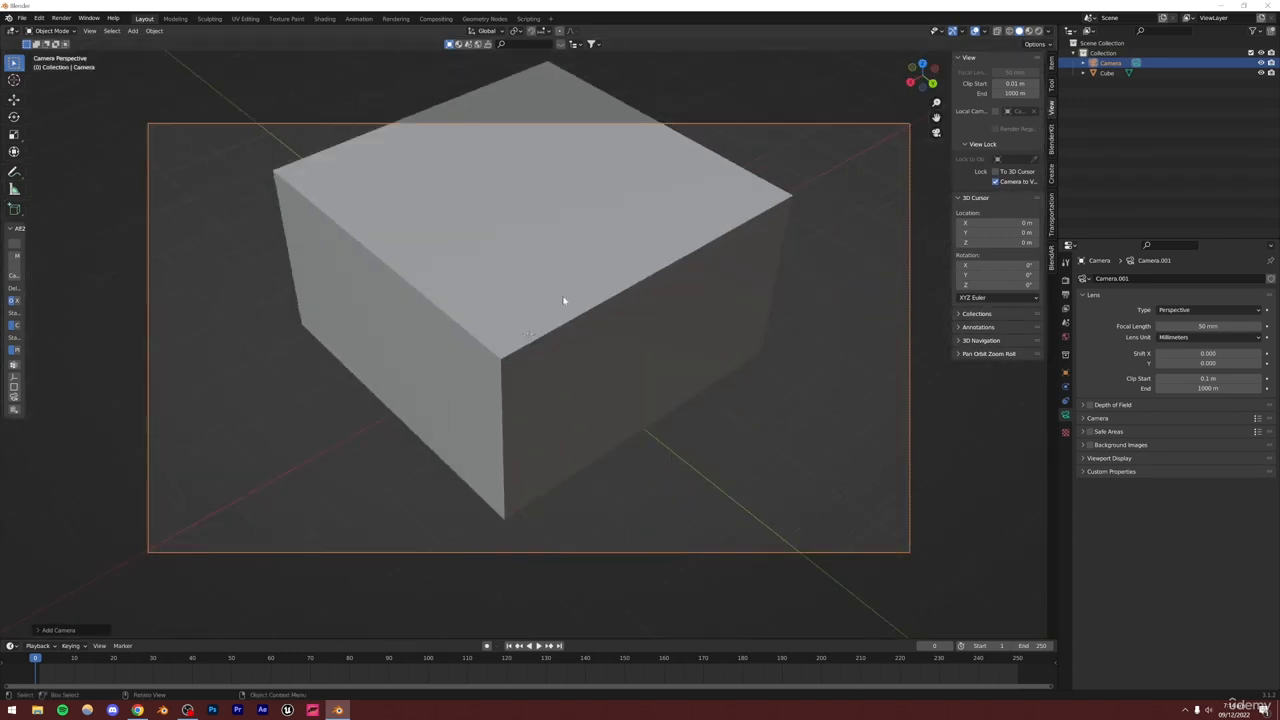
Pull the view-locked camera back inside the room box and set the camera's focal length to 15 mm
{"action": "scroll", "coordinate": [563, 297], "scroll_direction": "down", "scroll_amount": 5}
{"action": "middle_click_drag", "start_coordinate": [563, 297], "coordinate": [538, 358]}
{"action": "scroll", "coordinate": [570, 262], "scroll_direction": "up", "scroll_amount": 6}
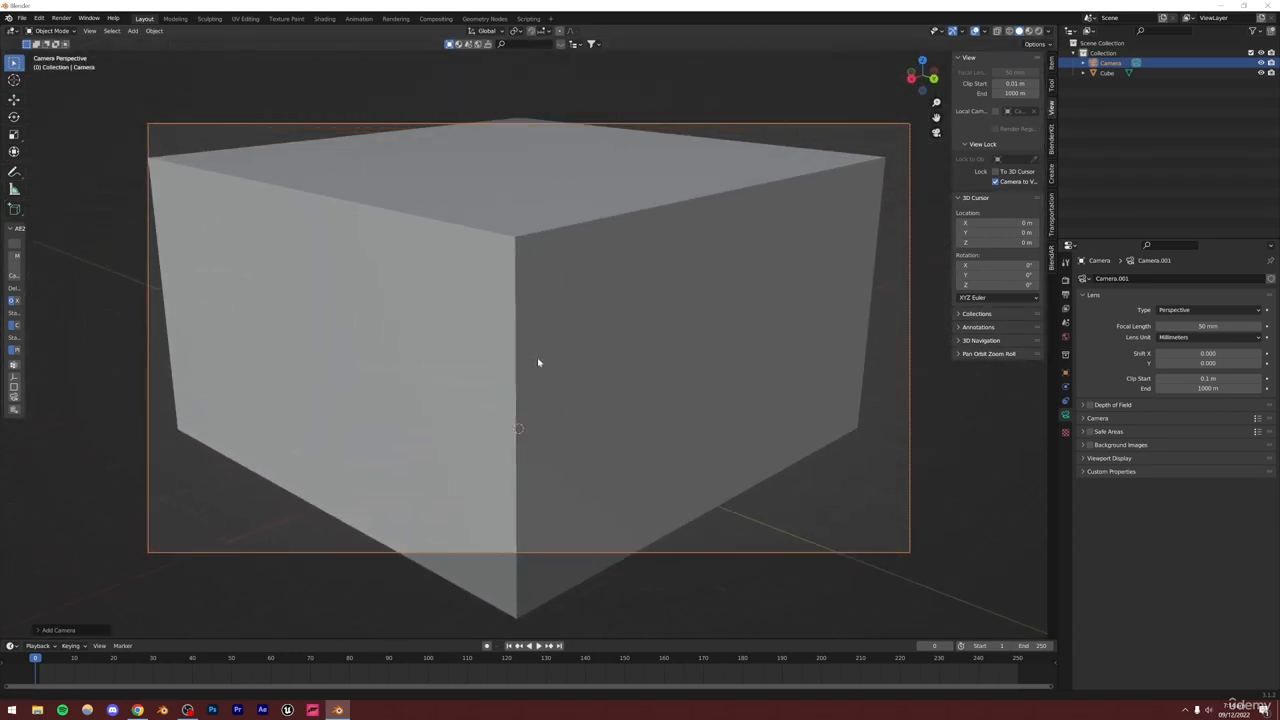
{"action": "scroll", "coordinate": [538, 362], "scroll_direction": "up", "scroll_amount": 5}
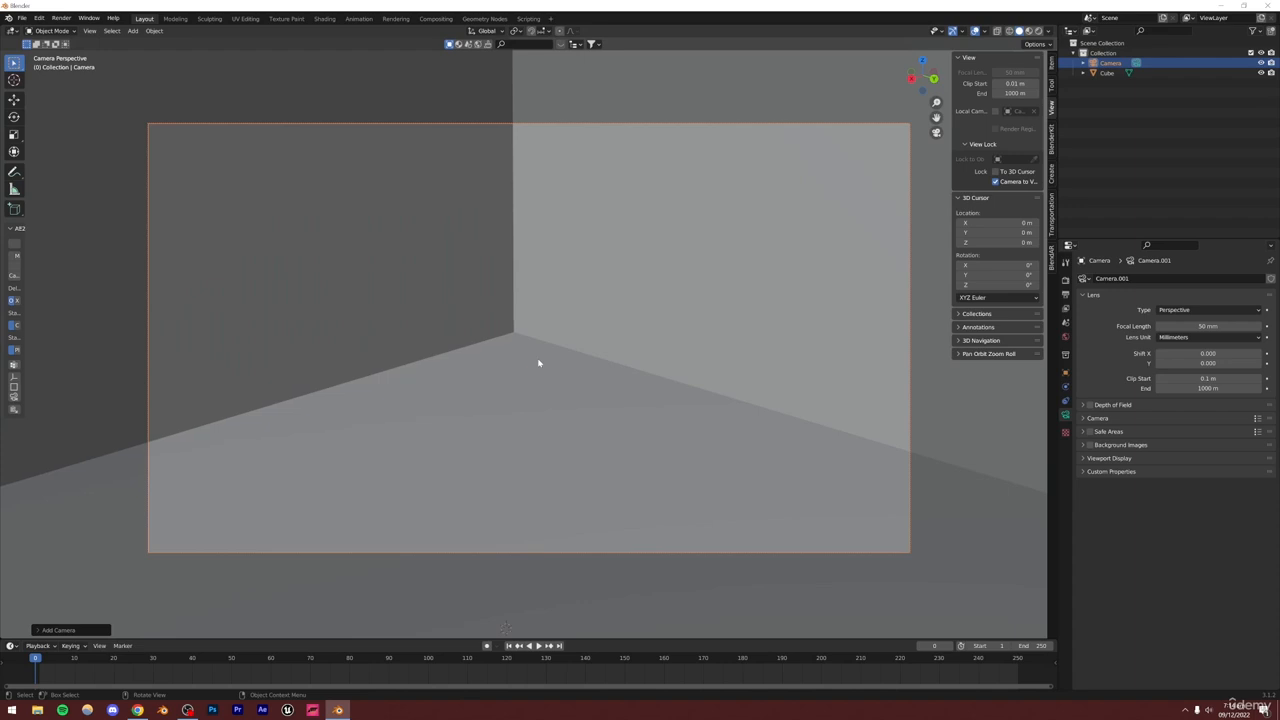
{"action": "double_click", "coordinate": [1208, 326]}
{"action": "type", "text": "1"}
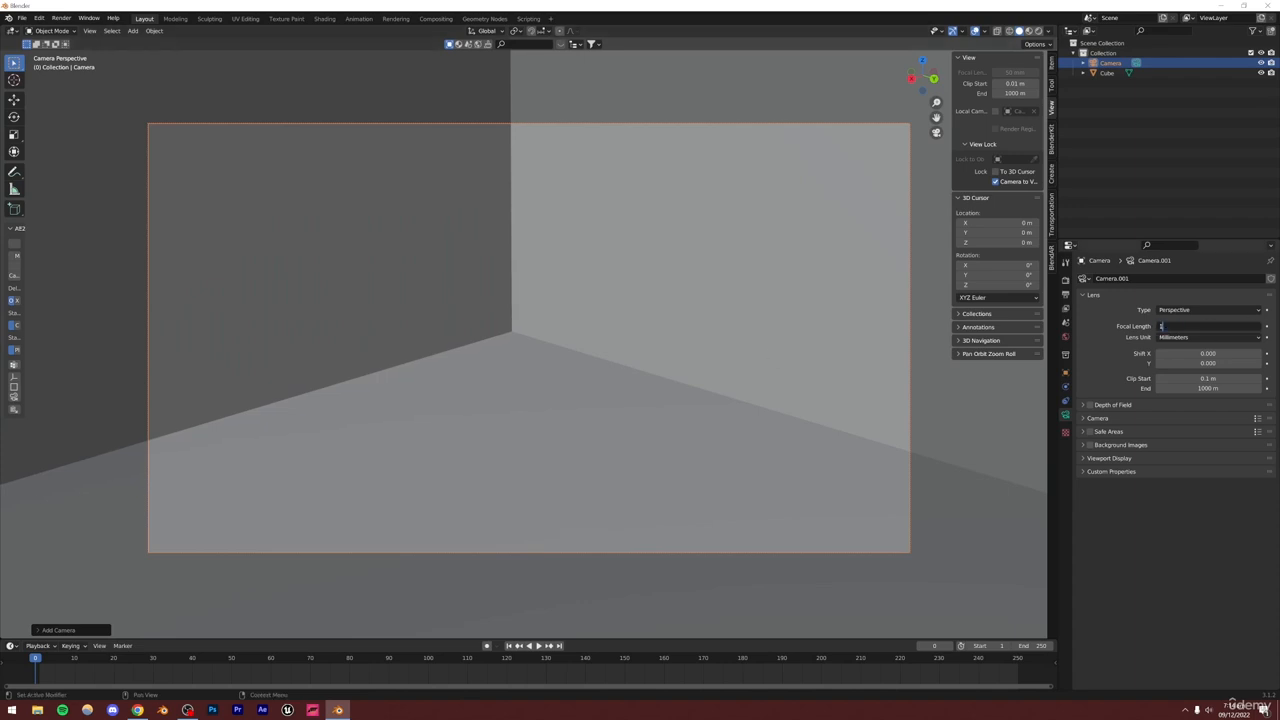
{"action": "type", "text": "5"}
{"action": "key", "text": "Return"}
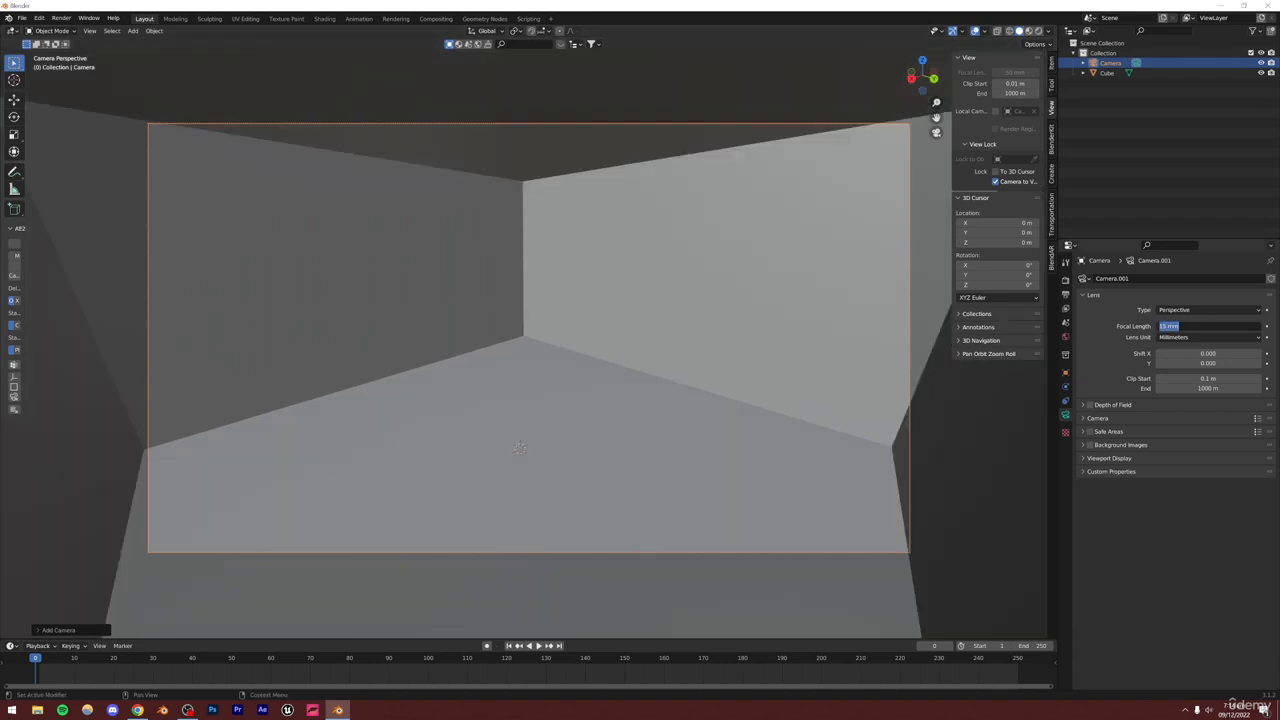
Reframe the camera view to face the back wall and floor corner of the room
{"action": "key", "text": "Return"}
{"action": "middle_click_drag", "start_coordinate": [851, 277], "coordinate": [636, 299]}
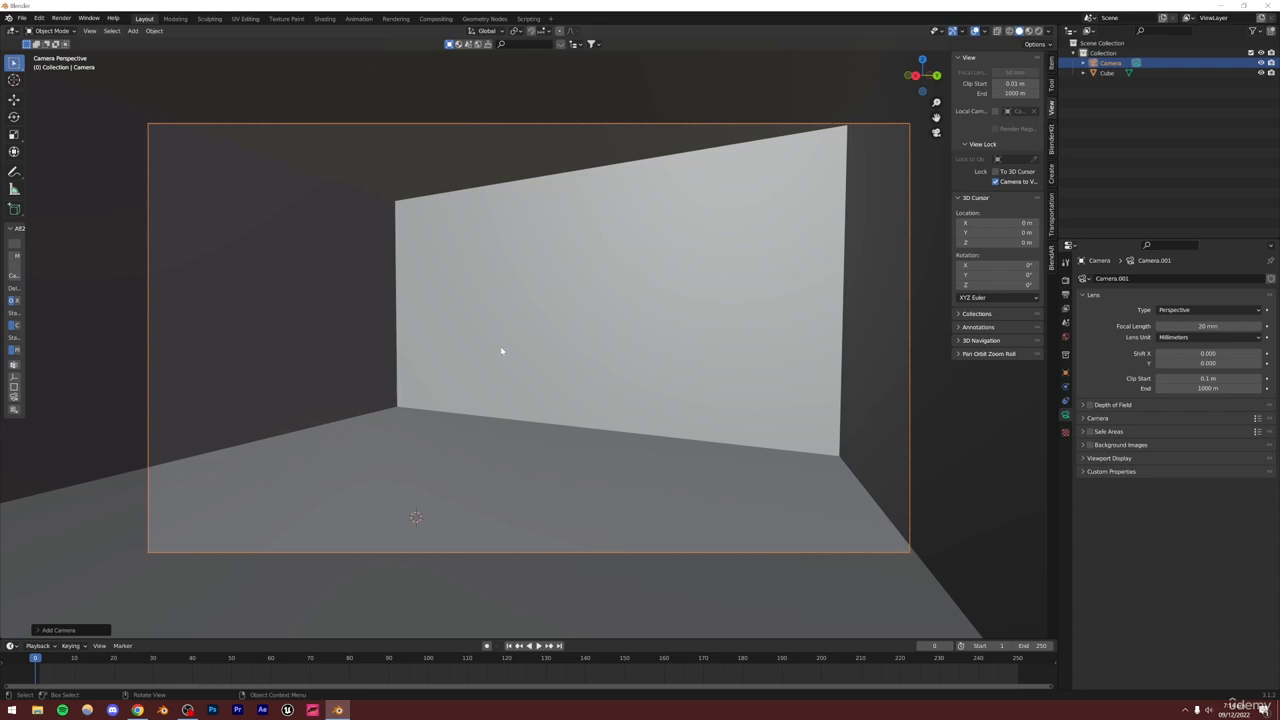
{"action": "middle_click_drag", "start_coordinate": [486, 368], "coordinate": [494, 362]}
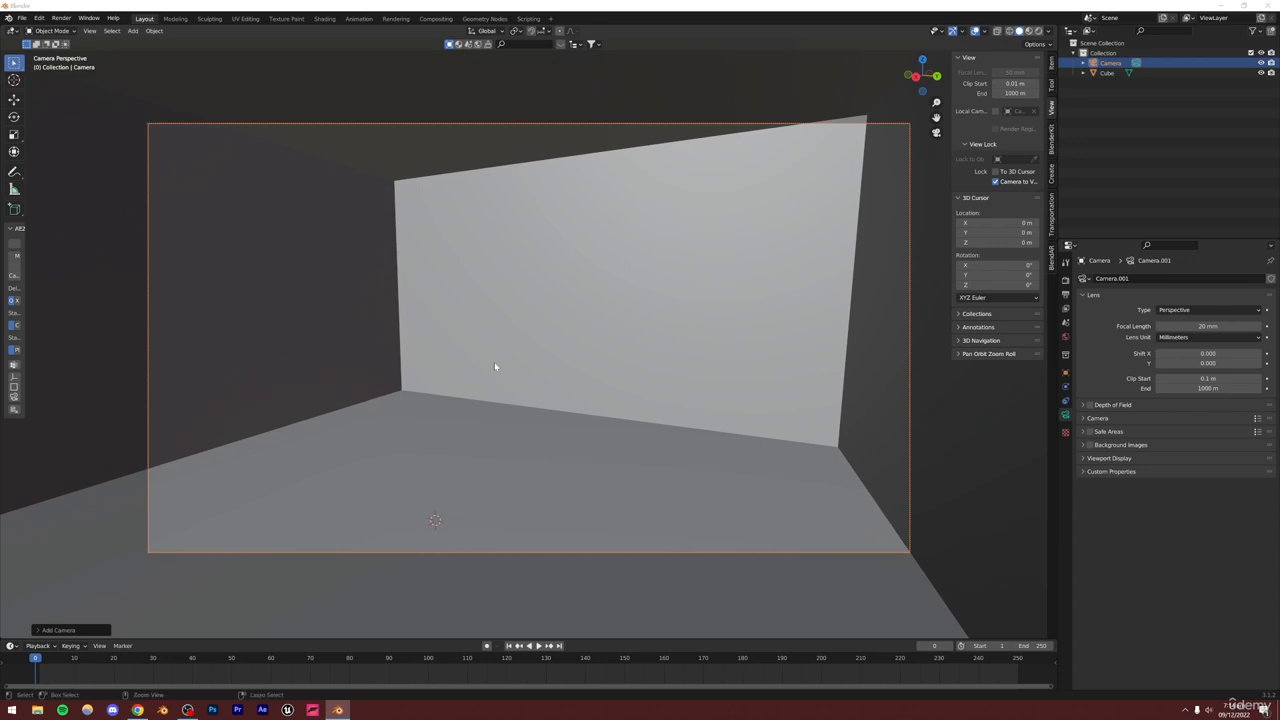
Save the Blender file as bedroom55new
{"action": "key", "text": "ctrl+s"}
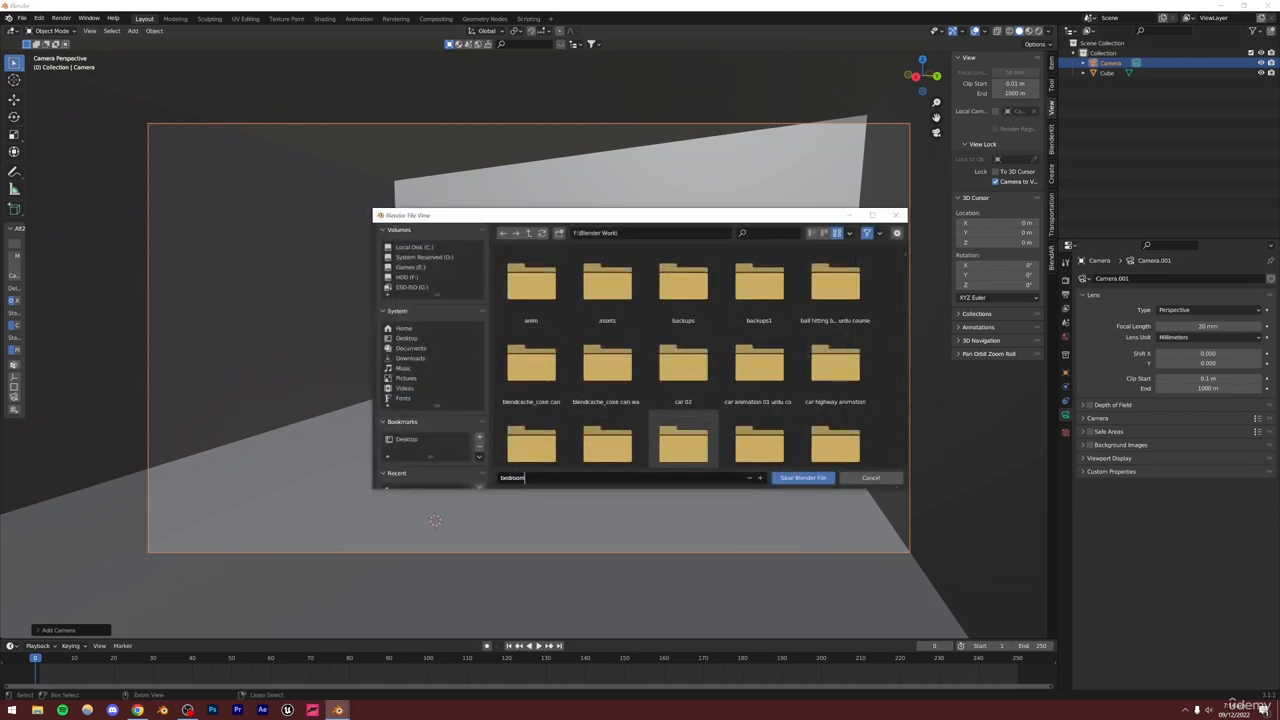
{"action": "type", "text": "bedroom55new.blend"}
{"action": "left_click", "coordinate": [803, 477]}
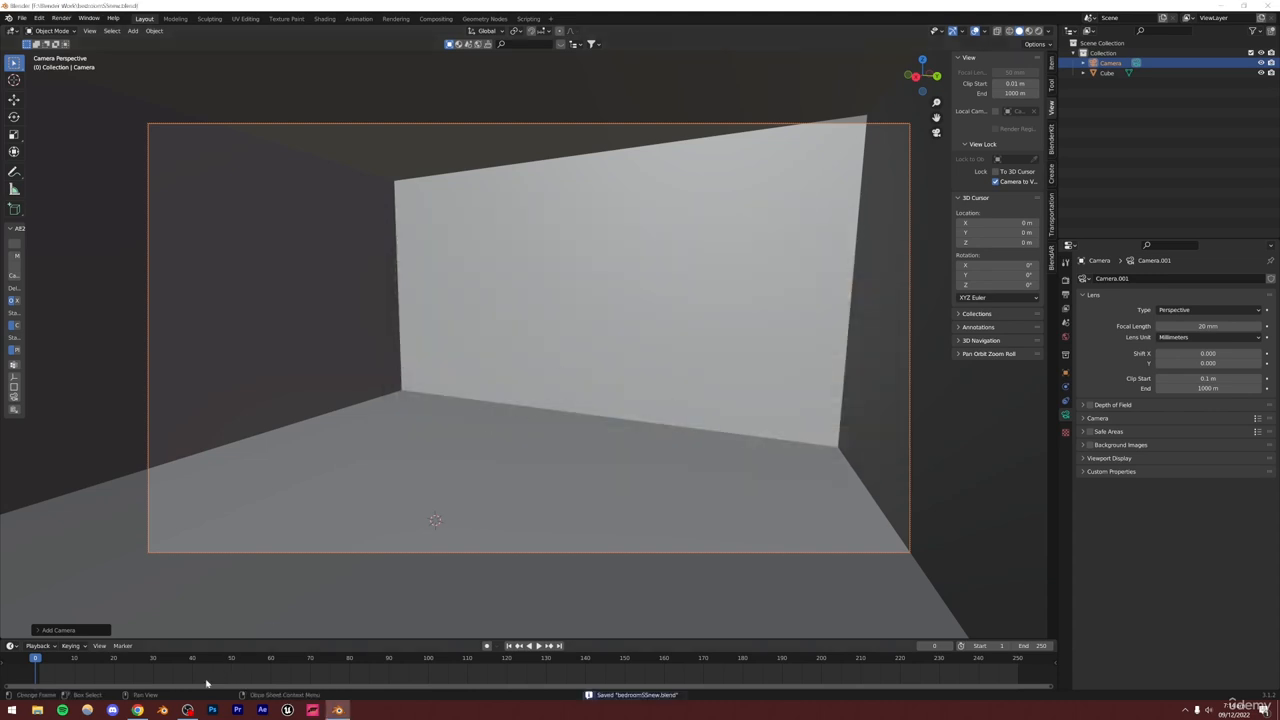
Switch to the browser to review the bedroom reference images on Pinterest and Instagram, then return to Blender
{"action": "left_click", "coordinate": [140, 710]}
{"action": "left_click", "coordinate": [170, 8]}
{"action": "left_click", "coordinate": [77, 8]}
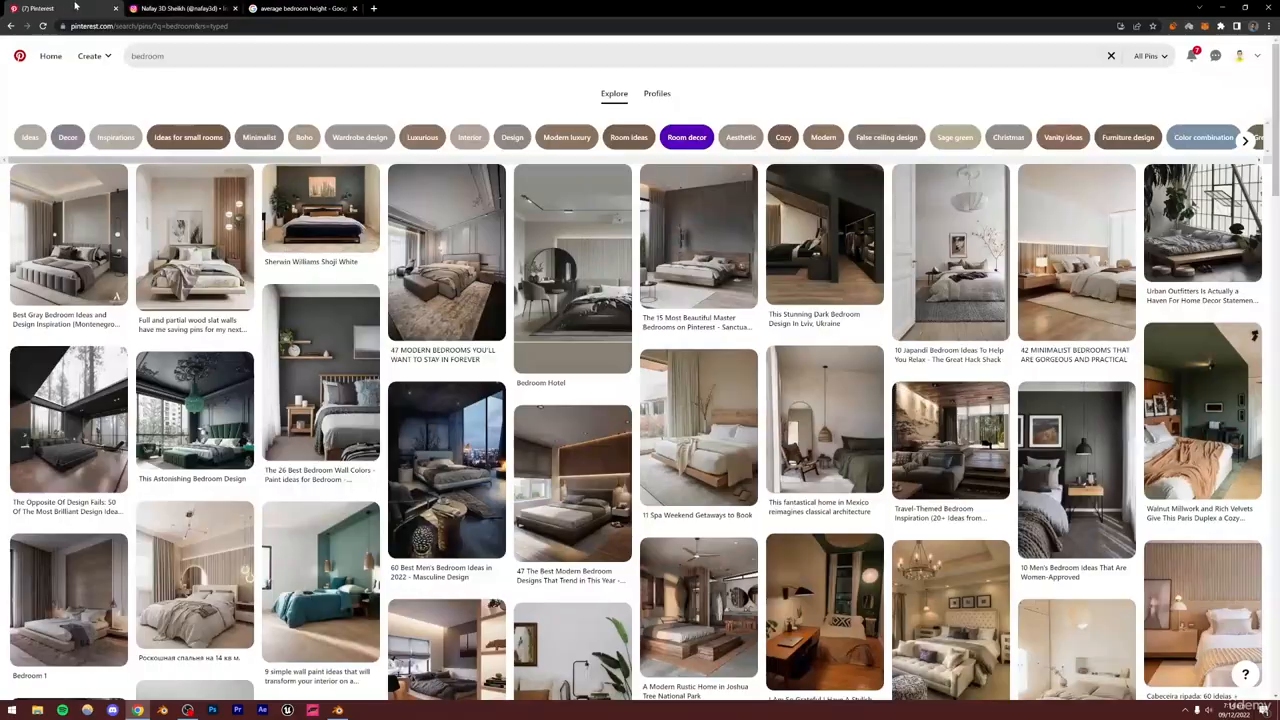
{"action": "left_click", "coordinate": [357, 12]}
{"action": "left_click", "coordinate": [357, 8]}
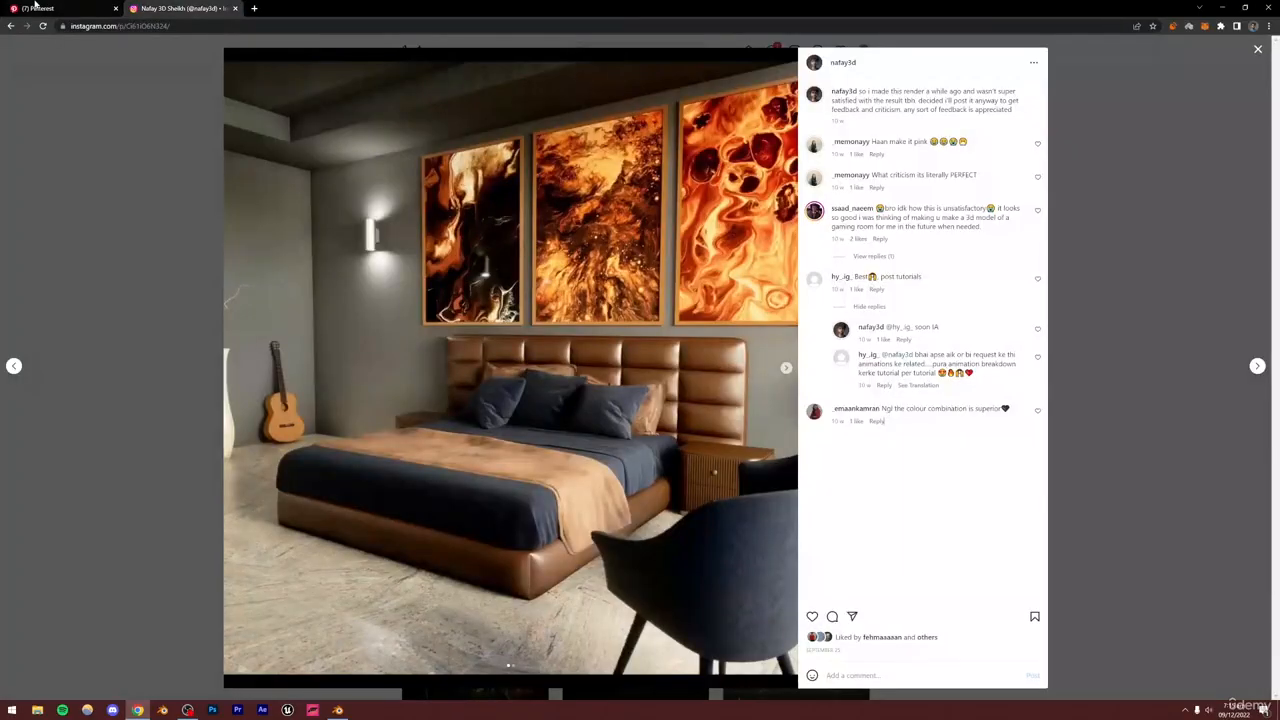
{"action": "left_click", "coordinate": [40, 8]}
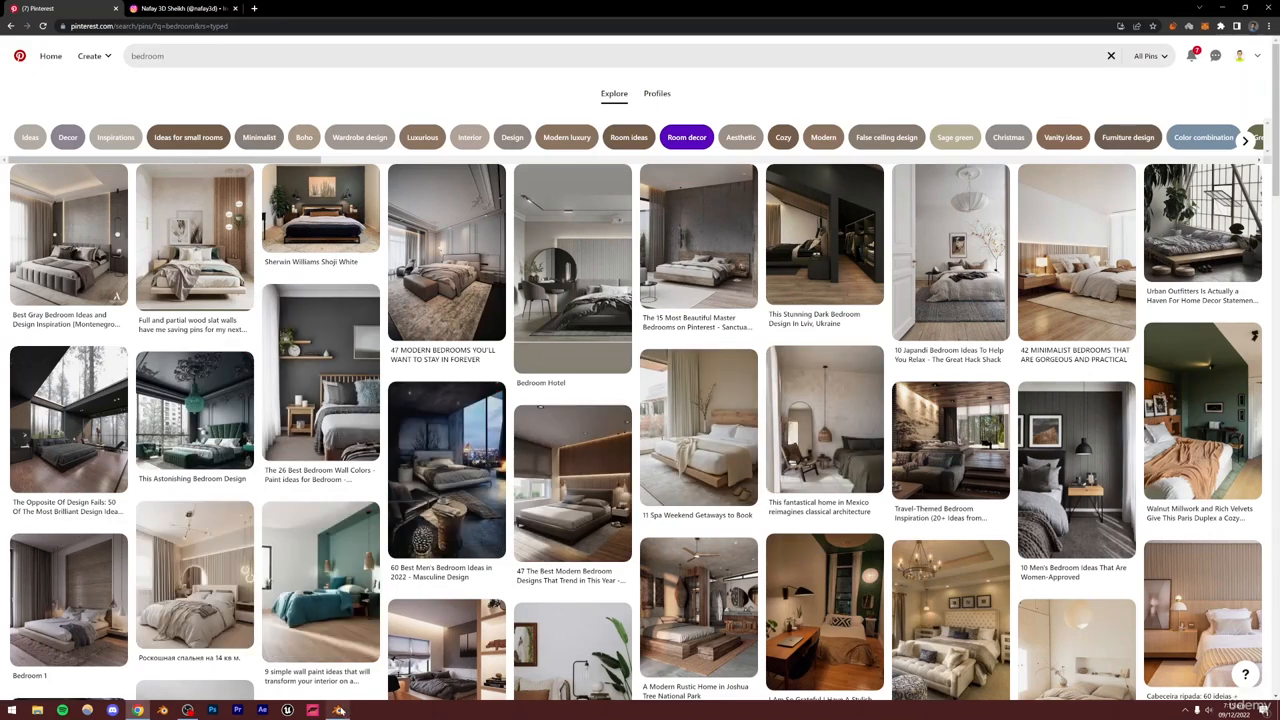
{"action": "left_click", "coordinate": [338, 710]}
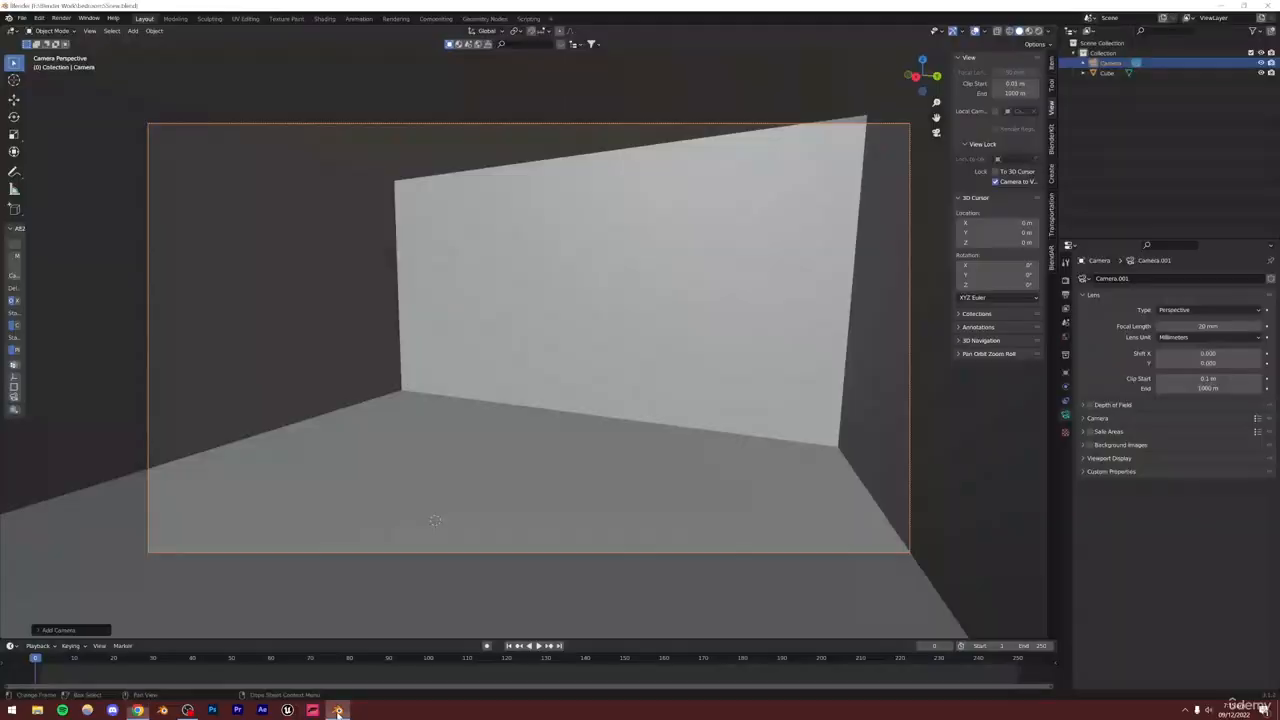
Open the BlenderKit sidebar panel and load blenderkit.com in a new browser tab
{"action": "left_click", "coordinate": [1051, 146]}
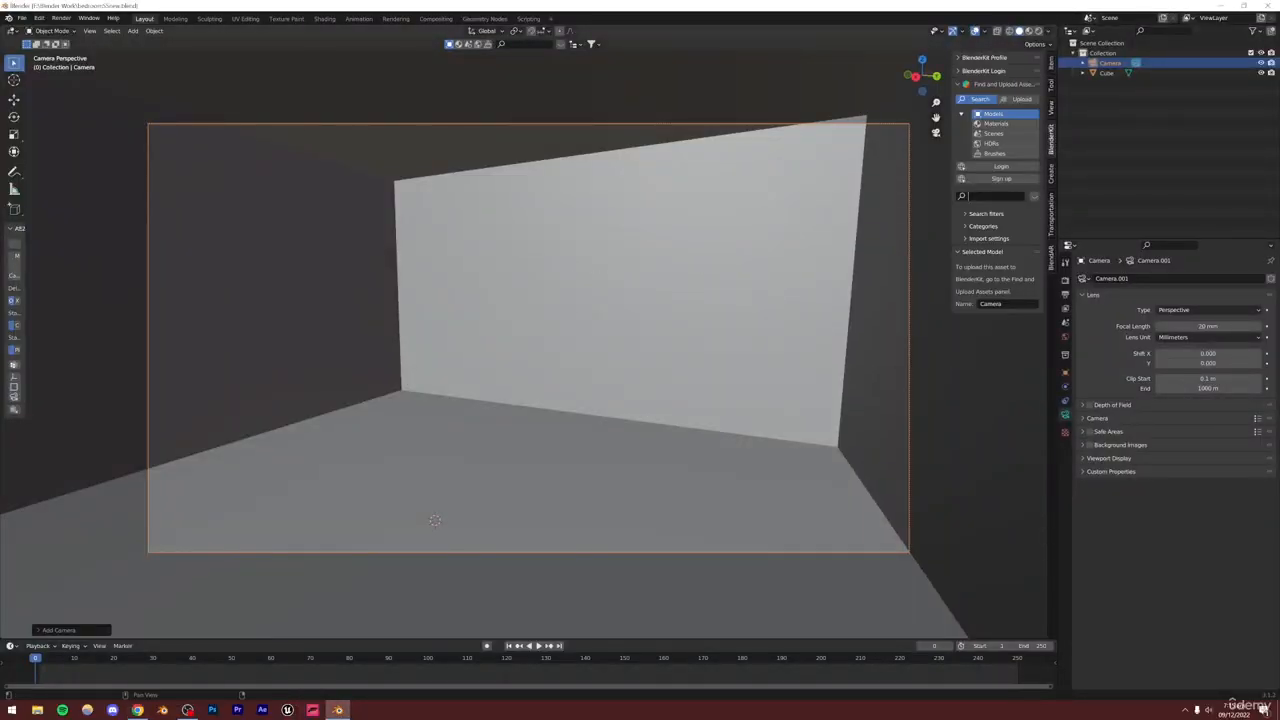
{"action": "left_click", "coordinate": [137, 710]}
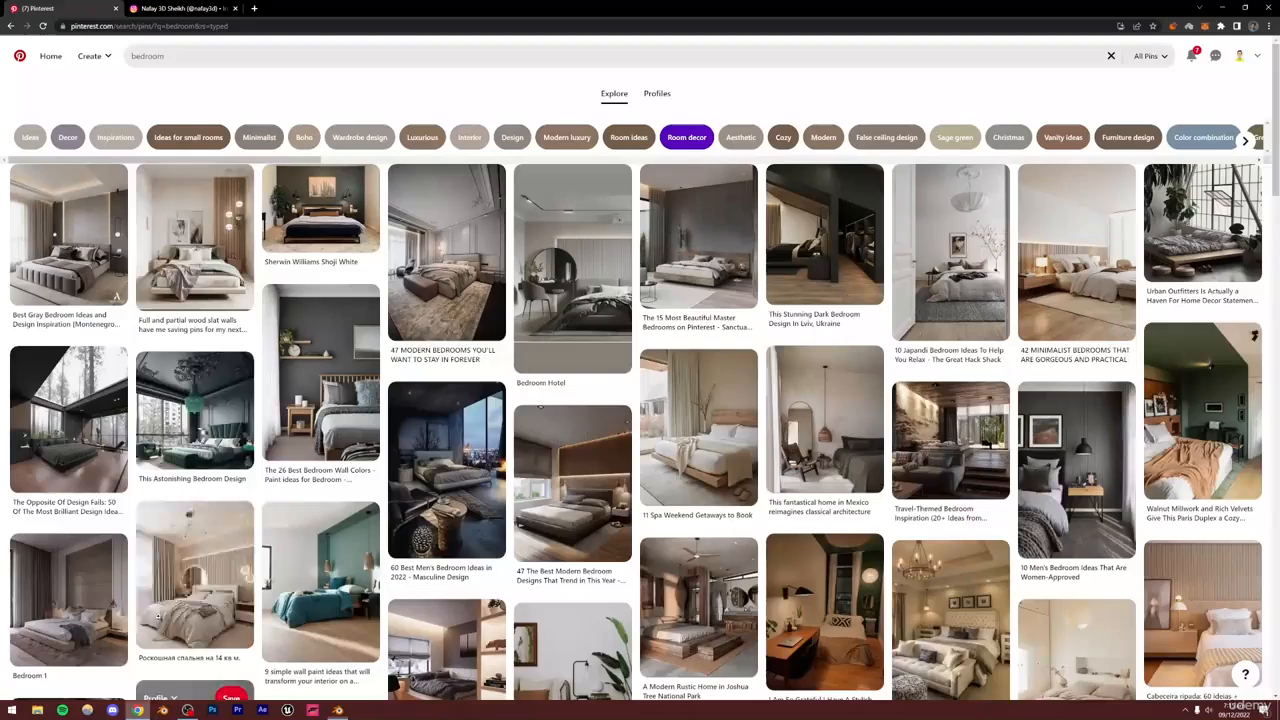
{"action": "left_click", "coordinate": [253, 8]}
{"action": "type", "text": "blenmd"}
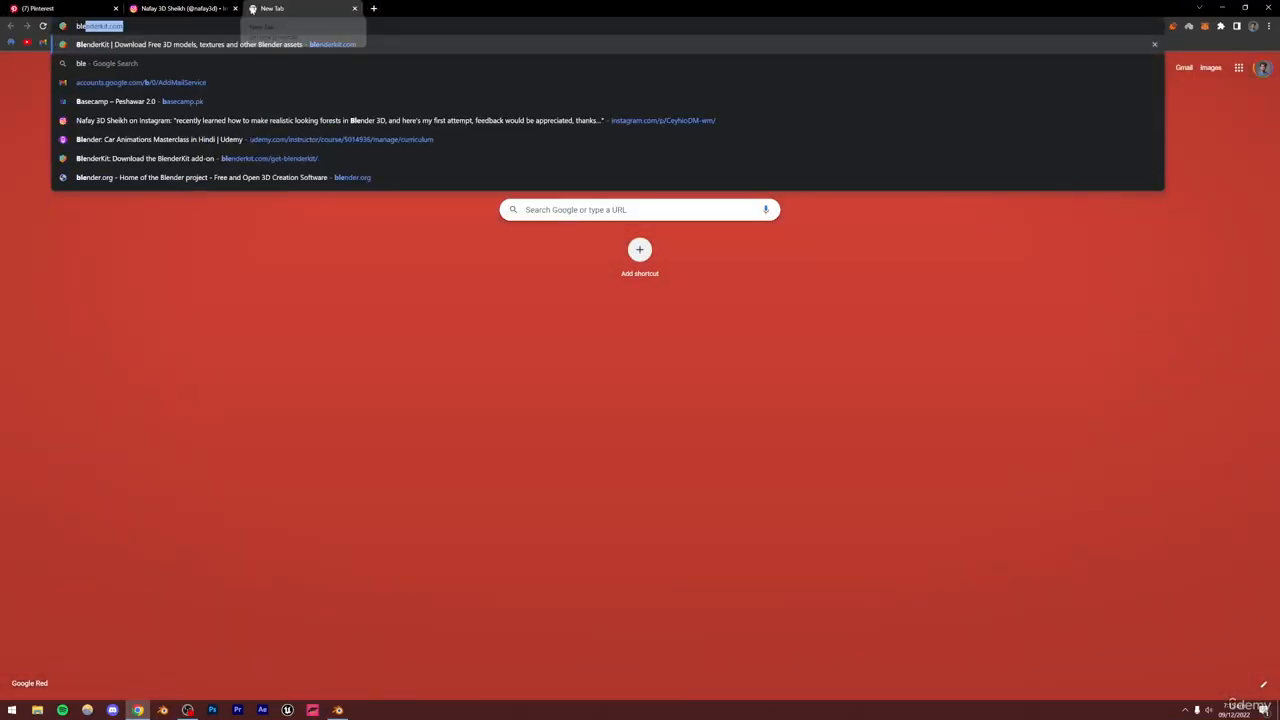
{"action": "key", "text": "BackSpace"}
{"action": "key", "text": "BackSpace"}
{"action": "type", "text": "derkit"}
{"action": "key", "text": "Return"}
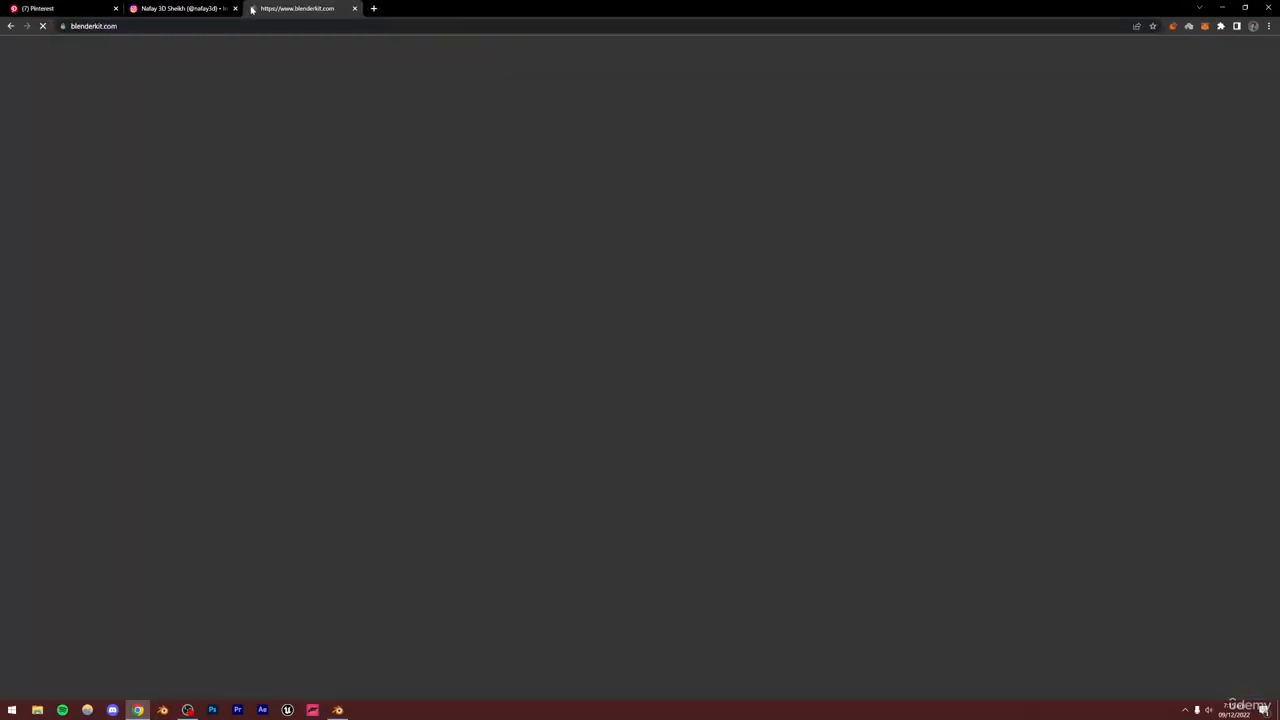
{"action": "left_click", "coordinate": [757, 59]}
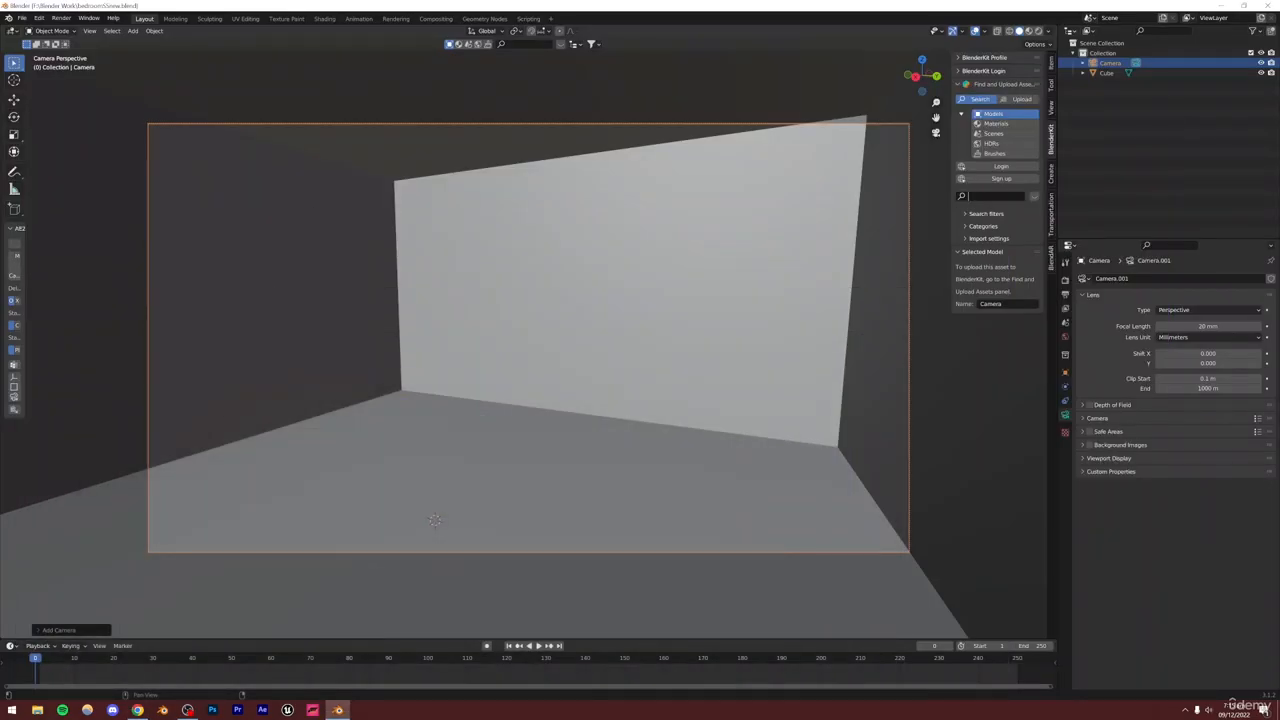
Search BlenderKit models for bed and enable the Free first search filter
{"action": "left_click", "coordinate": [1003, 198]}
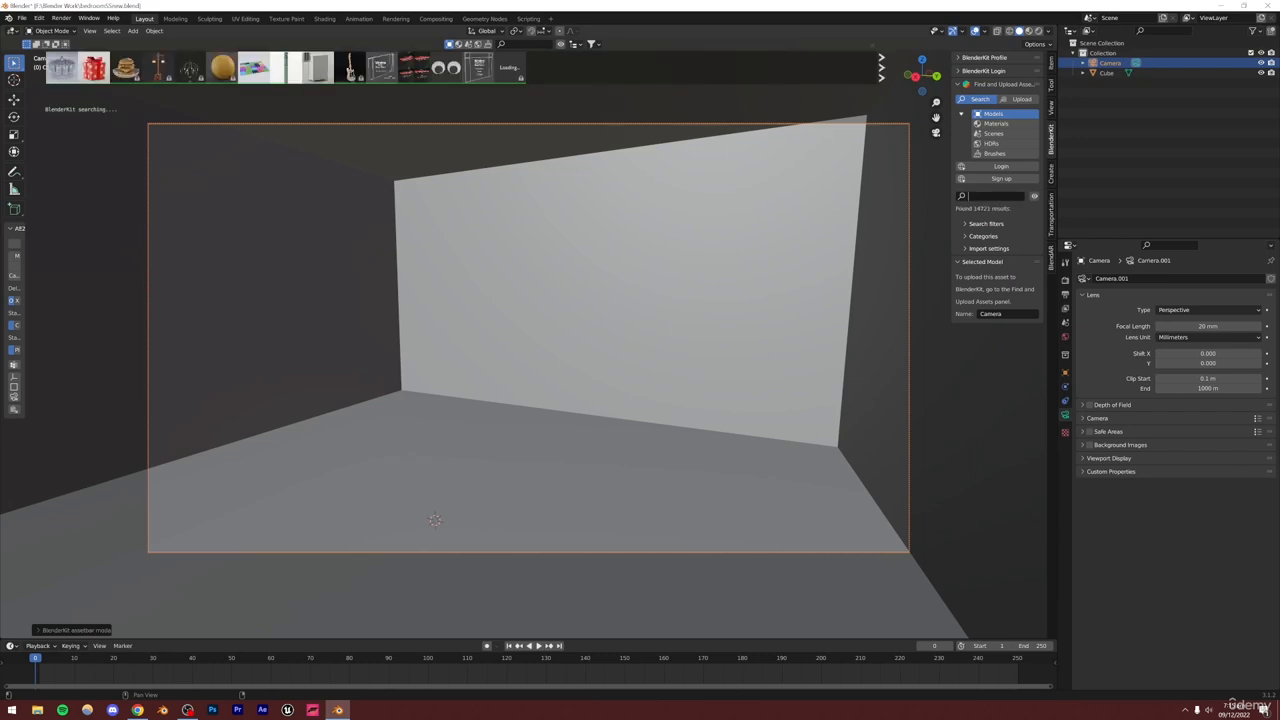
{"action": "type", "text": "bed"}
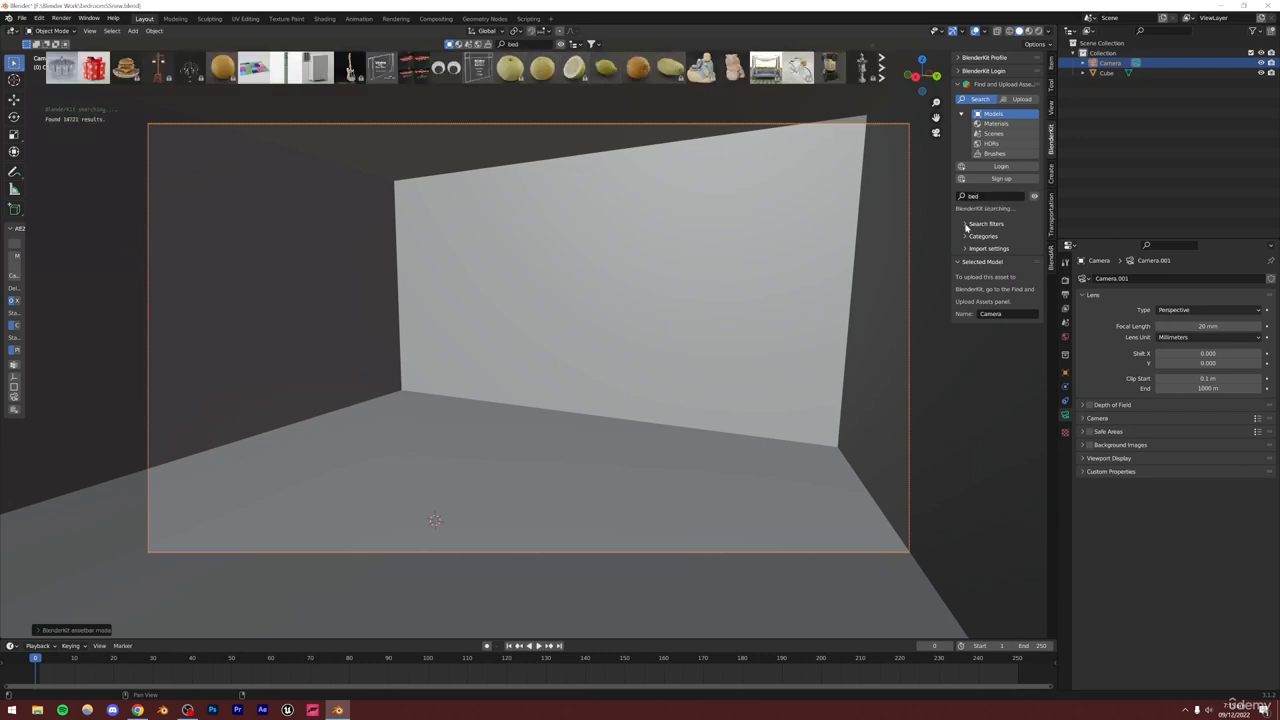
{"action": "left_click", "coordinate": [982, 224]}
{"action": "left_click", "coordinate": [960, 256]}
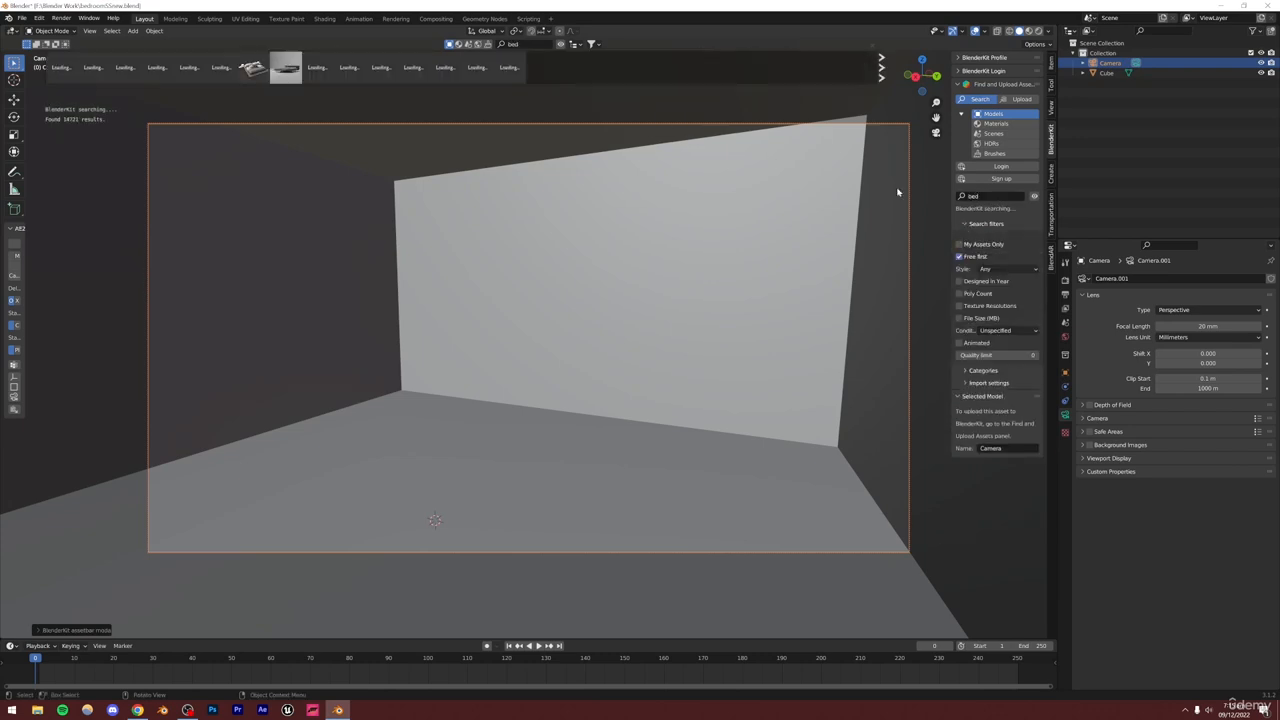
{"action": "mouse_move", "coordinate": [54, 72]}
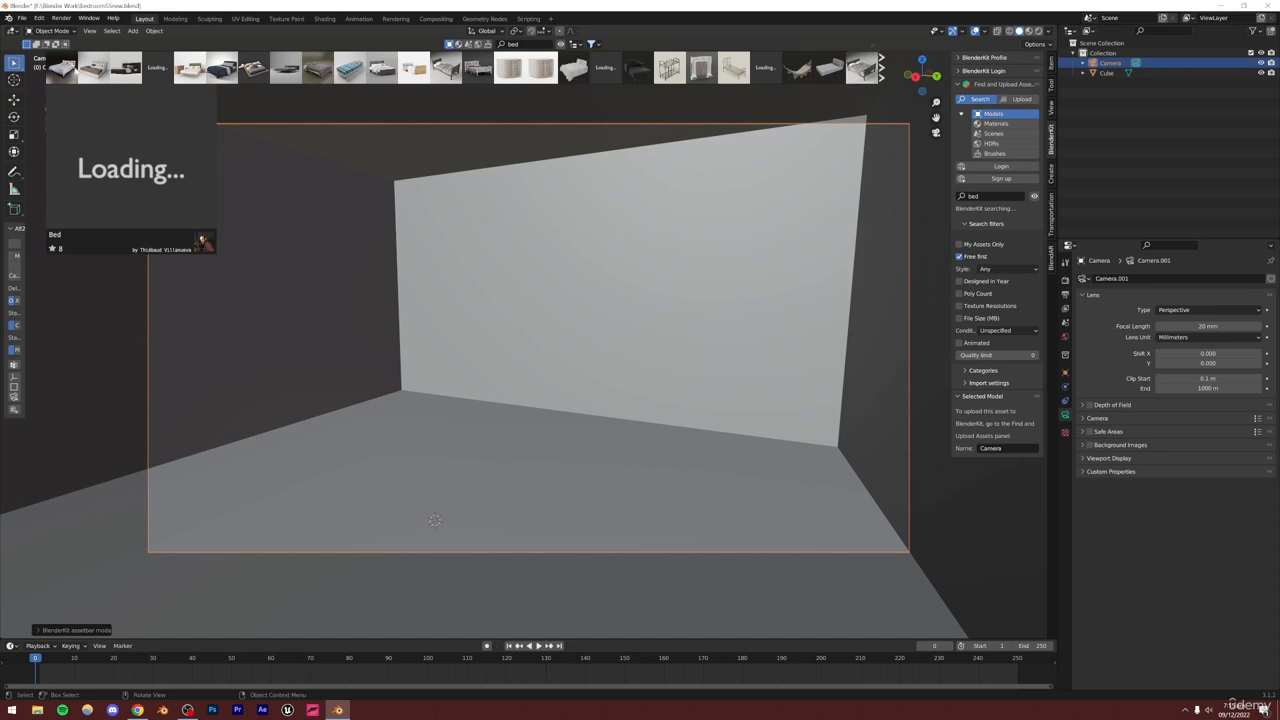
{"action": "mouse_move", "coordinate": [168, 70]}
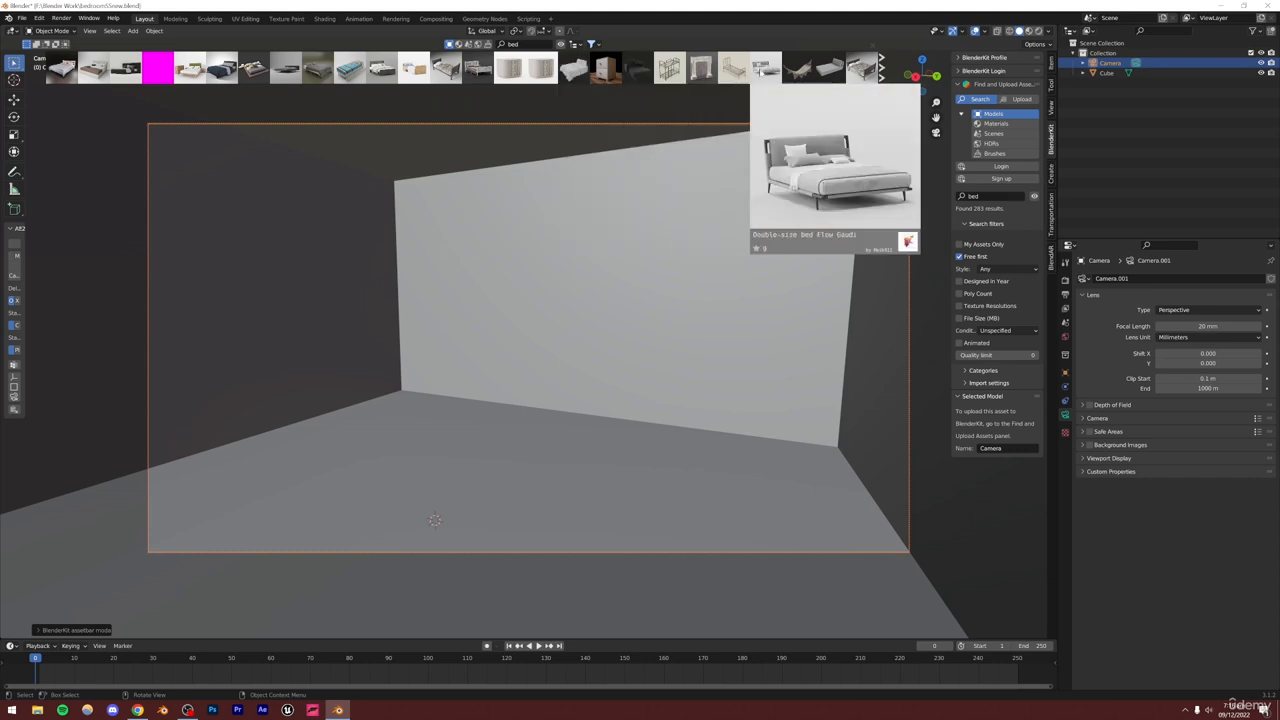
Try dragging a double bed asset from the results into the room, then cancel its download
{"action": "scroll", "coordinate": [866, 67], "scroll_direction": "down", "scroll_amount": 3}
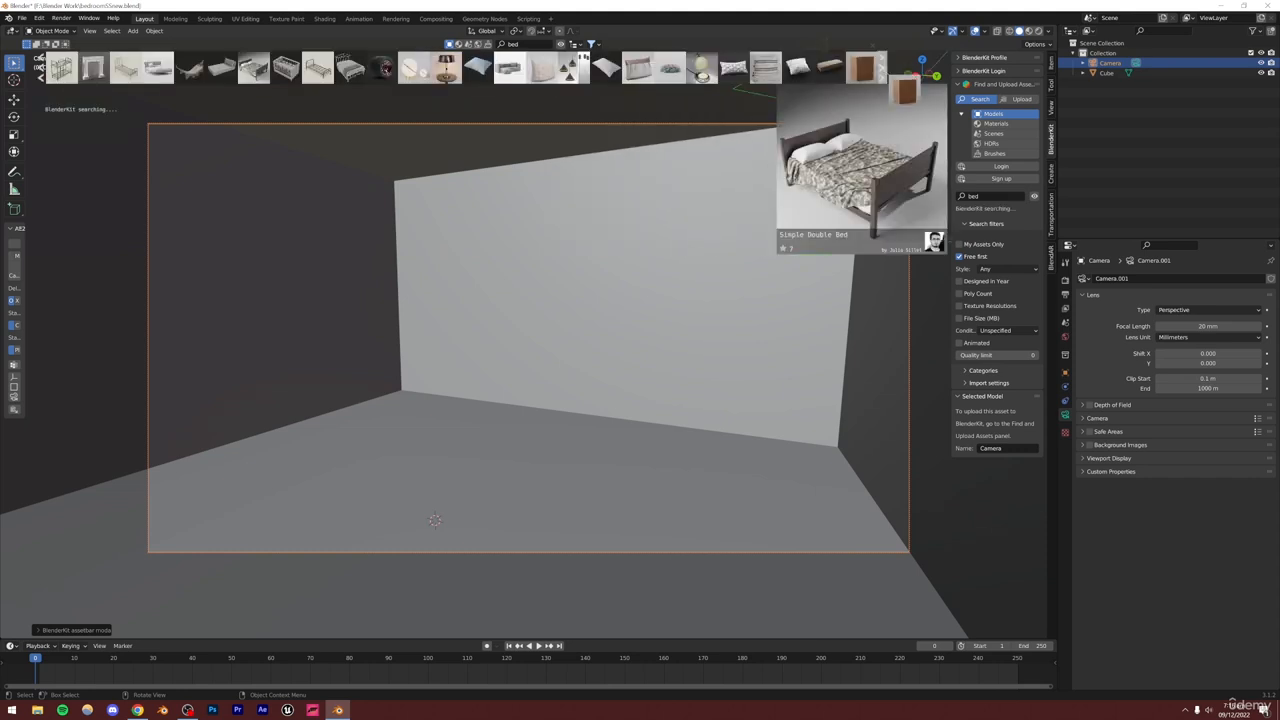
{"action": "left_click_drag", "start_coordinate": [866, 67], "coordinate": [443, 515]}
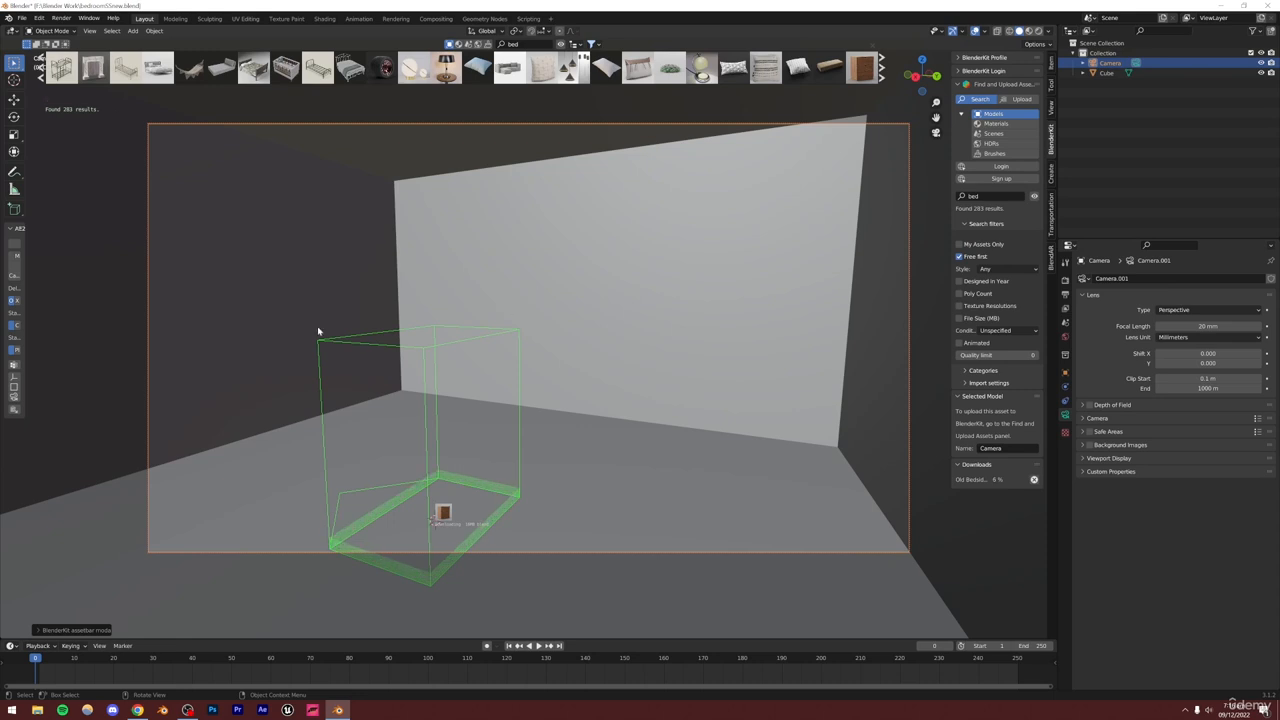
{"action": "left_click", "coordinate": [1034, 480]}
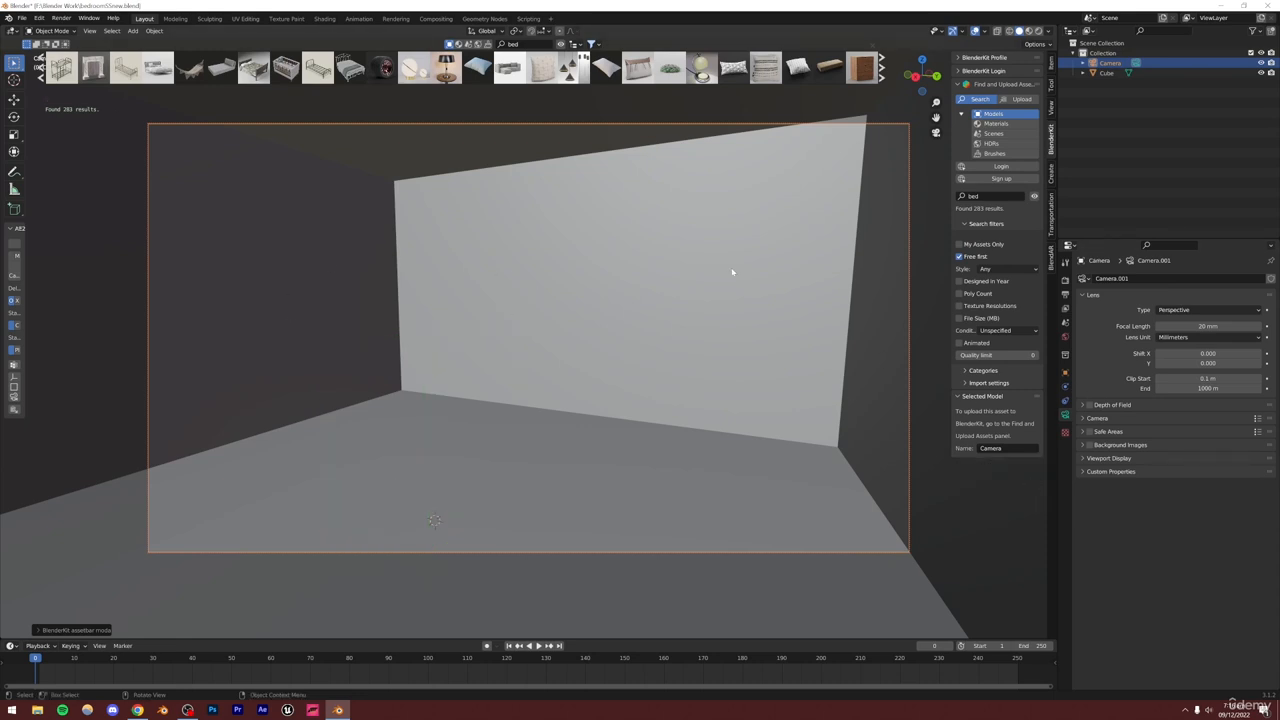
Page through the BlenderKit bed results in the asset bar
{"action": "mouse_move", "coordinate": [229, 68]}
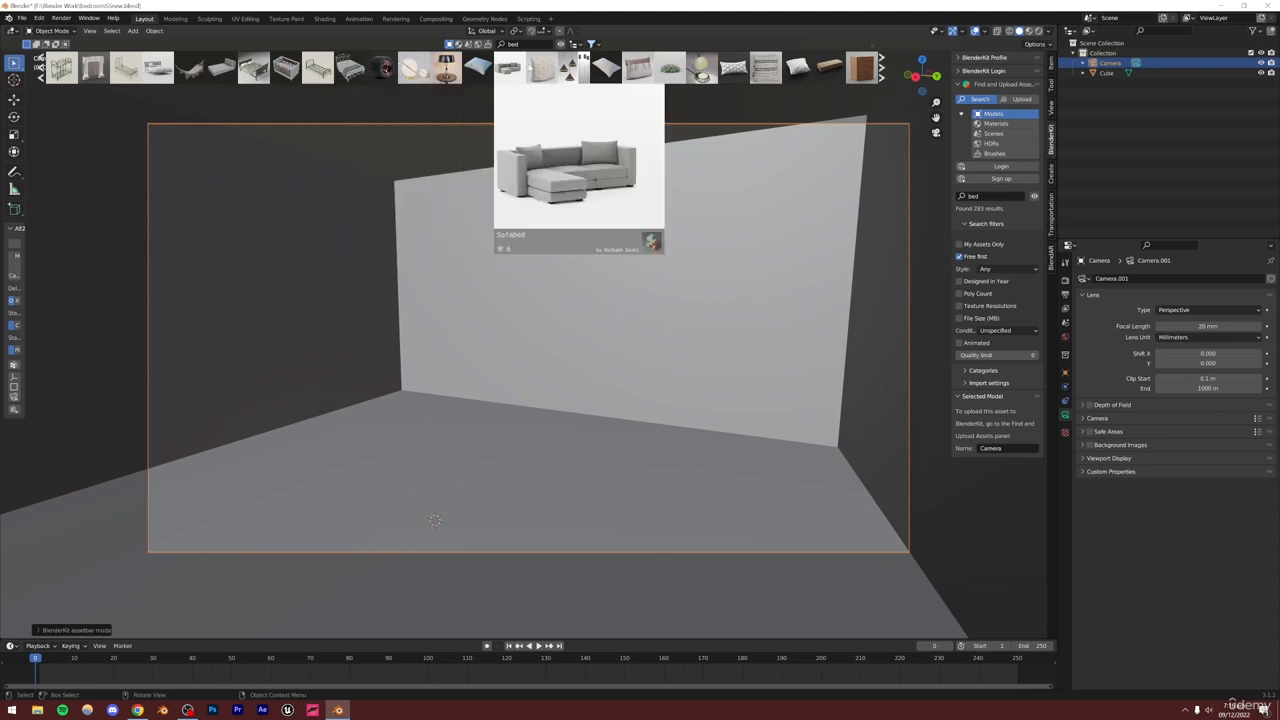
{"action": "left_click", "coordinate": [885, 67]}
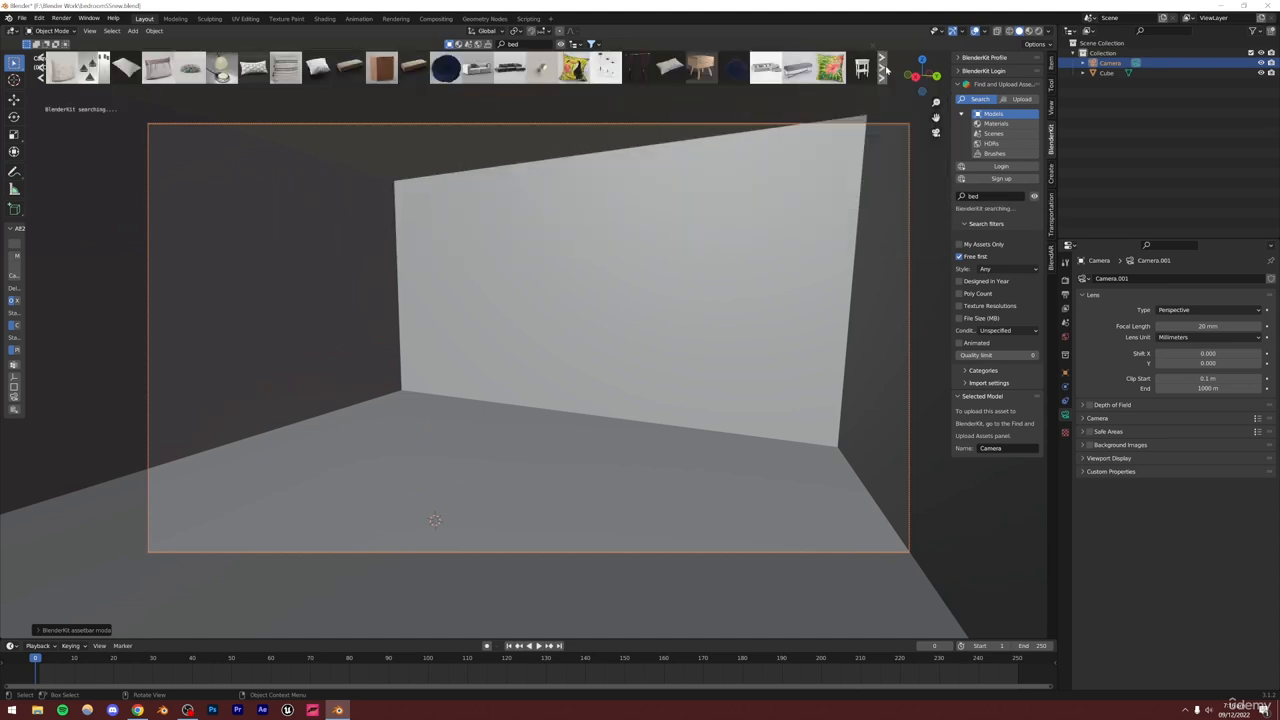
{"action": "left_click", "coordinate": [885, 67]}
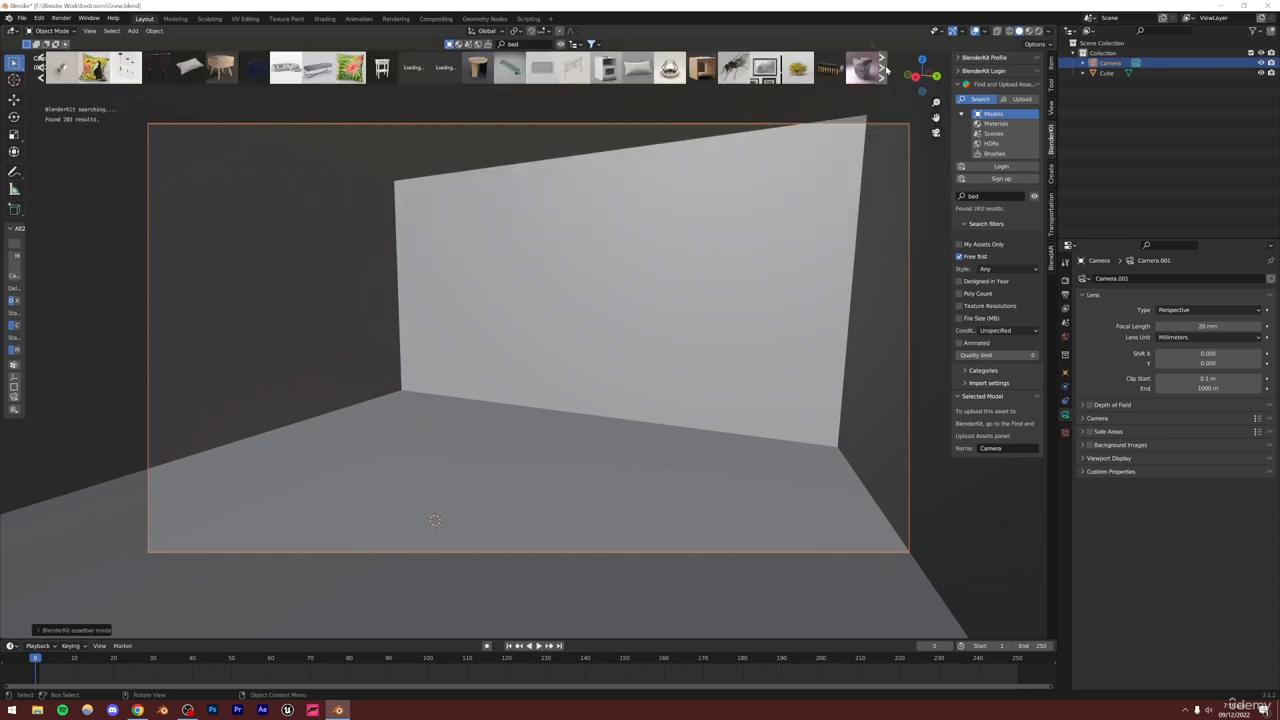
{"action": "left_click", "coordinate": [885, 67]}
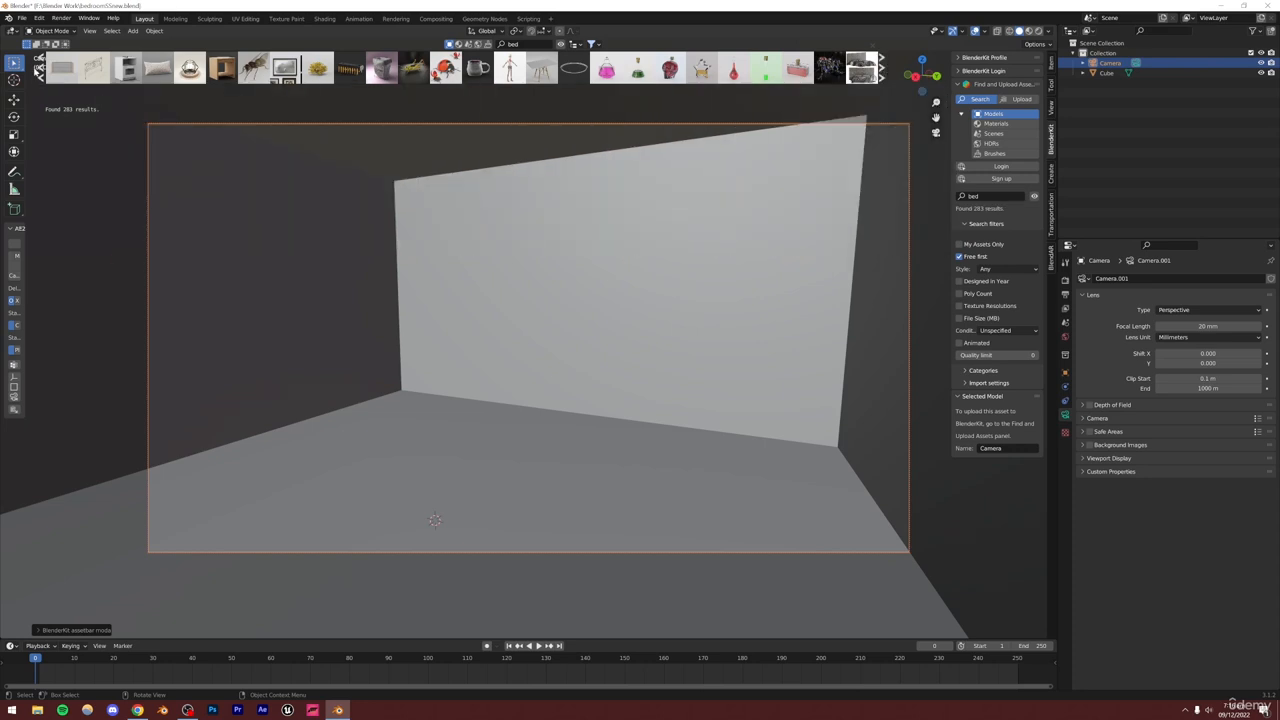
{"action": "left_click", "coordinate": [40, 68]}
{"action": "mouse_move", "coordinate": [390, 84]}
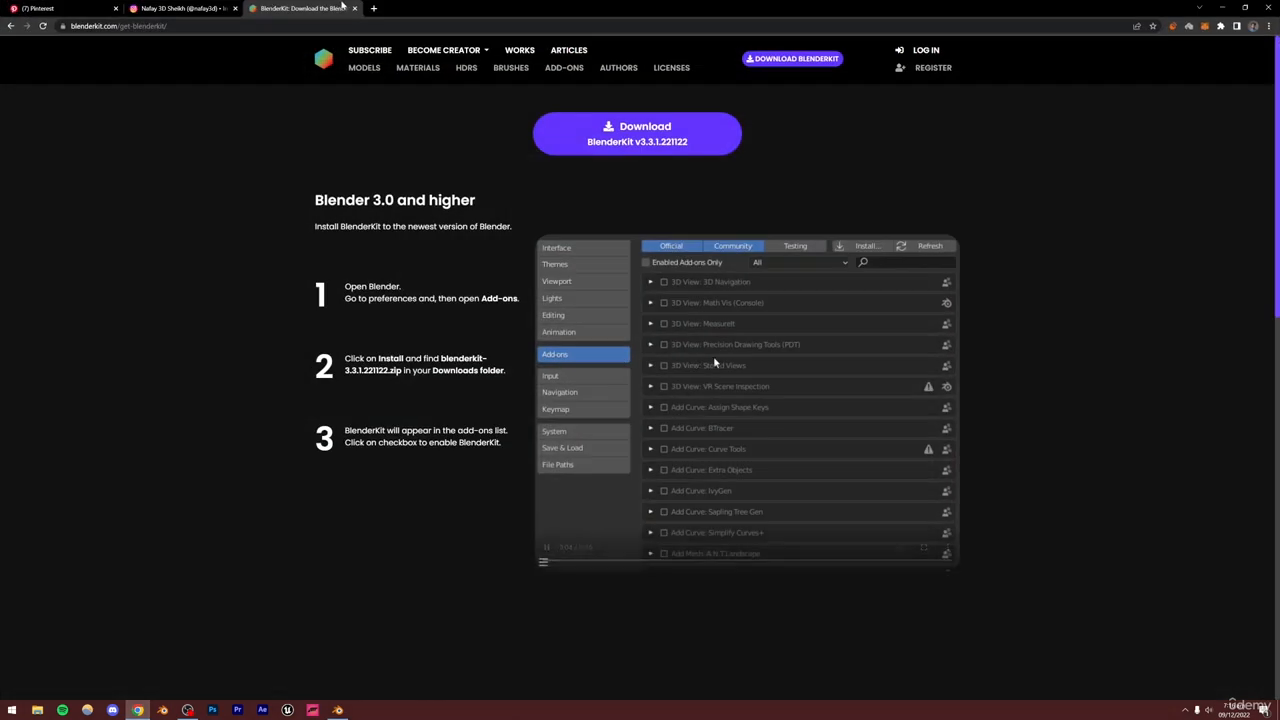
Search the web for bed 3d model in the browser
{"action": "left_click", "coordinate": [294, 27]}
{"action": "type", "text": "bed 3d"}
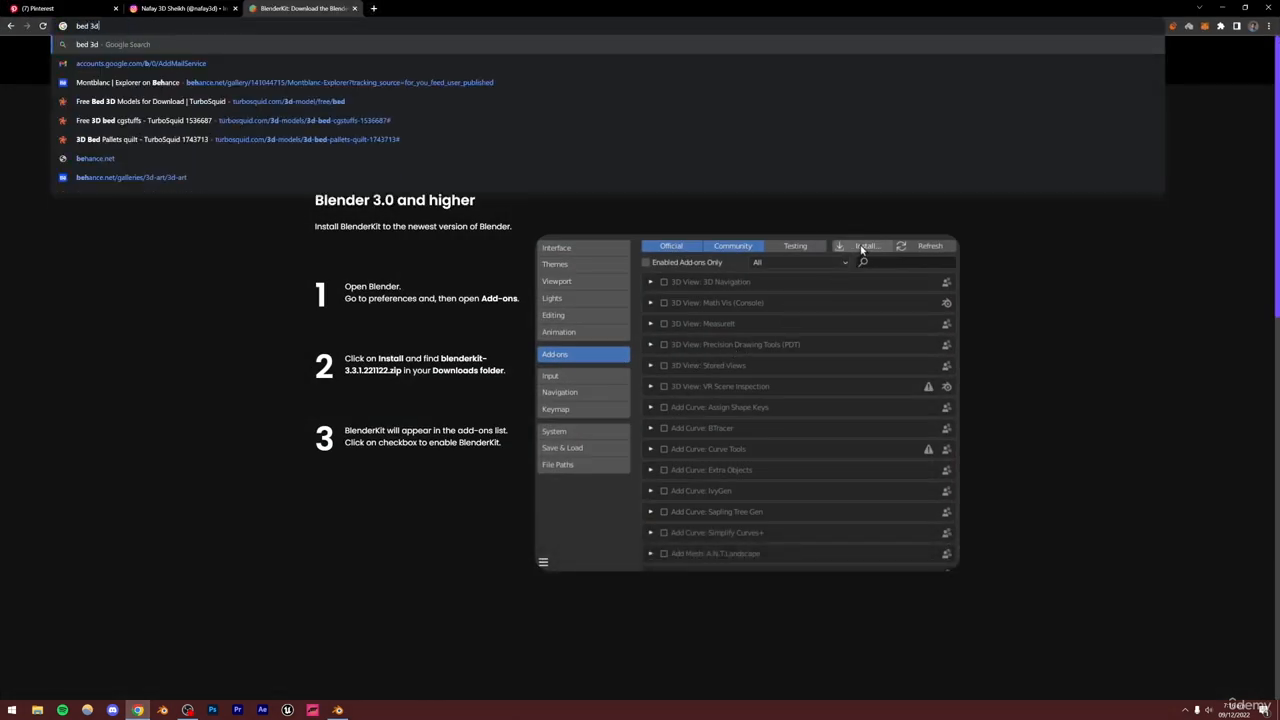
{"action": "type", "text": " model"}
{"action": "key", "text": "Return"}
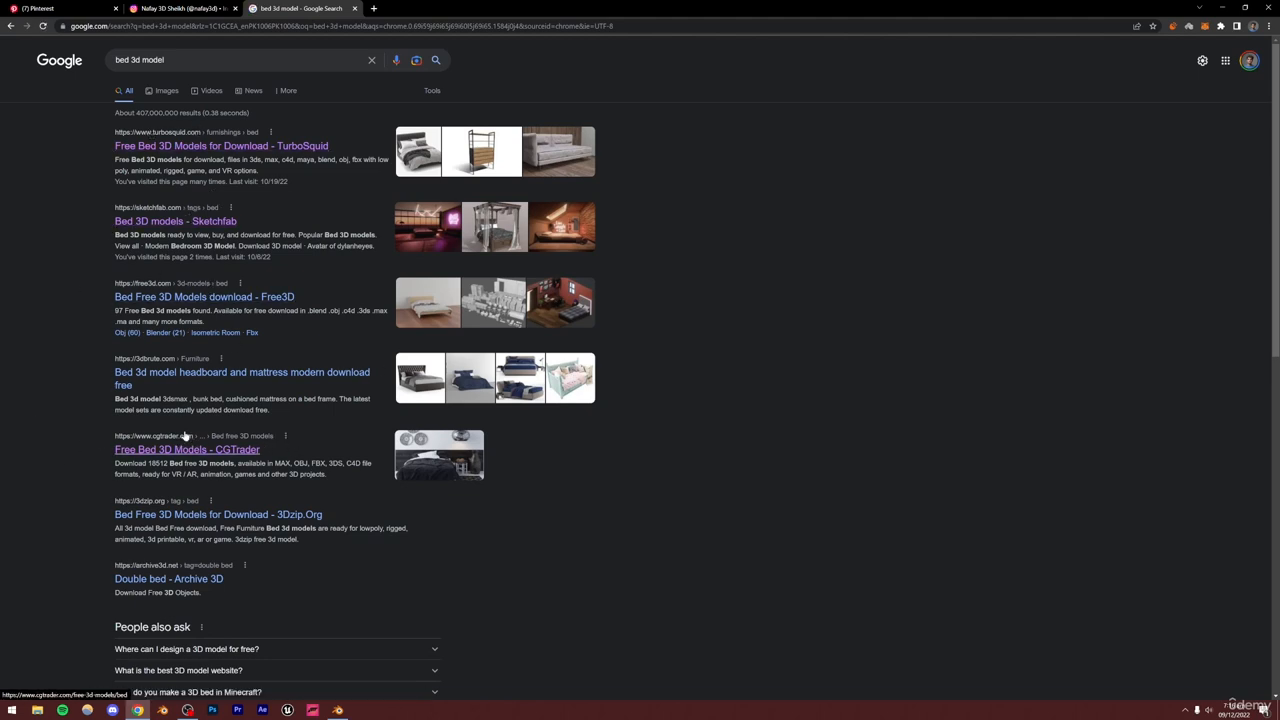
Open the TurboSquid free bed 3D models result in a new tab and browse through its bed models
{"action": "right_click", "coordinate": [180, 146]}
{"action": "left_click", "coordinate": [215, 149]}
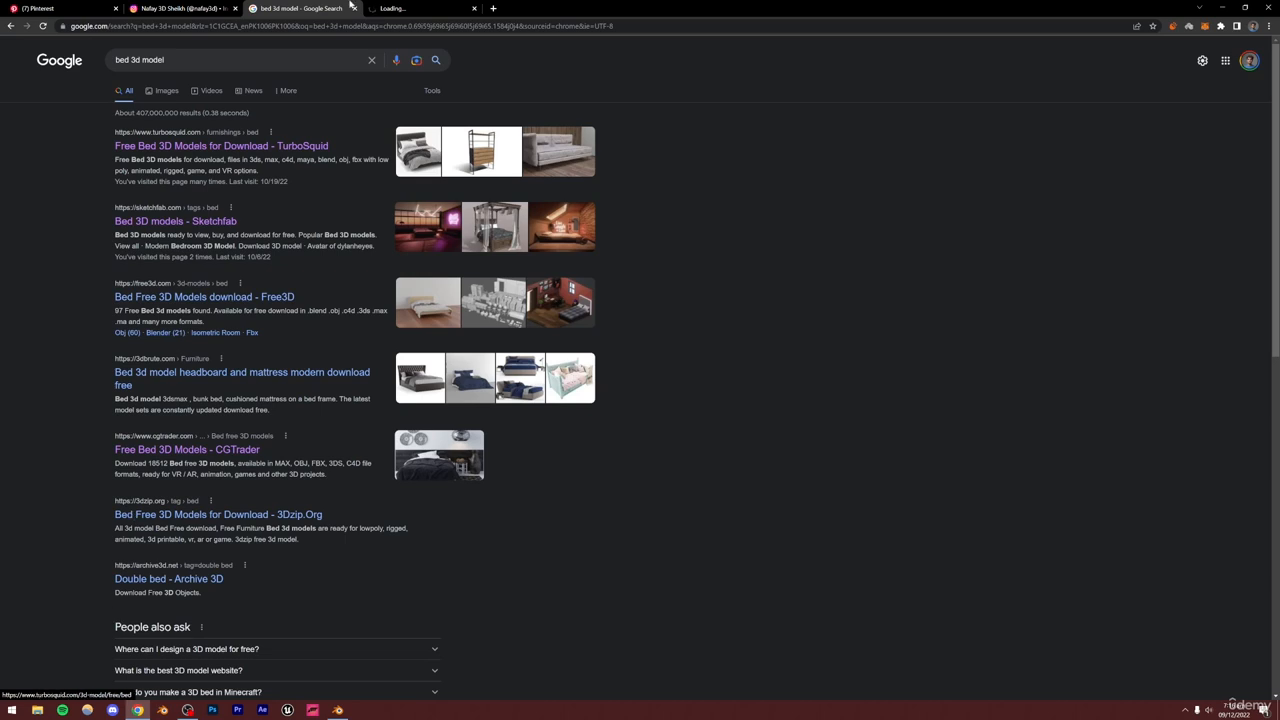
{"action": "left_click", "coordinate": [418, 7]}
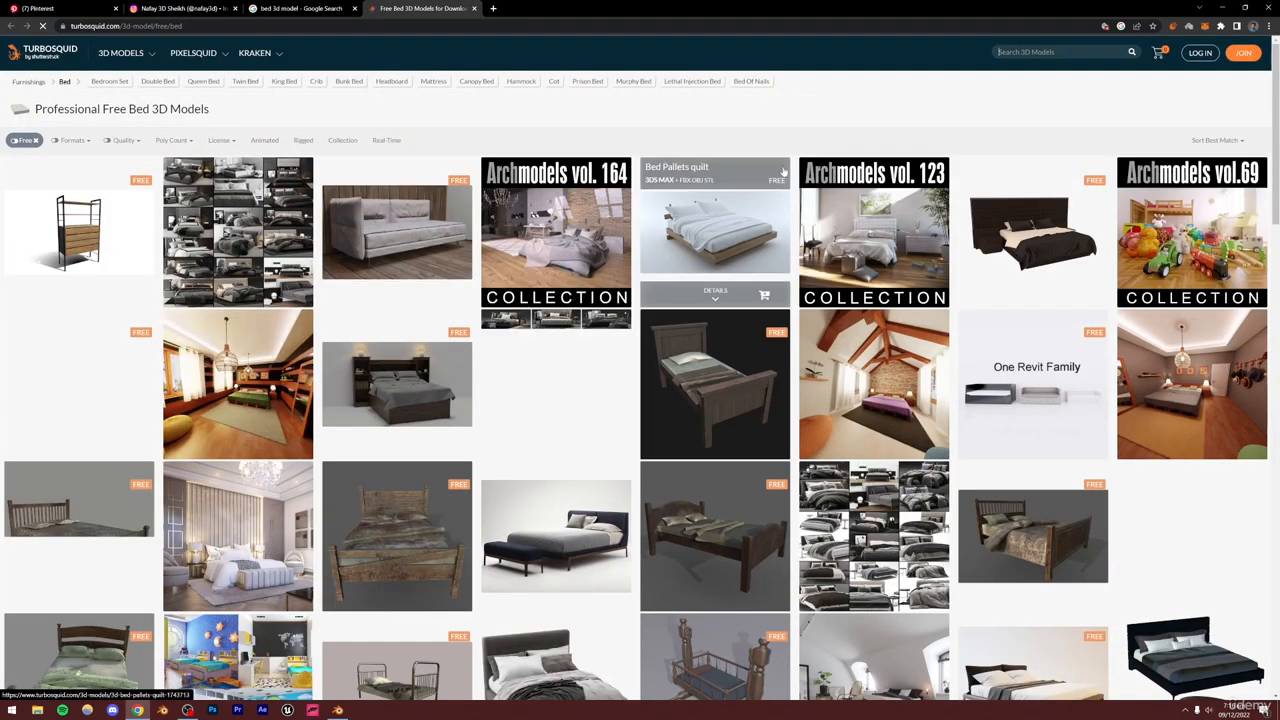
{"action": "scroll", "coordinate": [1278, 287], "scroll_direction": "down", "scroll_amount": 1}
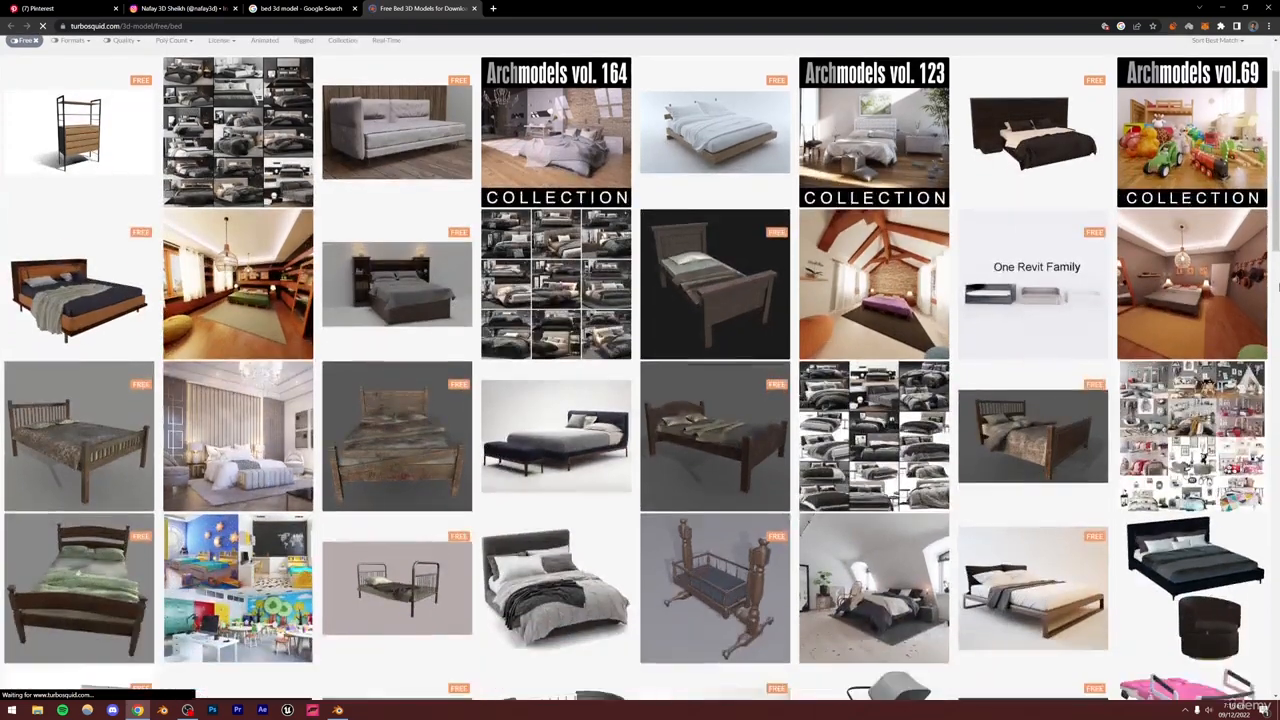
{"action": "scroll", "coordinate": [1278, 287], "scroll_direction": "down", "scroll_amount": 1}
{"action": "scroll", "coordinate": [1278, 287], "scroll_direction": "up", "scroll_amount": 3}
{"action": "scroll", "coordinate": [1278, 288], "scroll_direction": "down", "scroll_amount": 2}
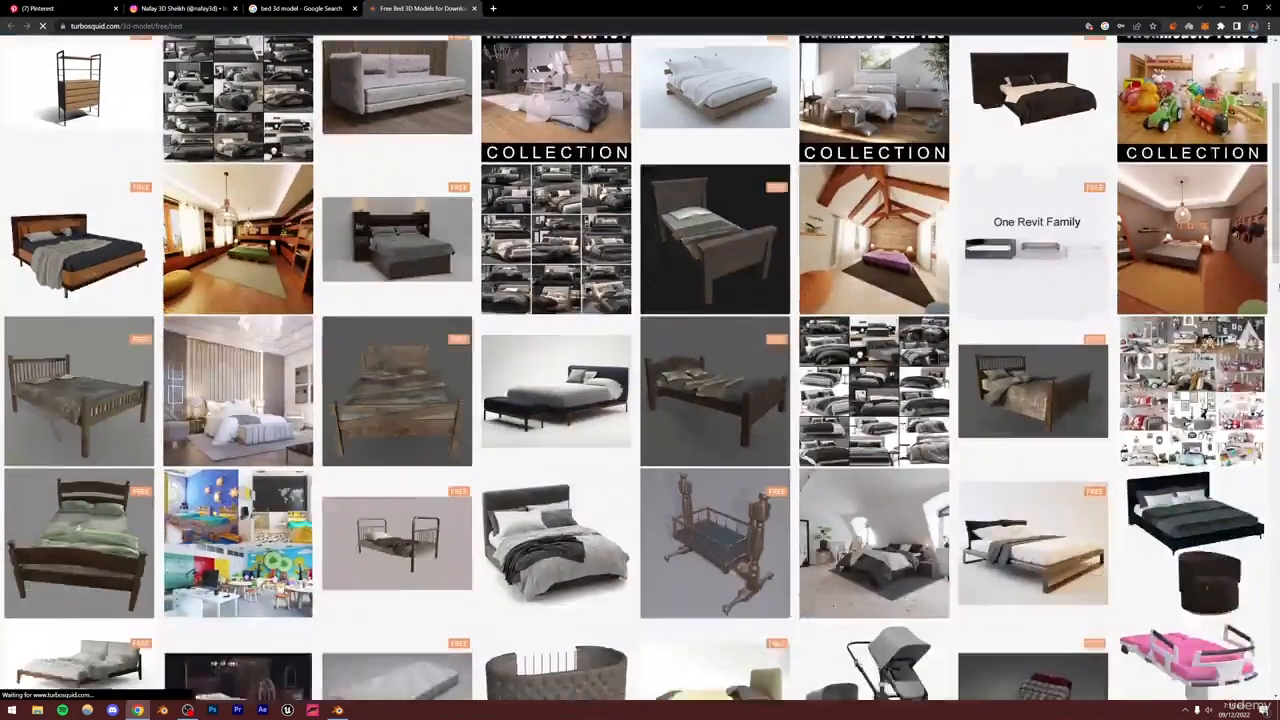
{"action": "scroll", "coordinate": [1278, 288], "scroll_direction": "down", "scroll_amount": 3}
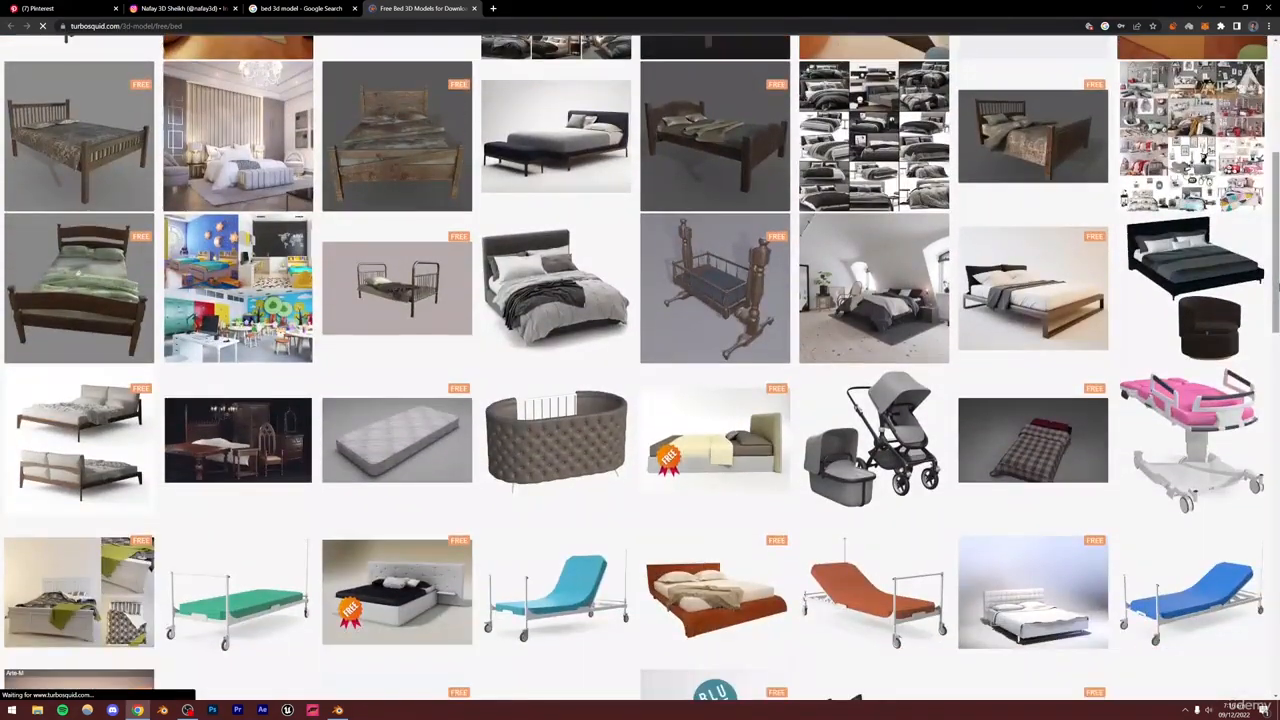
{"action": "scroll", "coordinate": [1278, 287], "scroll_direction": "down", "scroll_amount": 5}
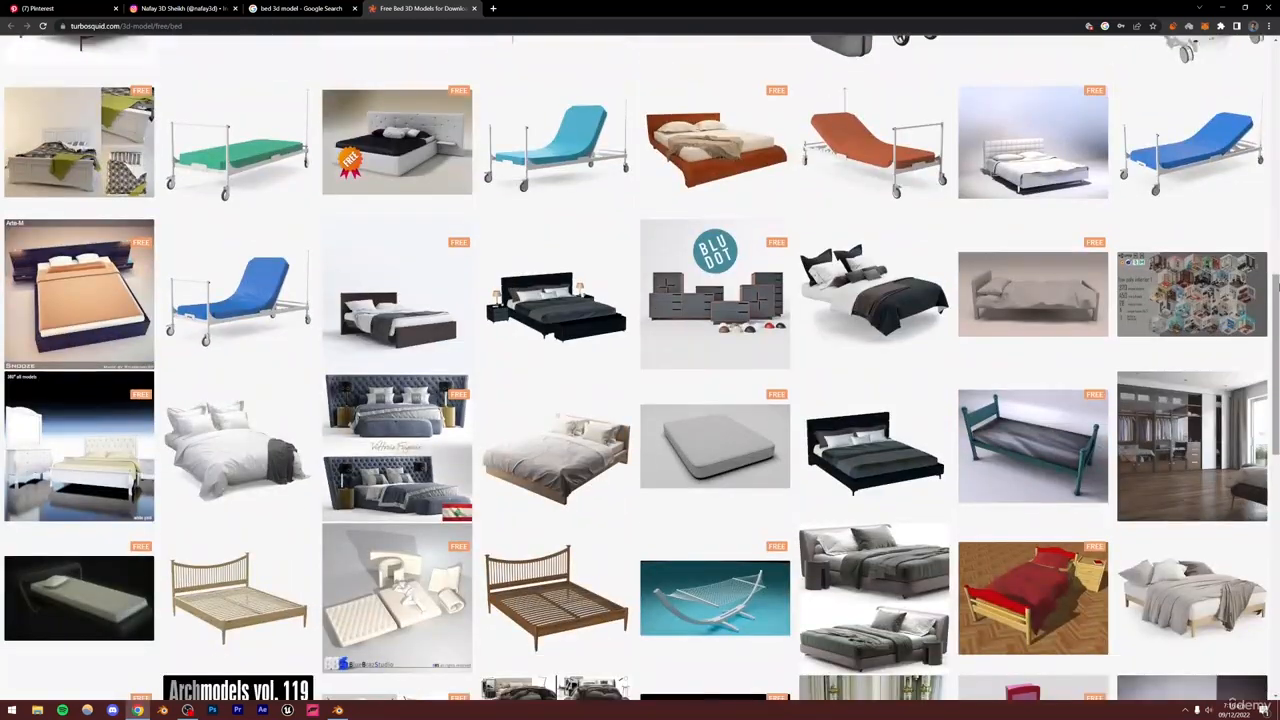
{"action": "scroll", "coordinate": [1277, 287], "scroll_direction": "down", "scroll_amount": 1}
{"action": "scroll", "coordinate": [1277, 287], "scroll_direction": "down", "scroll_amount": 1}
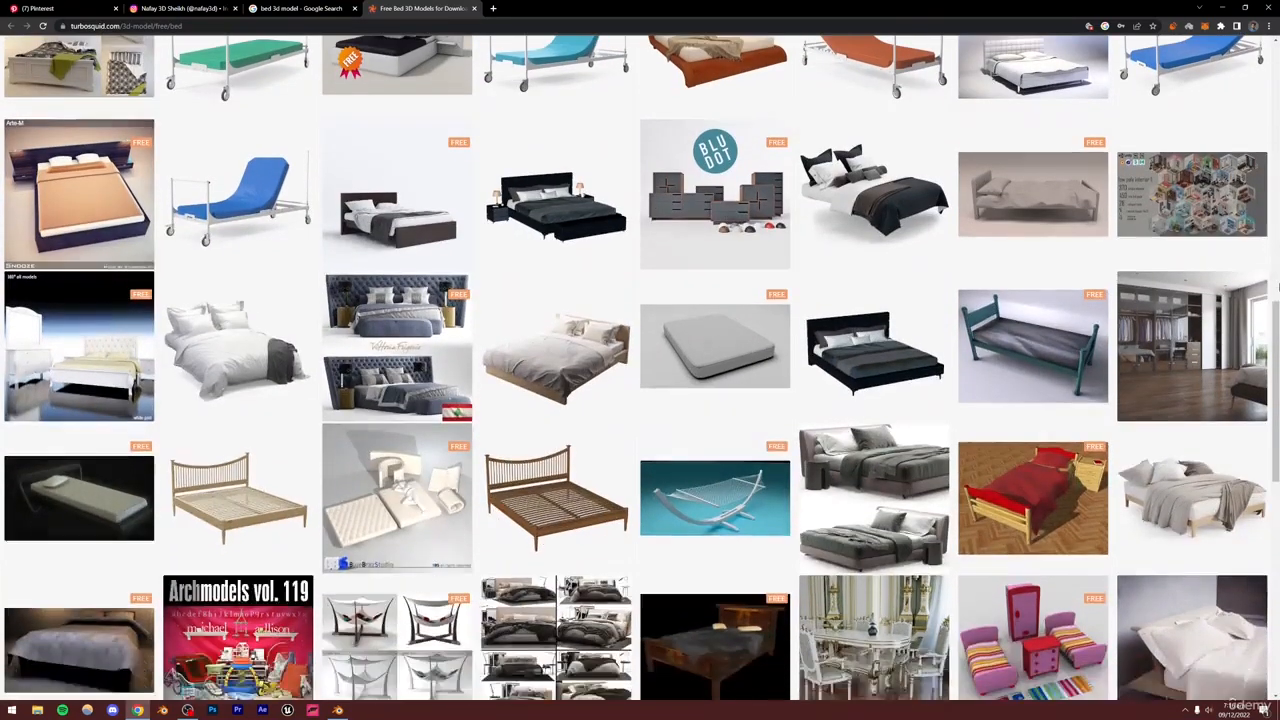
{"action": "scroll", "coordinate": [1277, 300], "scroll_direction": "down", "scroll_amount": 1}
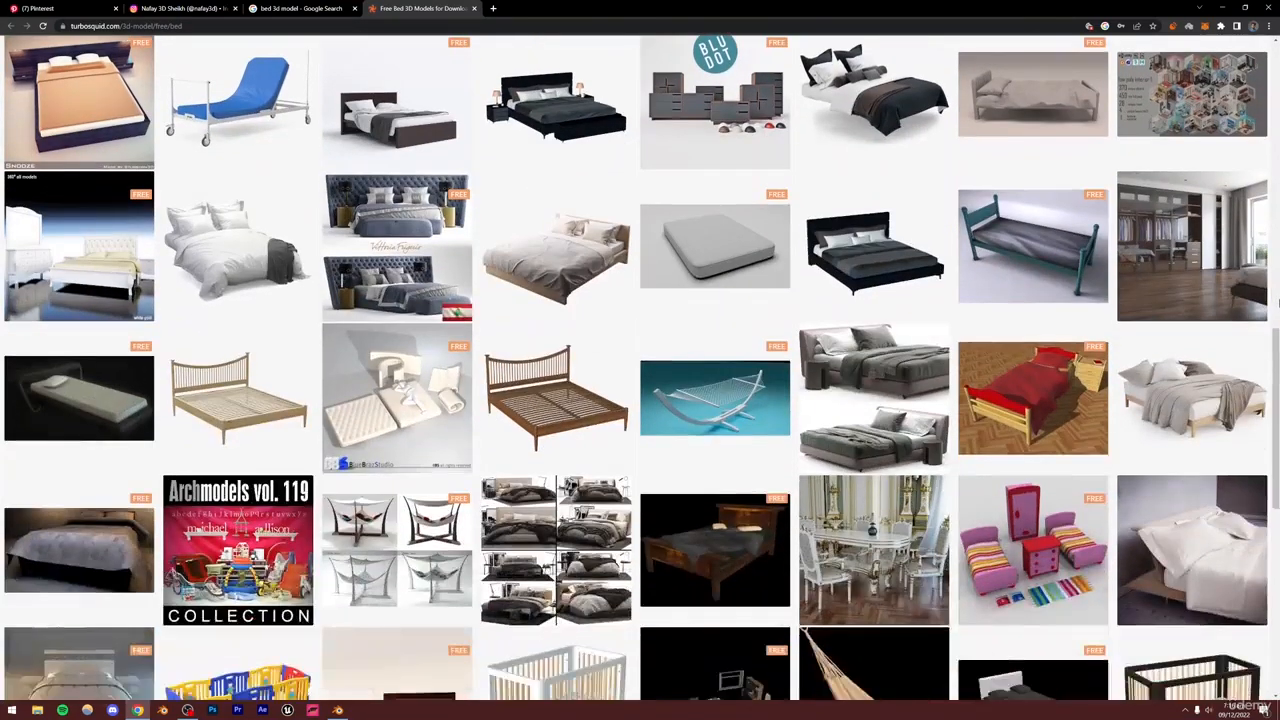
{"action": "scroll", "coordinate": [1277, 300], "scroll_direction": "down", "scroll_amount": 1}
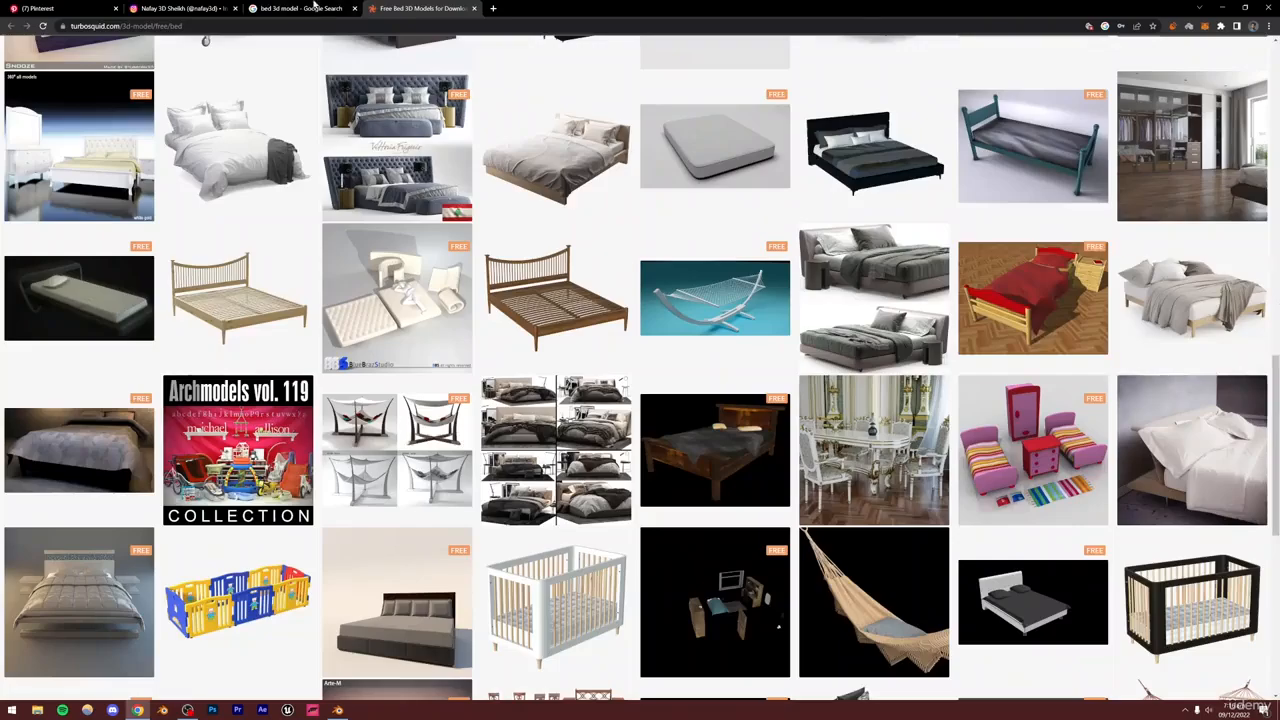
Open the Sketchfab bed 3D models result and browse through its listed models
{"action": "left_click", "coordinate": [315, 7]}
{"action": "left_click", "coordinate": [160, 288]}
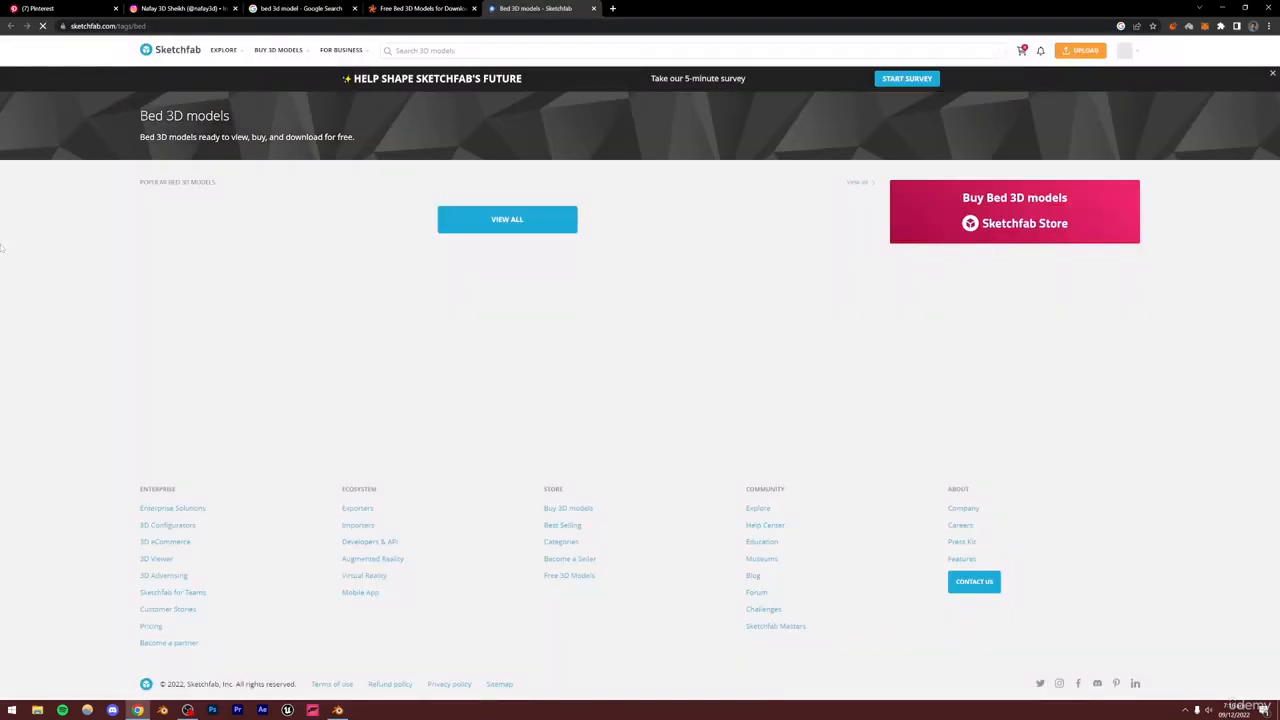
{"action": "scroll", "coordinate": [3, 248], "scroll_direction": "down", "scroll_amount": 4}
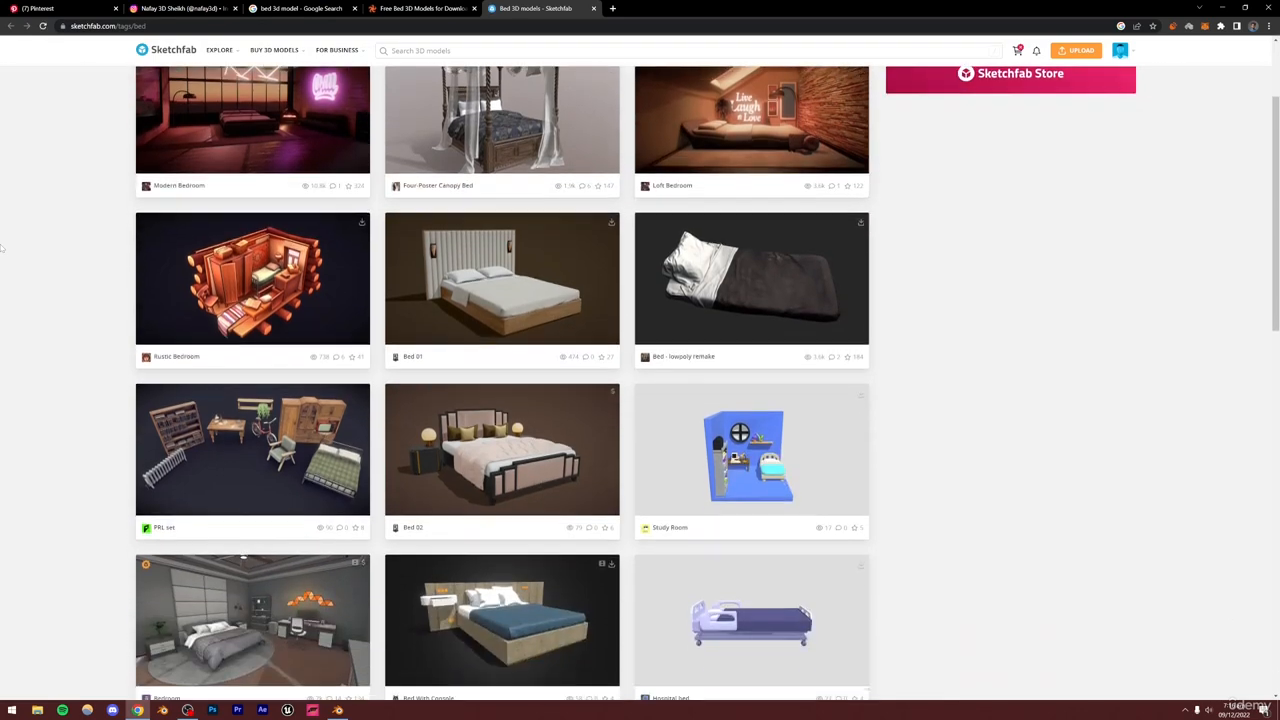
{"action": "scroll", "coordinate": [3, 248], "scroll_direction": "down", "scroll_amount": 5}
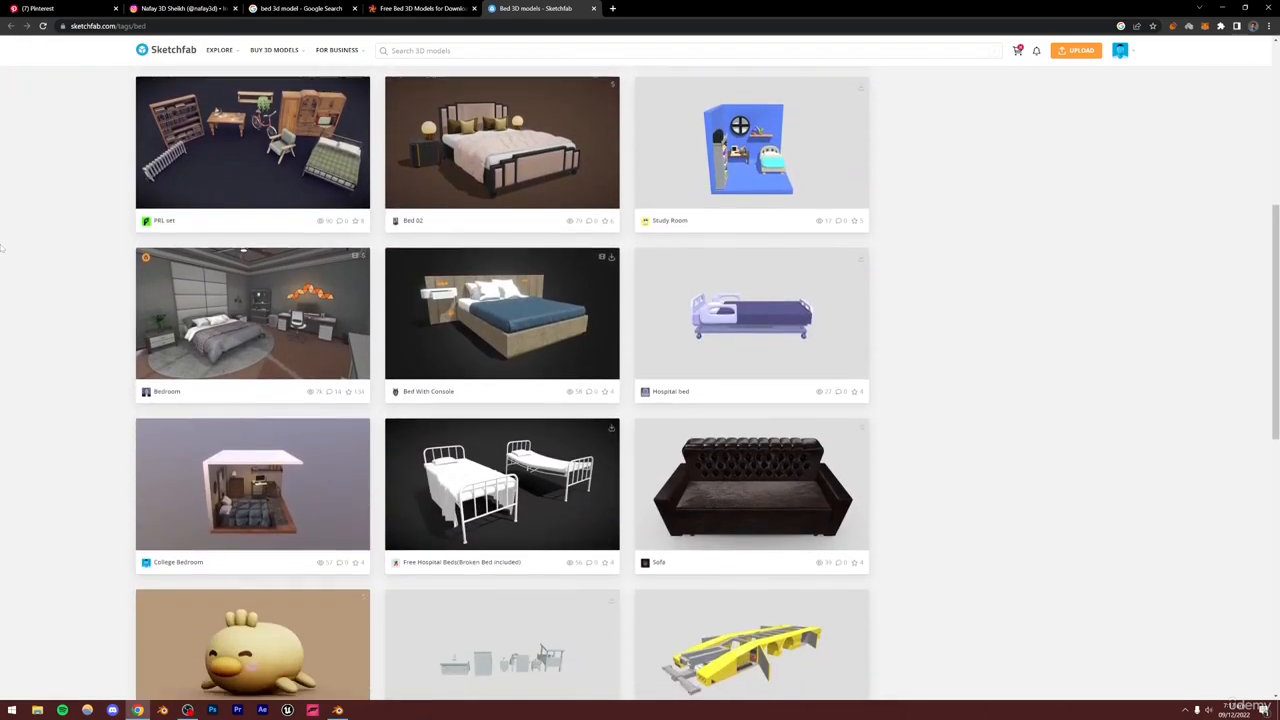
{"action": "scroll", "coordinate": [2, 248], "scroll_direction": "down", "scroll_amount": 4}
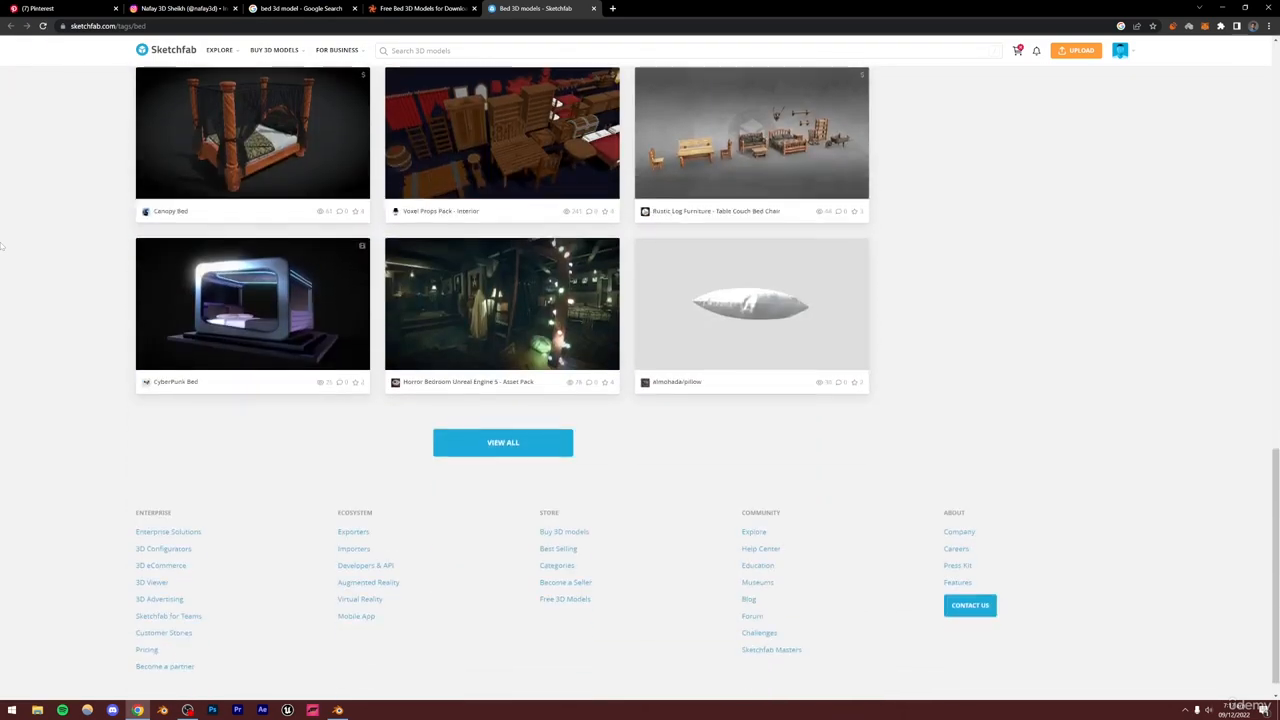
{"action": "scroll", "coordinate": [2, 246], "scroll_direction": "up", "scroll_amount": 12}
Open the CGTrader free bed 3D models result in a new tab and scroll through the free beds
{"action": "left_click", "coordinate": [420, 8]}
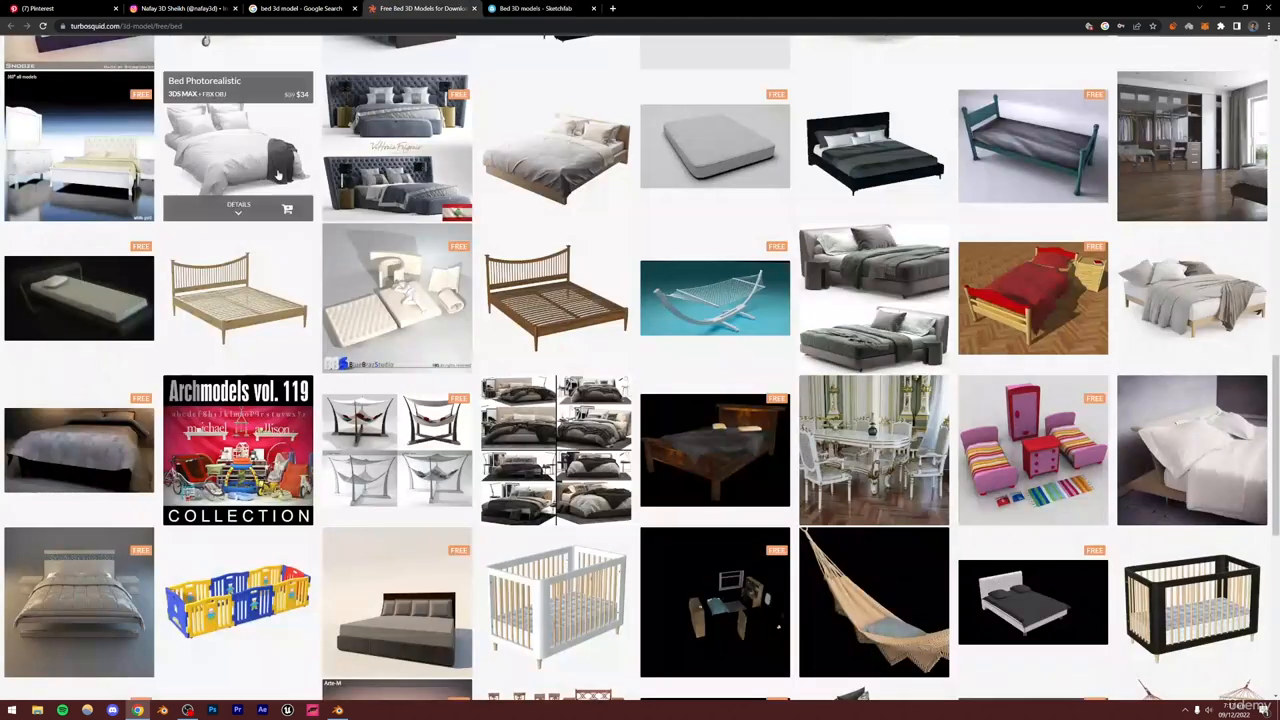
{"action": "left_click", "coordinate": [300, 8]}
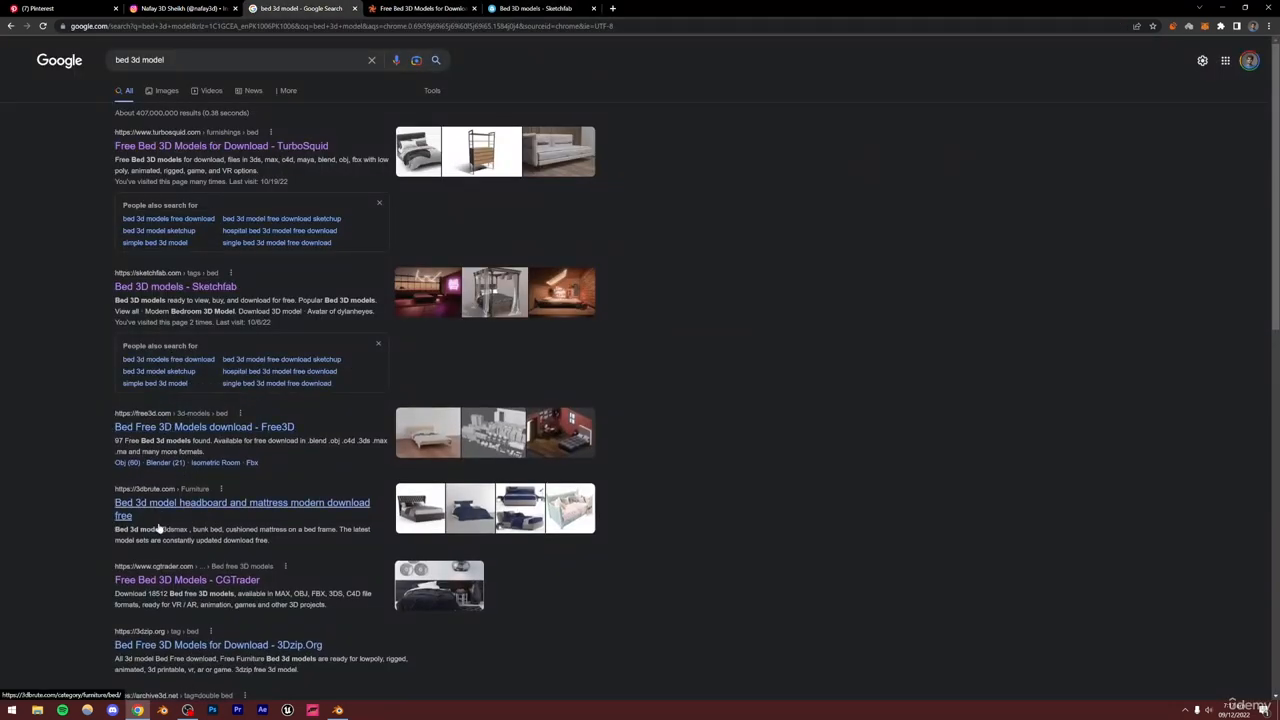
{"action": "middle_click", "coordinate": [174, 586]}
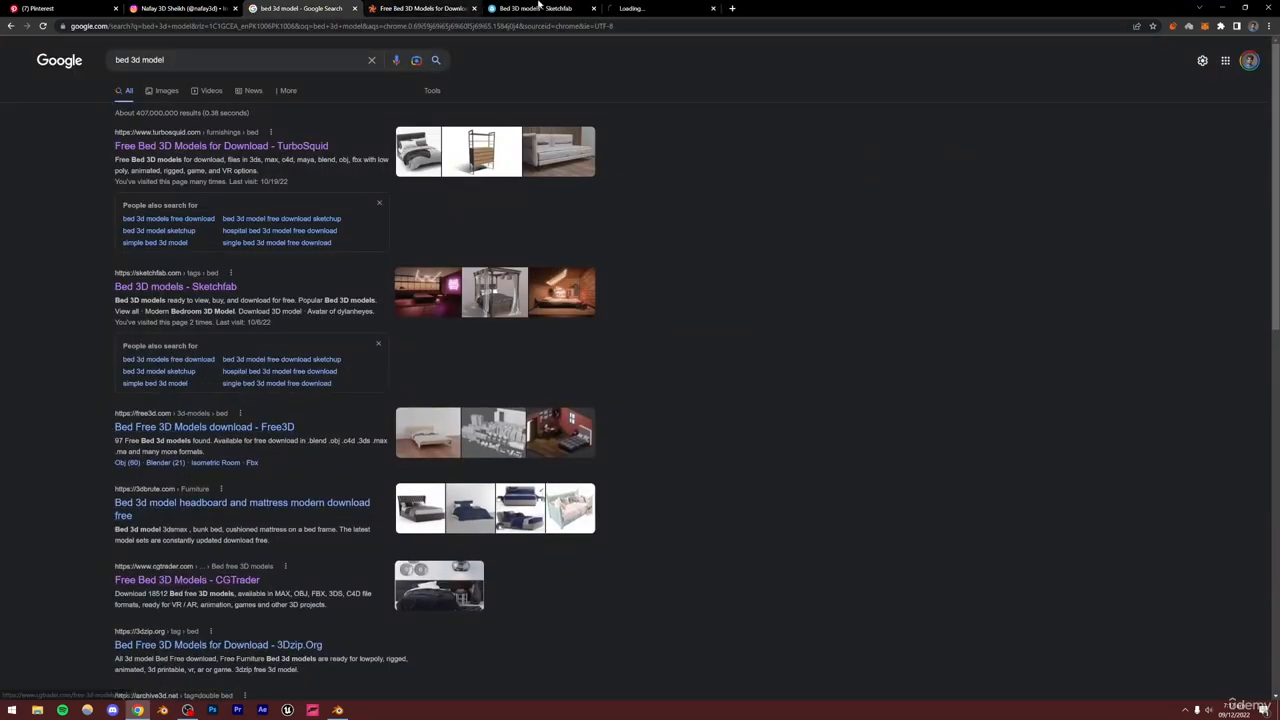
{"action": "left_click", "coordinate": [645, 8]}
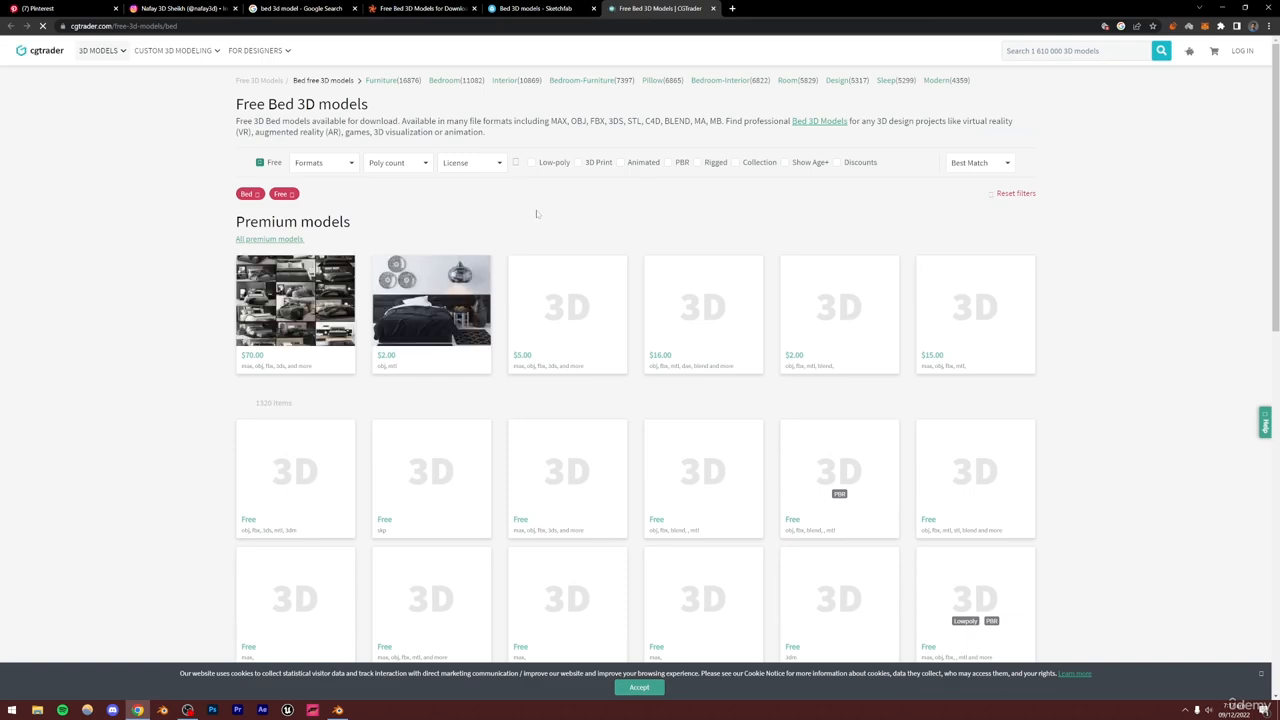
{"action": "scroll", "coordinate": [606, 211], "scroll_direction": "down", "scroll_amount": 2}
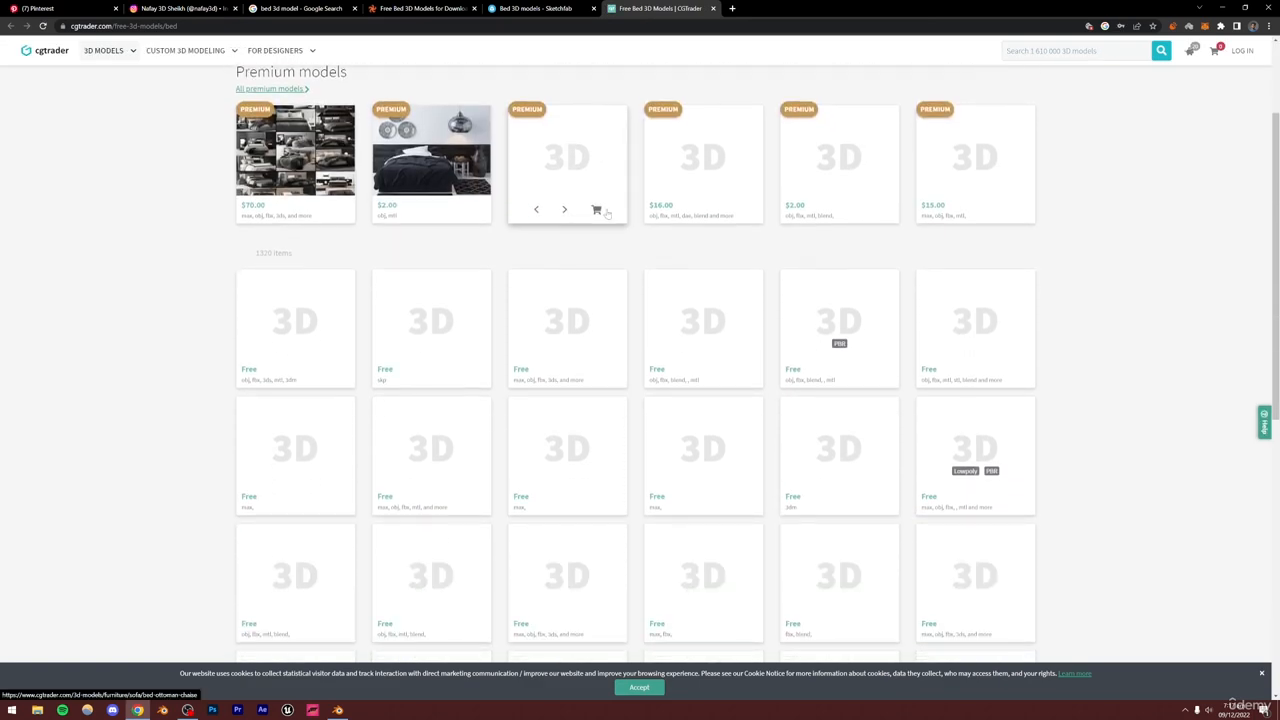
{"action": "scroll", "coordinate": [1151, 261], "scroll_direction": "down", "scroll_amount": 1}
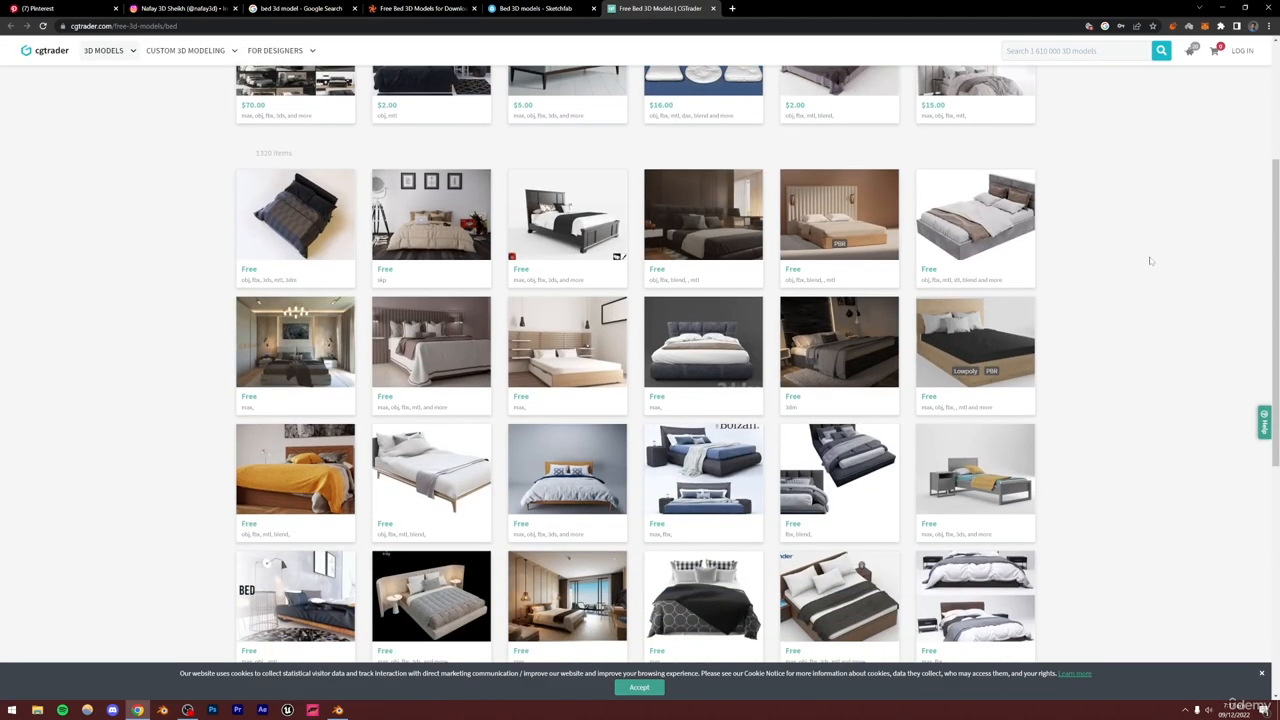
{"action": "scroll", "coordinate": [1151, 261], "scroll_direction": "down", "scroll_amount": 1}
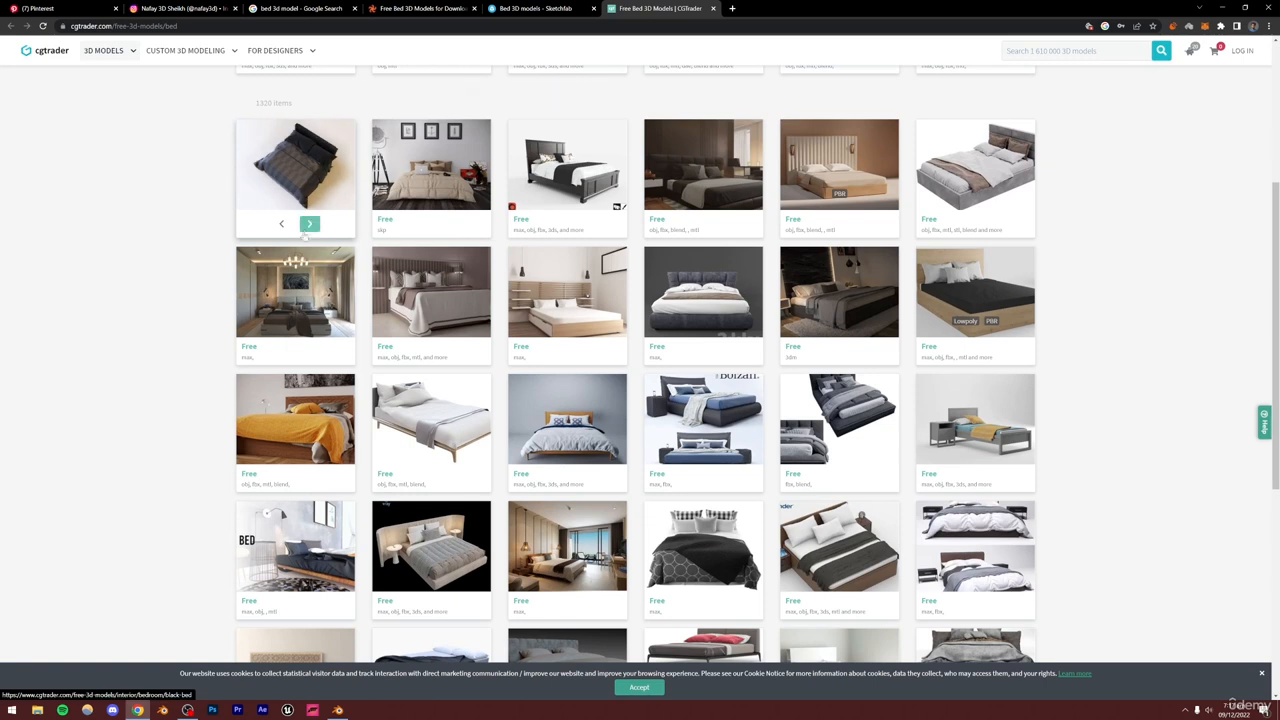
Open the Black Bed model from the CGTrader results in a new tab
{"action": "left_click", "coordinate": [309, 229]}
{"action": "left_click", "coordinate": [309, 229]}
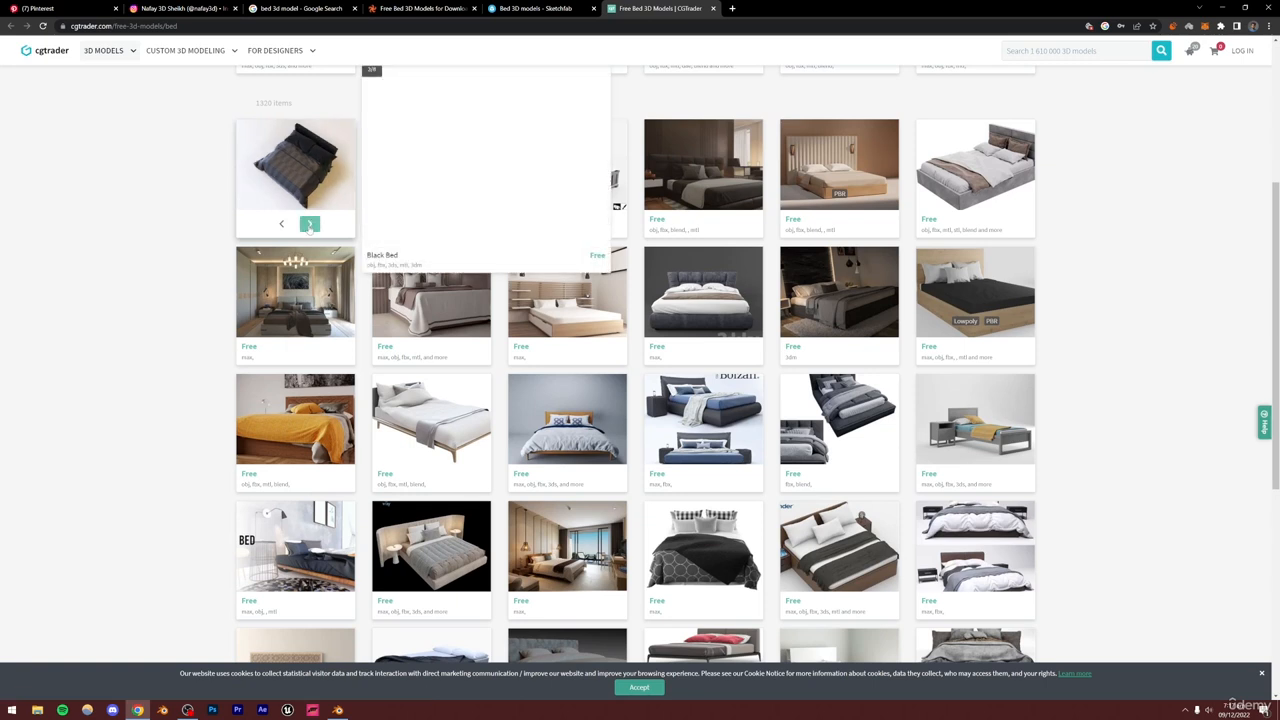
{"action": "left_click", "coordinate": [309, 224]}
{"action": "left_click", "coordinate": [309, 224]}
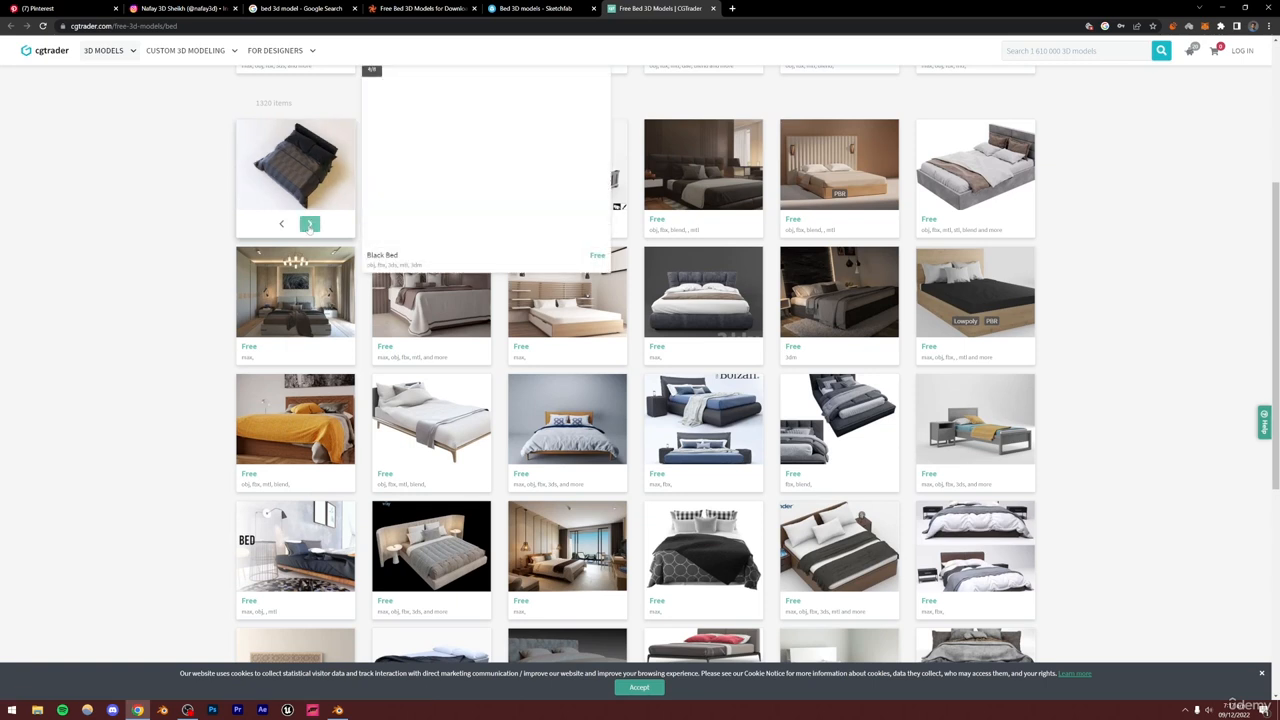
{"action": "right_click", "coordinate": [298, 174]}
{"action": "left_click", "coordinate": [320, 181]}
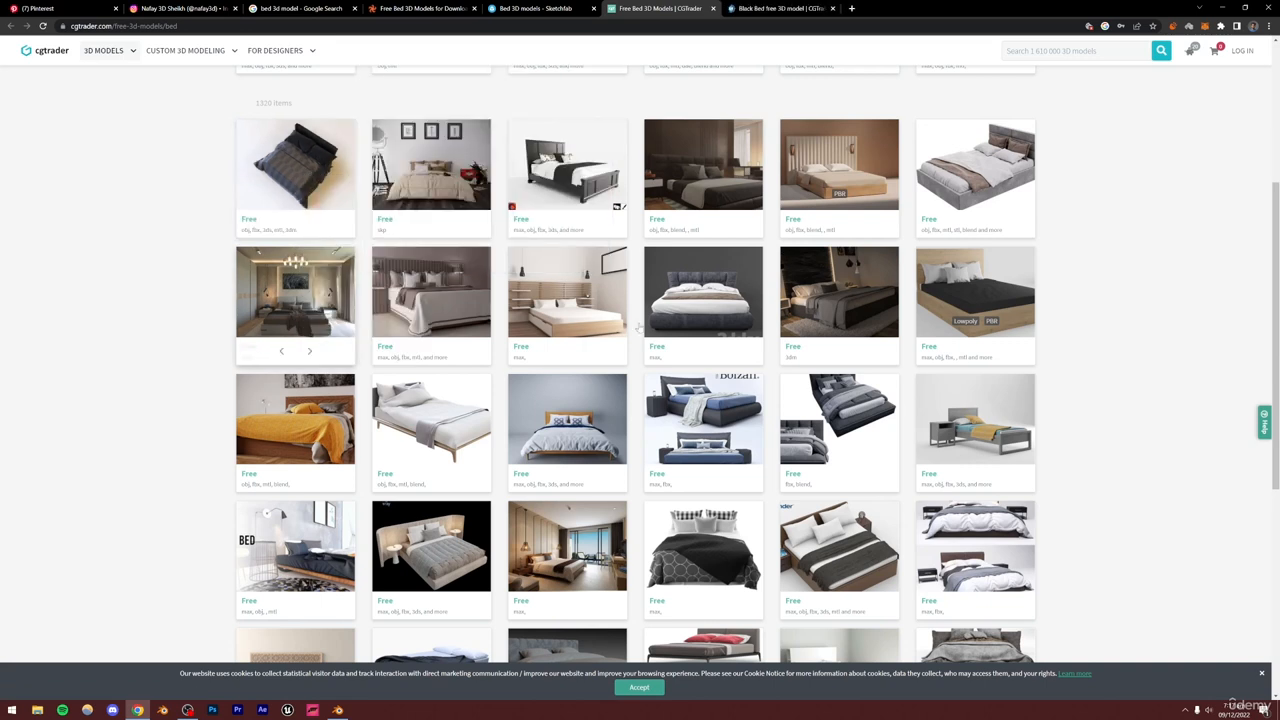
{"action": "mouse_move", "coordinate": [702, 322]}
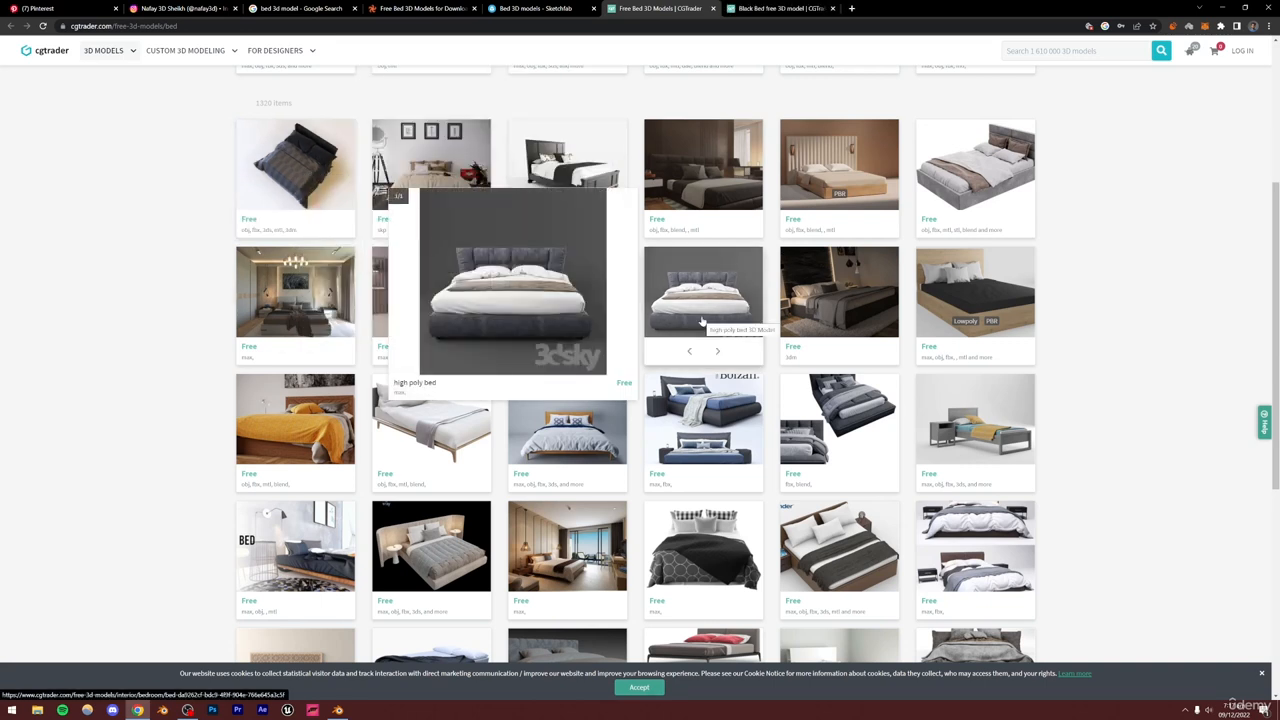
Open the 3D Bed 01 model from further down the results in a new tab and switch to it
{"action": "scroll", "coordinate": [1126, 278], "scroll_direction": "down", "scroll_amount": 2}
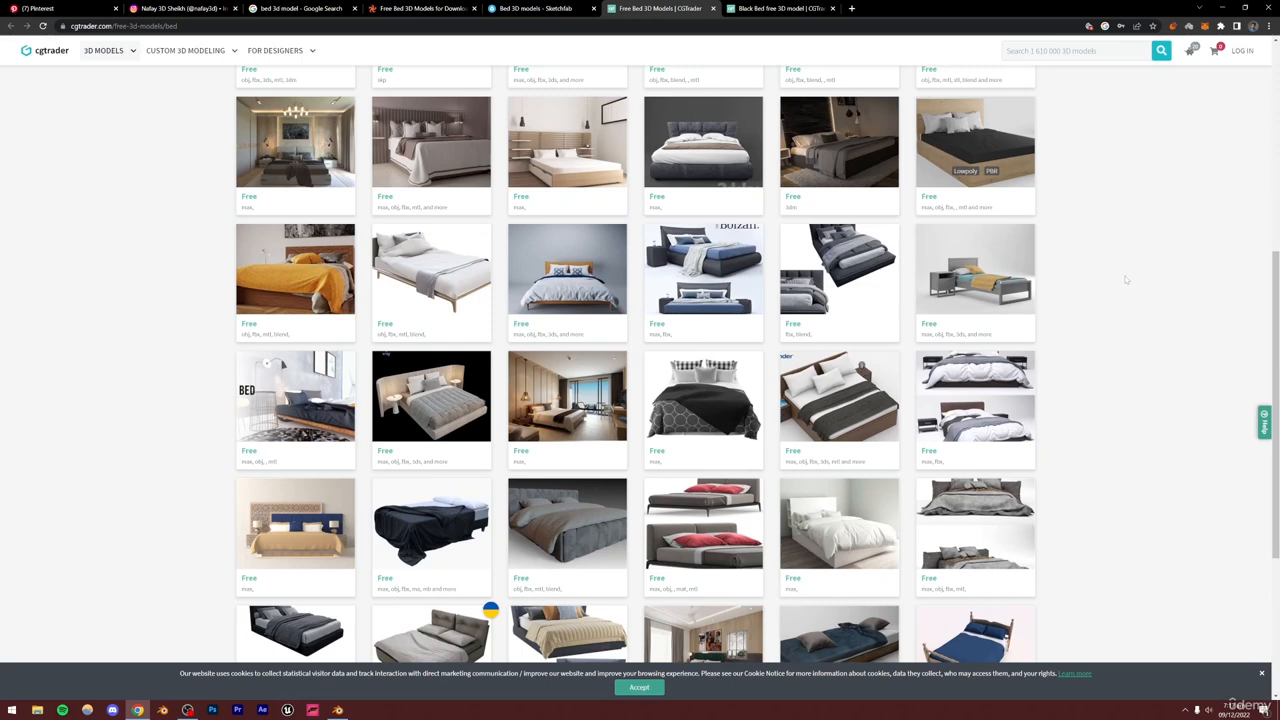
{"action": "scroll", "coordinate": [1126, 280], "scroll_direction": "down", "scroll_amount": 1}
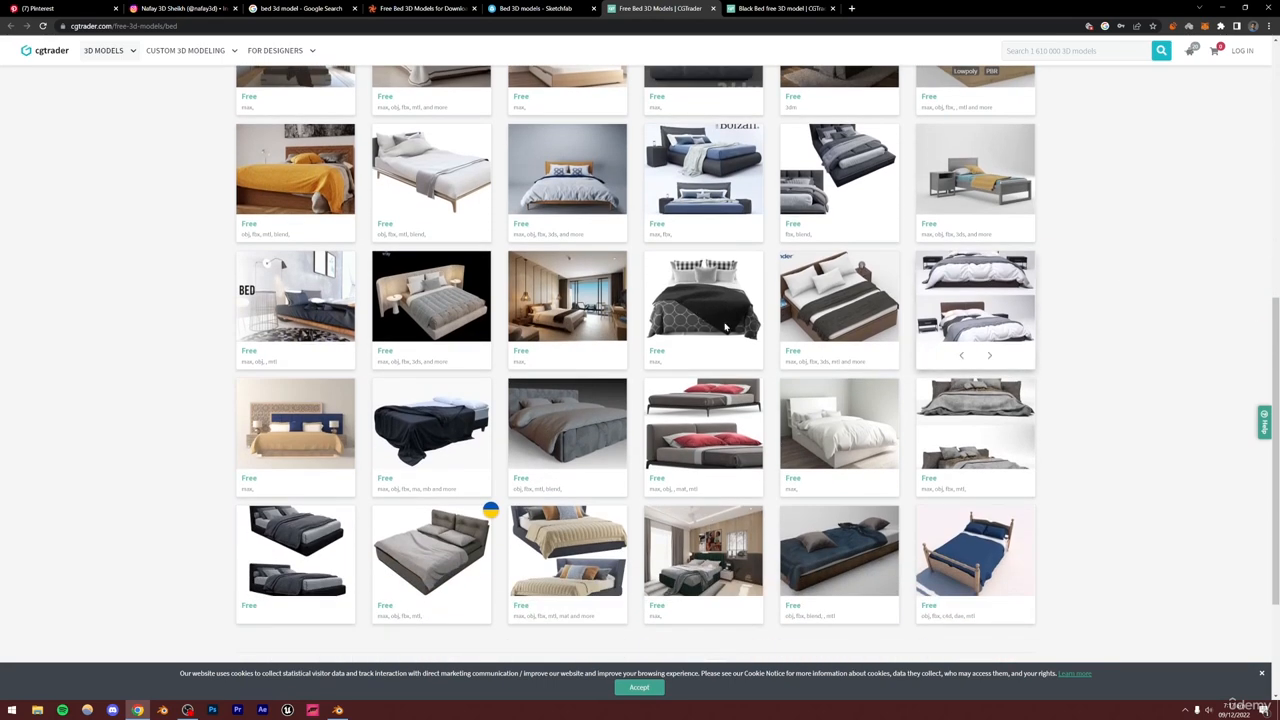
{"action": "right_click", "coordinate": [712, 300]}
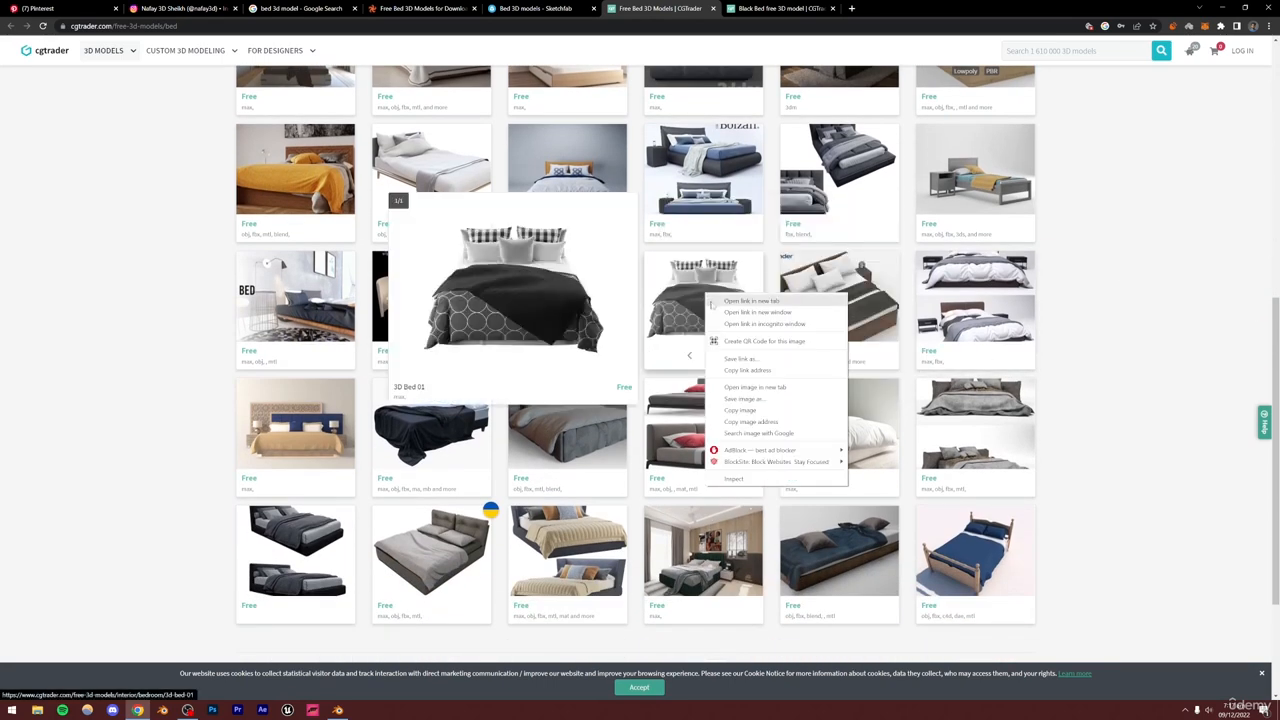
{"action": "left_click", "coordinate": [712, 302]}
{"action": "key", "text": "ctrl+9"}
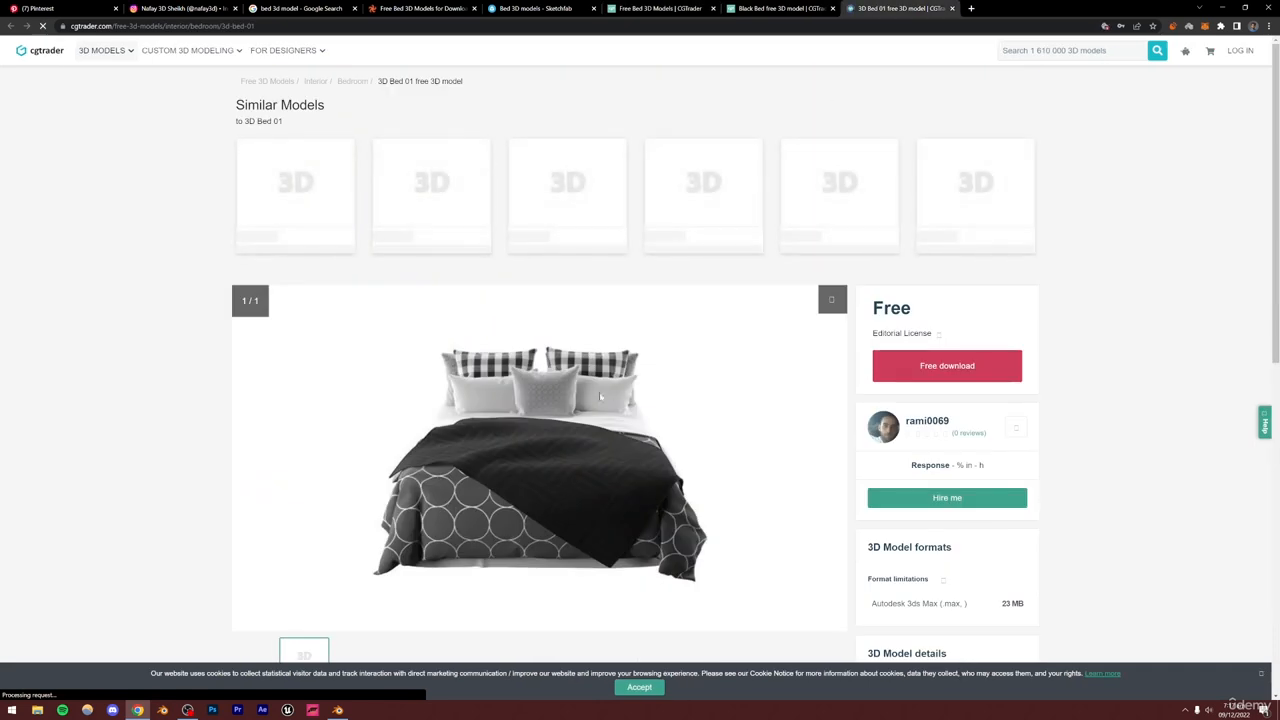
Compare the Black Bed and 3D Bed 01 model pages, checking their preview images and formats
{"action": "scroll", "coordinate": [600, 397], "scroll_direction": "down", "scroll_amount": 1}
{"action": "key", "text": "ctrl+shift+Tab"}
{"action": "scroll", "coordinate": [546, 358], "scroll_direction": "down", "scroll_amount": 1}
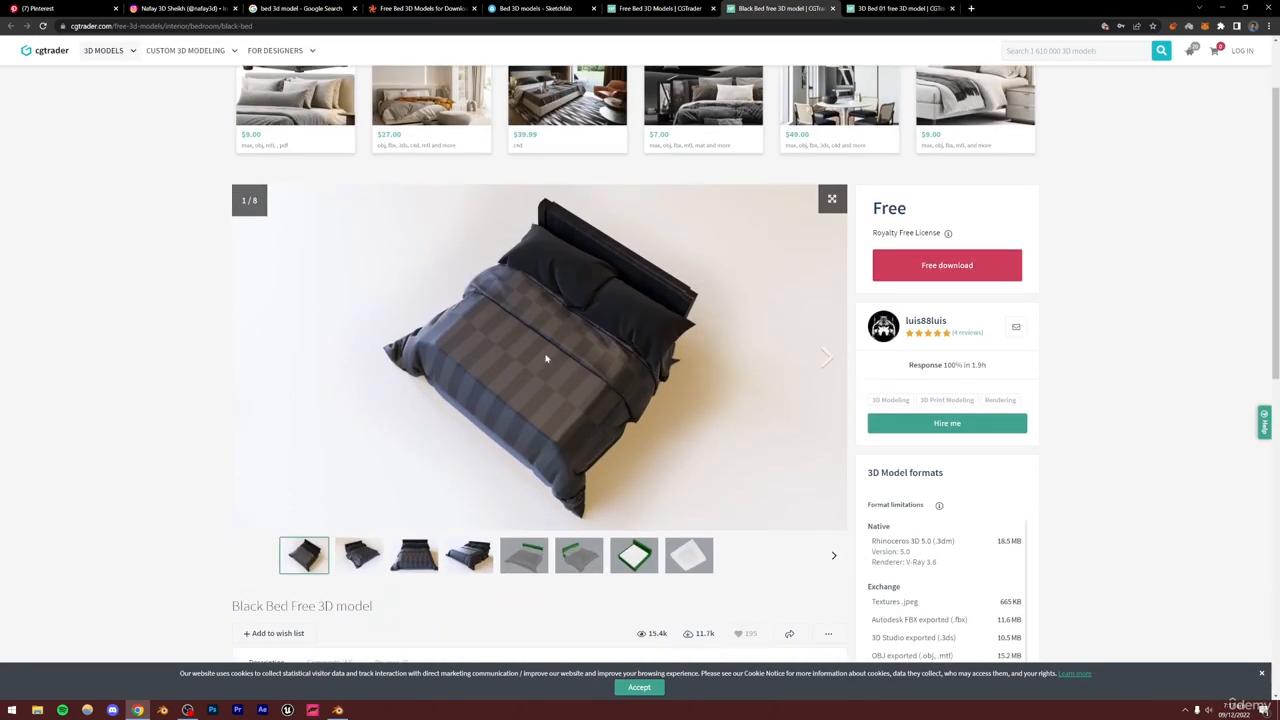
{"action": "left_click", "coordinate": [470, 560]}
{"action": "key", "text": "ctrl+Tab"}
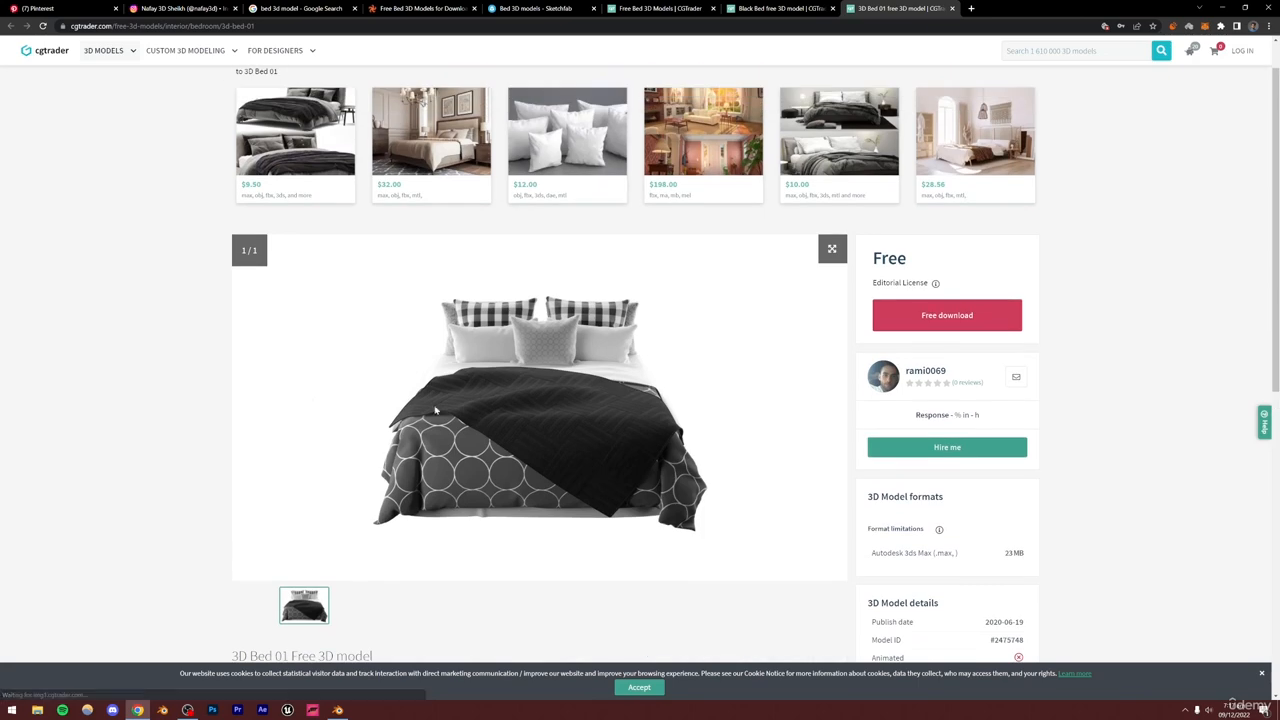
{"action": "scroll", "coordinate": [400, 430], "scroll_direction": "down", "scroll_amount": 3}
{"action": "scroll", "coordinate": [560, 415], "scroll_direction": "up", "scroll_amount": 3}
{"action": "scroll", "coordinate": [623, 349], "scroll_direction": "down", "scroll_amount": 1}
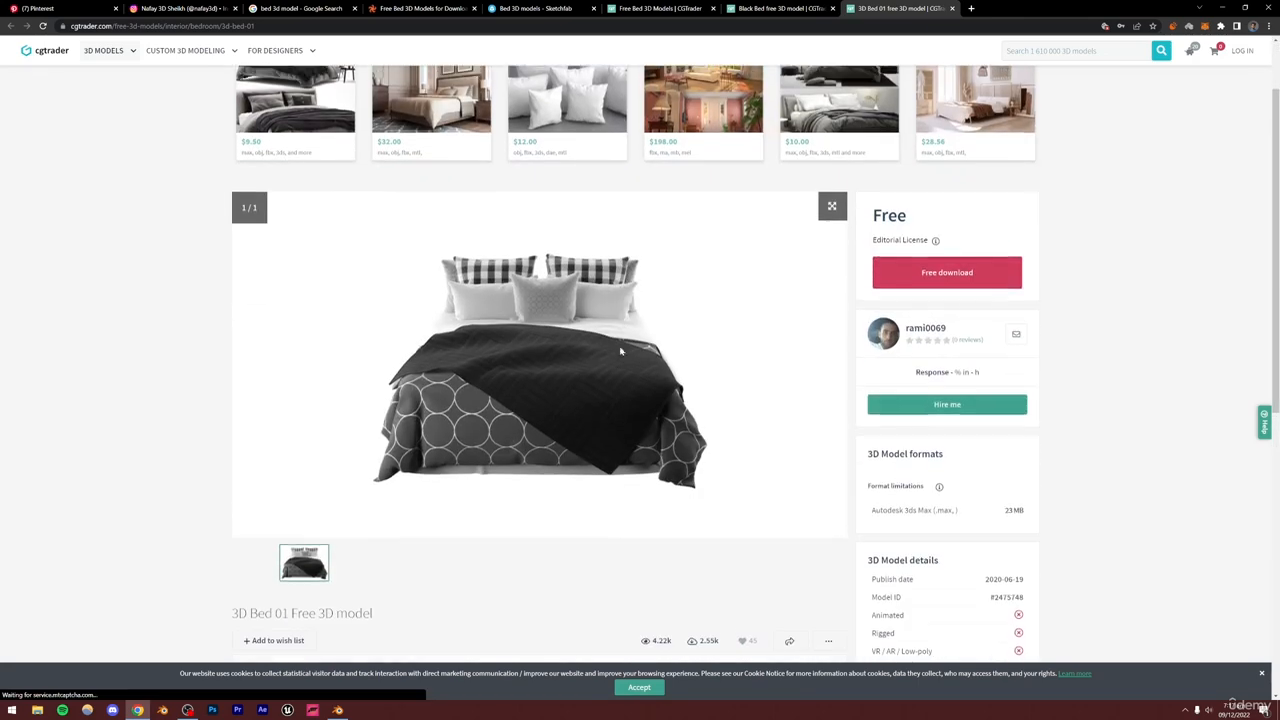
Start the free download of the 3D Bed 01 model
{"action": "left_click", "coordinate": [884, 270]}
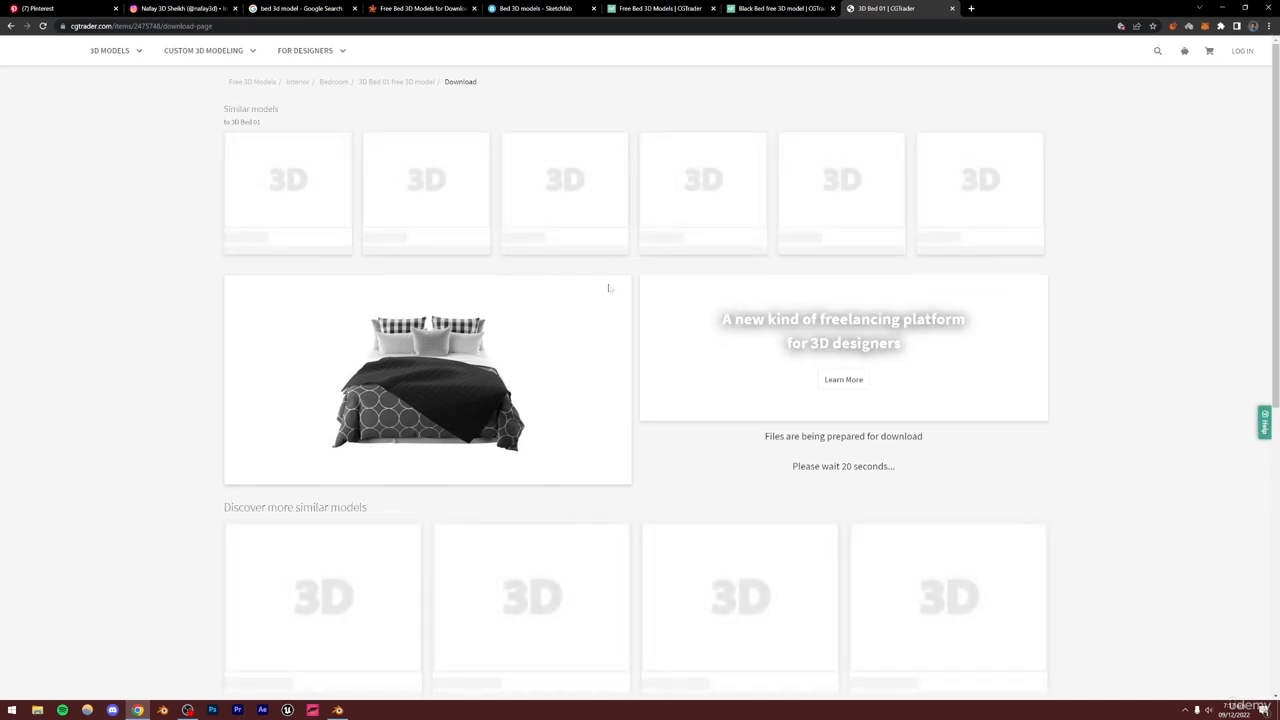
{"action": "left_click", "coordinate": [10, 25]}
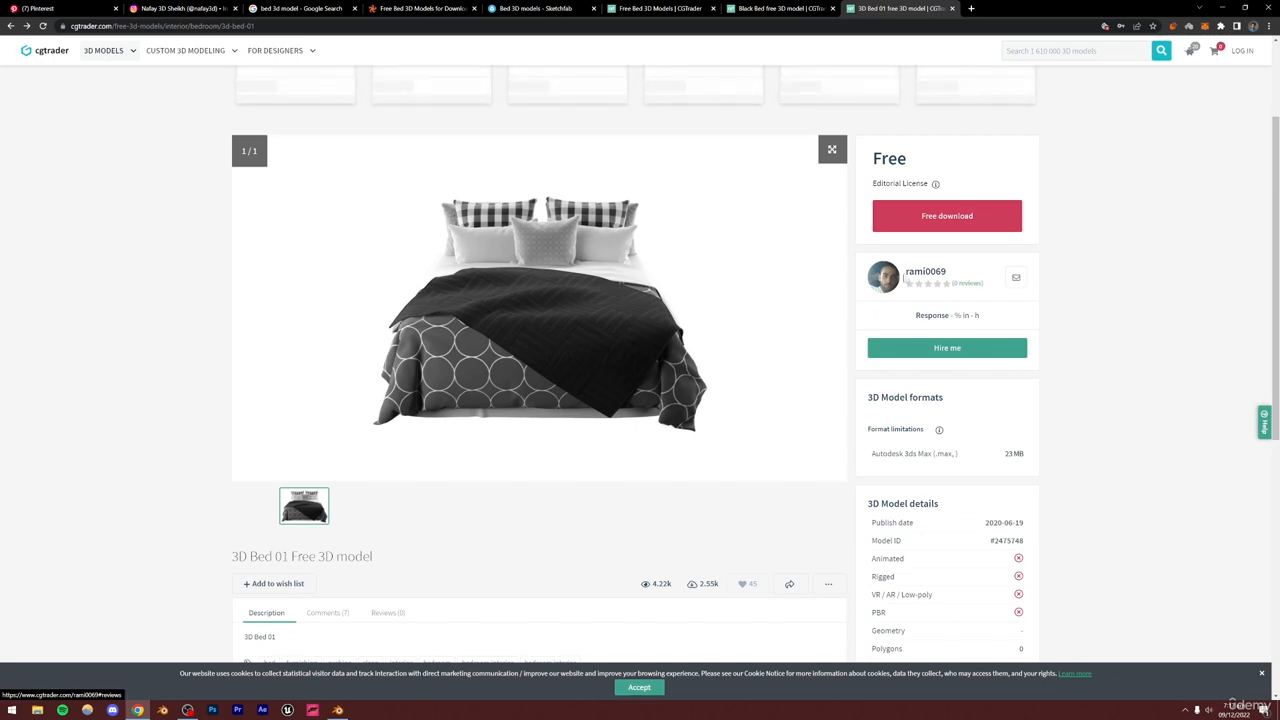
{"action": "left_click_drag", "start_coordinate": [904, 271], "coordinate": [969, 260]}
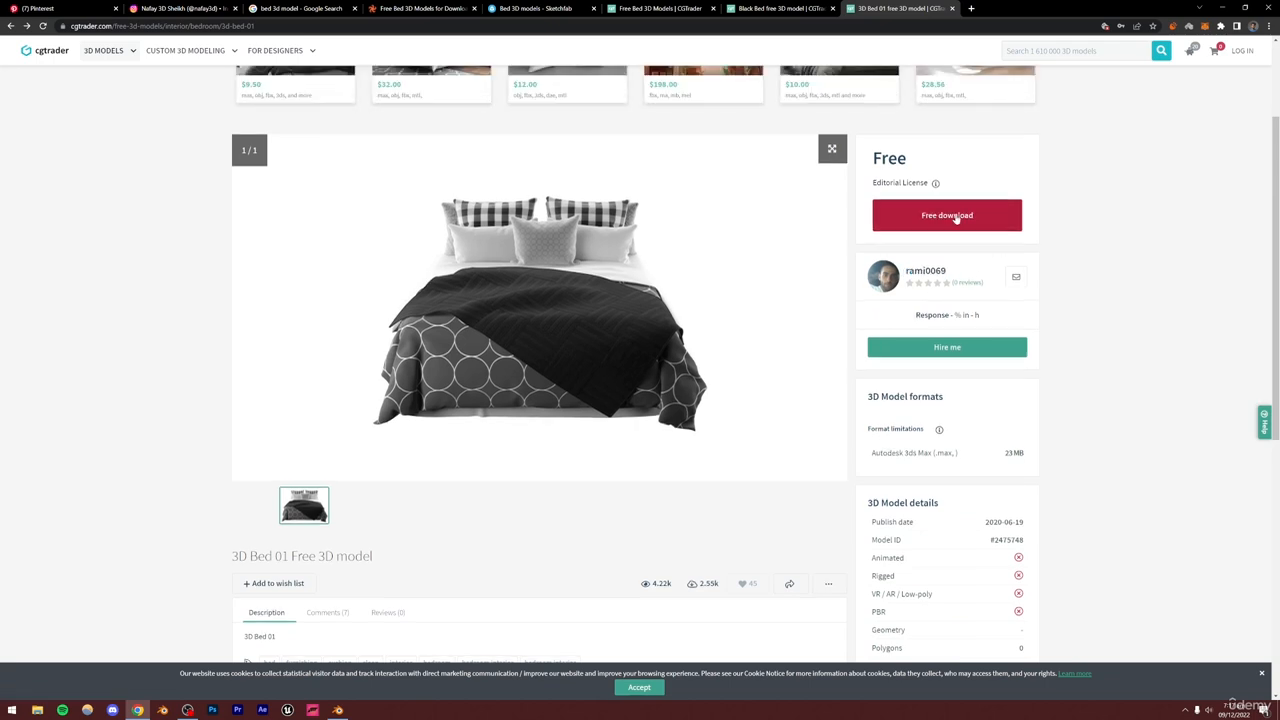
{"action": "left_click", "coordinate": [955, 218]}
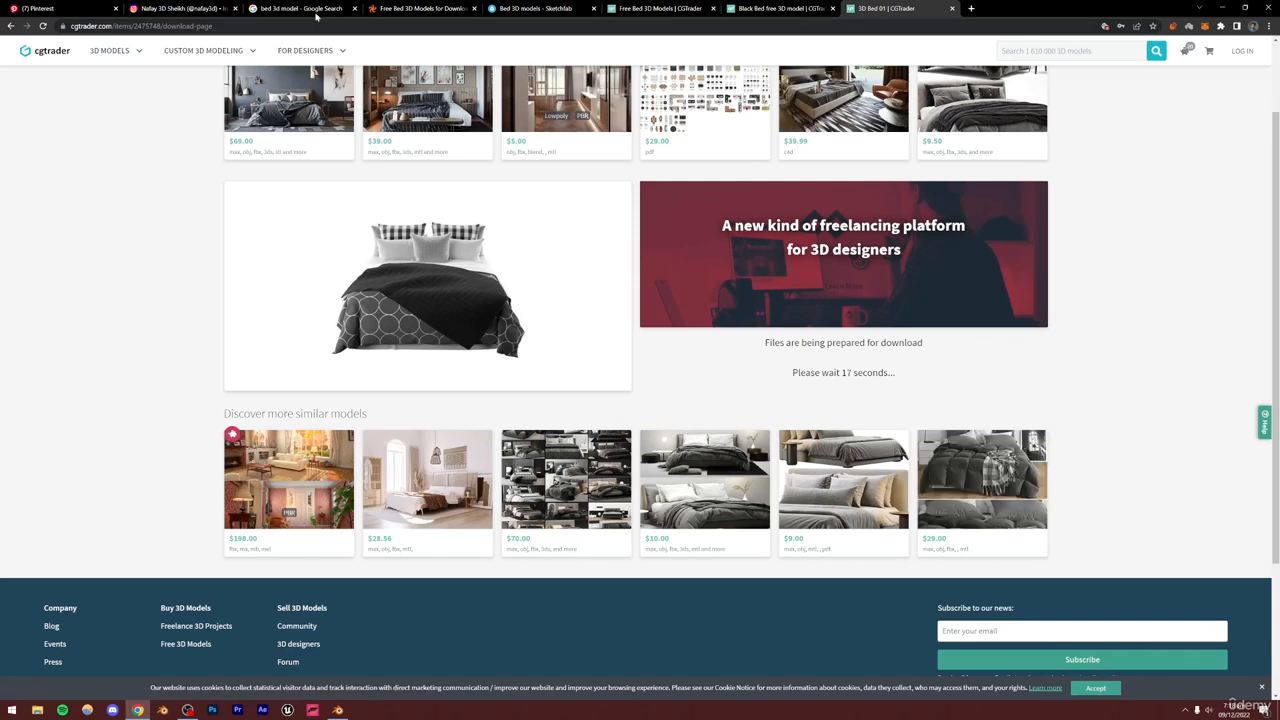
Close the extra browser tabs and return to the 3D Bed 01 model page
{"action": "left_click", "coordinate": [354, 8]}
{"action": "left_click", "coordinate": [354, 8]}
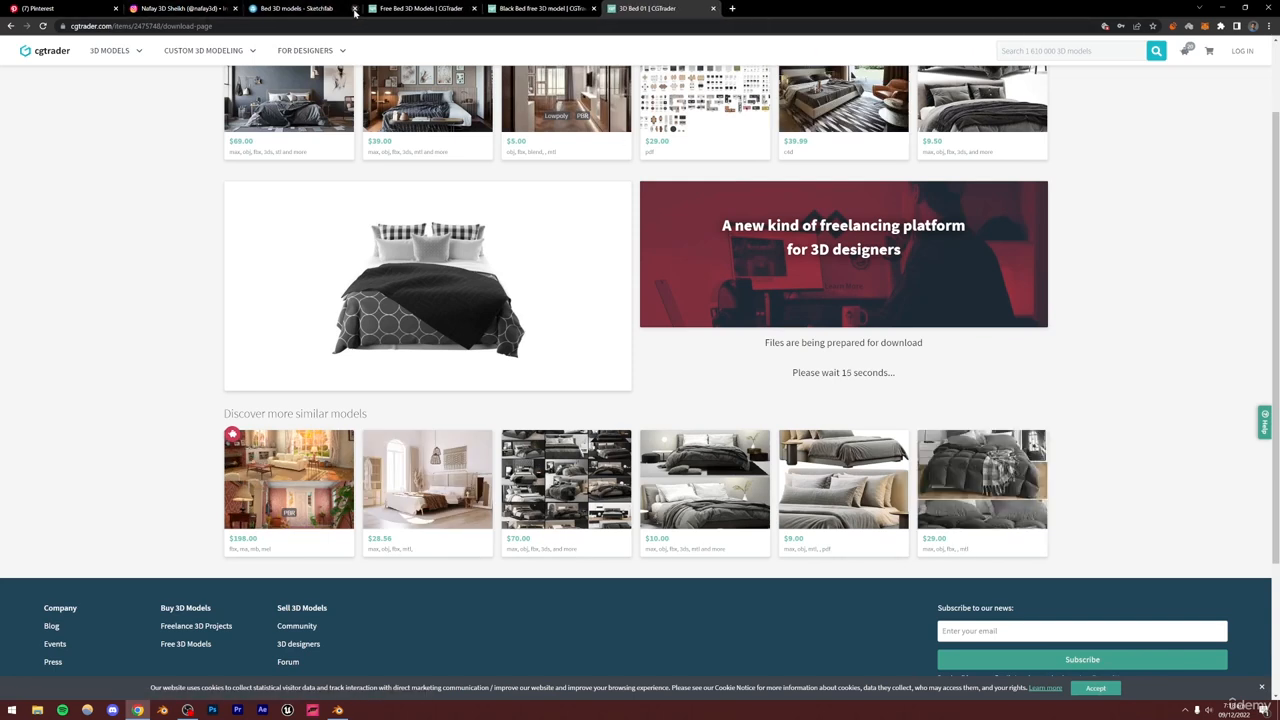
{"action": "left_click", "coordinate": [354, 8]}
{"action": "left_click", "coordinate": [354, 8]}
{"action": "left_click", "coordinate": [354, 8]}
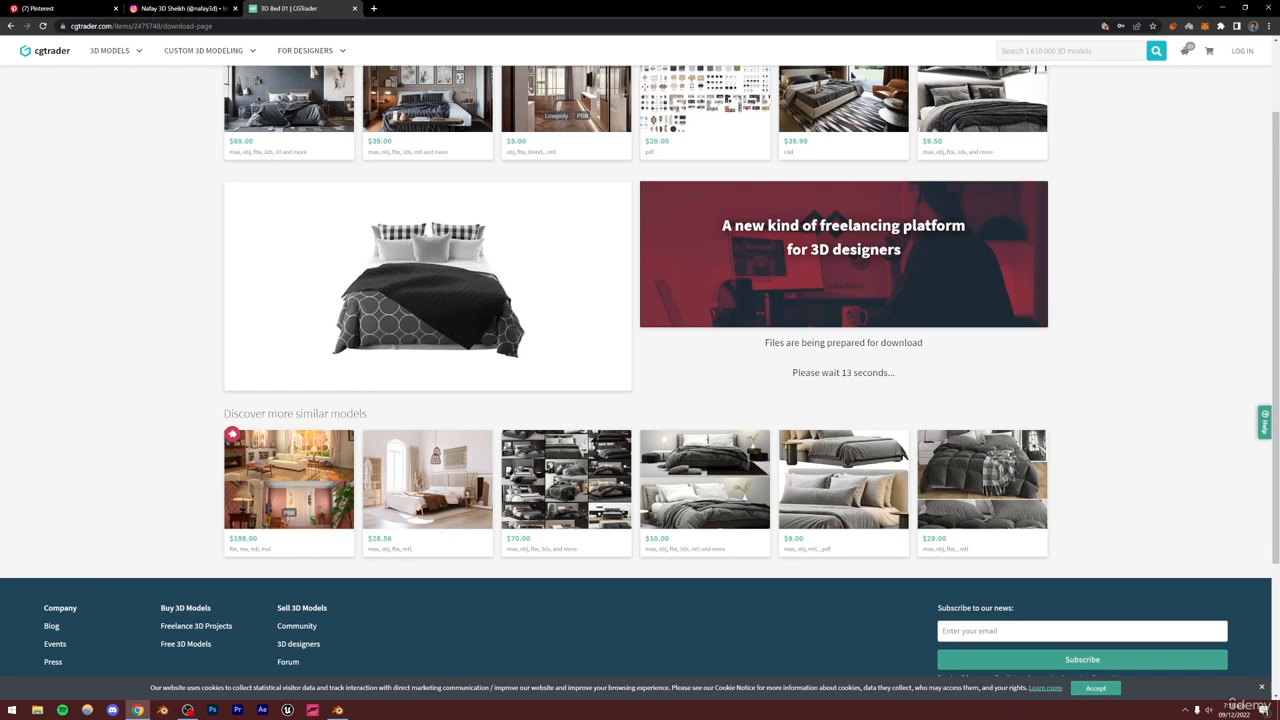
{"action": "key", "text": "alt+Left"}
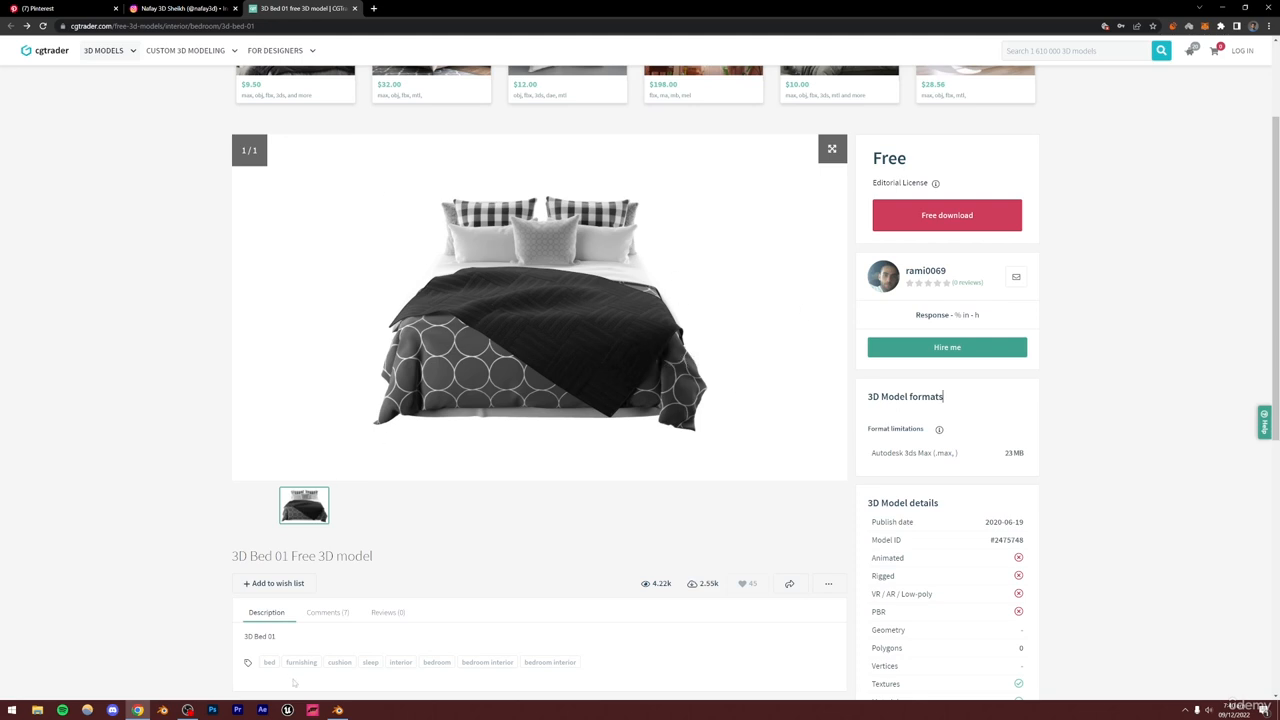
Add the Modern Bed asset from the BlenderKit bed results into the scene
{"action": "left_click", "coordinate": [336, 711]}
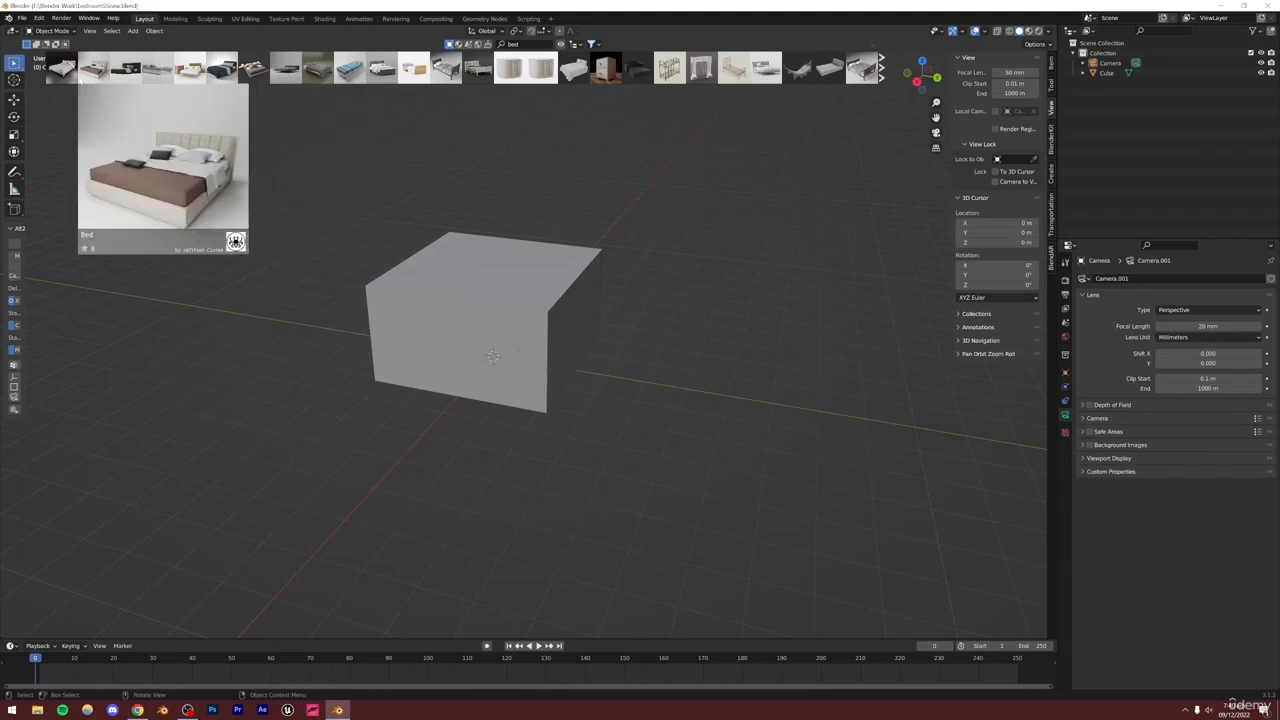
{"action": "left_click", "coordinate": [117, 73]}
{"action": "left_click", "coordinate": [138, 710]}
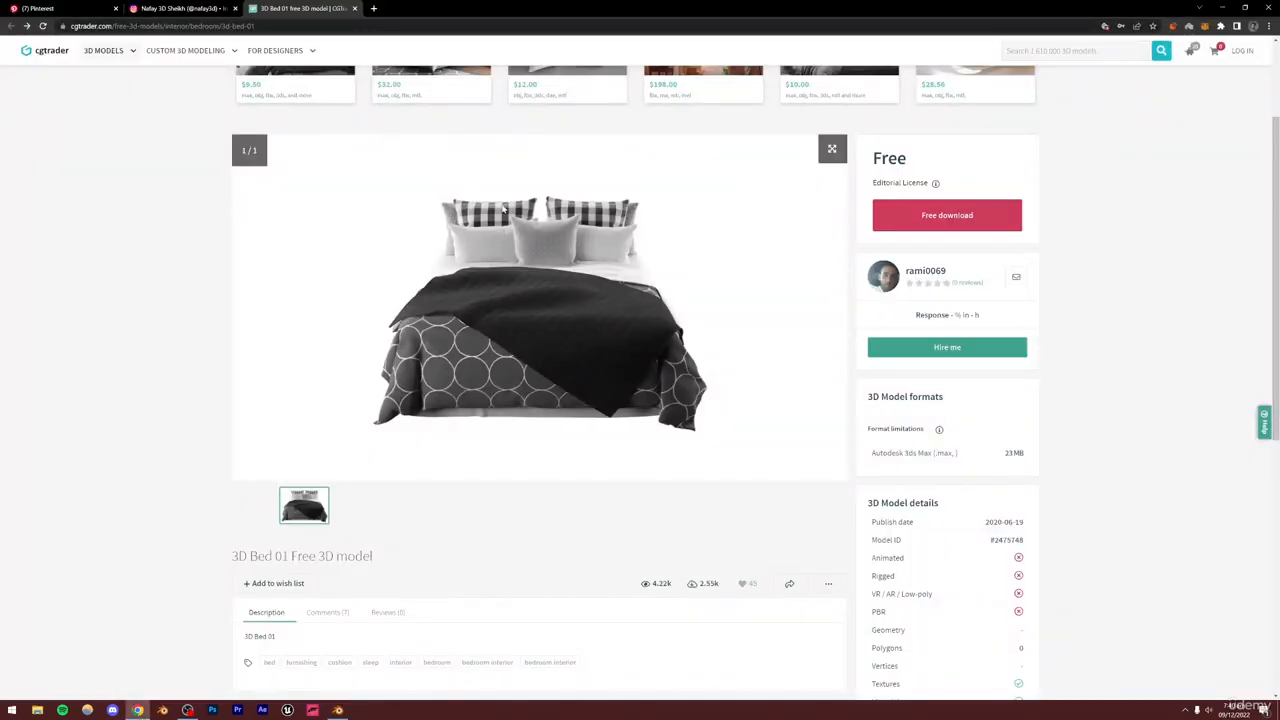
{"action": "scroll", "coordinate": [1076, 427], "scroll_direction": "down", "scroll_amount": 1}
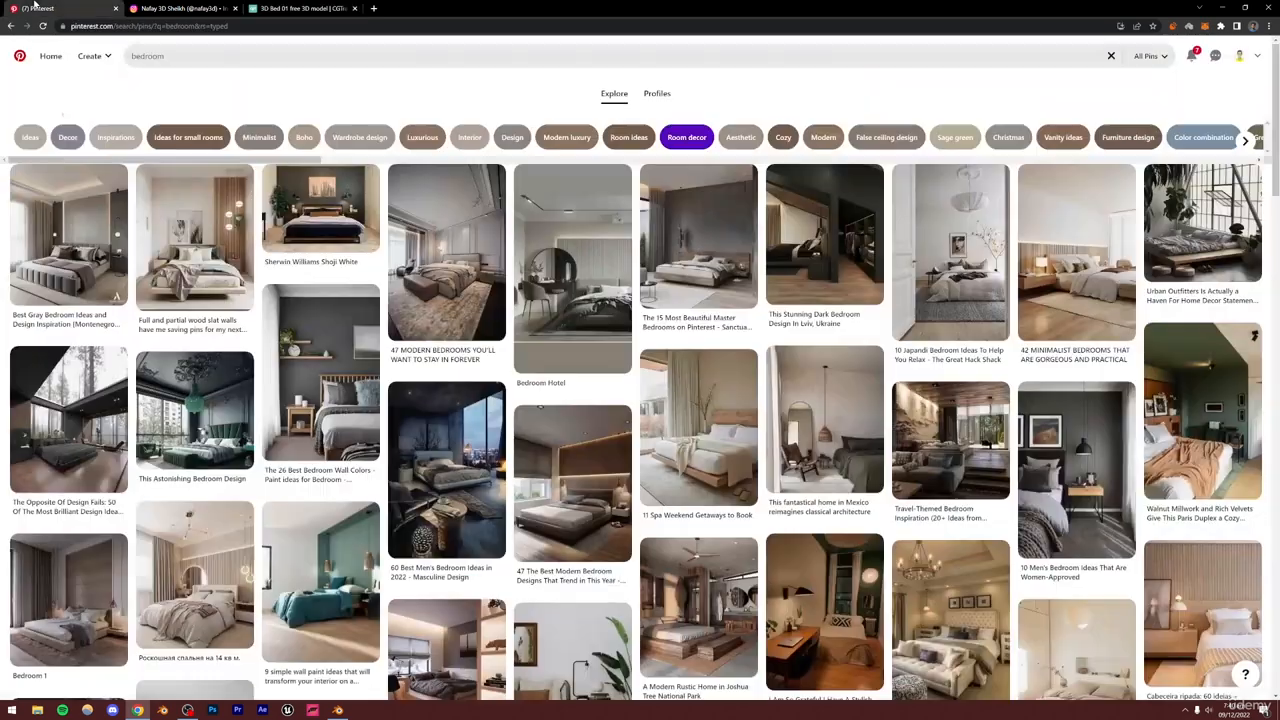
{"action": "left_click", "coordinate": [40, 8]}
{"action": "left_click", "coordinate": [337, 712]}
Select all objects of the Modern Bed collection
{"action": "scroll", "coordinate": [551, 453], "scroll_direction": "up", "scroll_amount": 8}
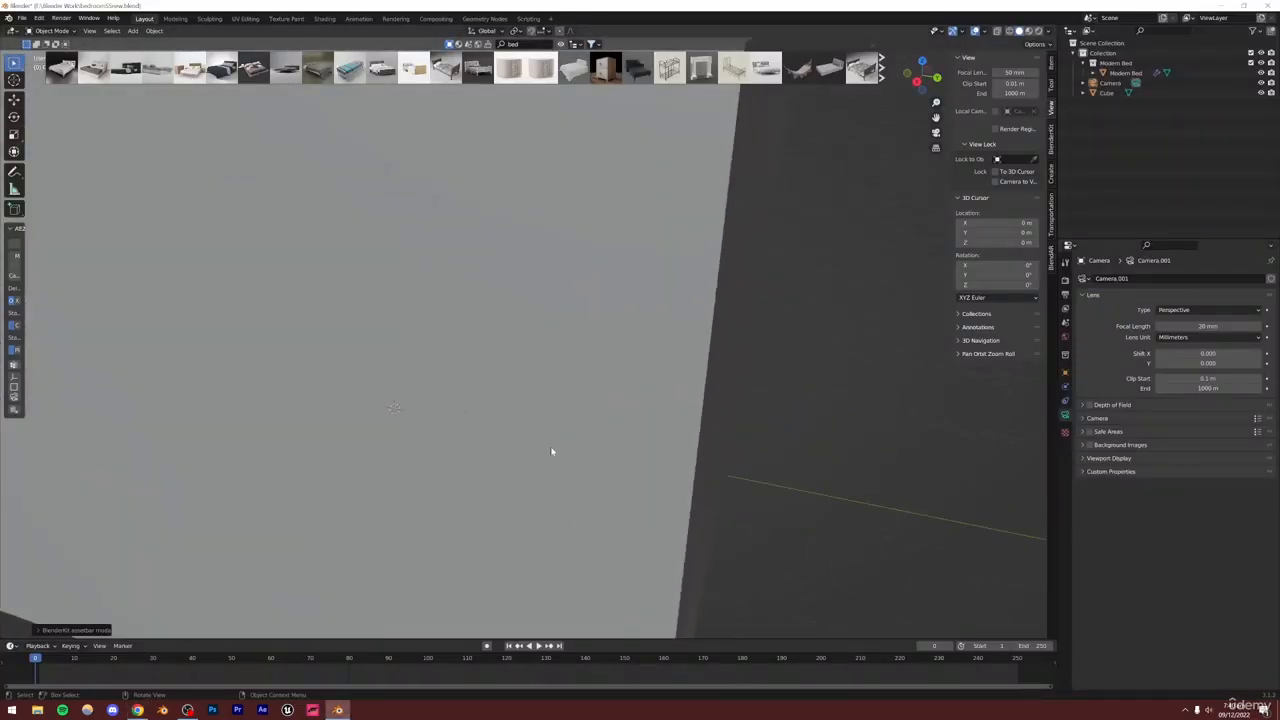
{"action": "scroll", "coordinate": [556, 448], "scroll_direction": "down", "scroll_amount": 1}
{"action": "mouse_move", "coordinate": [477, 390]}
{"action": "middle_mouse_down"}
{"action": "mouse_move", "coordinate": [514, 366]}
{"action": "mouse_move", "coordinate": [634, 369]}
{"action": "mouse_move", "coordinate": [591, 391]}
{"action": "mouse_move", "coordinate": [441, 414]}
{"action": "mouse_move", "coordinate": [468, 400]}
{"action": "middle_mouse_up"}
{"action": "scroll", "coordinate": [467, 400], "scroll_direction": "down", "scroll_amount": 3}
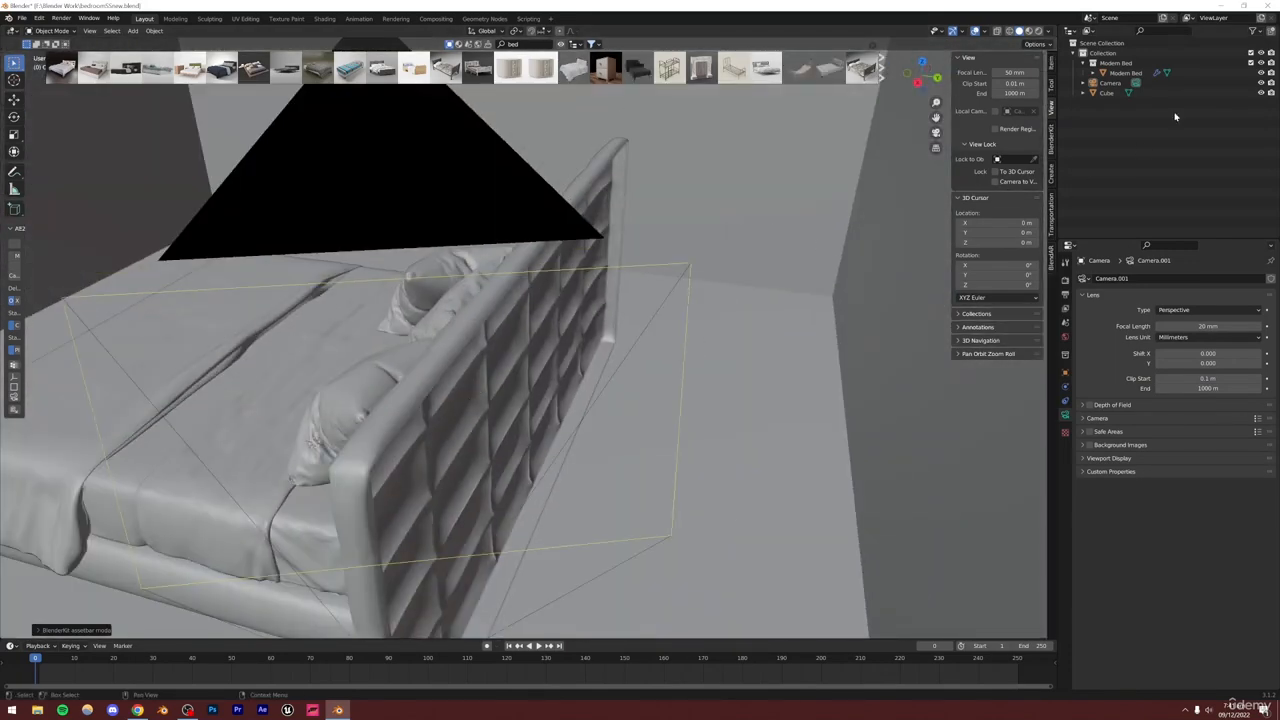
{"action": "left_click", "coordinate": [1105, 64]}
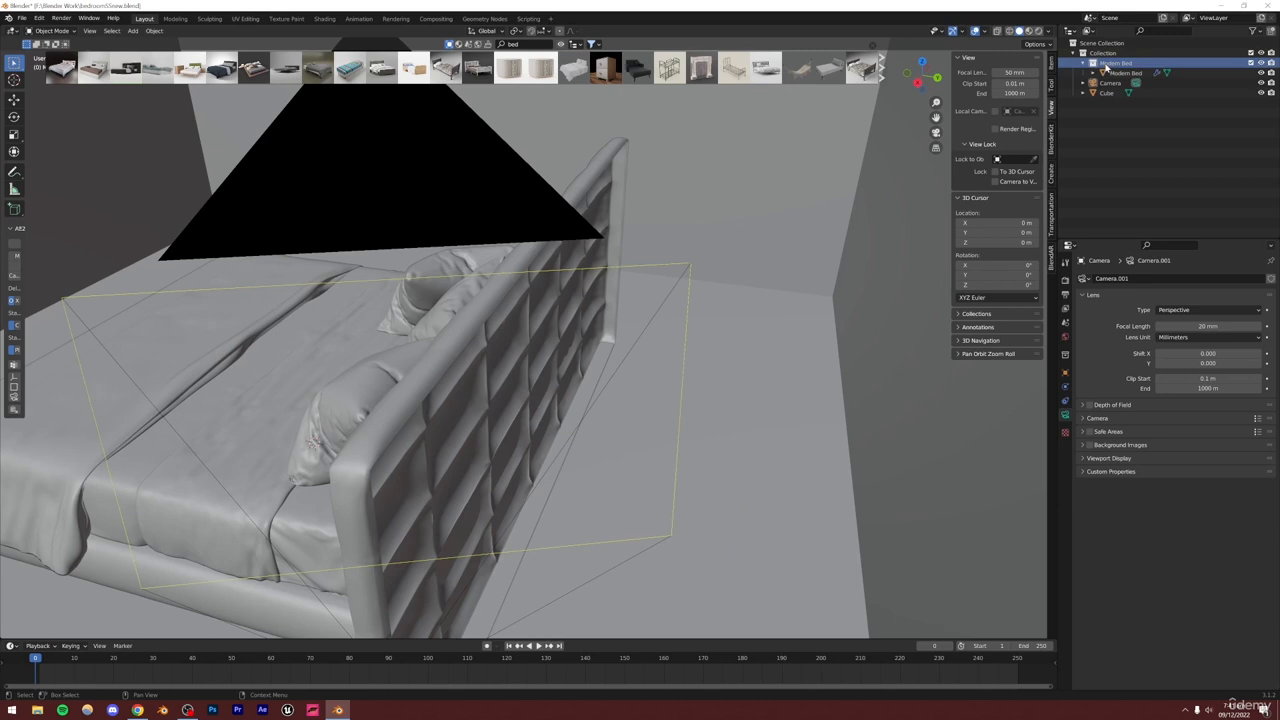
{"action": "right_click", "coordinate": [1105, 66]}
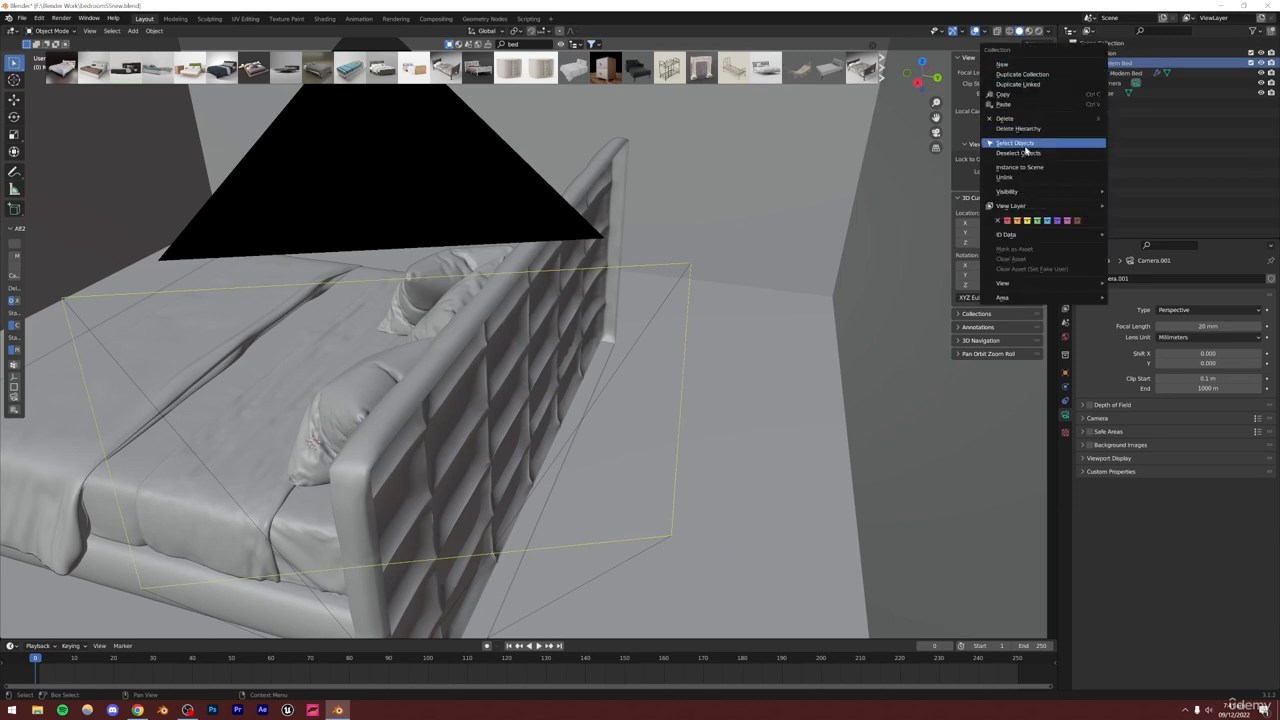
{"action": "left_click", "coordinate": [1030, 148]}
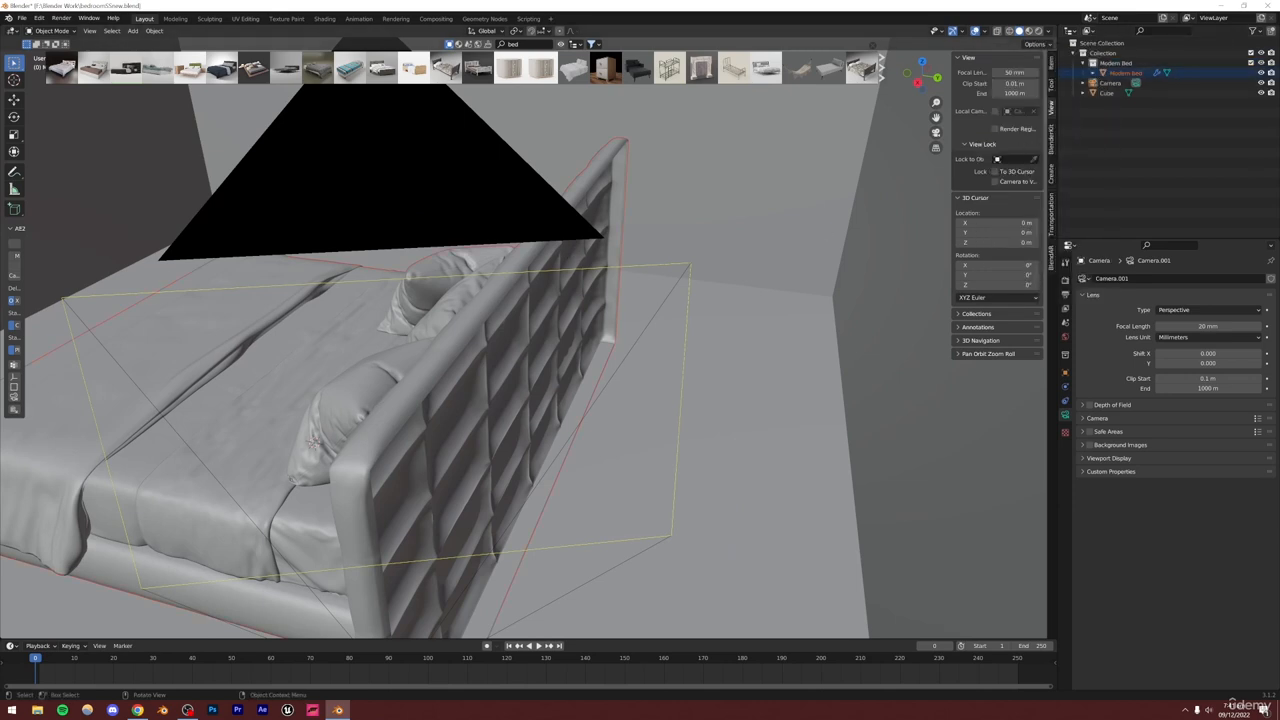
Scale the Modern Bed down to about 0.87 and rotate it 90 degrees around Z
{"action": "key", "text": "s"}
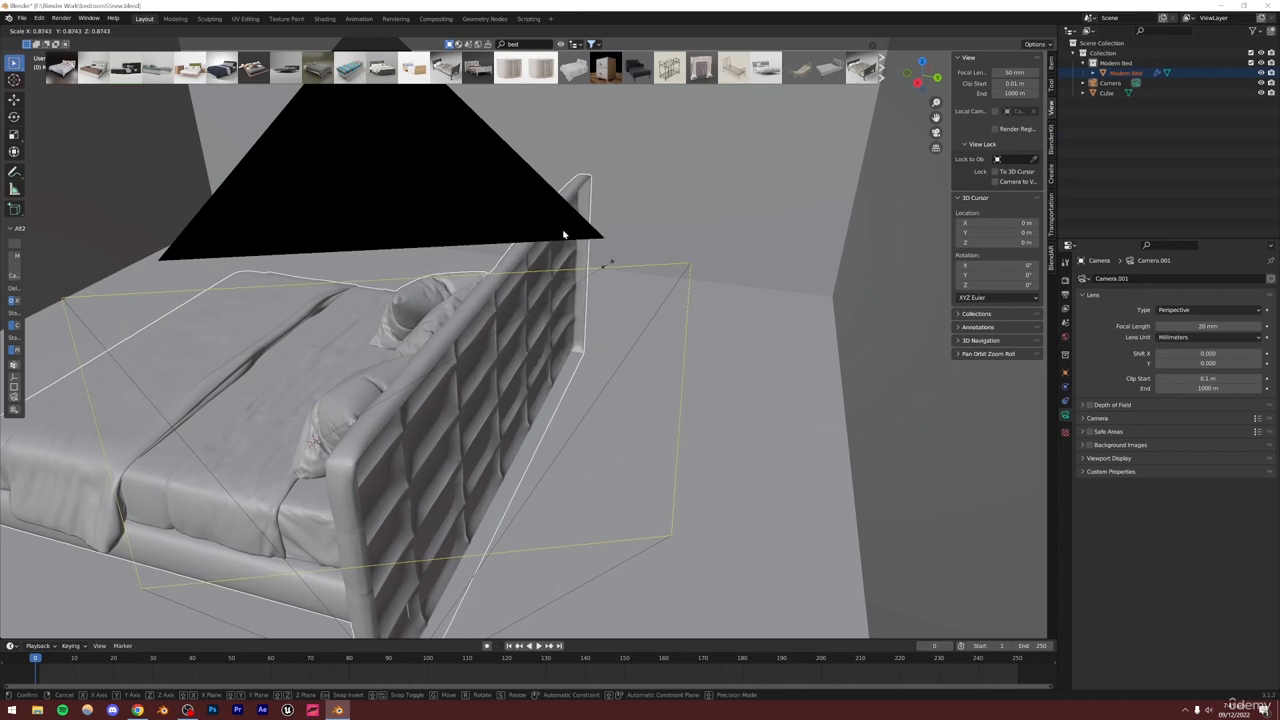
{"action": "left_click", "coordinate": [563, 234]}
{"action": "key", "text": "r"}
{"action": "key", "text": "z"}
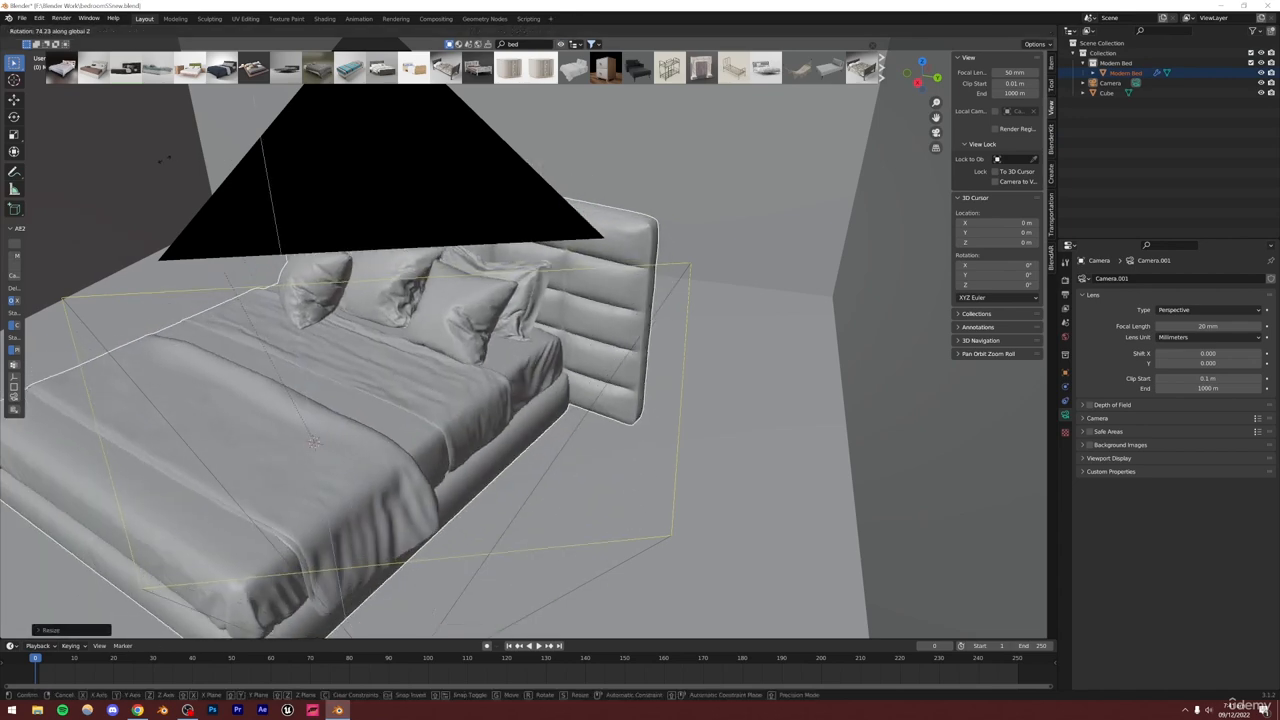
{"action": "type", "text": "90"}
{"action": "key", "text": "Return"}
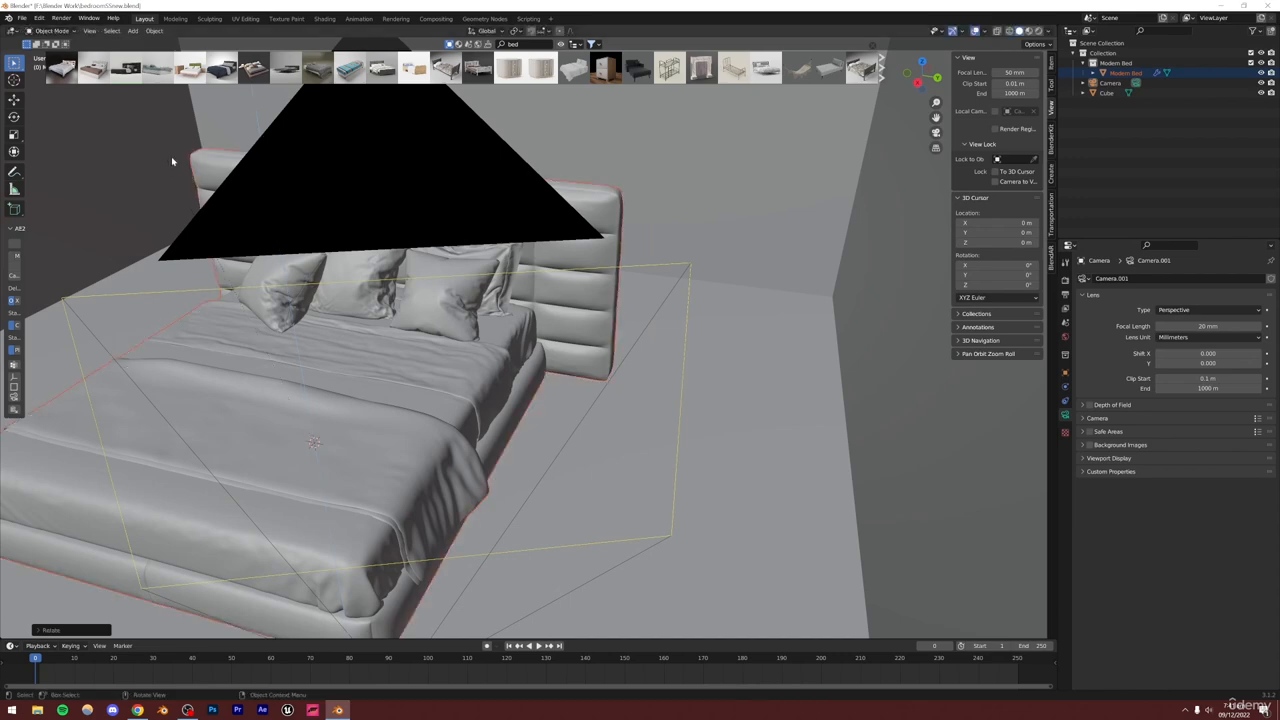
Move the bed horizontally toward the back wall in camera view
{"action": "key", "text": "KP_0"}
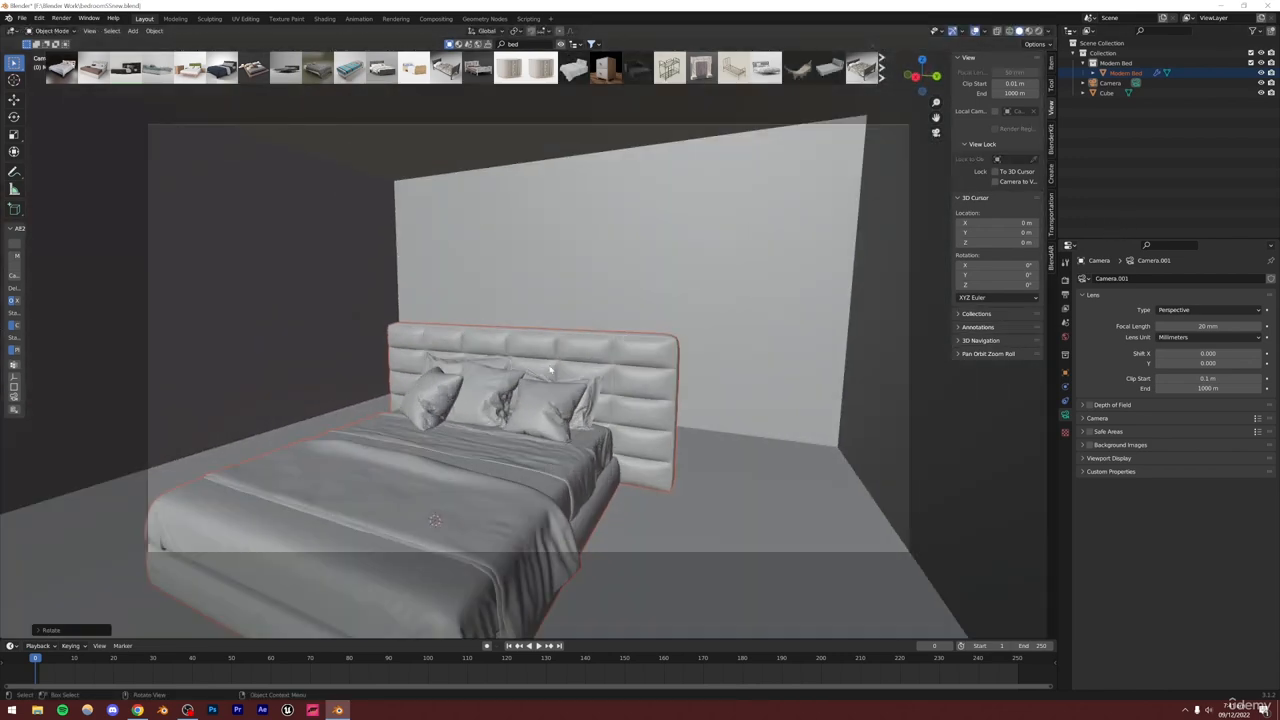
{"action": "key", "text": "g"}
{"action": "key", "text": "shift+z"}
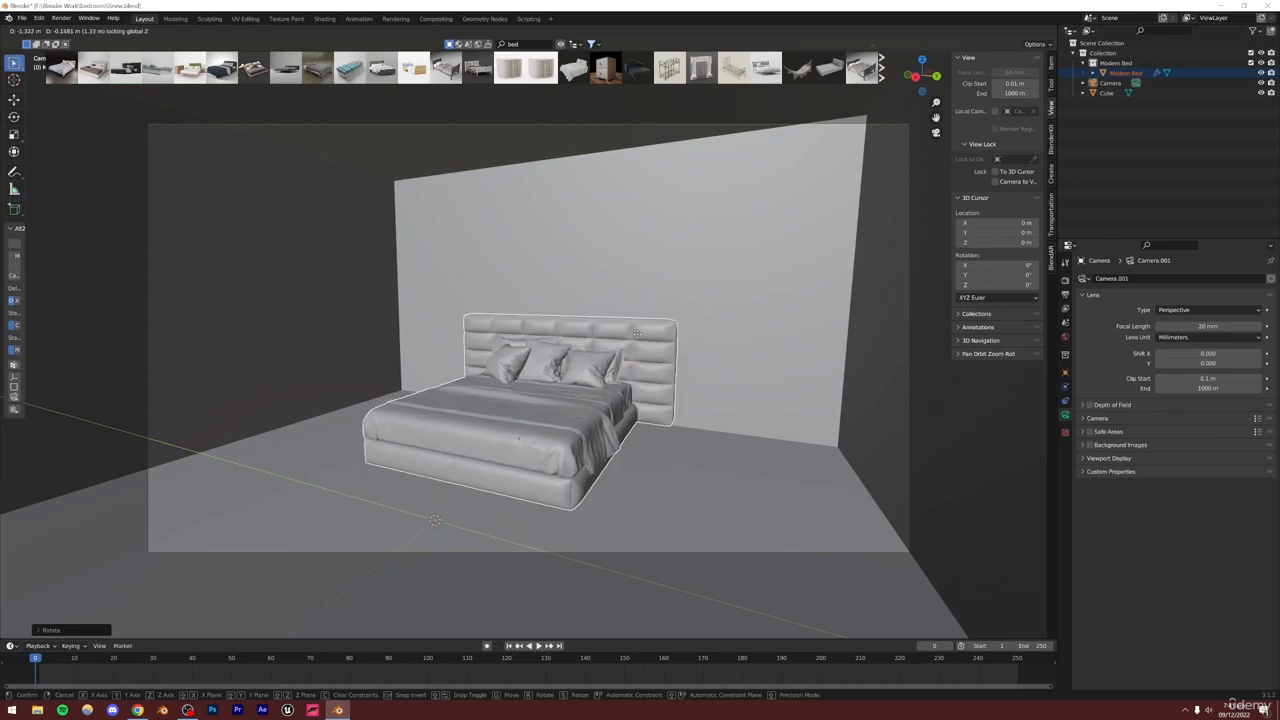
{"action": "left_click", "coordinate": [637, 335]}
{"action": "middle_click_drag", "start_coordinate": [635, 337], "coordinate": [697, 355]}
{"action": "right_click", "coordinate": [697, 355]}
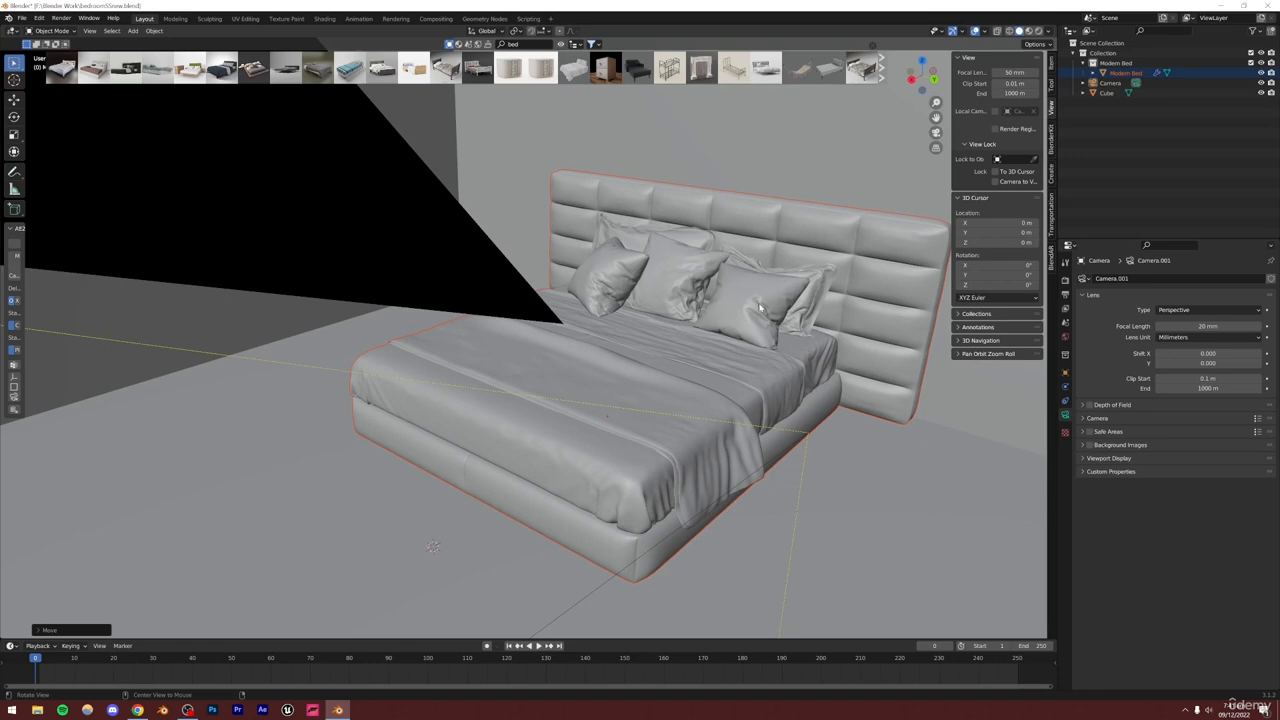
Inspect the bed's pillows and headboard up close, returning to the camera view
{"action": "left_click_drag", "start_coordinate": [705, 333], "coordinate": [657, 320], "text": "alt"}
{"action": "scroll", "coordinate": [717, 306], "scroll_direction": "up", "scroll_amount": 6}
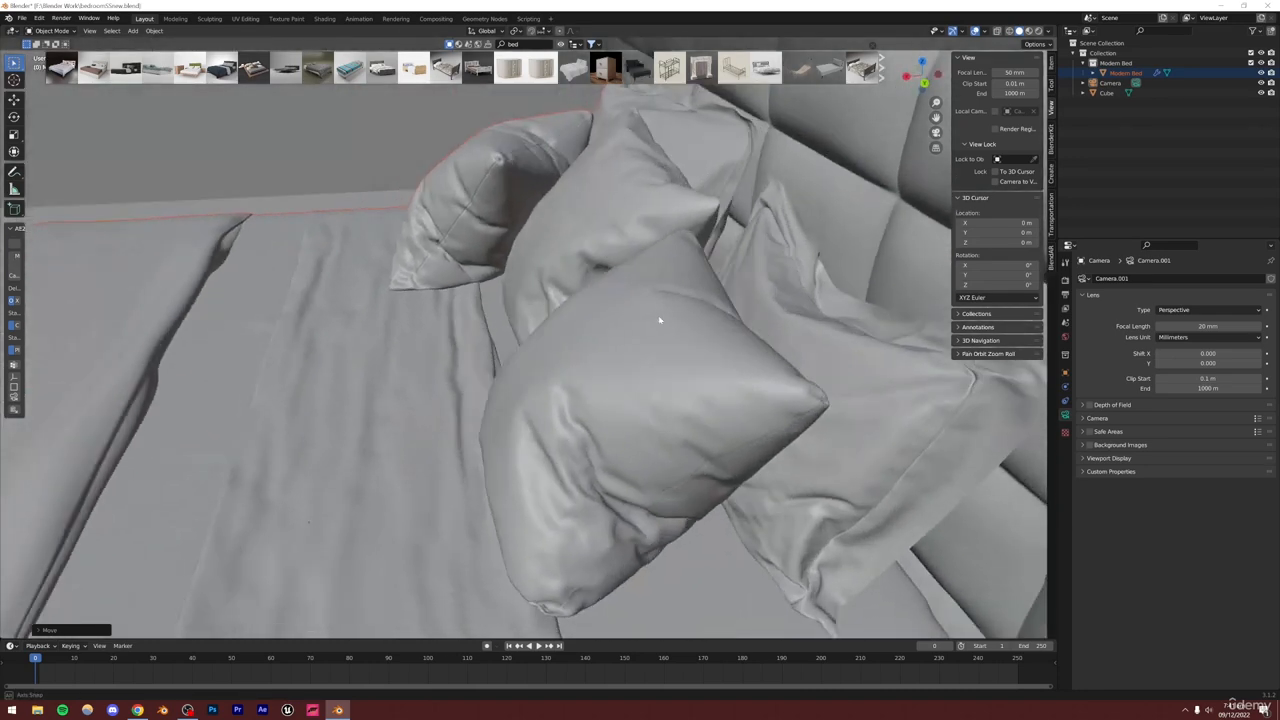
{"action": "scroll", "coordinate": [656, 320], "scroll_direction": "down", "scroll_amount": 3}
{"action": "middle_click_drag", "start_coordinate": [656, 321], "coordinate": [722, 302]}
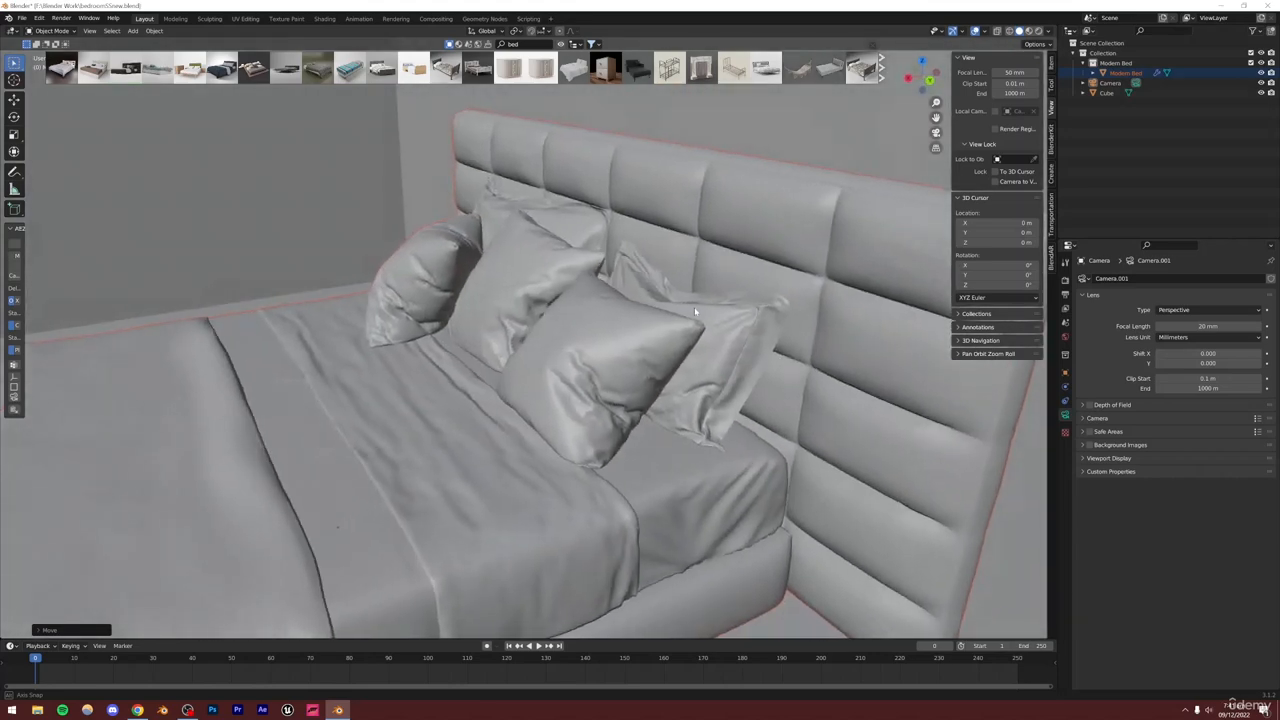
{"action": "left_click", "coordinate": [936, 133]}
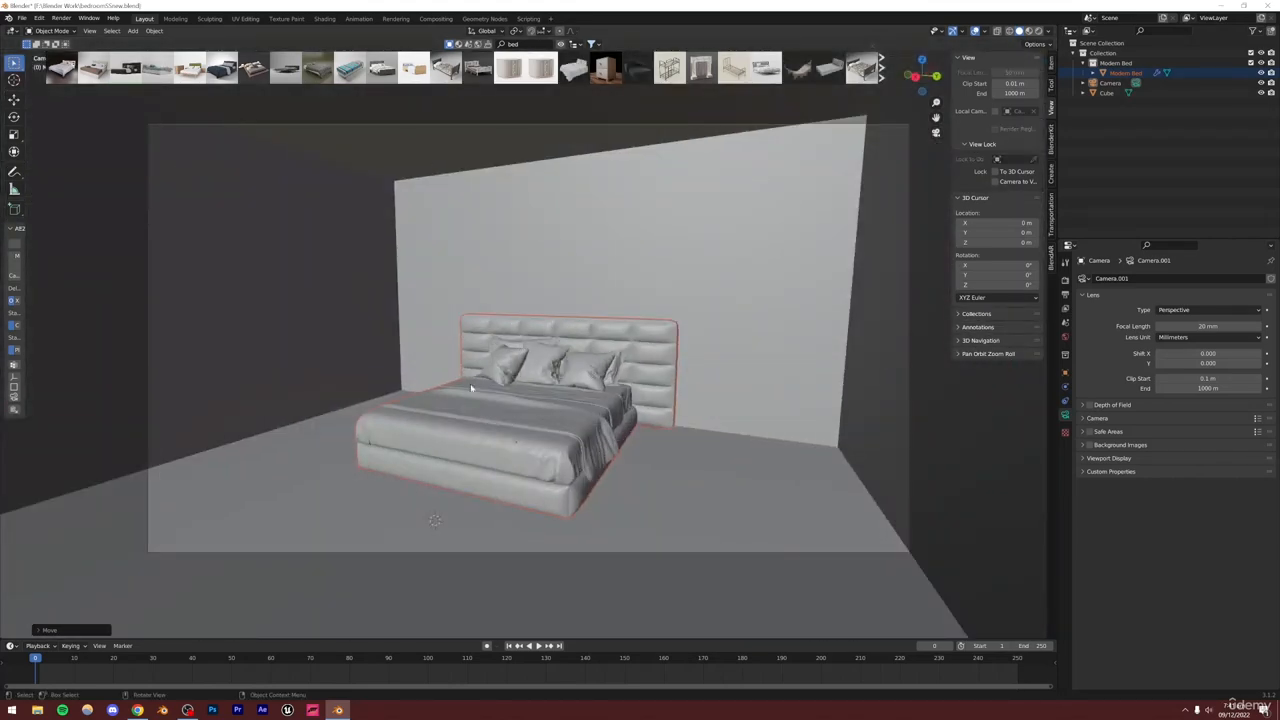
Search the BlenderKit asset library for side table models and browse the results
{"action": "left_click", "coordinate": [137, 710]}
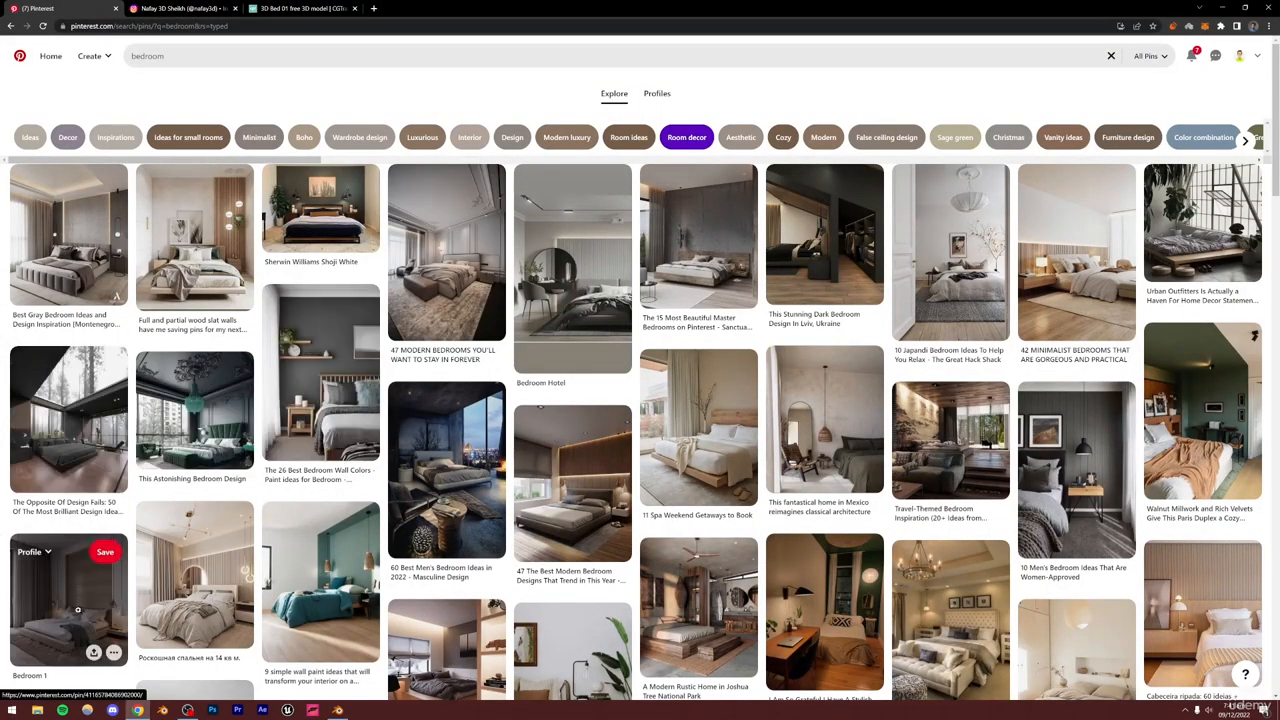
{"action": "left_click", "coordinate": [338, 710]}
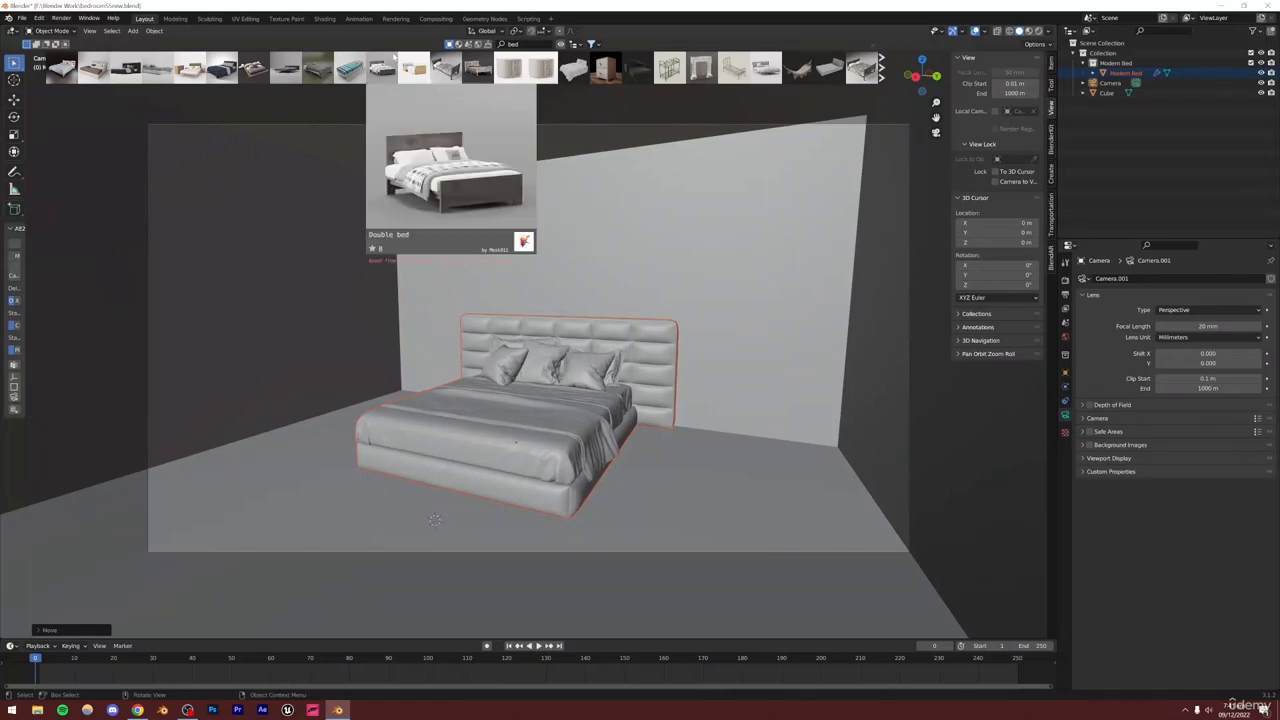
{"action": "mouse_move", "coordinate": [605, 67]}
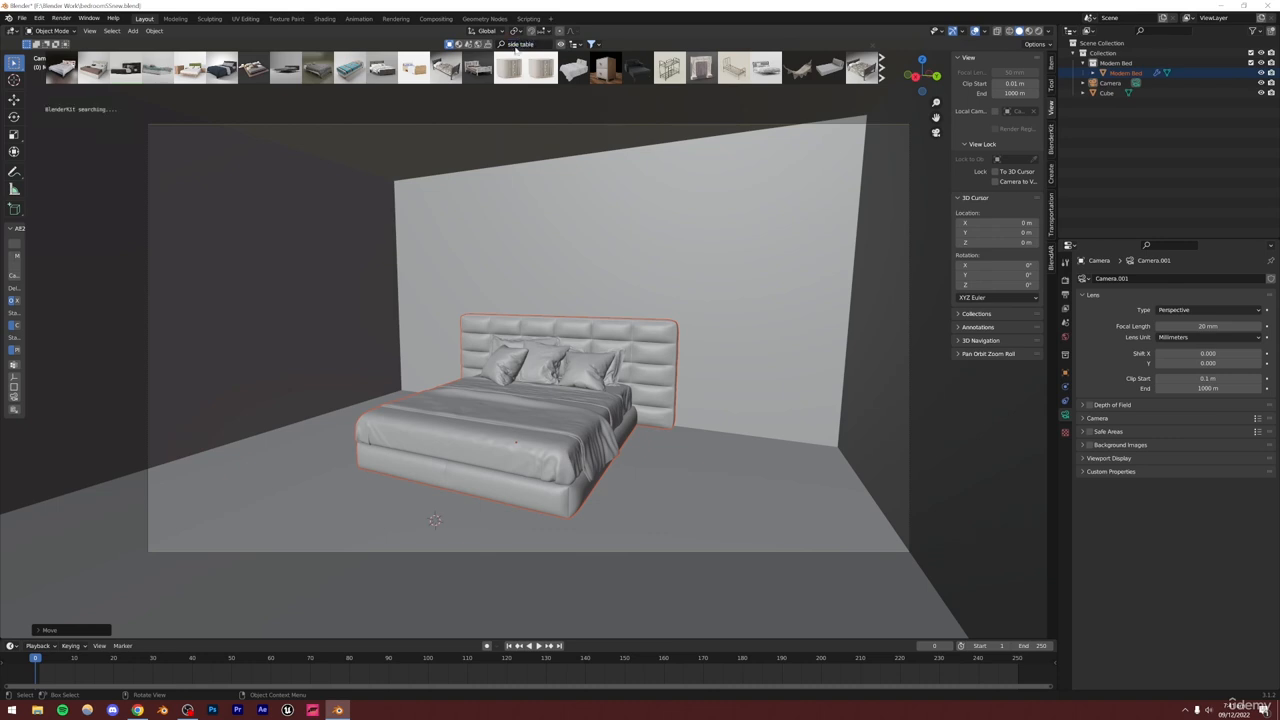
{"action": "mouse_move", "coordinate": [67, 70]}
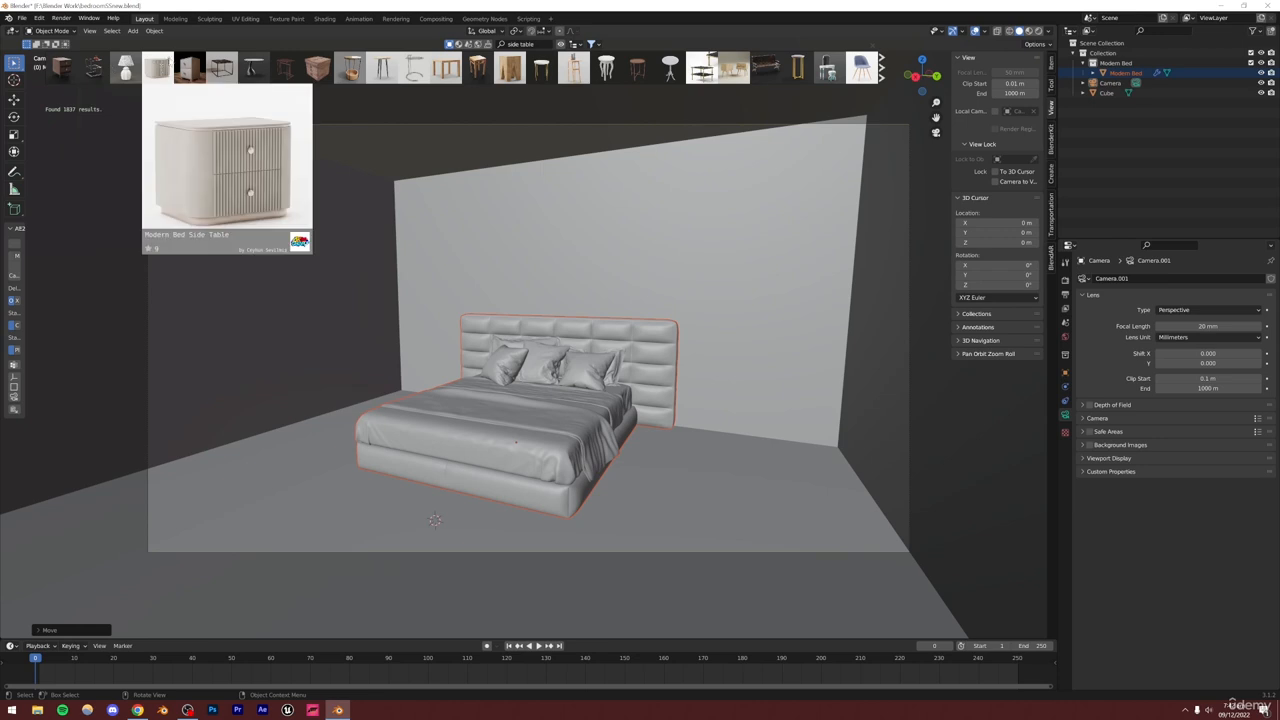
{"action": "mouse_move", "coordinate": [200, 66]}
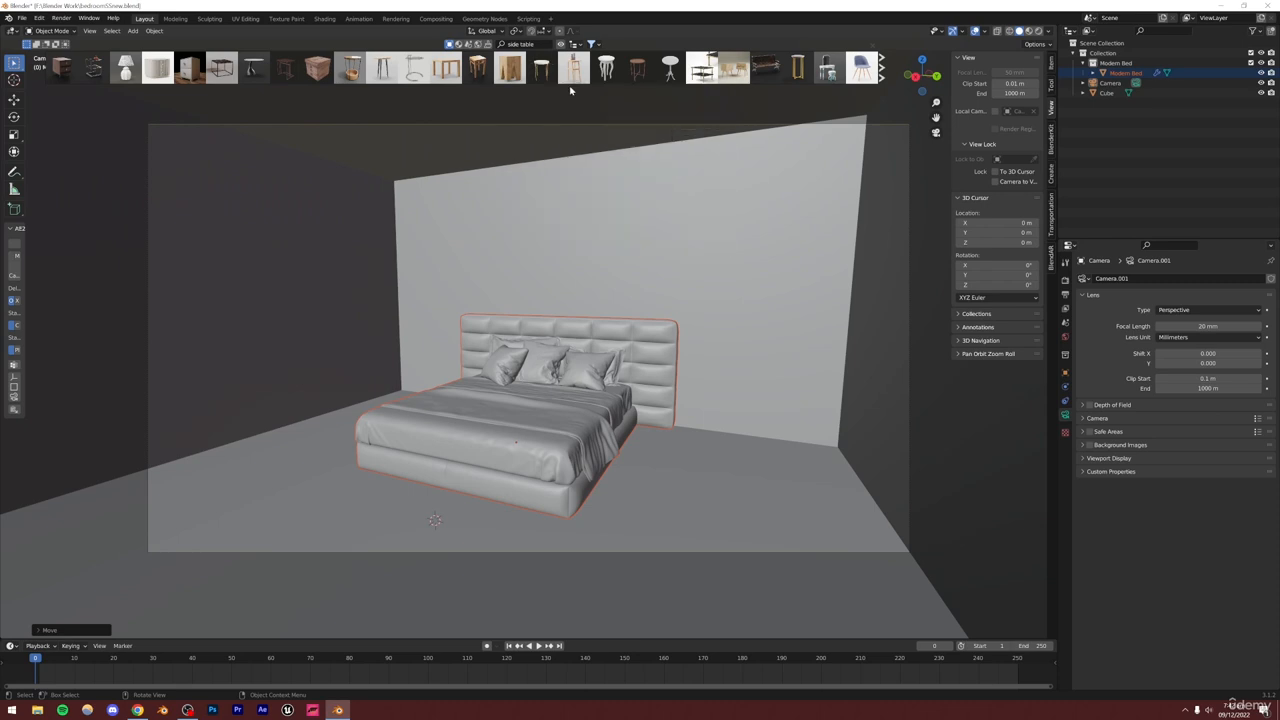
{"action": "mouse_move", "coordinate": [704, 70]}
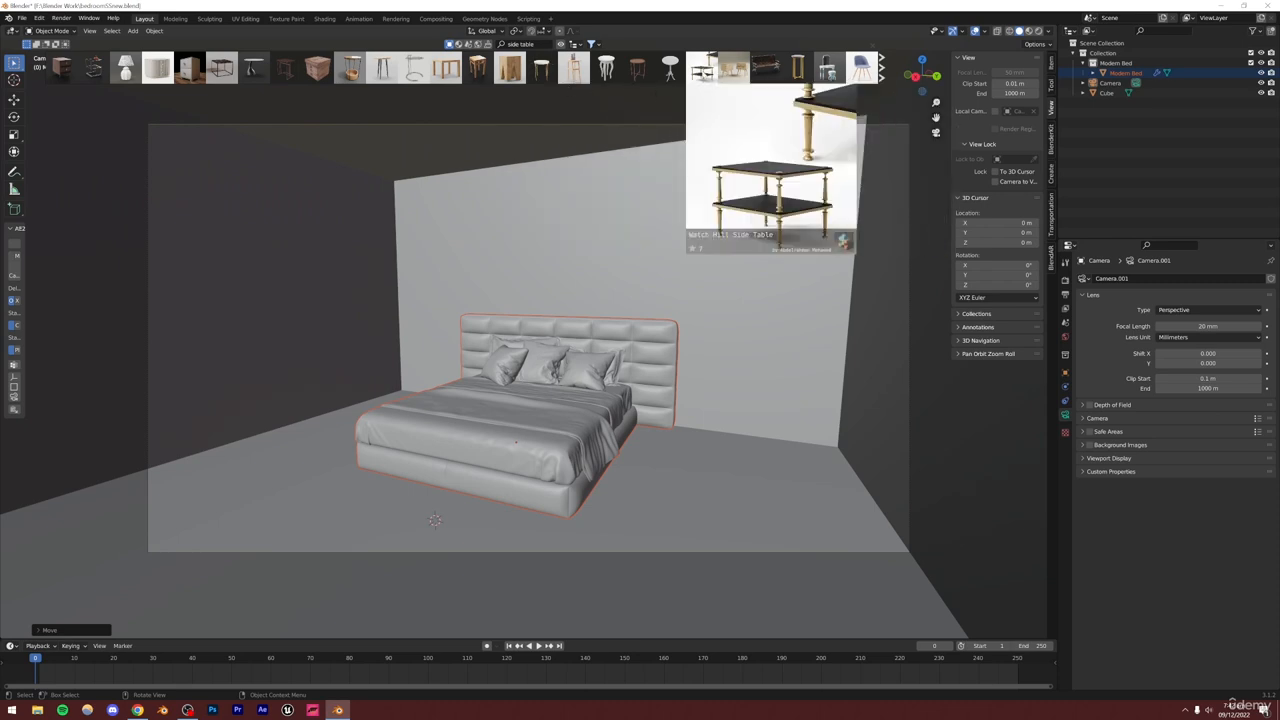
Place the Modern Bed Side Table asset into the room in front of the bed
{"action": "left_click", "coordinate": [881, 70]}
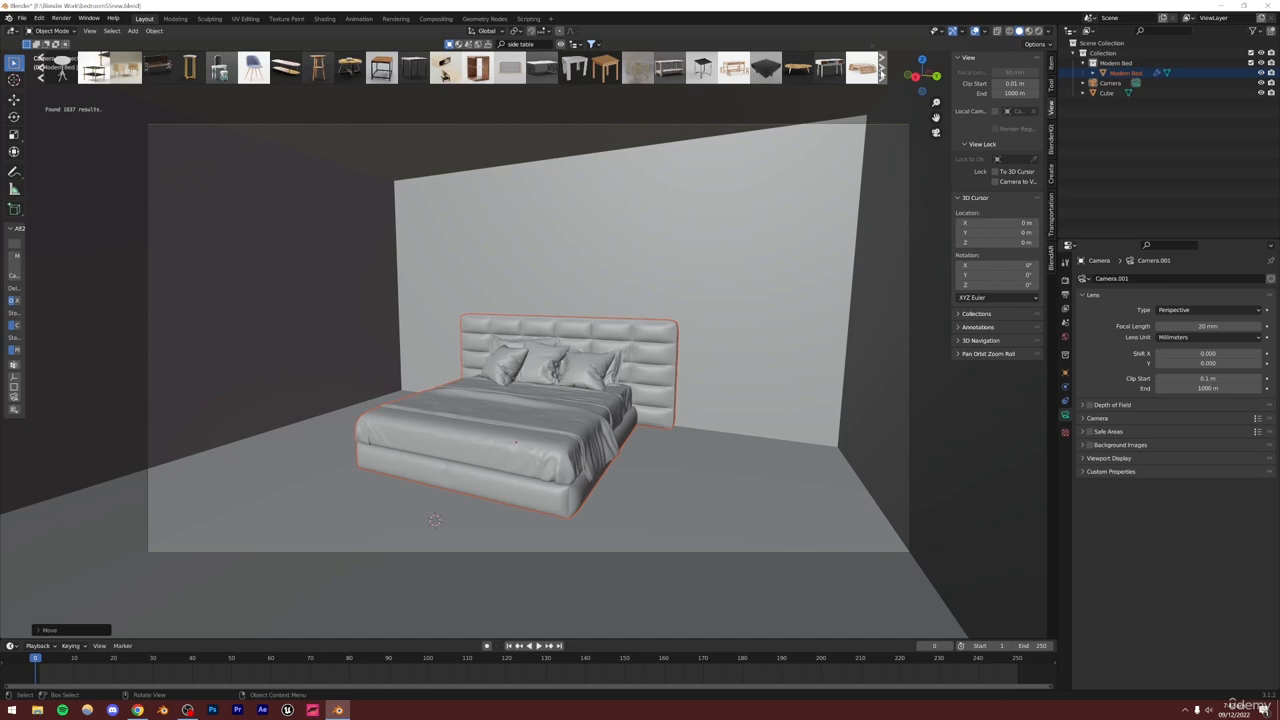
{"action": "left_click", "coordinate": [881, 70]}
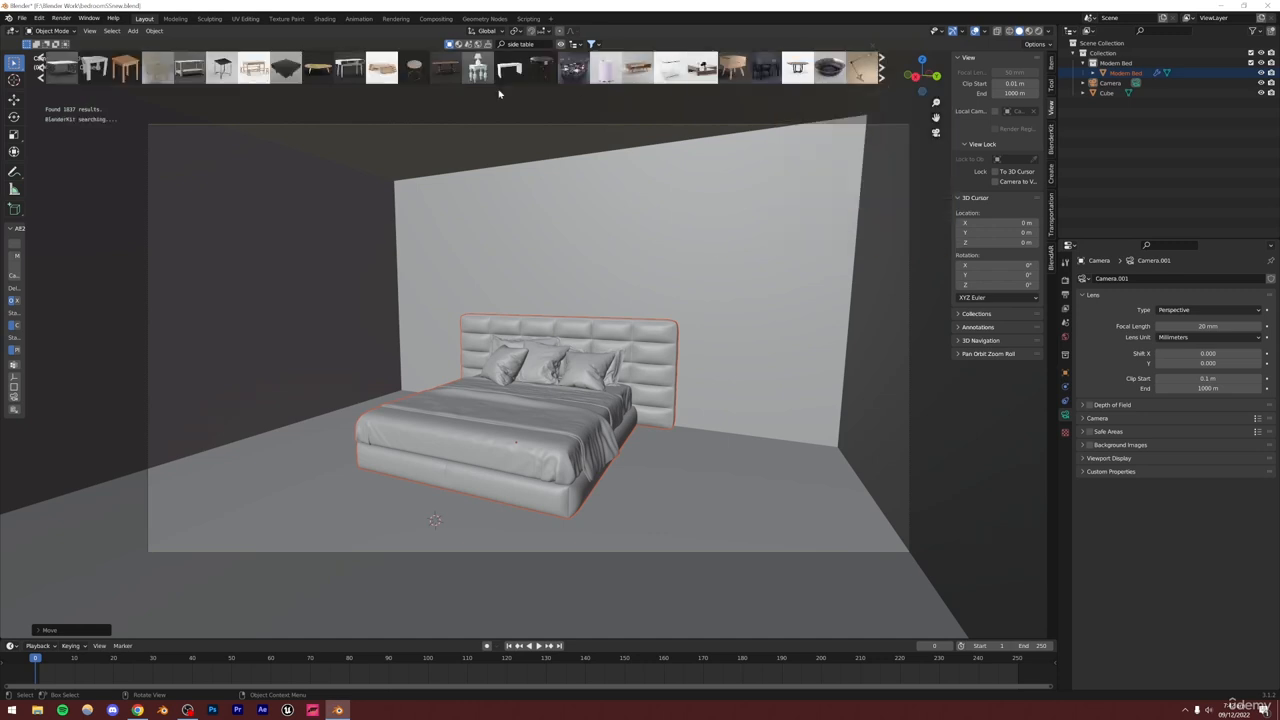
{"action": "mouse_move", "coordinate": [159, 71]}
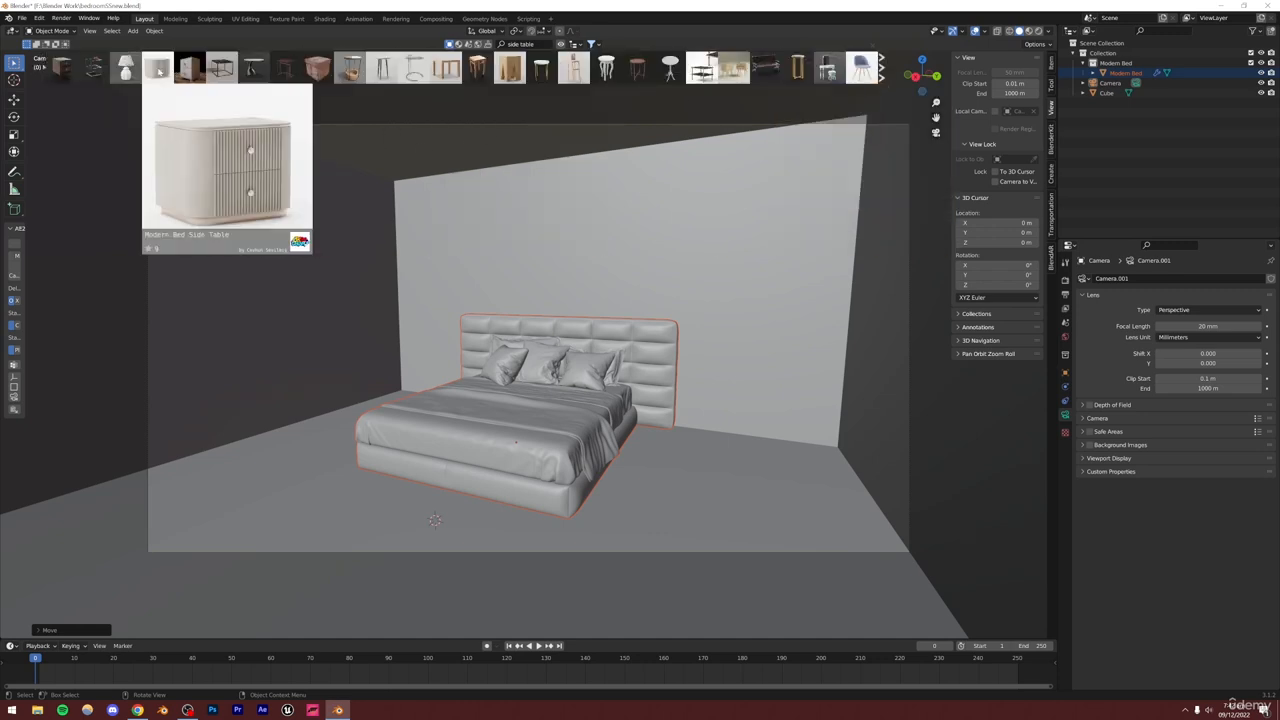
{"action": "left_click_drag", "start_coordinate": [159, 71], "coordinate": [415, 388]}
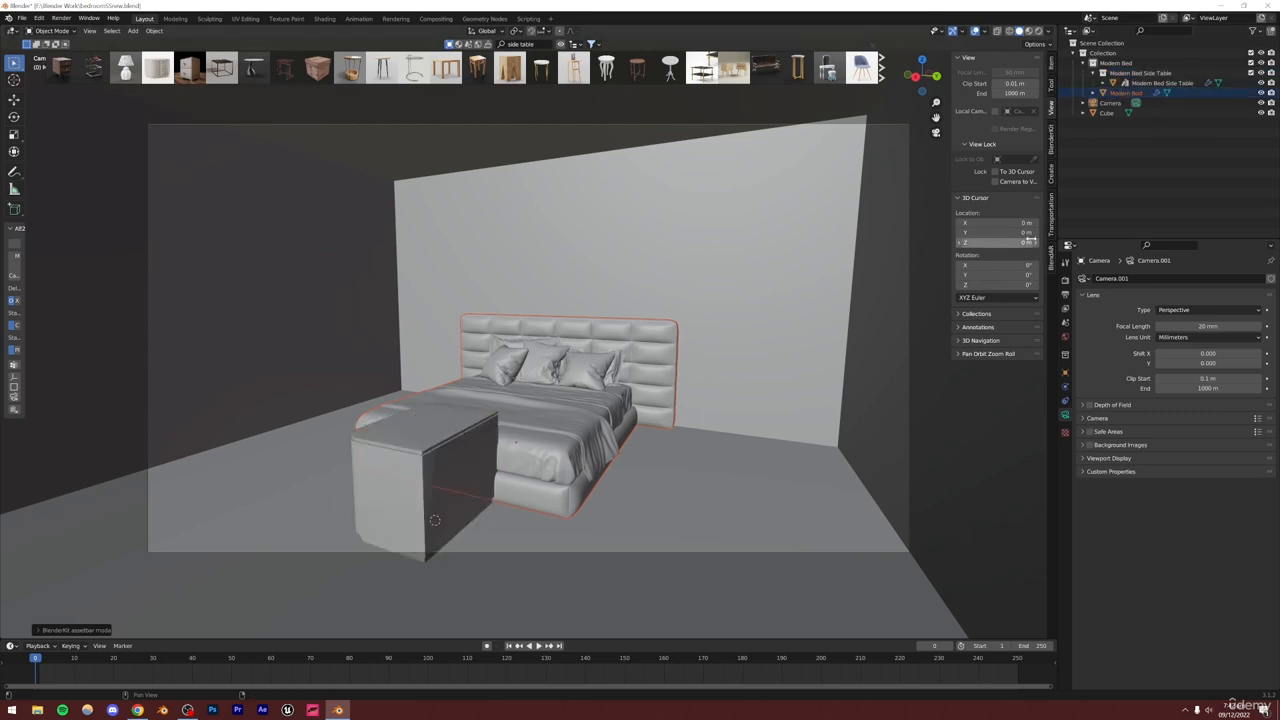
Move the side table and Modern Bed collections out of the main Collection to the outliner's top level
{"action": "left_click", "coordinate": [1140, 75]}
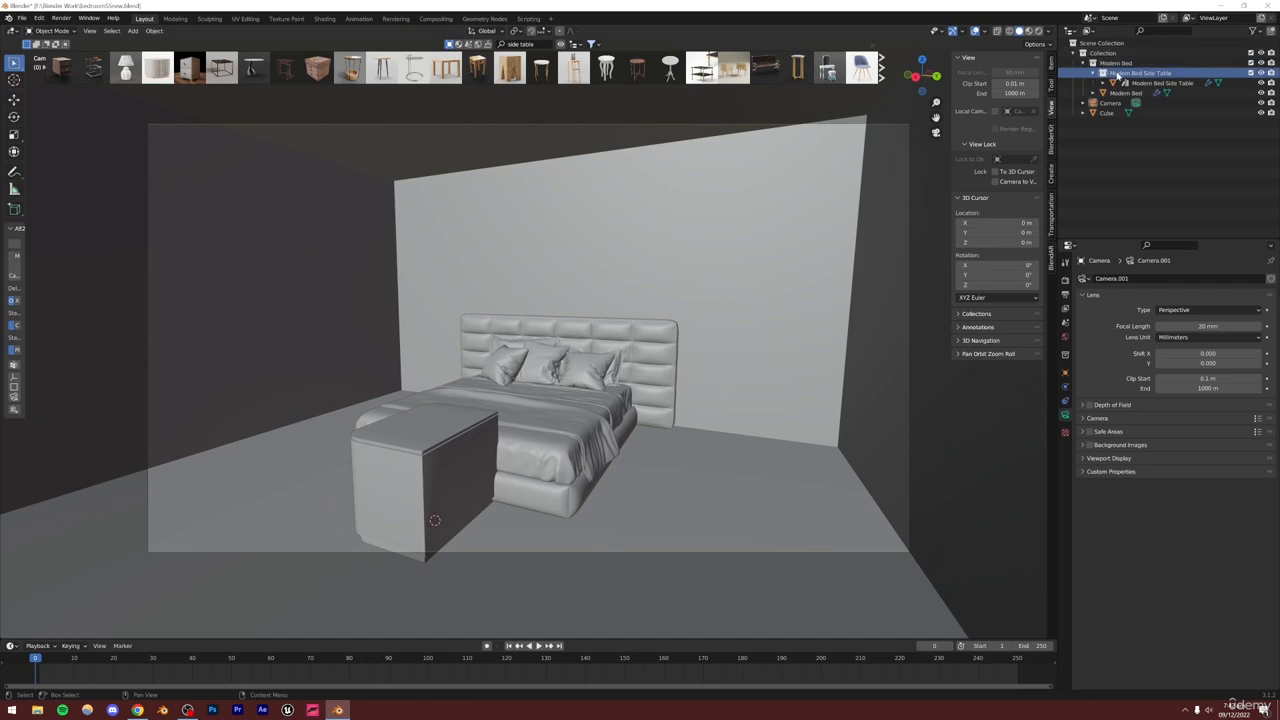
{"action": "left_click_drag", "start_coordinate": [1117, 76], "coordinate": [1126, 164]}
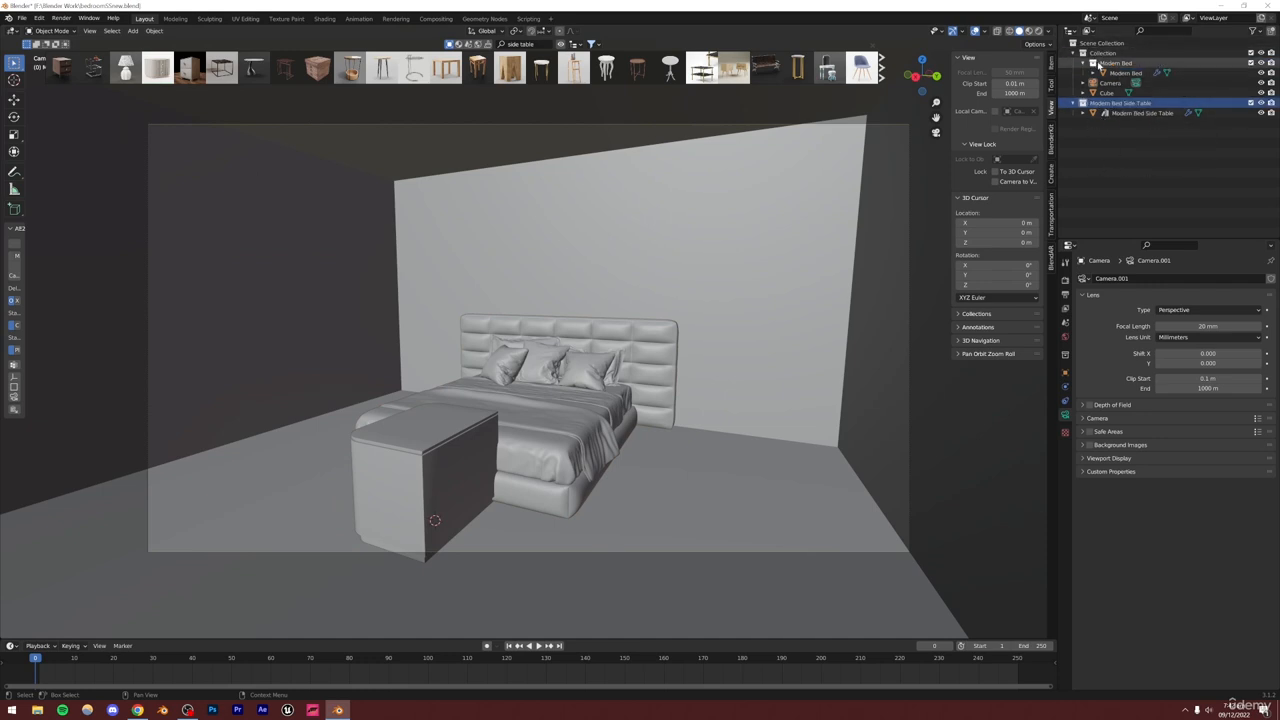
{"action": "left_click_drag", "start_coordinate": [1099, 64], "coordinate": [1100, 192]}
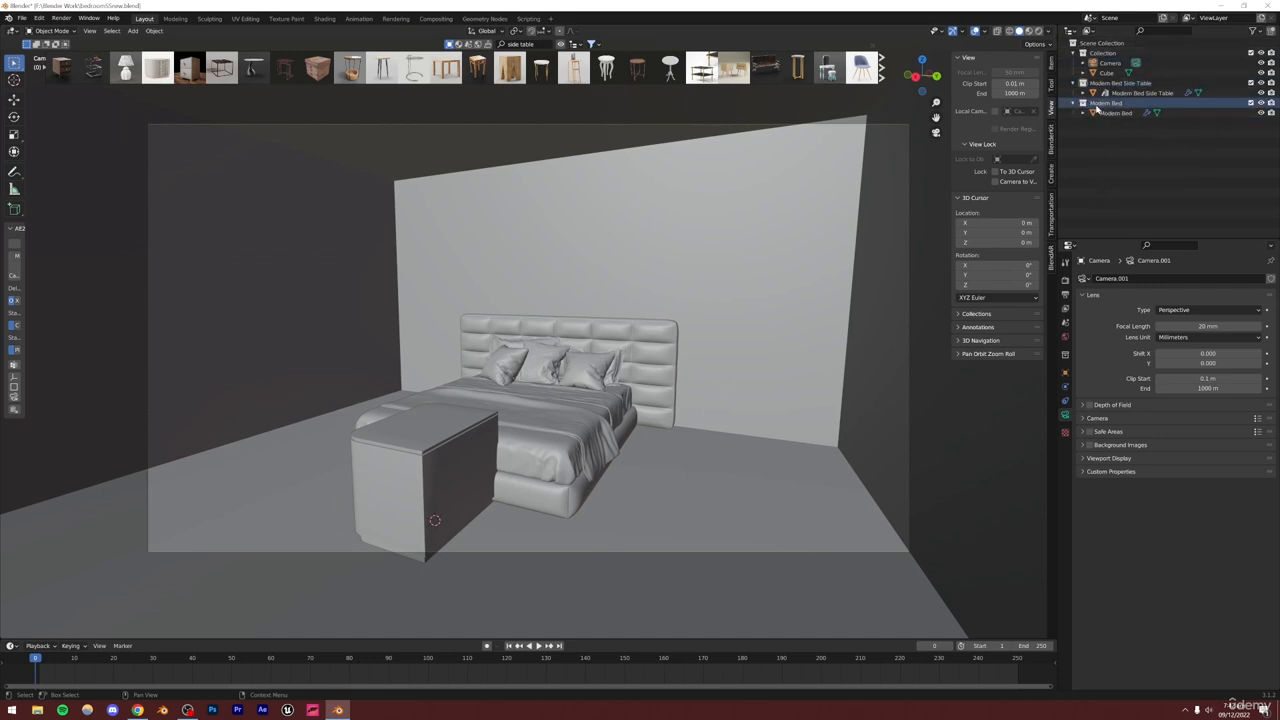
Select the side table collection's objects and collapse both furniture collections
{"action": "right_click", "coordinate": [1085, 83]}
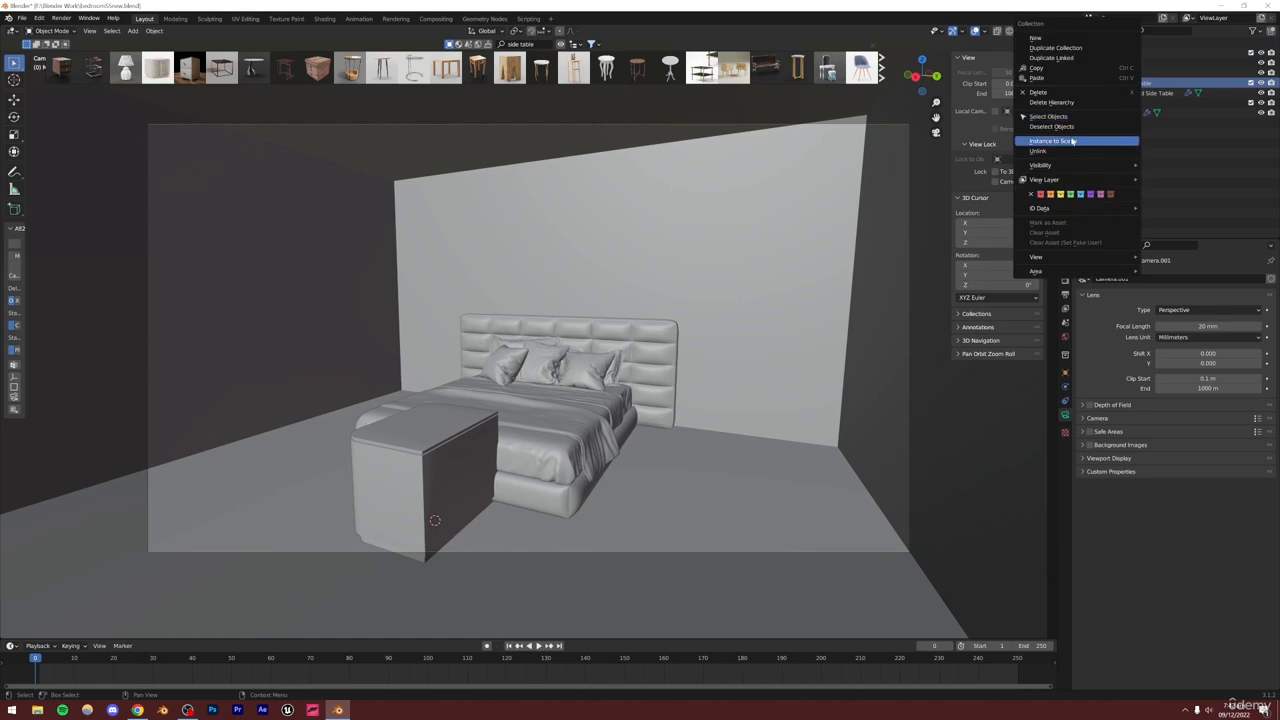
{"action": "left_click", "coordinate": [1078, 117]}
{"action": "left_click", "coordinate": [1073, 103]}
{"action": "left_click", "coordinate": [1073, 83]}
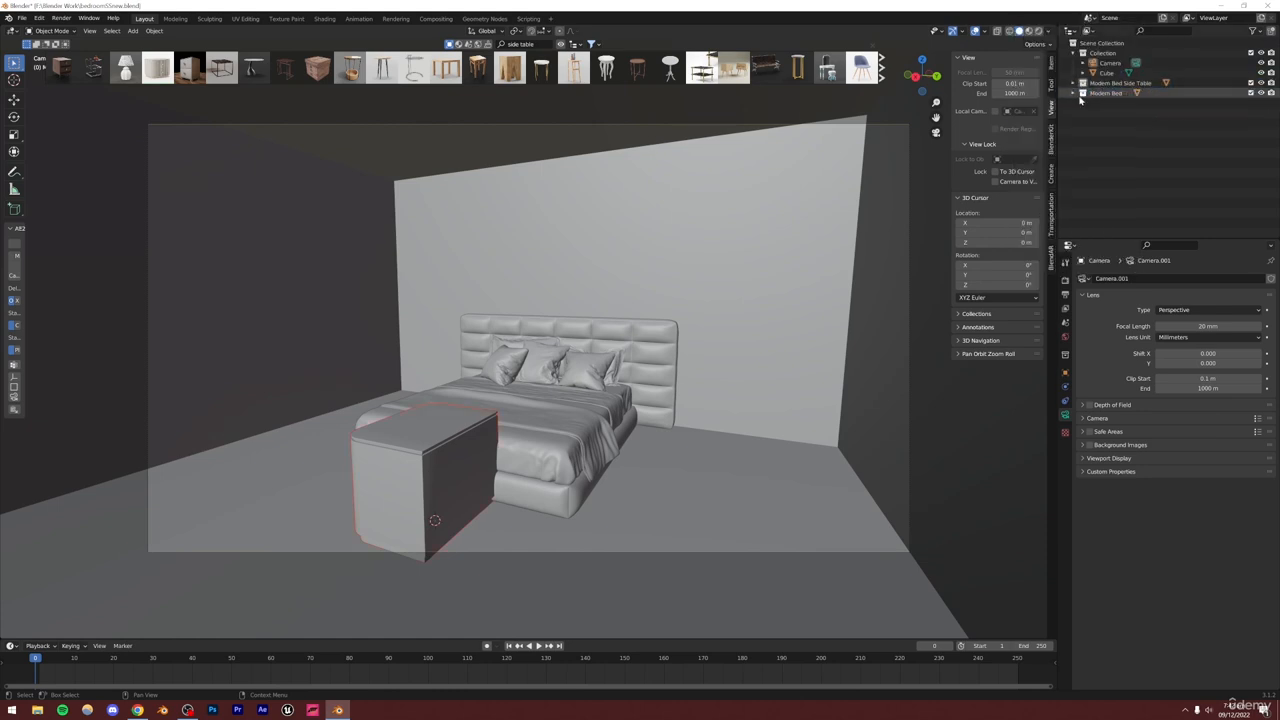
Scale down the side table and move it horizontally beside the bed near the headboard's right end
{"action": "key", "text": "s"}
{"action": "left_click", "coordinate": [574, 385]}
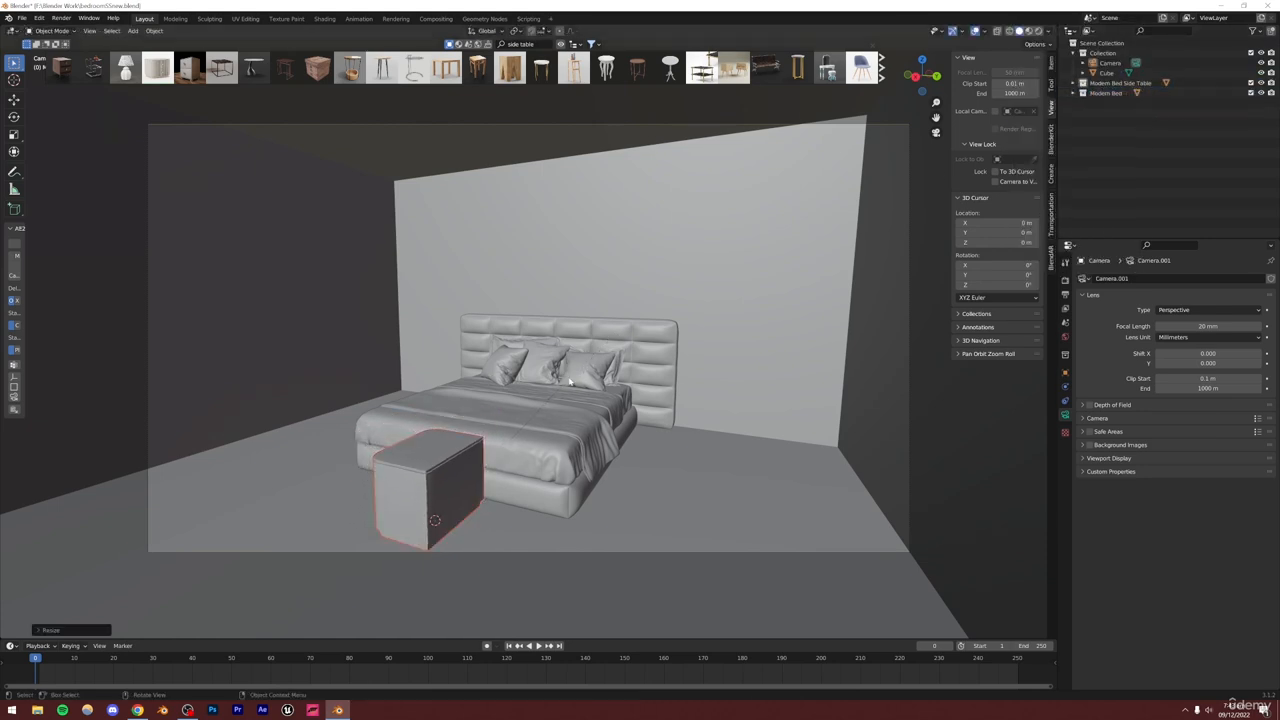
{"action": "key", "text": "g"}
{"action": "key", "text": "shift+z"}
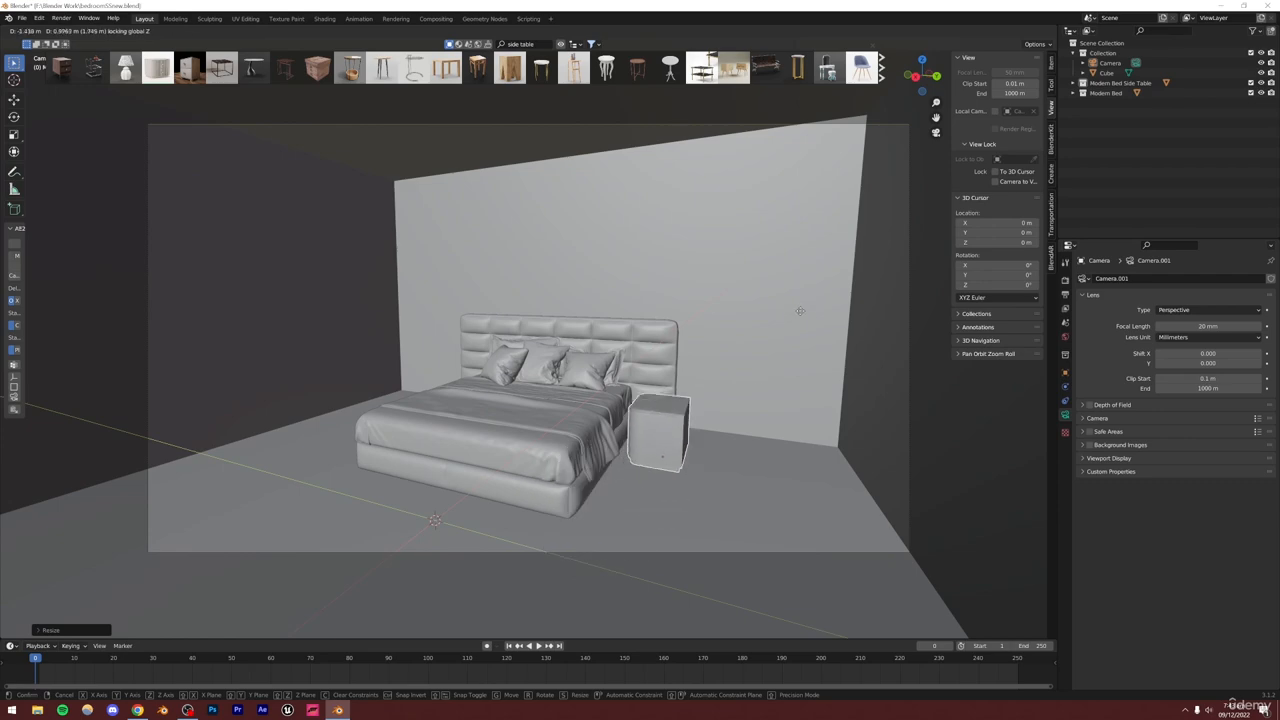
{"action": "left_click", "coordinate": [794, 301]}
{"action": "middle_click_drag", "start_coordinate": [794, 301], "coordinate": [693, 422]}
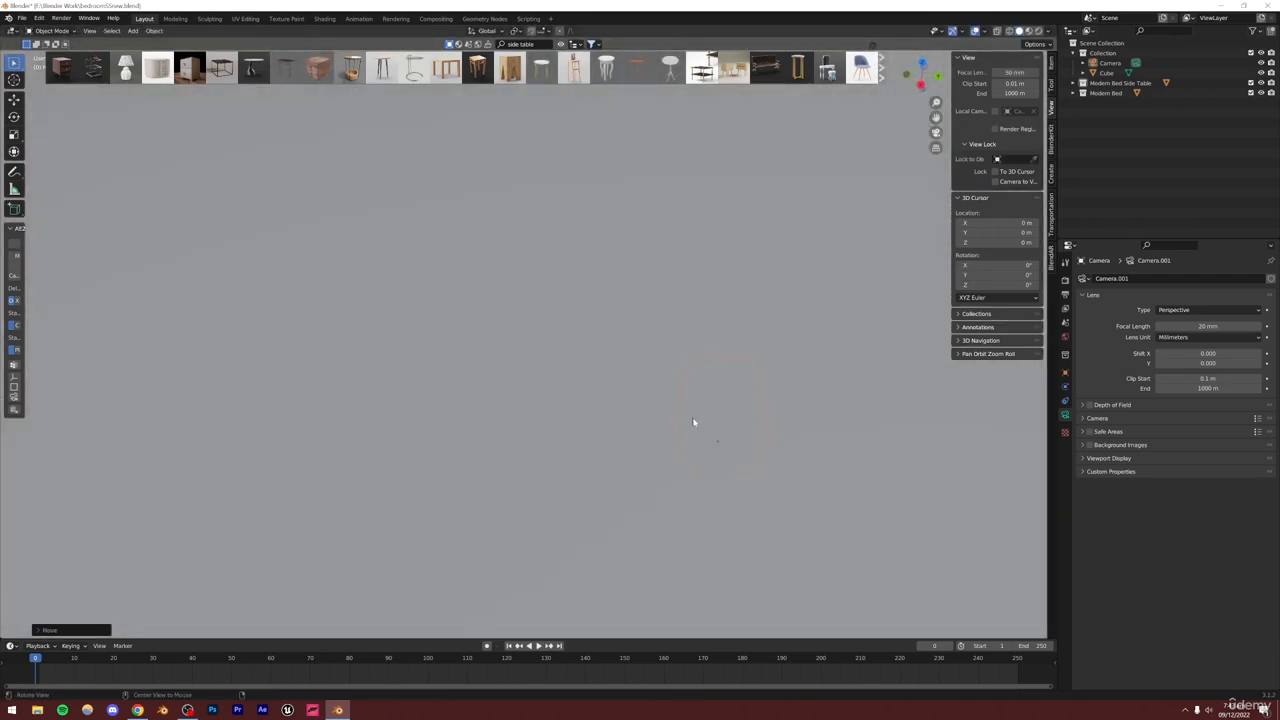
Rotate the side table about the vertical axis so its drawers face the foot of the bed
{"action": "scroll", "coordinate": [580, 373], "scroll_direction": "up", "scroll_amount": 8}
{"action": "middle_click_drag", "start_coordinate": [579, 373], "coordinate": [584, 396]}
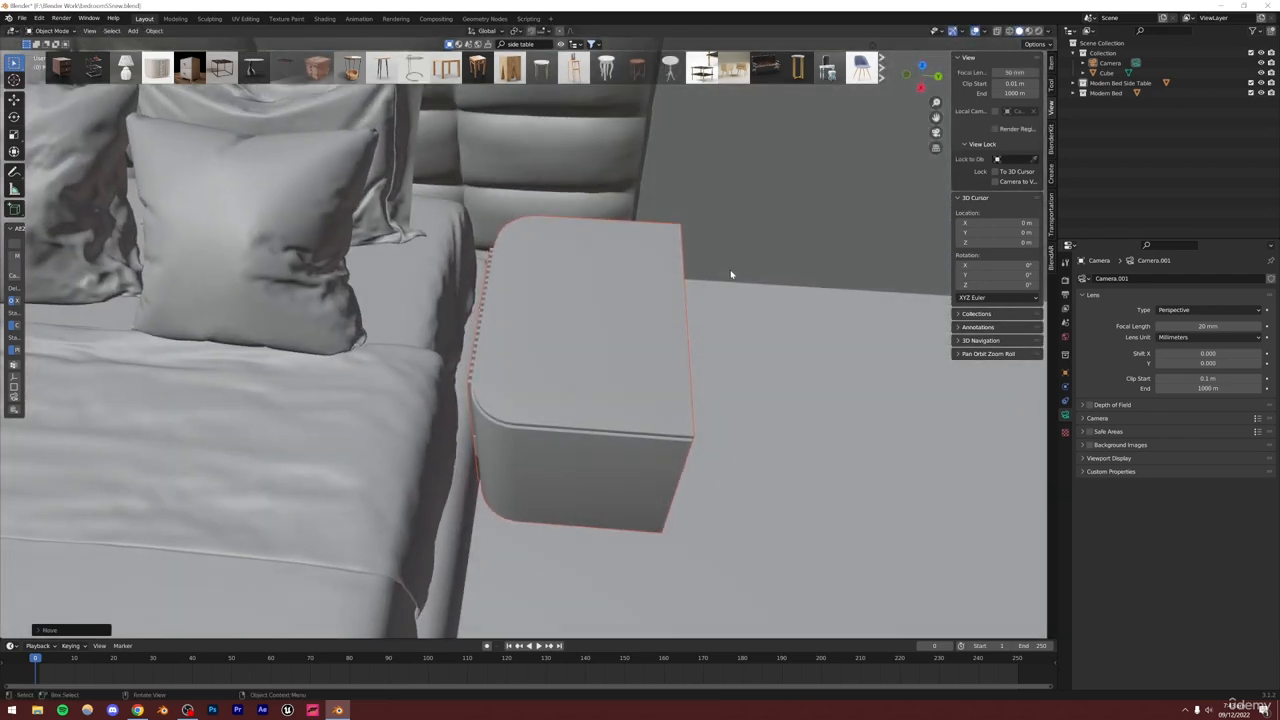
{"action": "key", "text": "r"}
{"action": "key", "text": "z"}
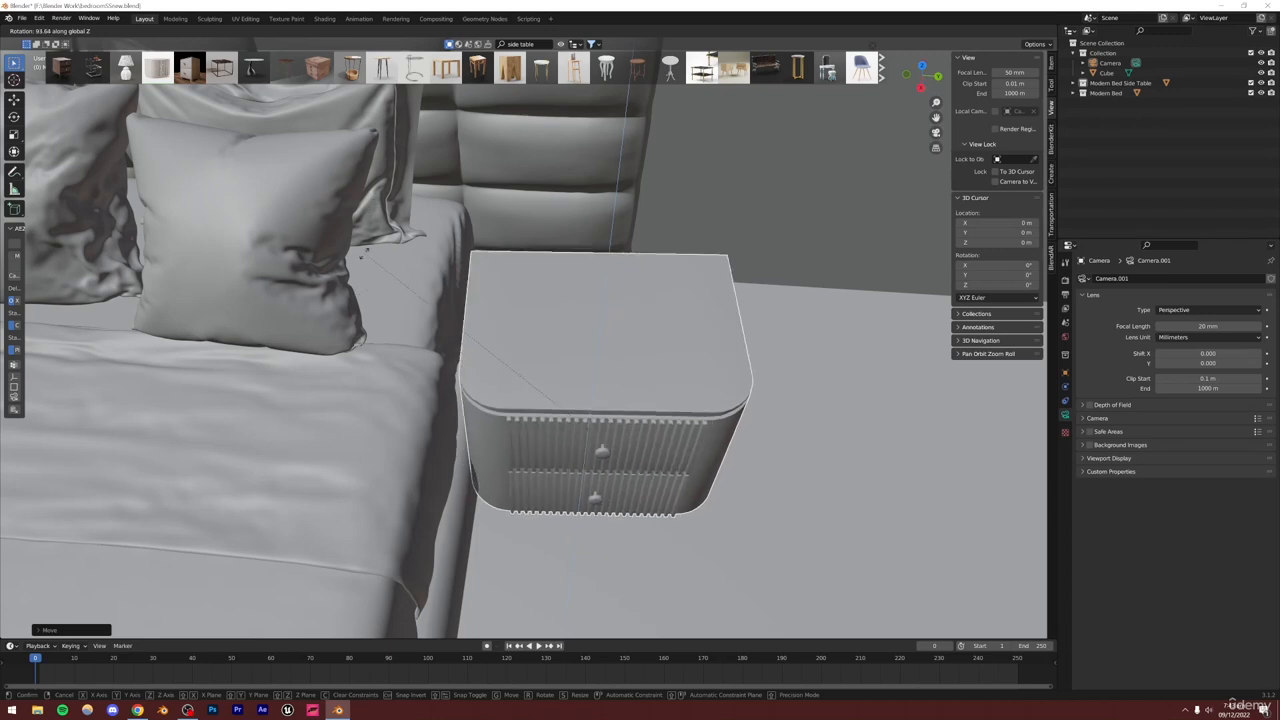
{"action": "left_click", "coordinate": [367, 247]}
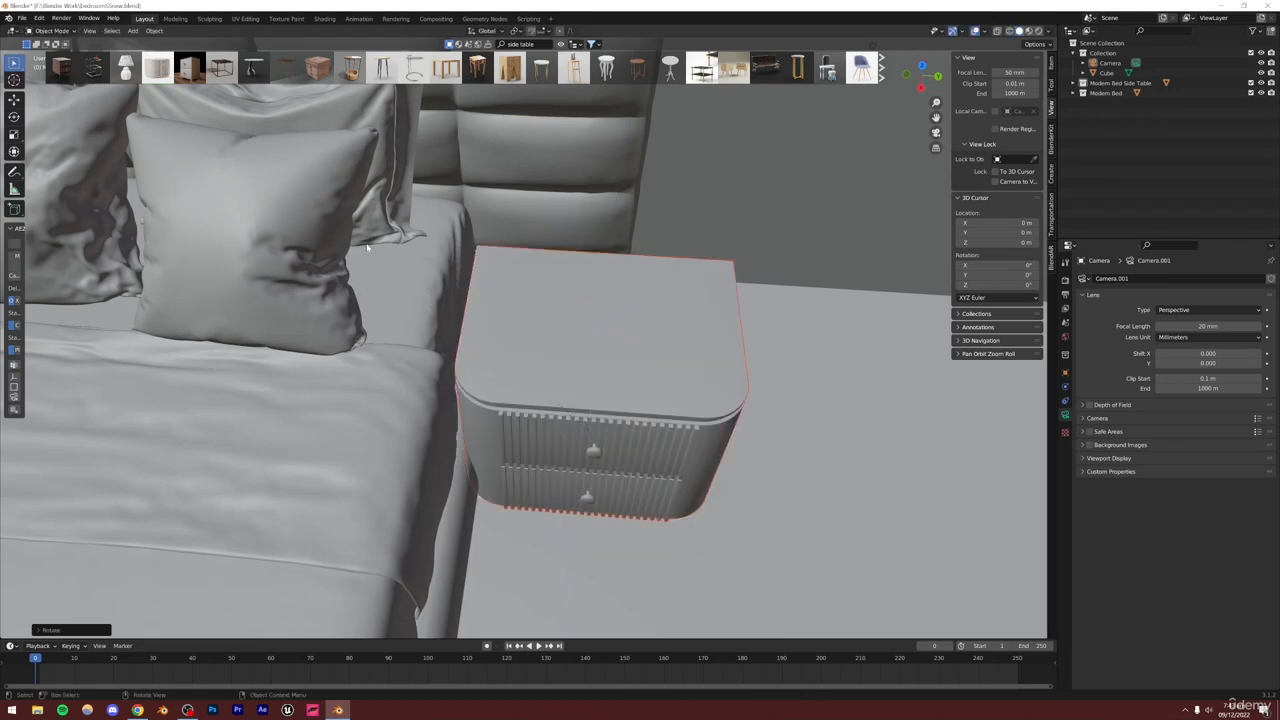
{"action": "key", "text": "r"}
{"action": "key", "text": "z"}
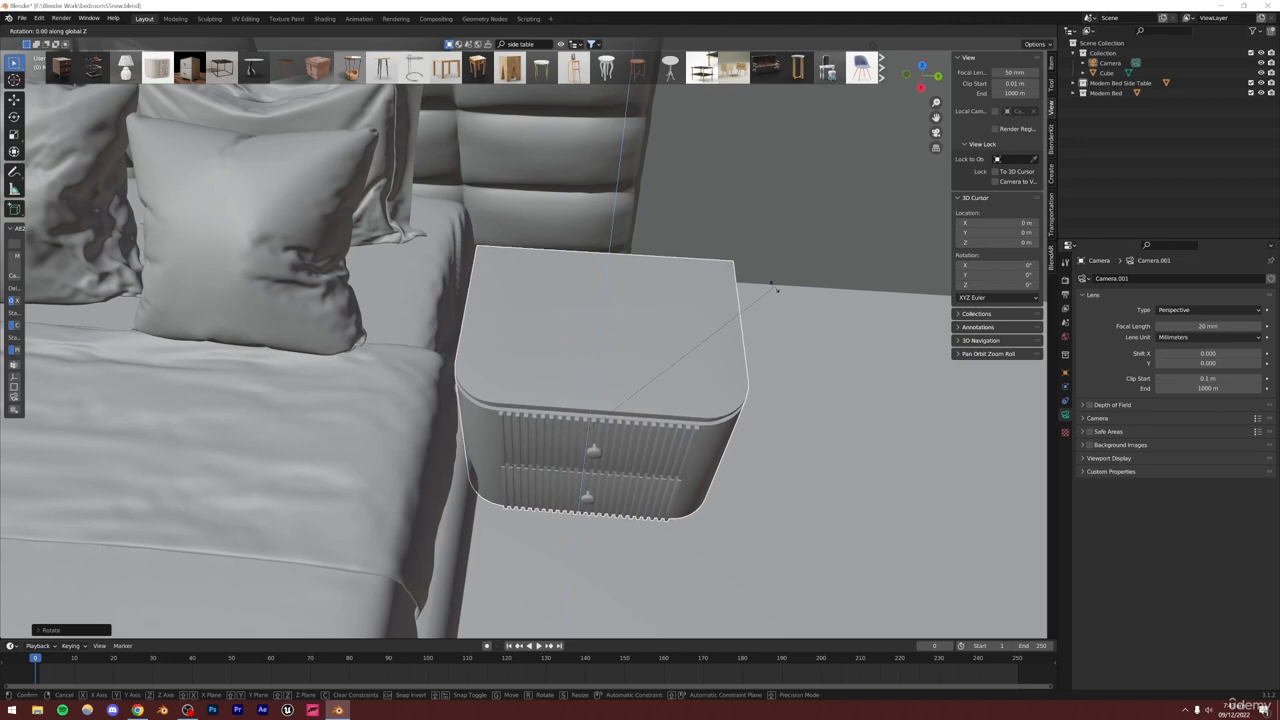
{"action": "left_click", "coordinate": [777, 277]}
{"action": "middle_click_drag", "start_coordinate": [777, 277], "coordinate": [584, 393]}
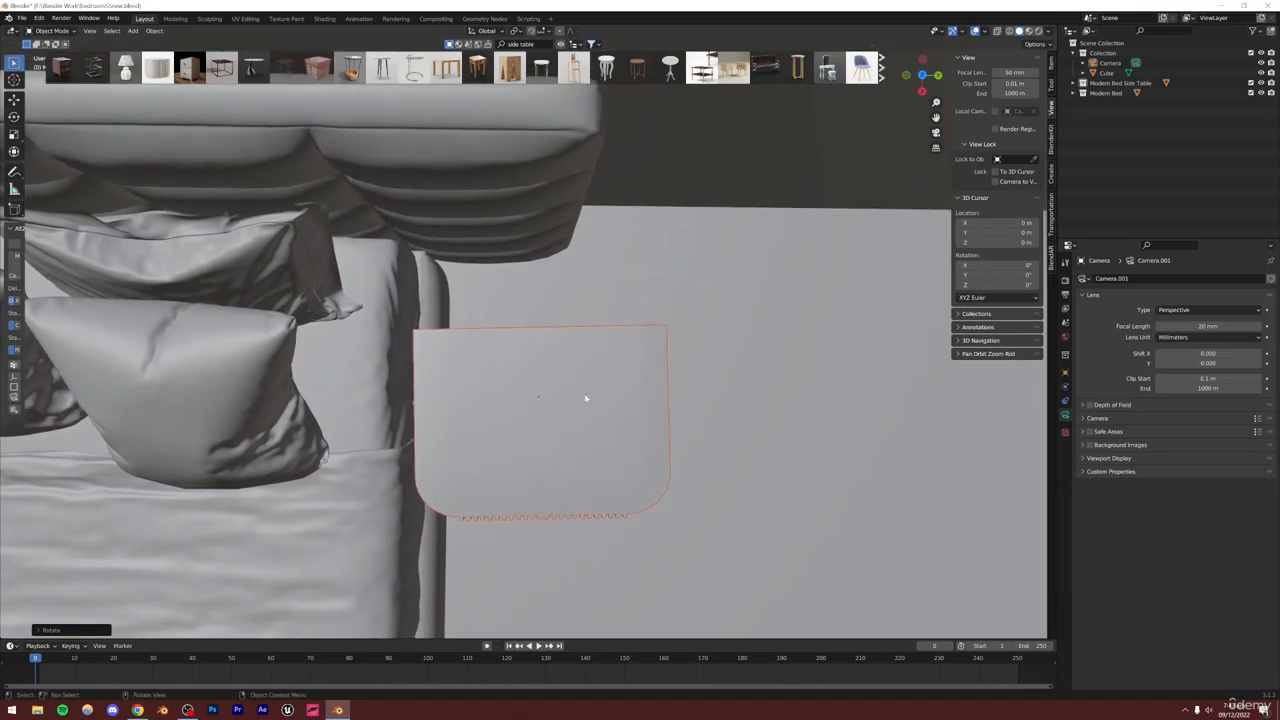
Slide the side table against the bed's right side in top view and return to the camera view
{"action": "key", "text": "g"}
{"action": "left_click", "coordinate": [640, 309]}
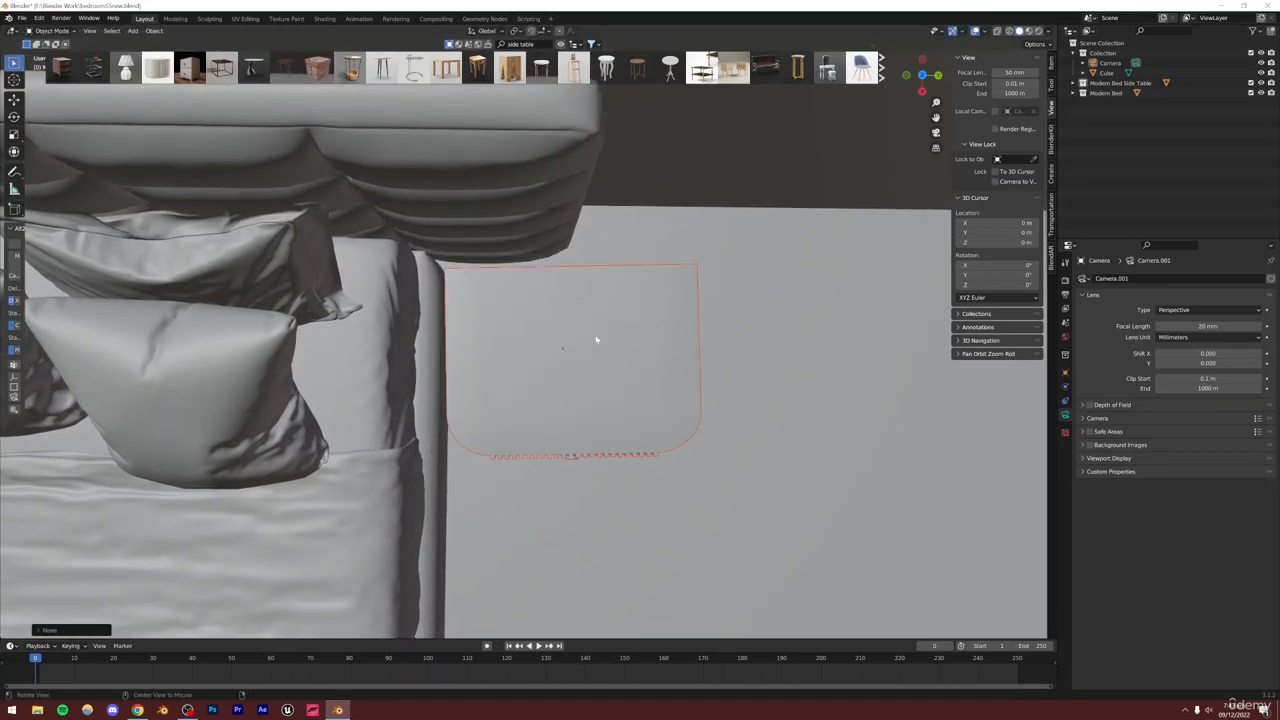
{"action": "middle_click_drag", "start_coordinate": [597, 340], "coordinate": [584, 235]}
{"action": "left_click", "coordinate": [936, 133]}
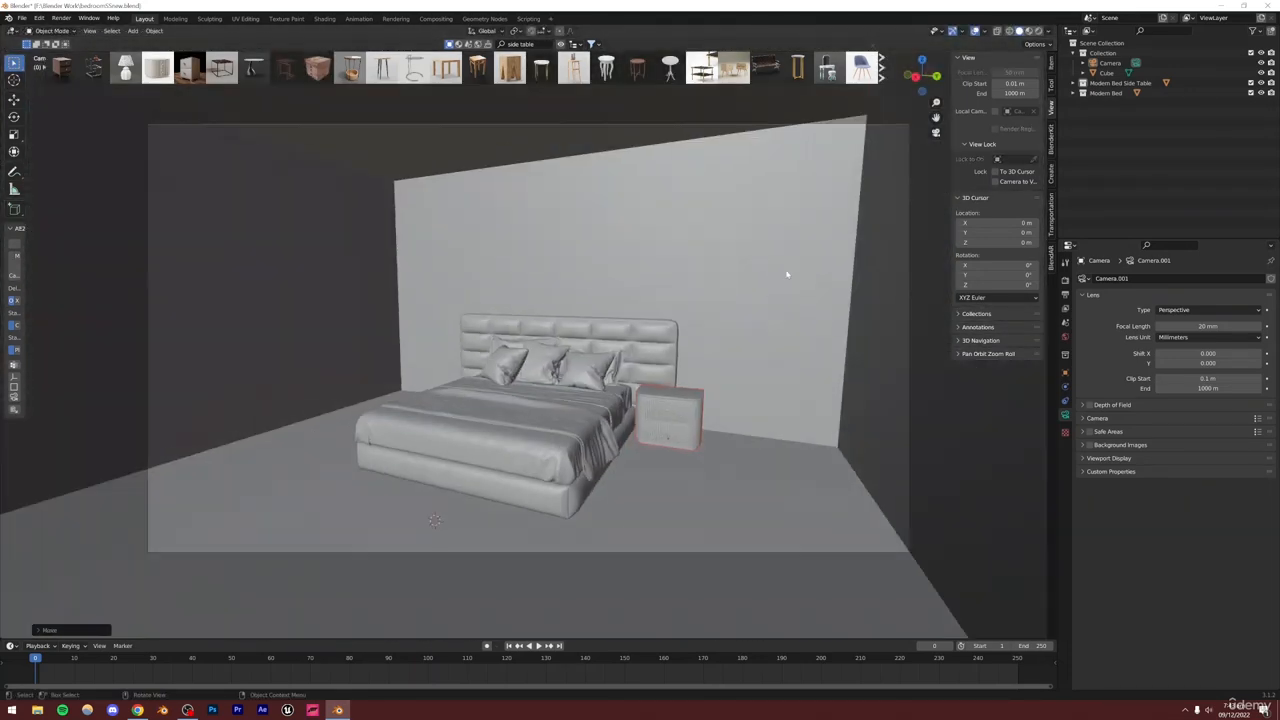
Add a Mirror modifier to the side table object with the Modern Bed as mirror object, copying it to the bed's other side
{"action": "scroll", "coordinate": [669, 375], "scroll_direction": "up", "scroll_amount": 2}
{"action": "middle_click_drag", "start_coordinate": [546, 306], "coordinate": [631, 354]}
{"action": "scroll", "coordinate": [635, 362], "scroll_direction": "up", "scroll_amount": 5}
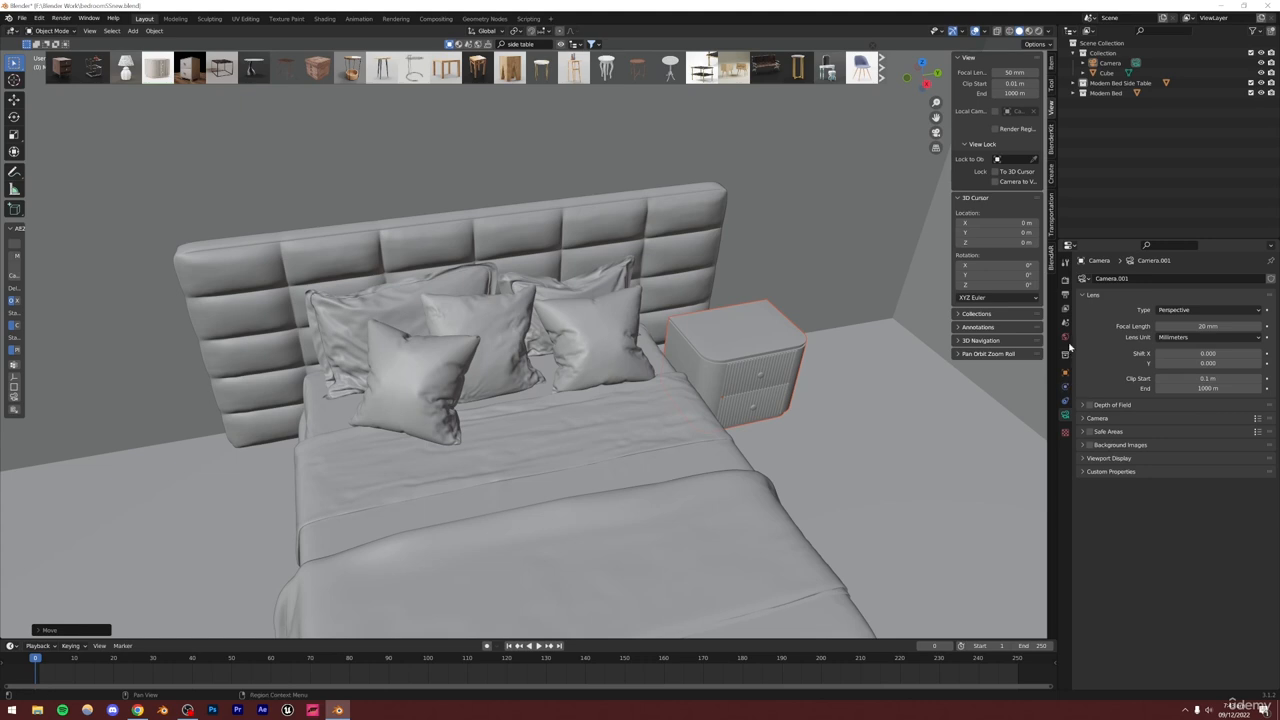
{"action": "left_click", "coordinate": [1082, 83]}
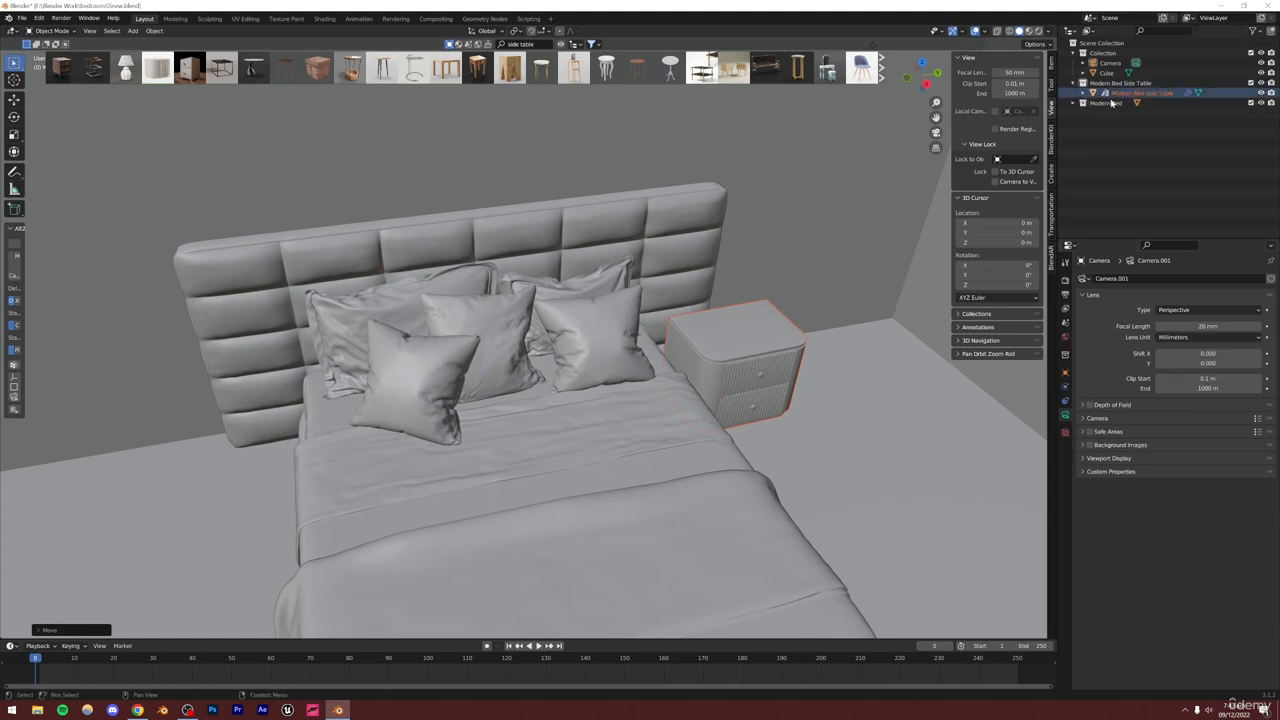
{"action": "left_click", "coordinate": [1113, 94]}
{"action": "left_click", "coordinate": [1064, 388]}
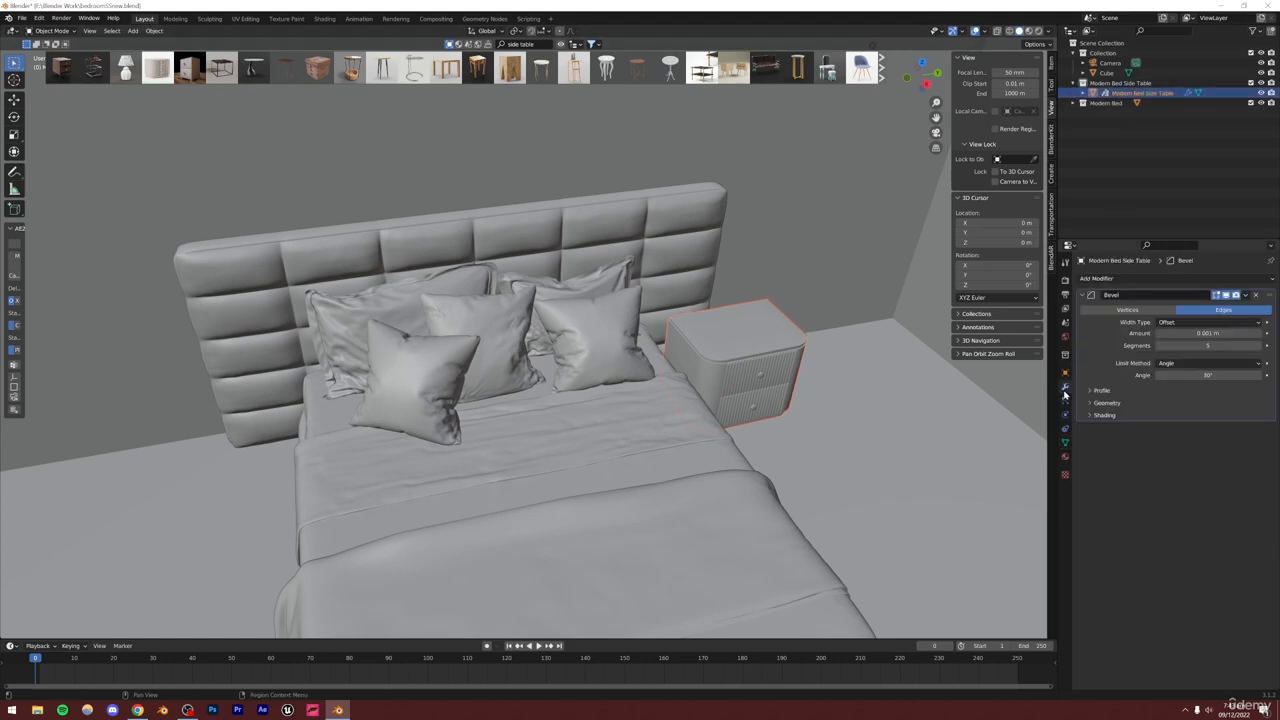
{"action": "left_click", "coordinate": [1097, 279]}
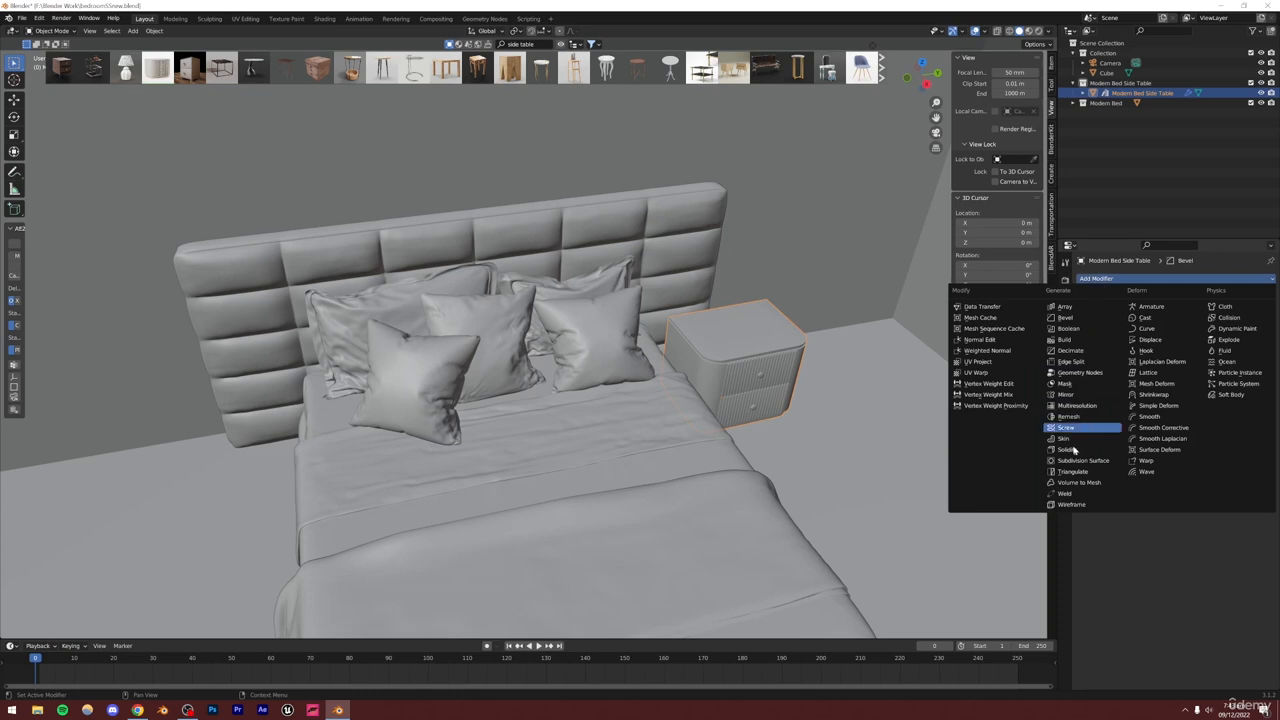
{"action": "left_click", "coordinate": [1066, 395]}
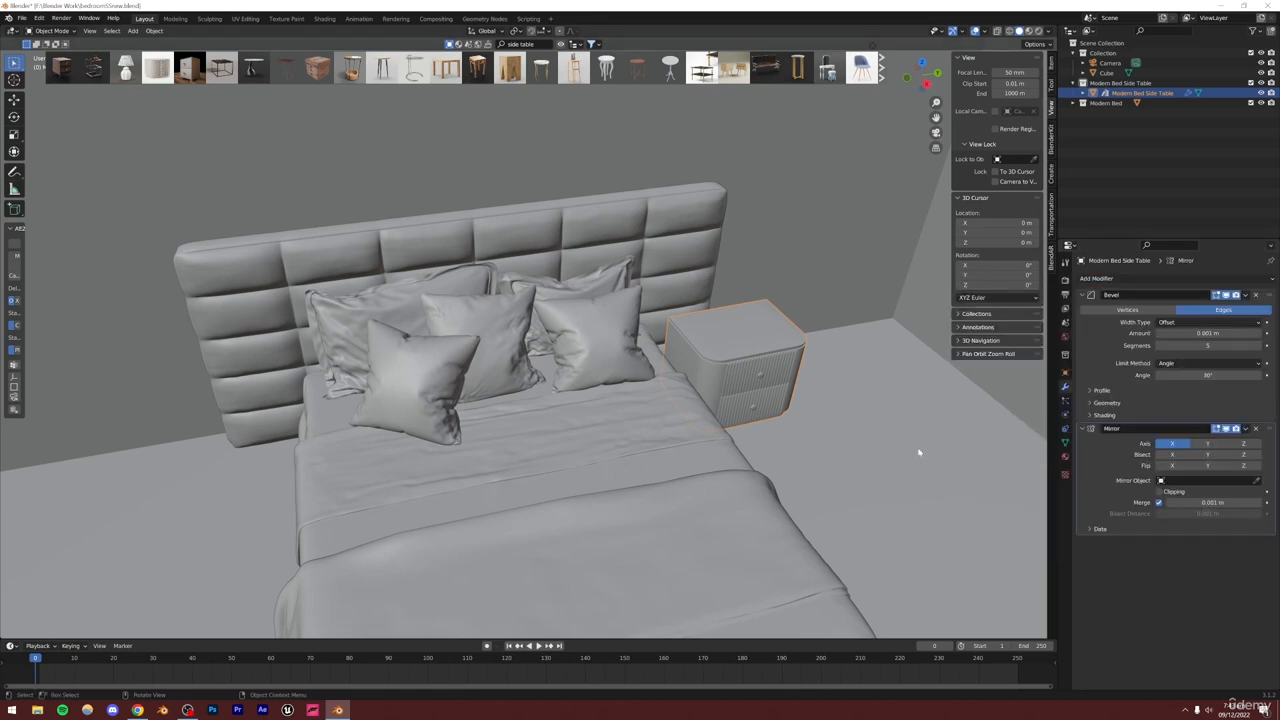
{"action": "left_click", "coordinate": [521, 420]}
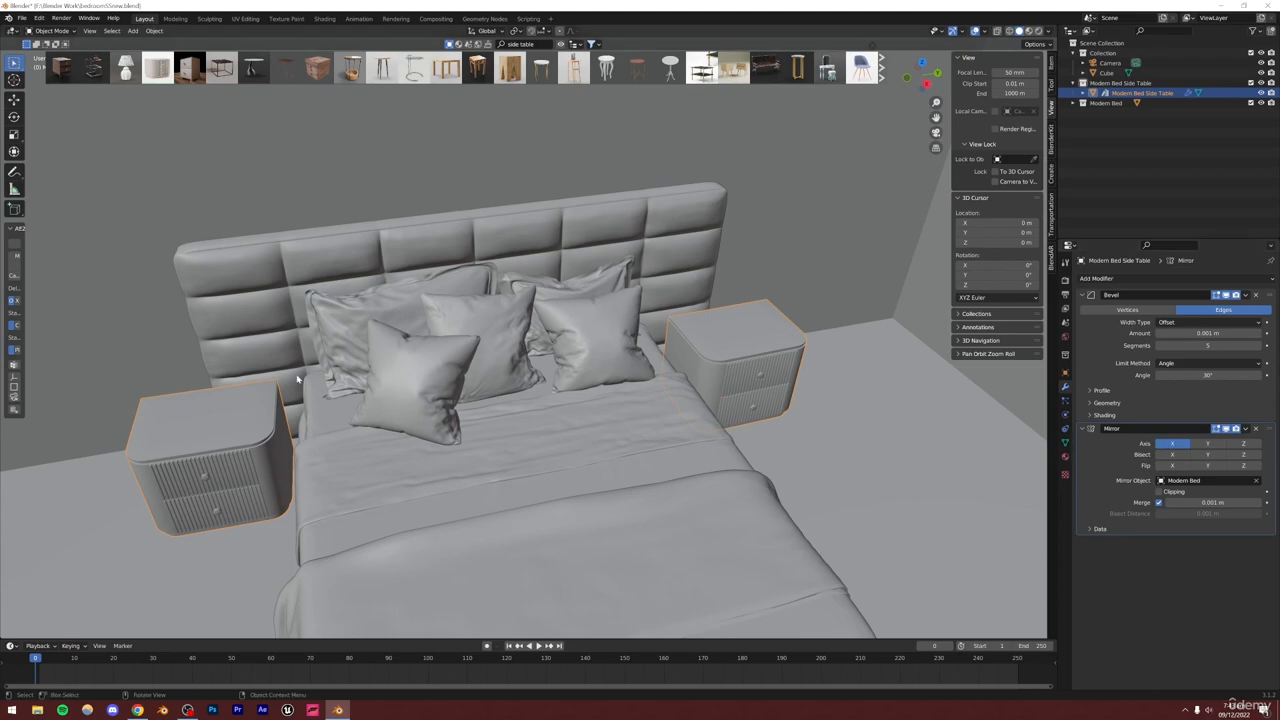
Return to the camera view and save the blend file
{"action": "mouse_move", "coordinate": [297, 379]}
{"action": "left_mouse_down", "text": "alt"}
{"action": "mouse_move", "coordinate": [351, 407]}
{"action": "mouse_move", "coordinate": [275, 337]}
{"action": "mouse_move", "coordinate": [317, 366]}
{"action": "left_mouse_up", "text": "alt"}
{"action": "scroll", "coordinate": [351, 426], "scroll_direction": "up", "scroll_amount": 4}
{"action": "scroll", "coordinate": [666, 327], "scroll_direction": "down", "scroll_amount": 4}
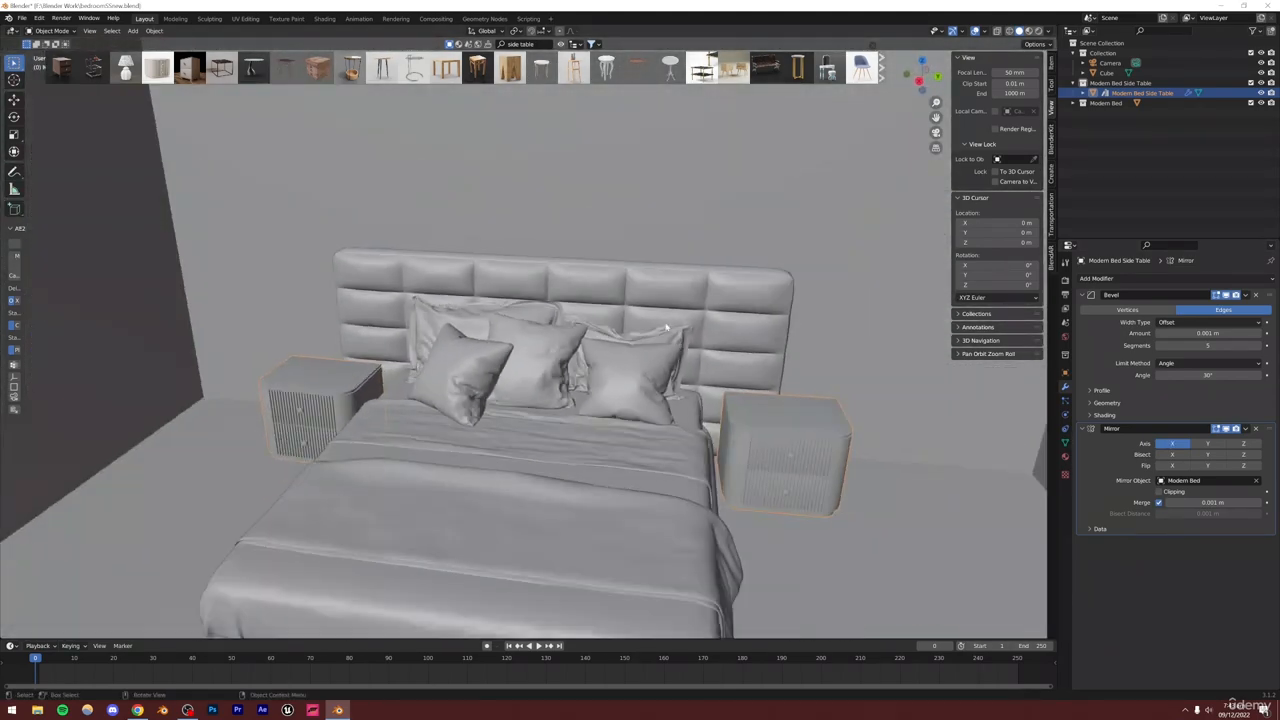
{"action": "left_click", "coordinate": [936, 132]}
{"action": "left_click", "coordinate": [717, 283]}
{"action": "key", "text": "ctrl+s"}
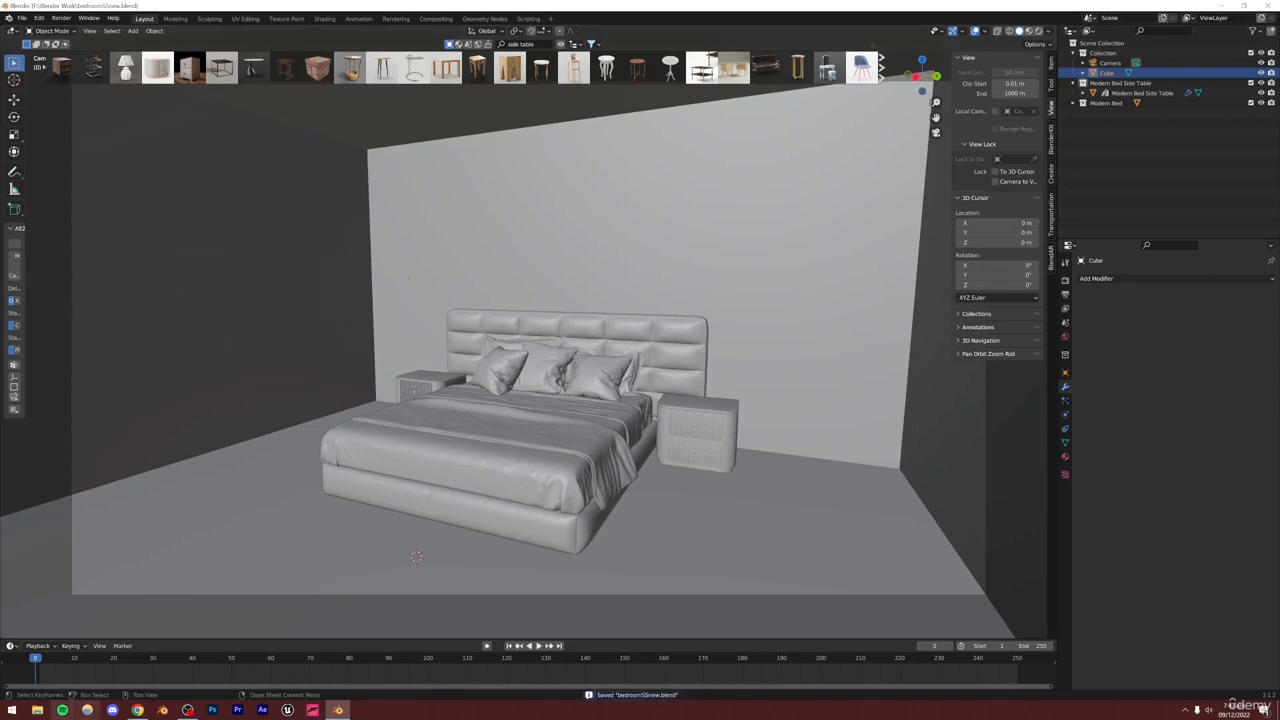
Browse the Pinterest bedroom reference images
{"action": "left_click", "coordinate": [138, 710]}
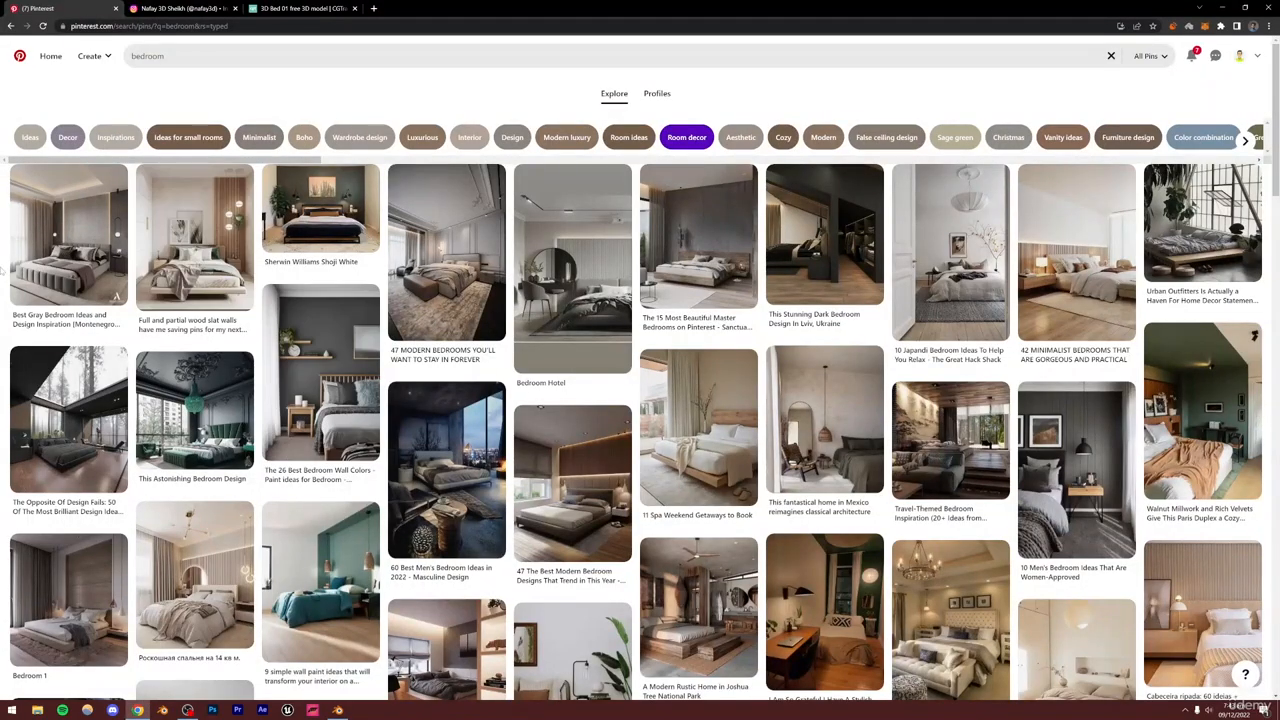
{"action": "scroll", "coordinate": [3, 270], "scroll_direction": "down", "scroll_amount": 4}
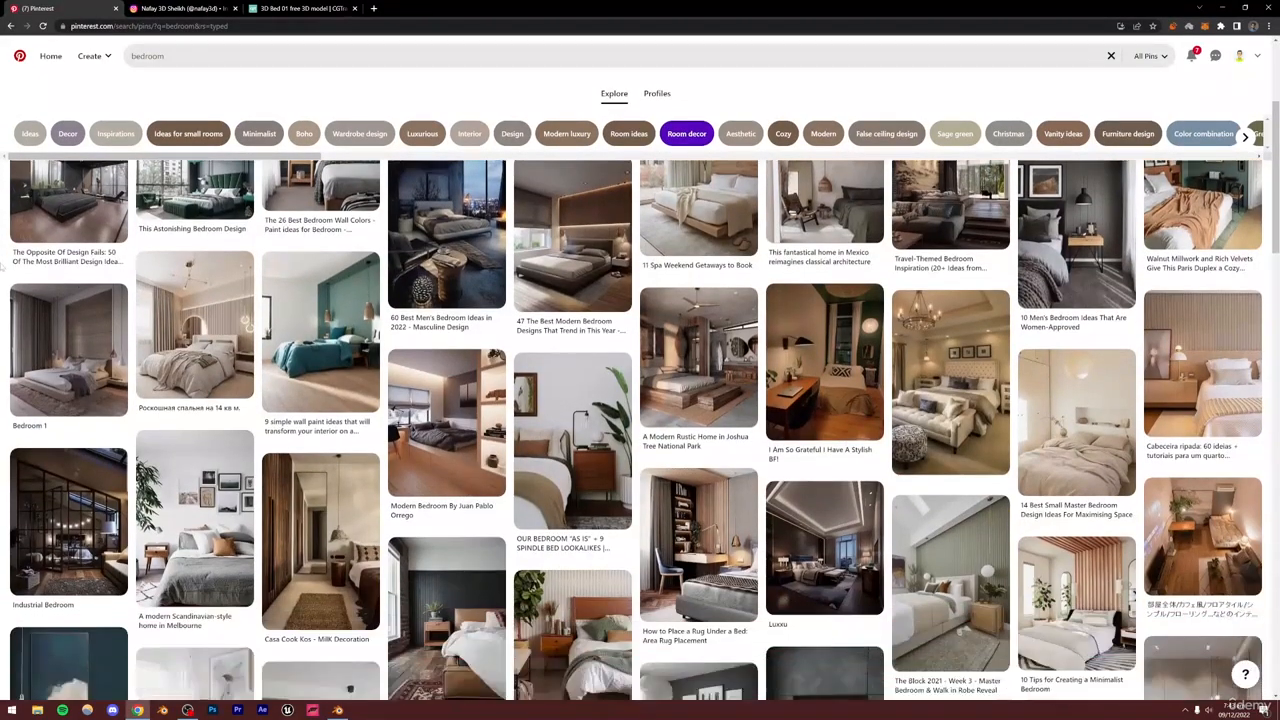
{"action": "scroll", "coordinate": [3, 270], "scroll_direction": "up", "scroll_amount": 4}
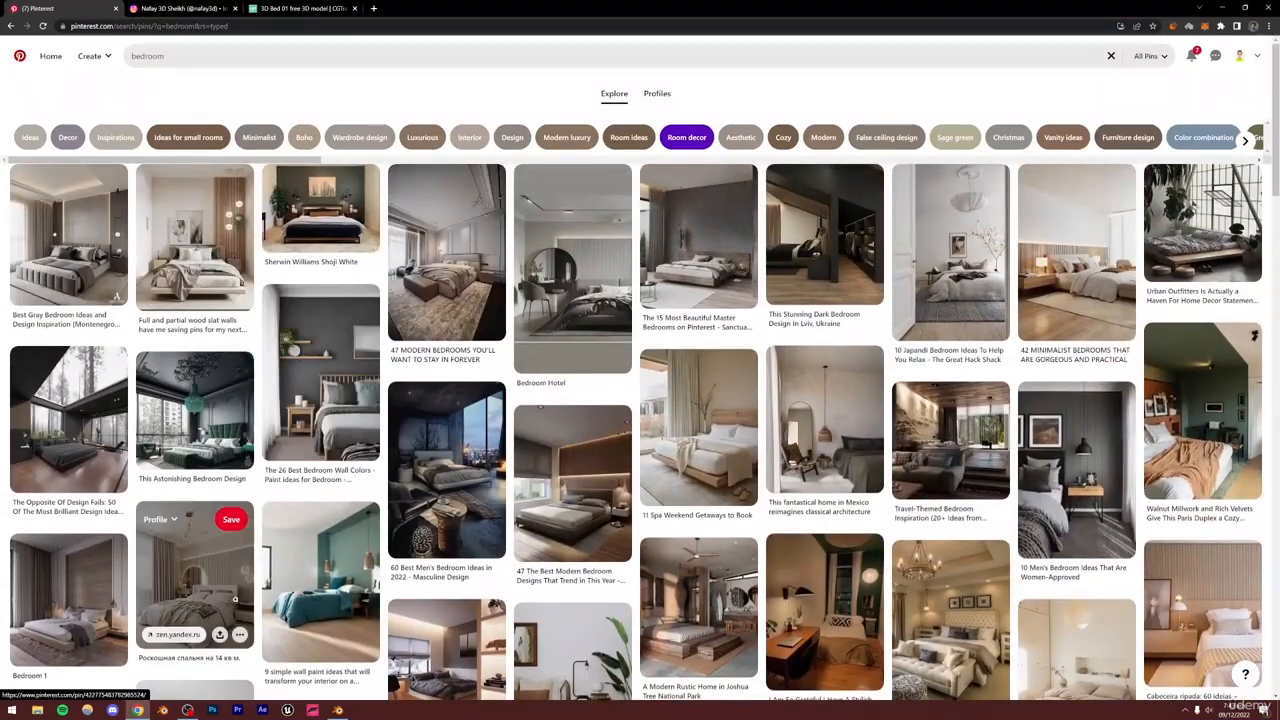
{"action": "key", "text": "alt+Tab"}
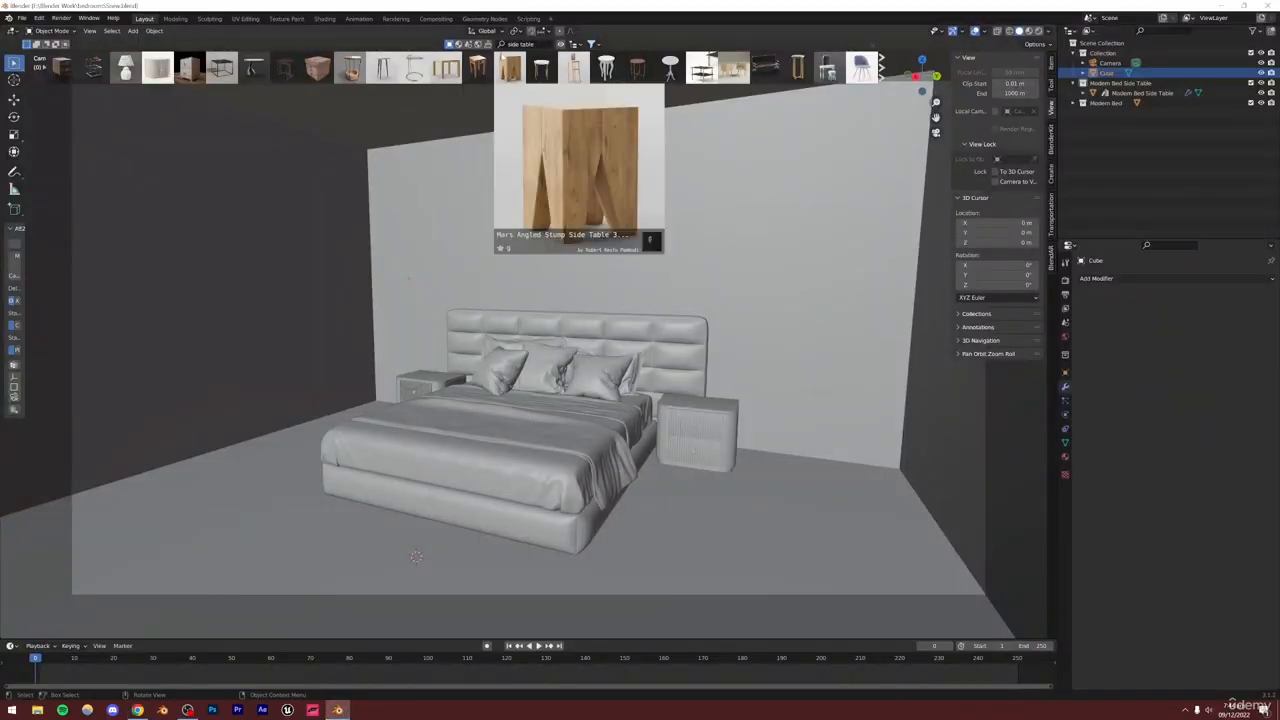
Search BlenderKit for carpet and place the Long hair carpet 1.5x.8m grey asset into the room
{"action": "left_click", "coordinate": [520, 44]}
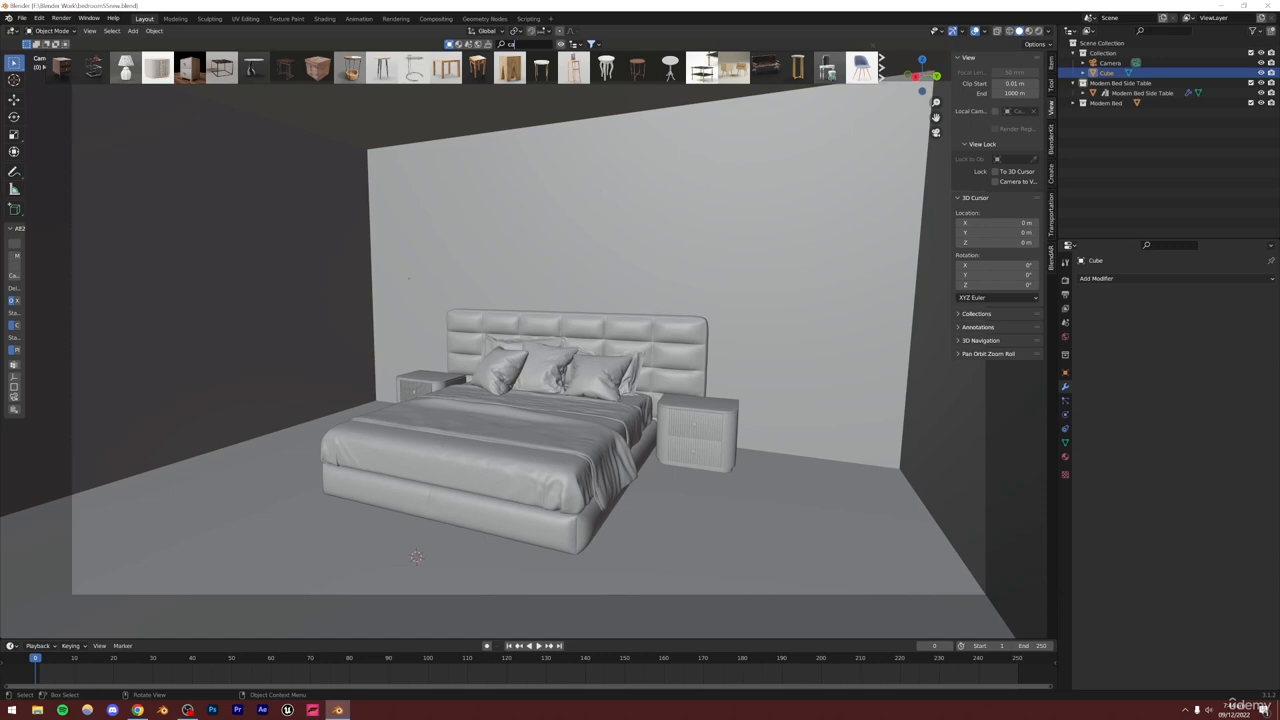
{"action": "type", "text": "carpet"}
{"action": "key", "text": "Return"}
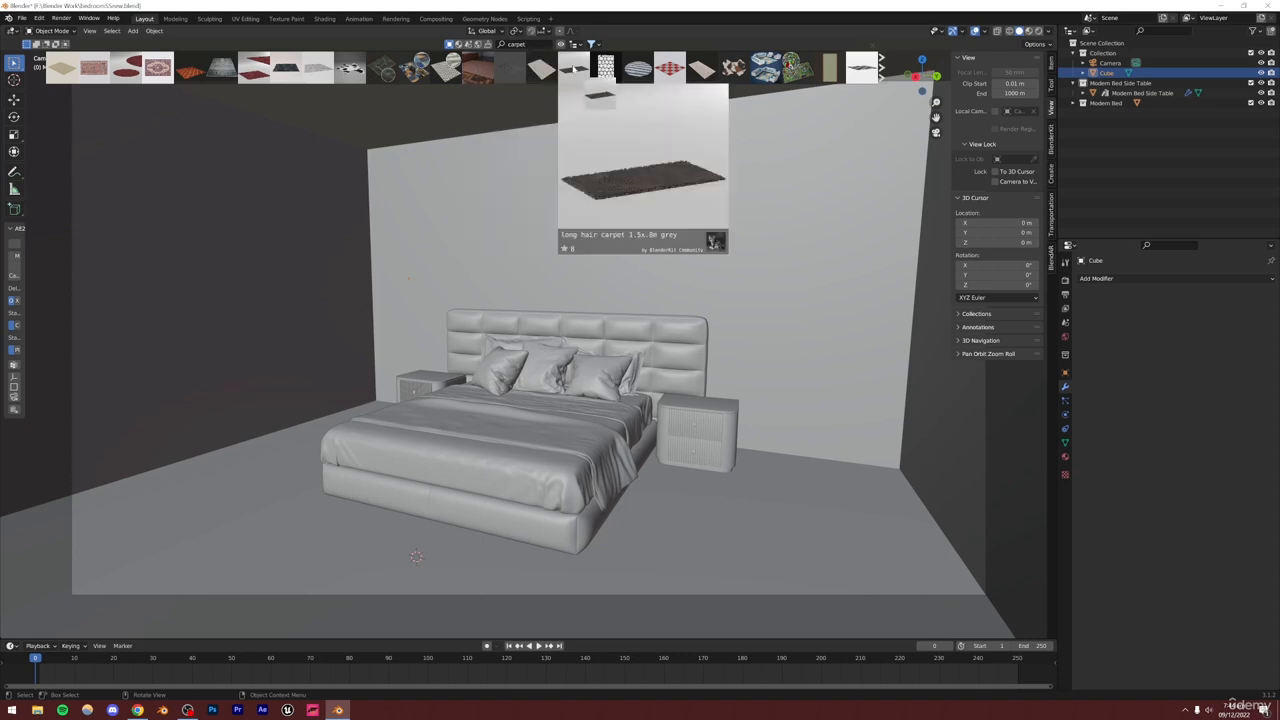
{"action": "left_click_drag", "start_coordinate": [573, 67], "coordinate": [415, 525]}
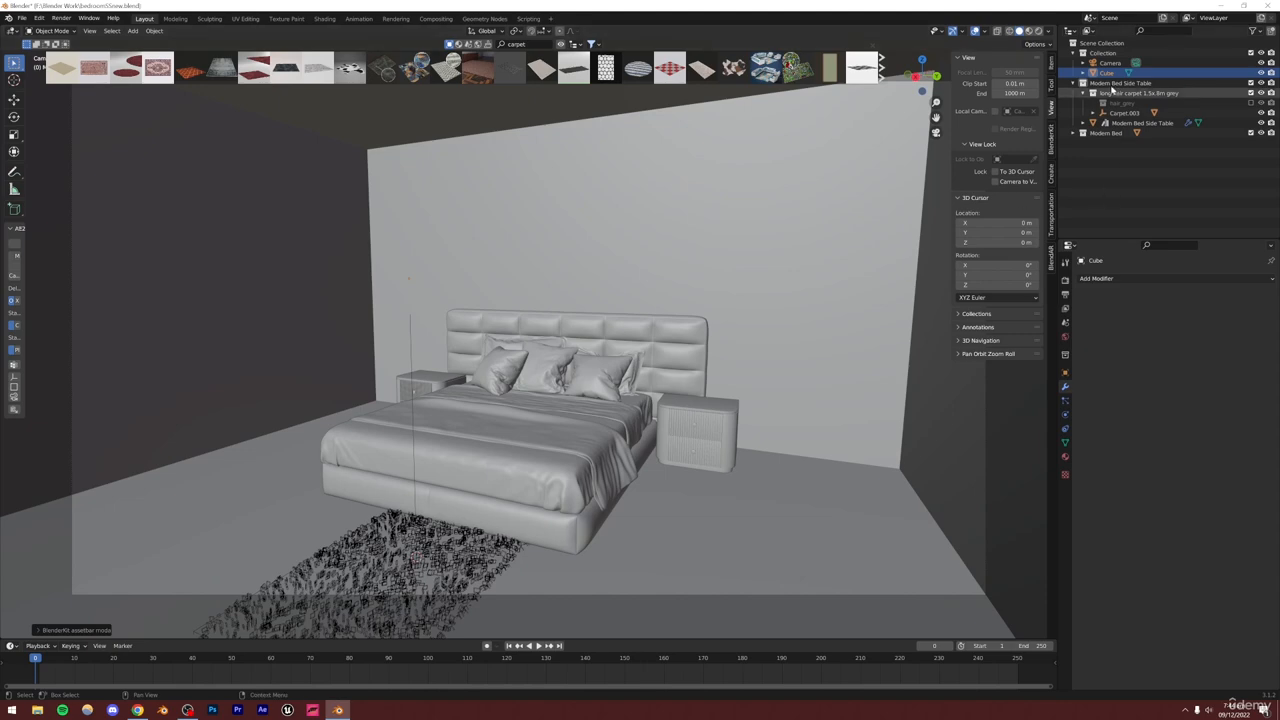
Move the carpet collection to the outliner's top level and select its carpet object
{"action": "left_click_drag", "start_coordinate": [1135, 93], "coordinate": [1110, 170]}
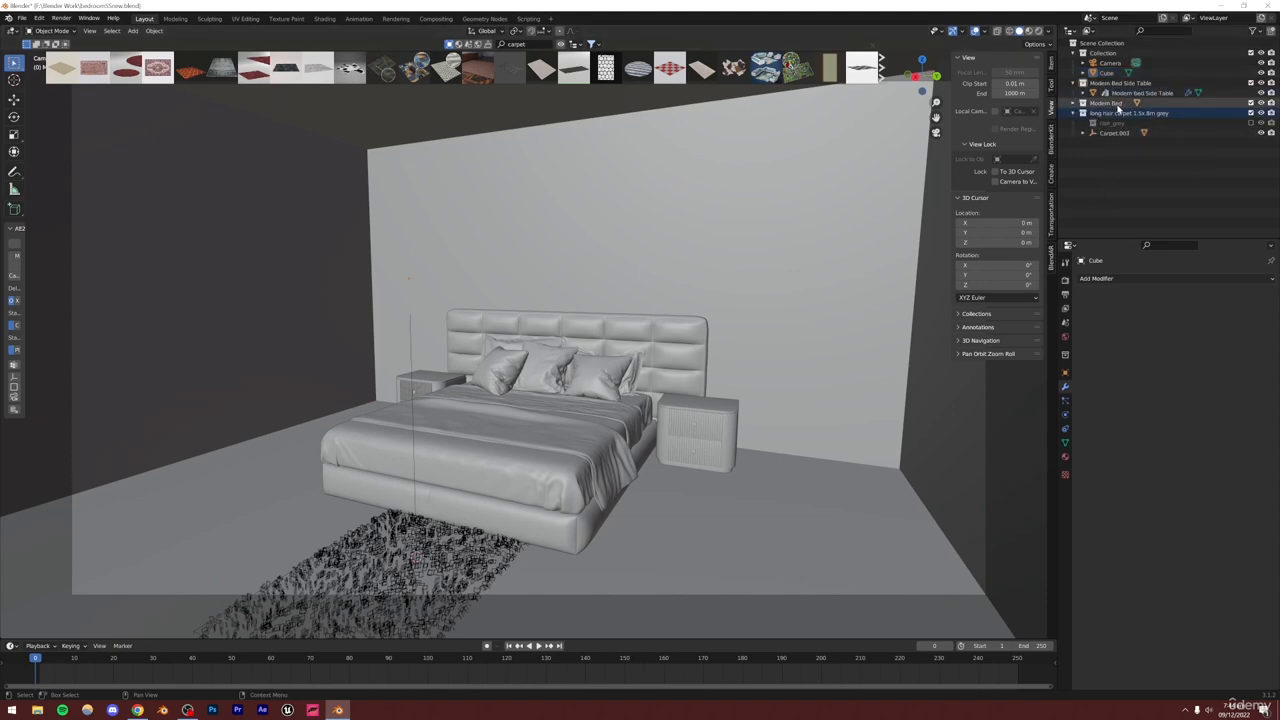
{"action": "right_click", "coordinate": [1104, 117]}
{"action": "left_click", "coordinate": [1039, 117]}
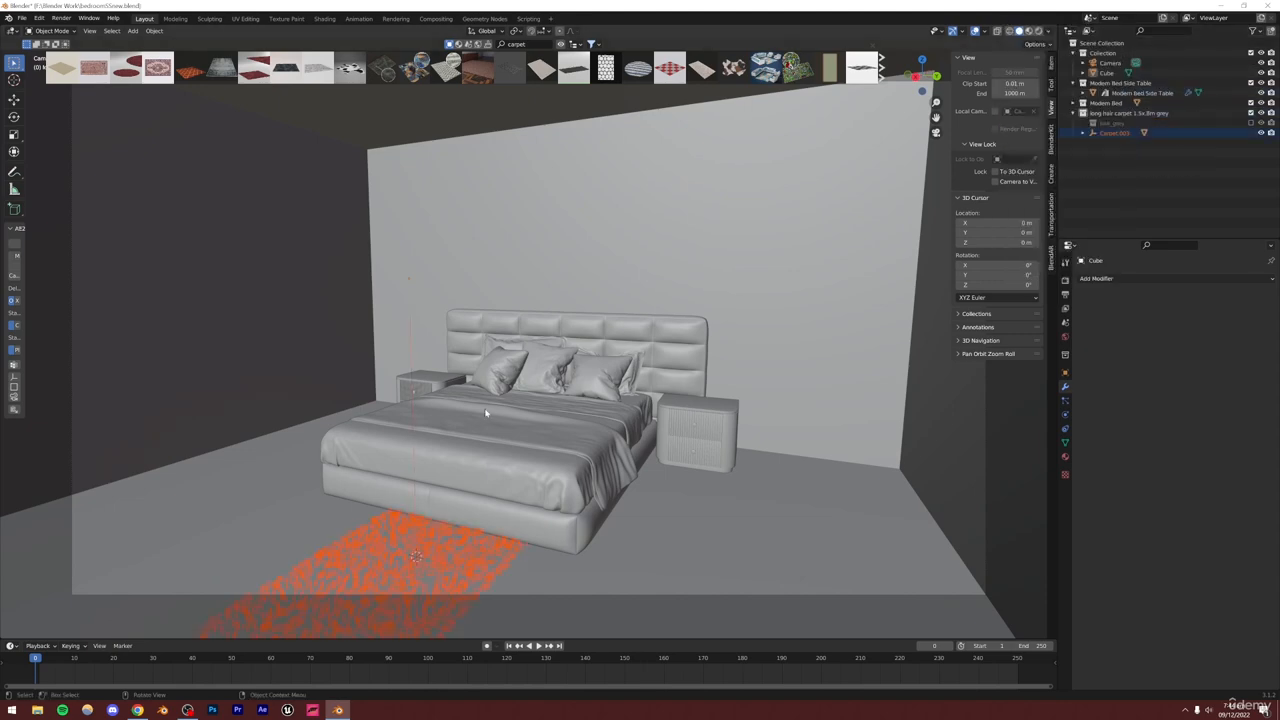
Lower the carpet along the vertical axis onto the floor
{"action": "key", "text": "KP_Decimal"}
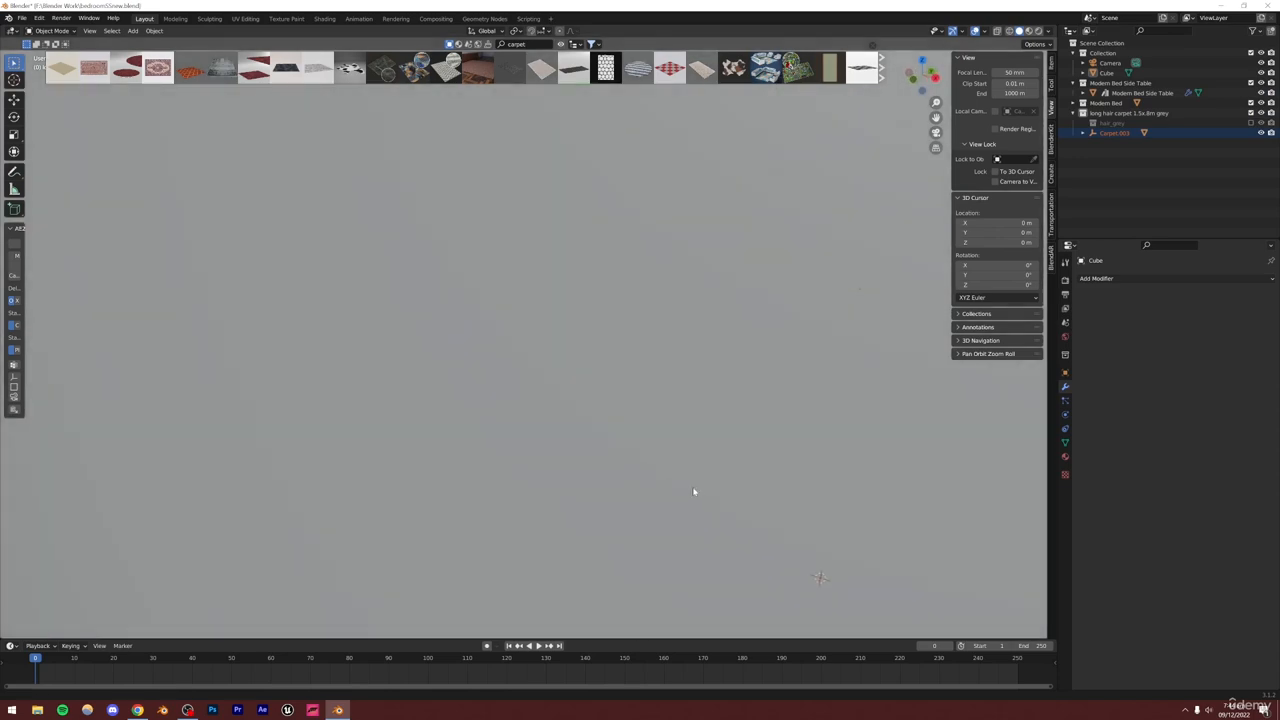
{"action": "scroll", "coordinate": [513, 428], "scroll_direction": "down", "scroll_amount": 5}
{"action": "middle_click_drag", "start_coordinate": [513, 428], "coordinate": [506, 403]}
{"action": "key", "text": "g"}
{"action": "key", "text": "z"}
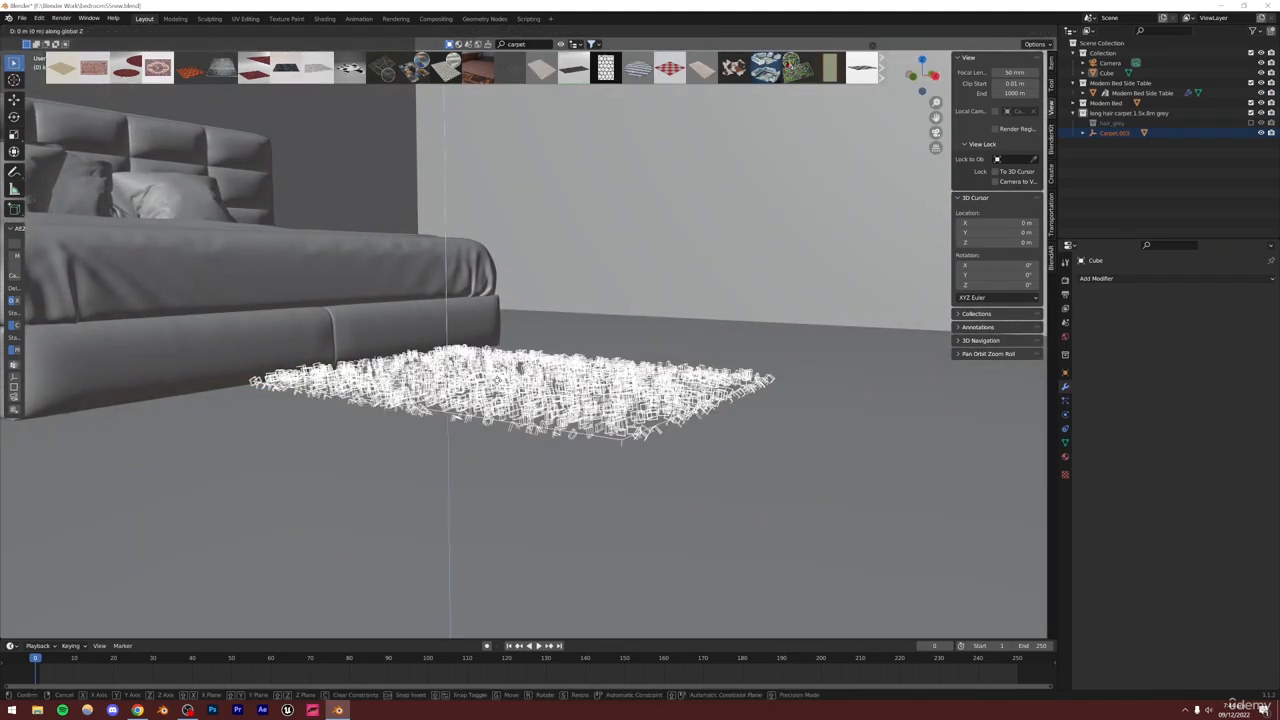
{"action": "left_click", "coordinate": [500, 380]}
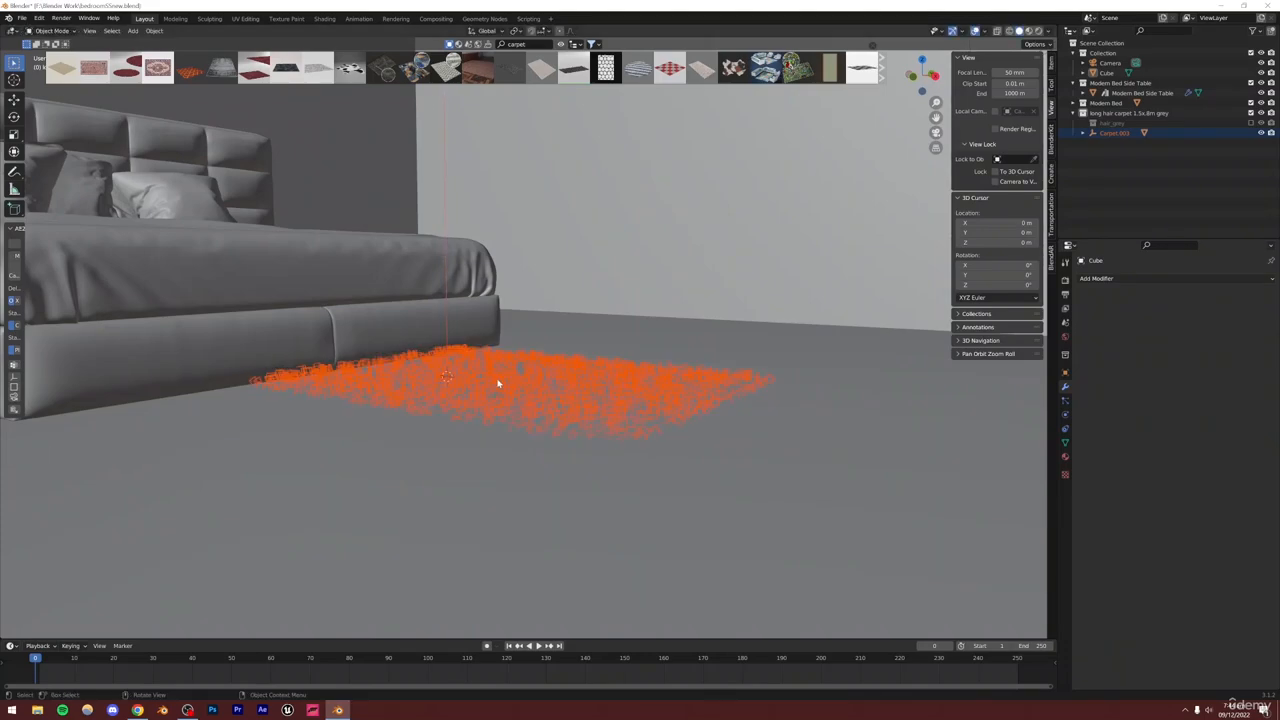
Scale the carpet up about 2.4 times and rotate it about the vertical axis to align with the bed
{"action": "middle_click_drag", "start_coordinate": [500, 380], "coordinate": [460, 396]}
{"action": "key", "text": "s"}
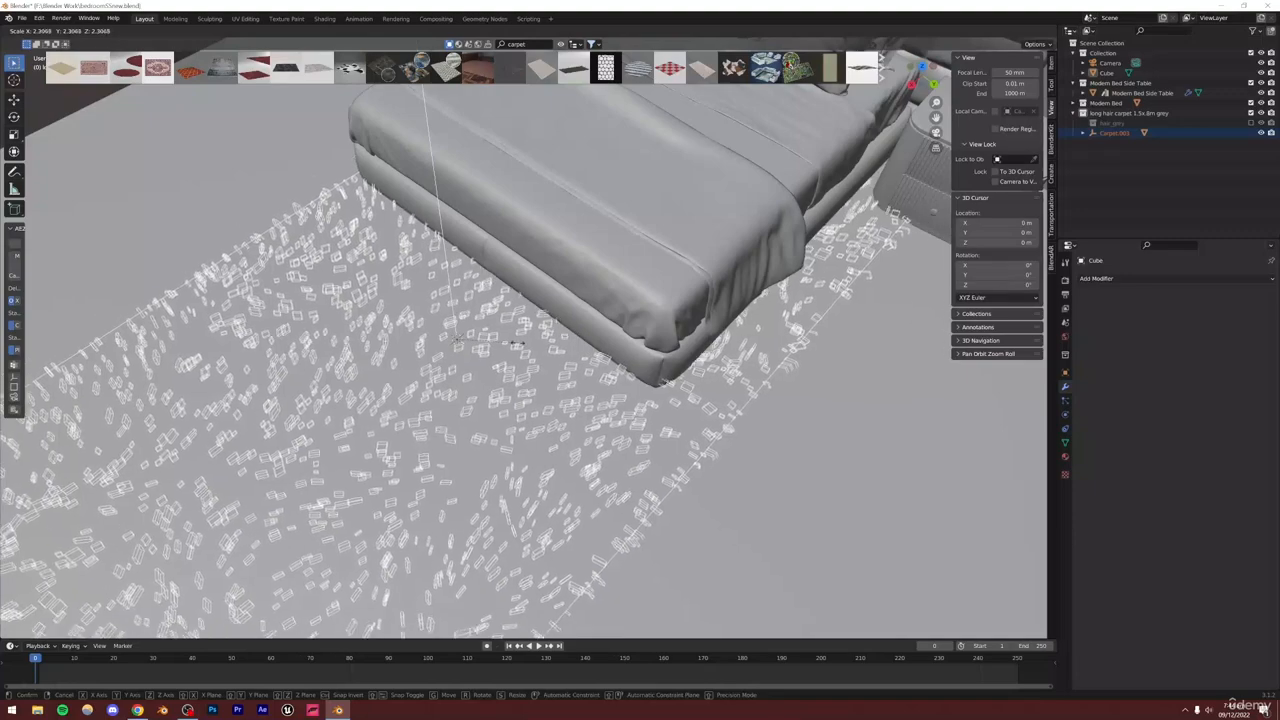
{"action": "left_click", "coordinate": [512, 345]}
{"action": "key", "text": "r"}
{"action": "key", "text": "z"}
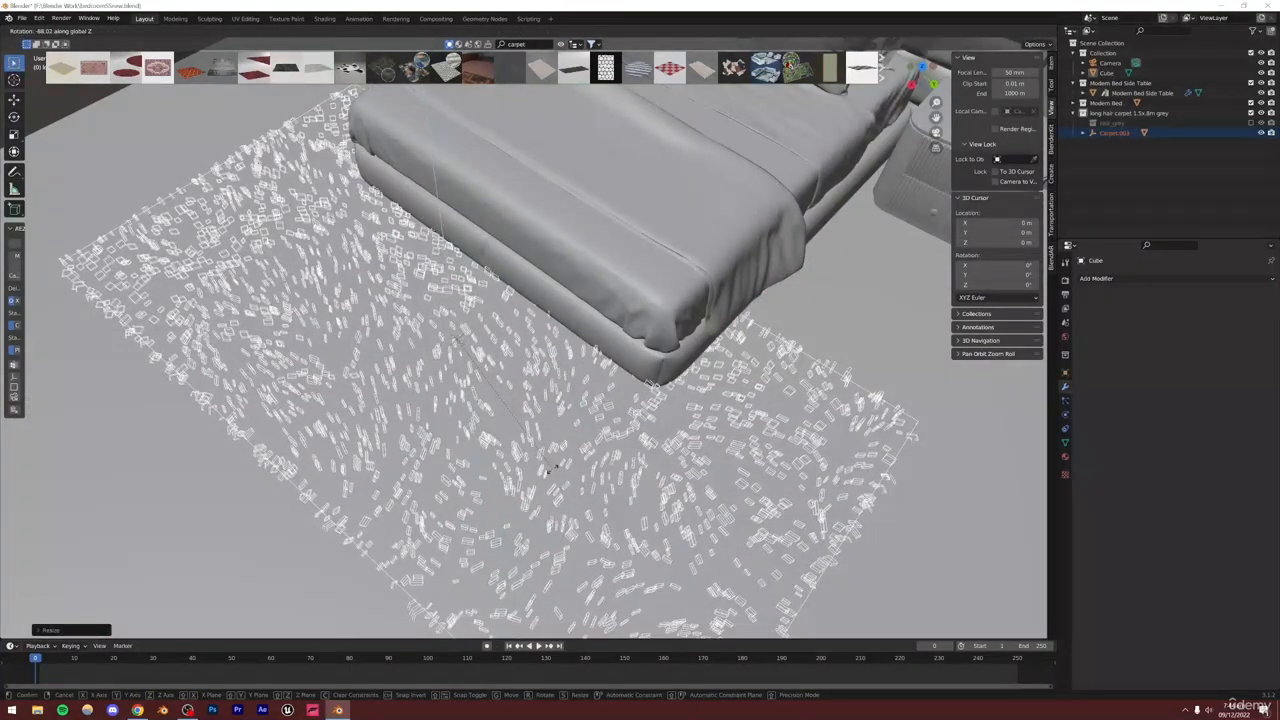
{"action": "left_click", "coordinate": [686, 320]}
Slide the carpet horizontally in the camera view to center it under the bed
{"action": "key", "text": "KP_0"}
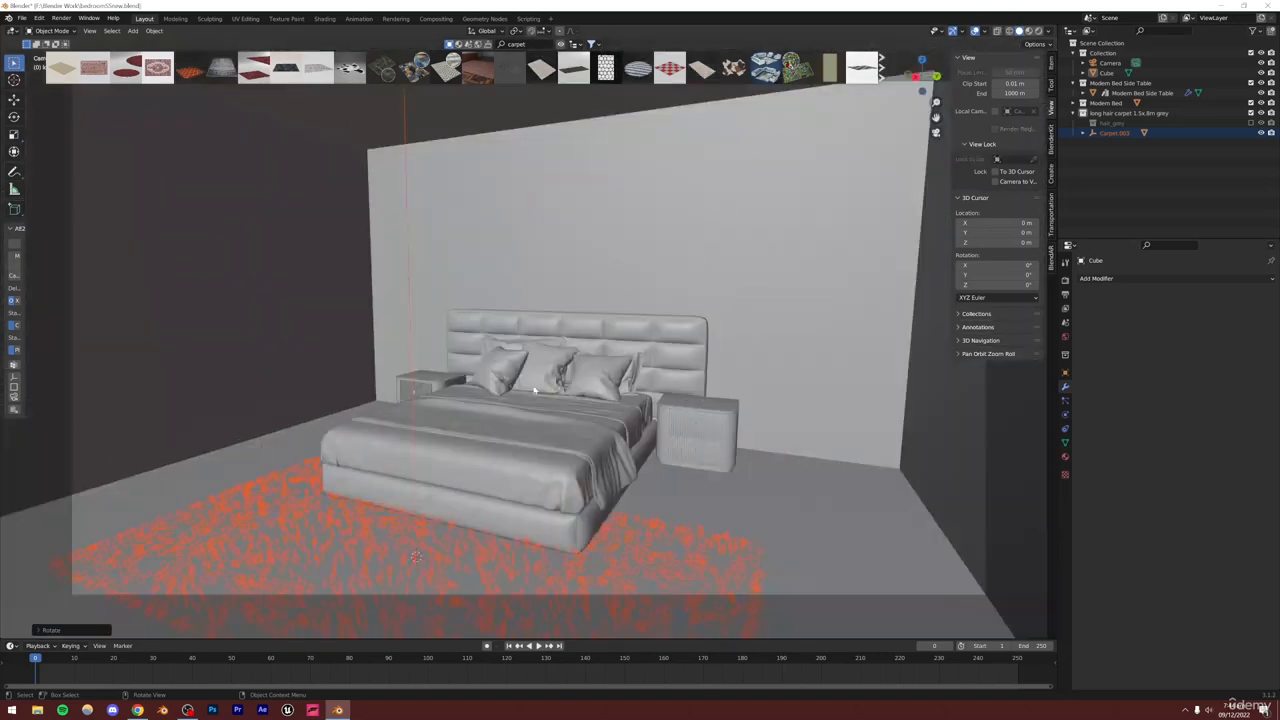
{"action": "key", "text": "g"}
{"action": "key", "text": "shift+z"}
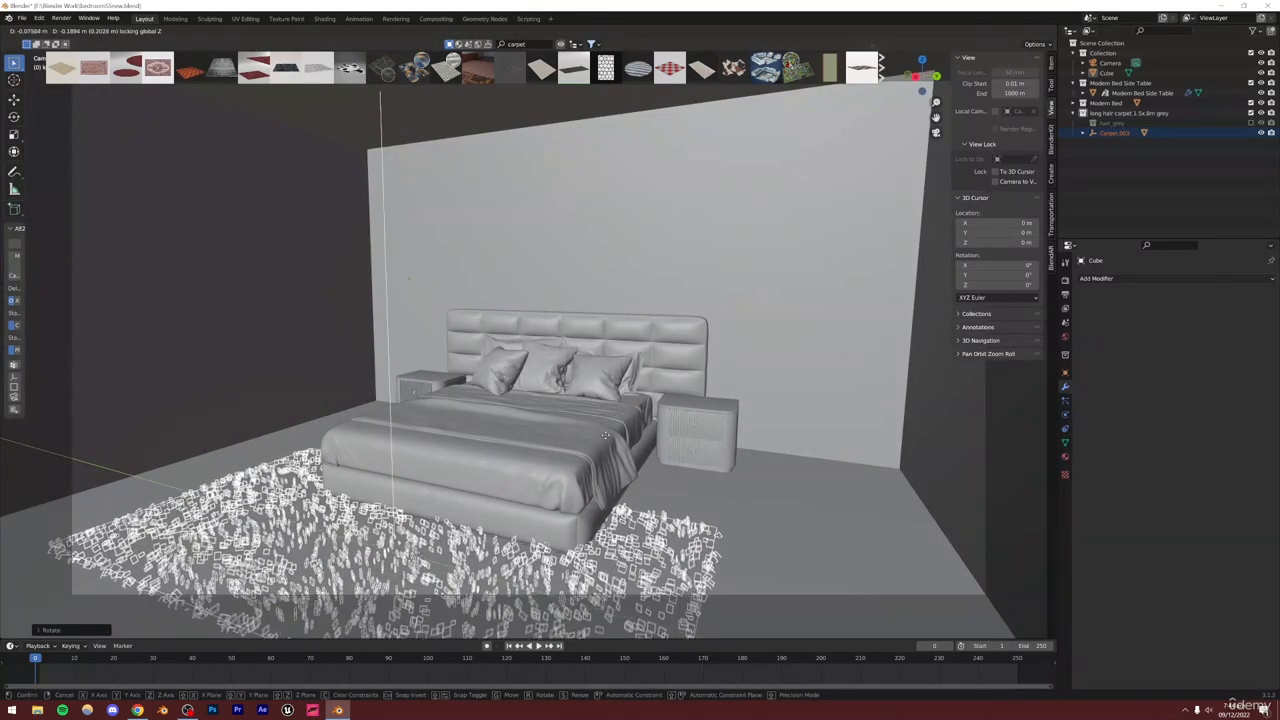
{"action": "left_click", "coordinate": [606, 438]}
Check the bedroom reference images, then search BlenderKit for bedroom assets and drop the TV set into the scene
{"action": "left_click", "coordinate": [137, 710]}
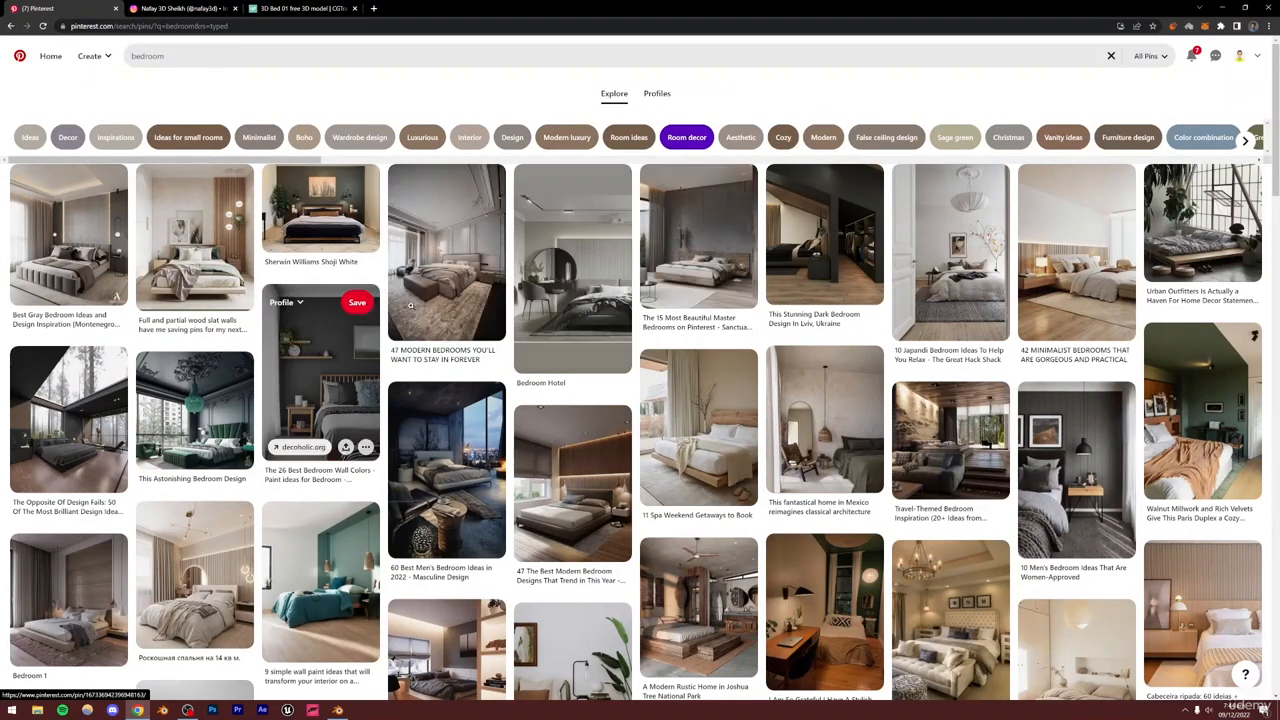
{"action": "key", "text": "alt+Tab"}
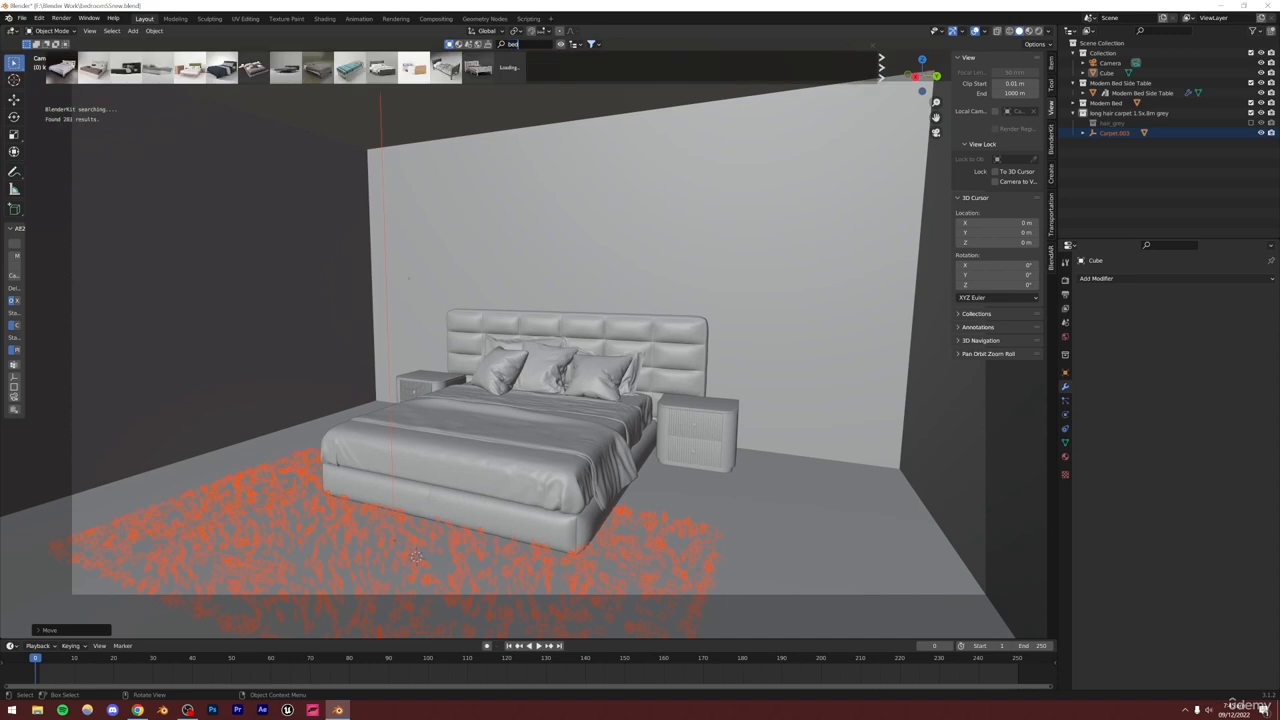
{"action": "left_click", "coordinate": [530, 46]}
{"action": "left_click", "coordinate": [530, 46]}
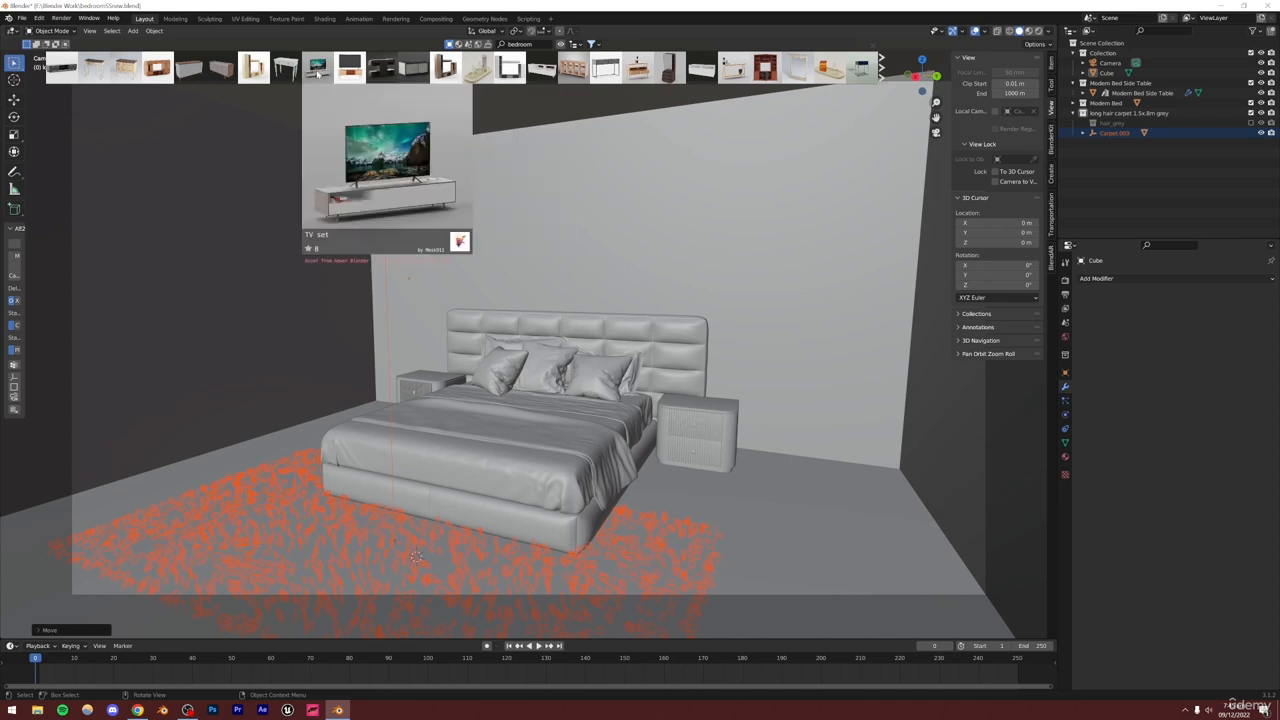
{"action": "left_click_drag", "start_coordinate": [424, 548], "coordinate": [420, 552]}
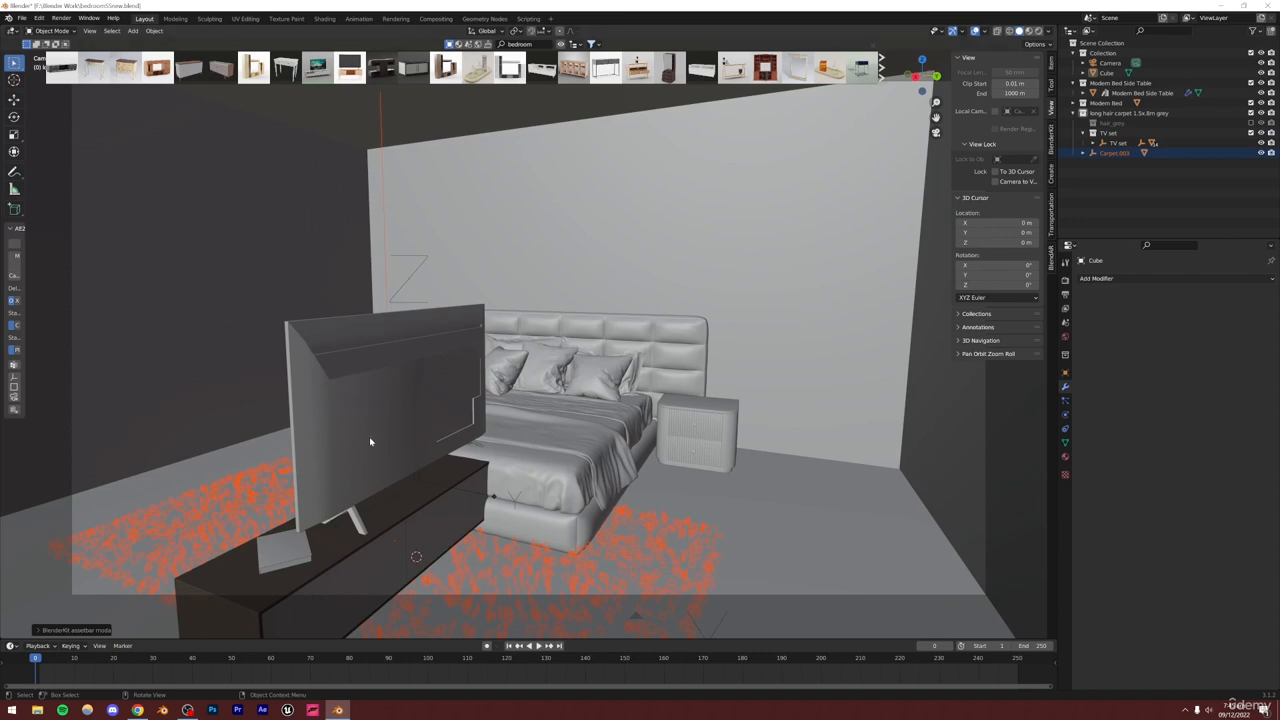
Move the TV set collection to the outliner's top level and select its TV set object
{"action": "left_click_drag", "start_coordinate": [447, 403], "coordinate": [376, 402], "text": "alt"}
{"action": "left_click", "coordinate": [1122, 180]}
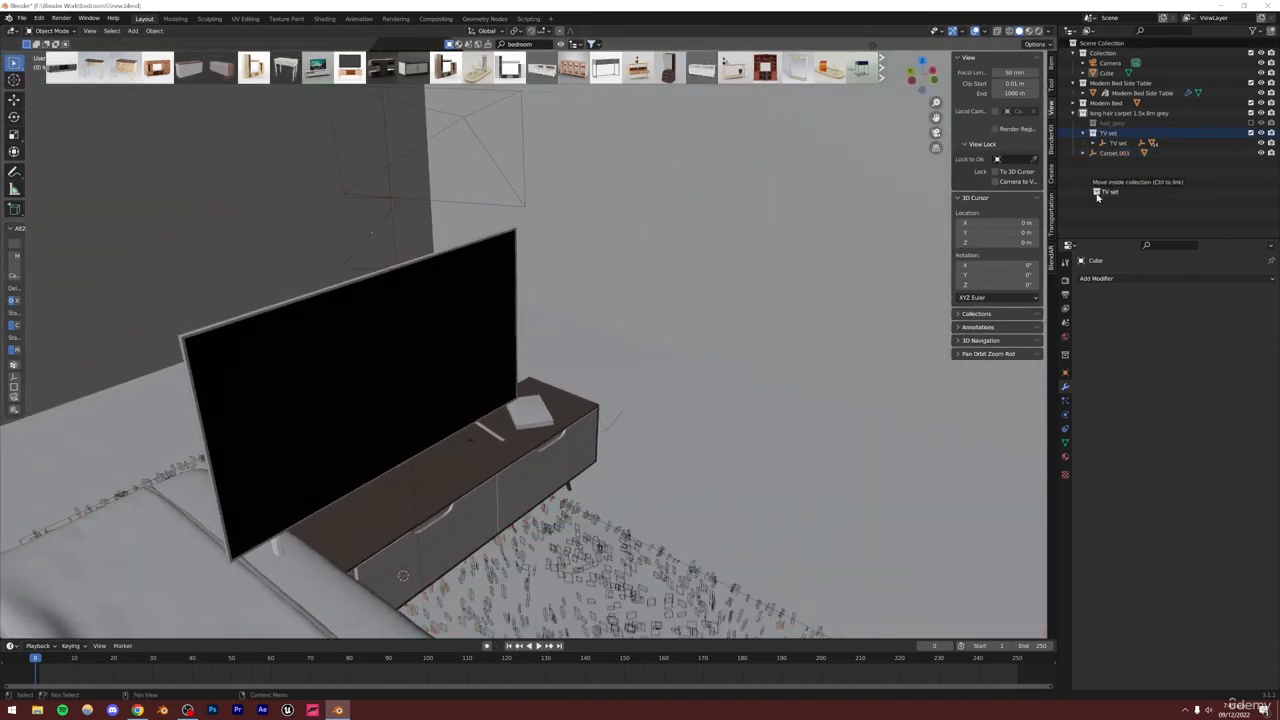
{"action": "right_click", "coordinate": [1093, 143]}
{"action": "left_click", "coordinate": [1093, 146]}
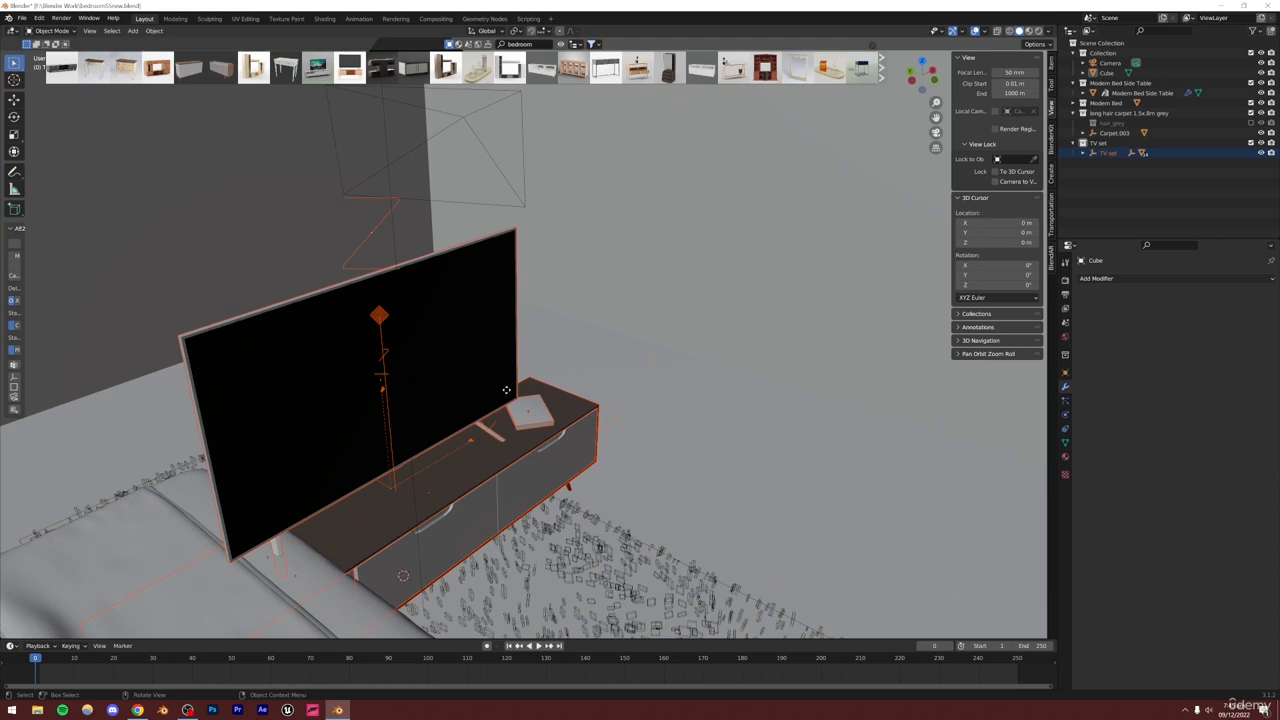
Move the TV set along the vertical axis
{"action": "key", "text": "g"}
{"action": "key", "text": "z"}
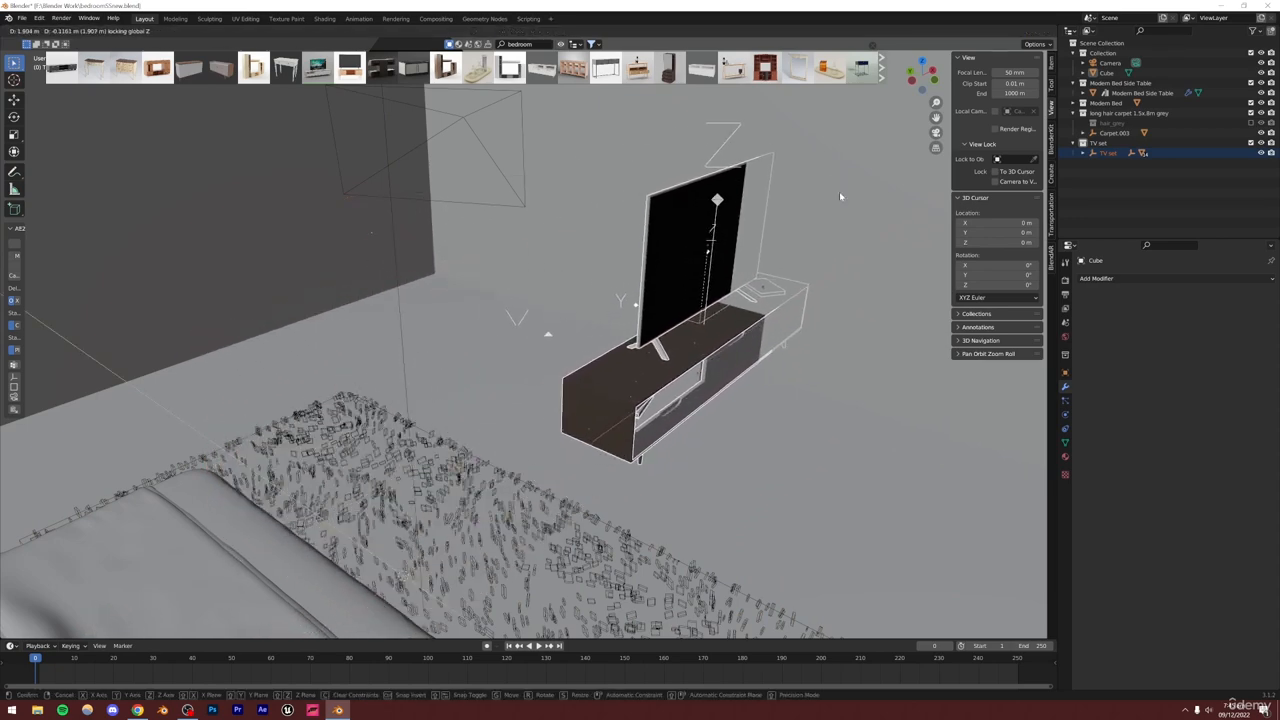
{"action": "left_click", "coordinate": [838, 200]}
Inspect the TV set's placement relative to the bed and walls from several angles
{"action": "middle_click_drag", "start_coordinate": [680, 380], "coordinate": [594, 394]}
{"action": "middle_click", "coordinate": [507, 549], "text": "alt"}
{"action": "scroll", "coordinate": [545, 436], "scroll_direction": "down", "scroll_amount": 4}
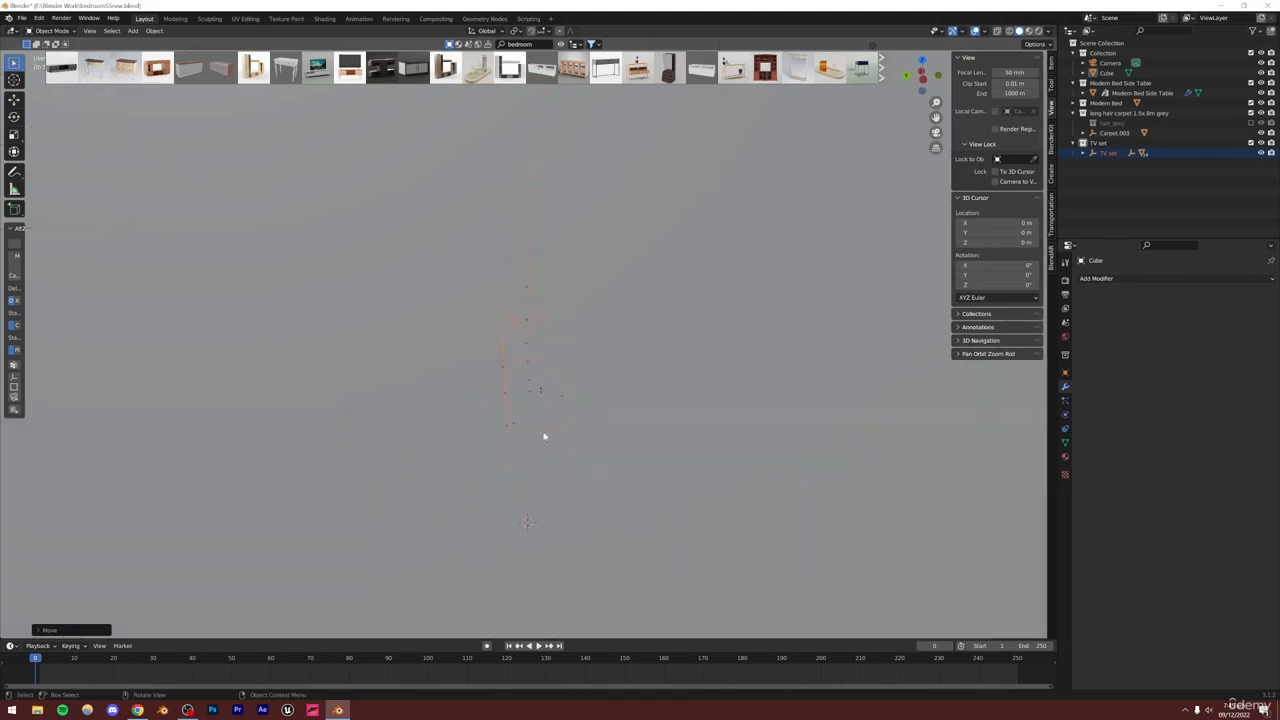
{"action": "middle_click_drag", "start_coordinate": [529, 332], "coordinate": [425, 266]}
{"action": "scroll", "coordinate": [525, 364], "scroll_direction": "up", "scroll_amount": 3}
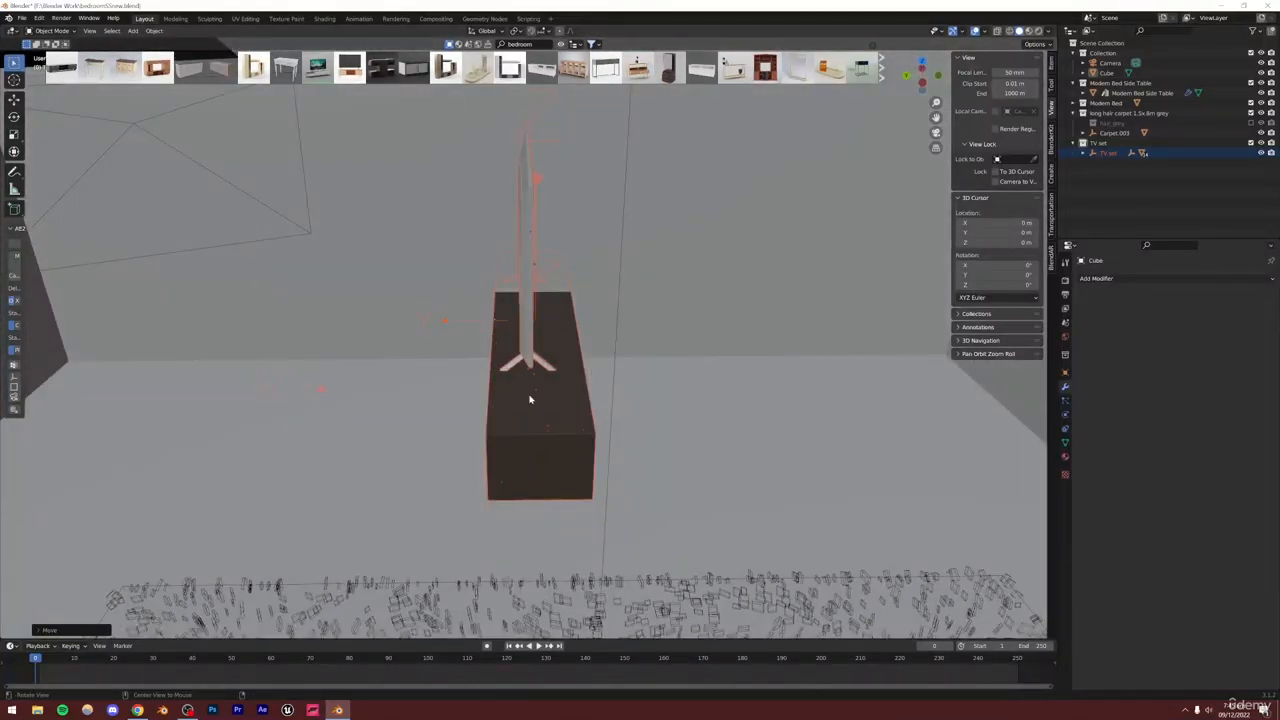
{"action": "middle_click_drag", "start_coordinate": [530, 399], "coordinate": [377, 404], "text": "shift"}
{"action": "scroll", "coordinate": [546, 346], "scroll_direction": "up", "scroll_amount": 3}
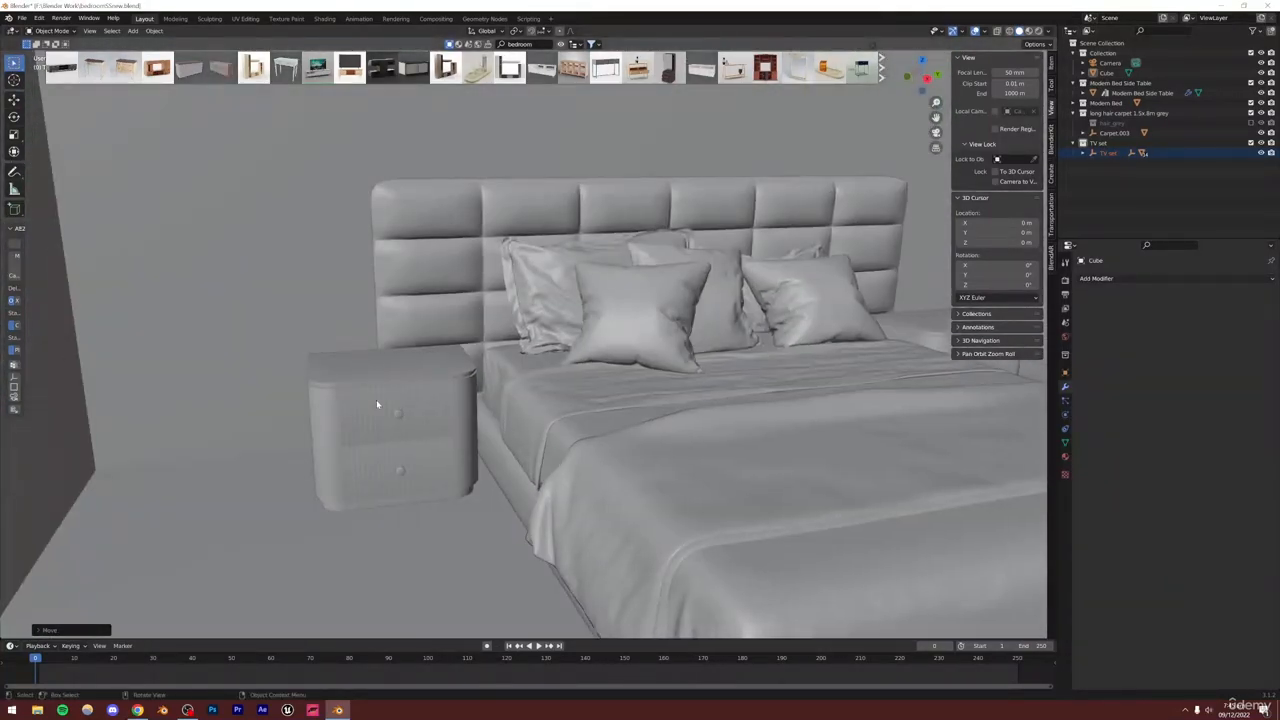
{"action": "scroll", "coordinate": [376, 399], "scroll_direction": "up", "scroll_amount": 8}
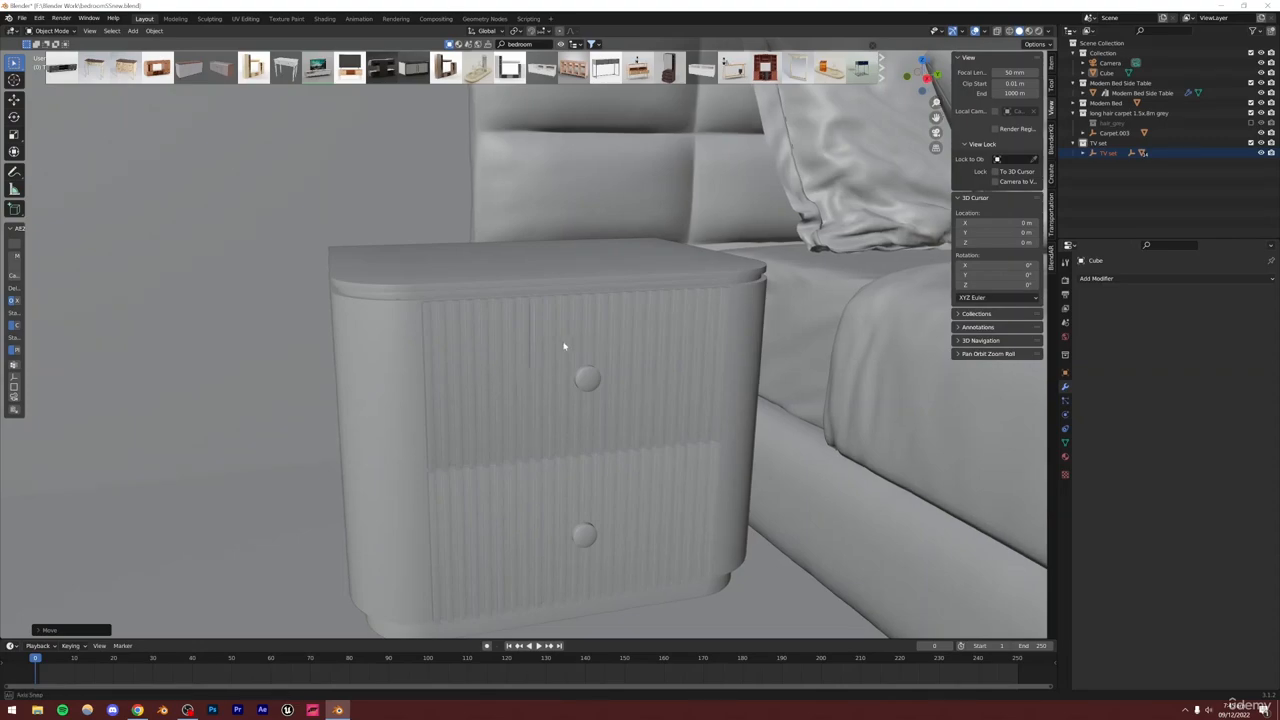
{"action": "middle_click_drag", "start_coordinate": [564, 346], "coordinate": [730, 500]}
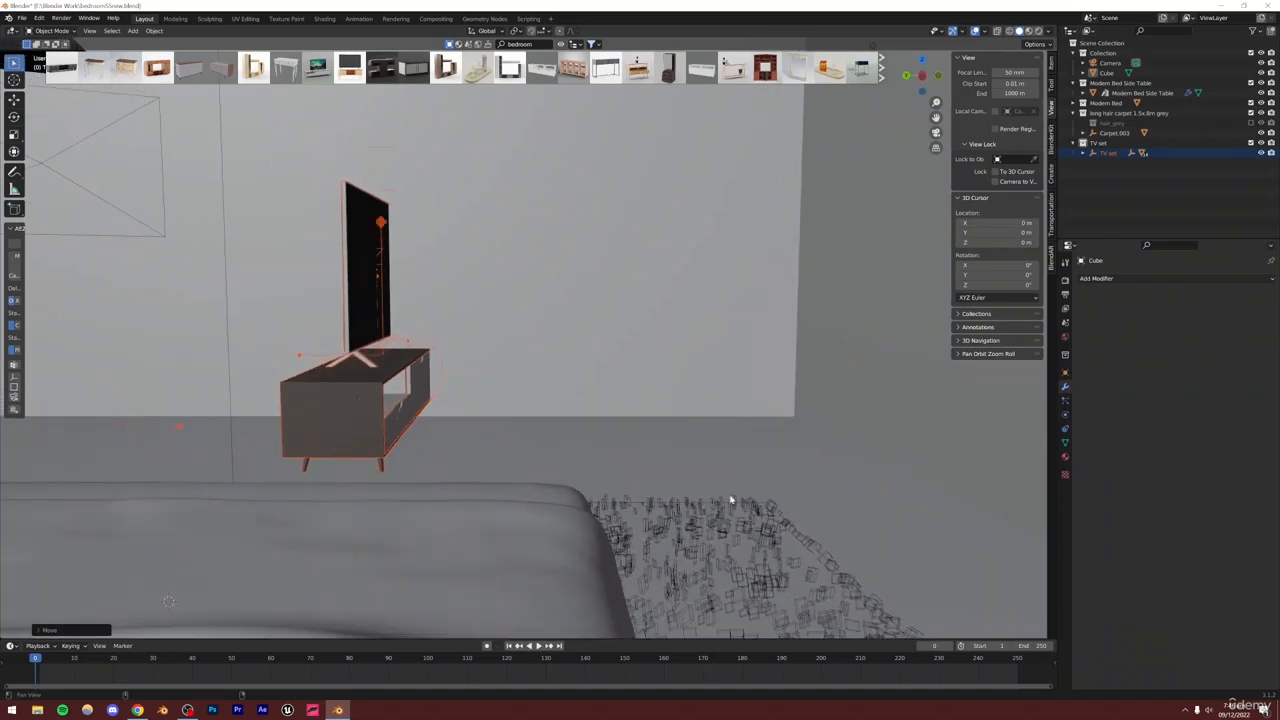
{"action": "middle_click", "coordinate": [304, 387], "text": "alt"}
{"action": "scroll", "coordinate": [553, 356], "scroll_direction": "down", "scroll_amount": 8}
{"action": "mouse_move", "coordinate": [557, 354]}
{"action": "middle_mouse_down"}
{"action": "mouse_move", "coordinate": [566, 394]}
{"action": "mouse_move", "coordinate": [562, 350]}
{"action": "middle_mouse_up"}
{"action": "middle_click_drag", "start_coordinate": [562, 350], "coordinate": [623, 323], "text": "shift"}
Rotate the TV set about -85° around the vertical axis so it faces the bed
{"action": "key", "text": "r"}
{"action": "key", "text": "z"}
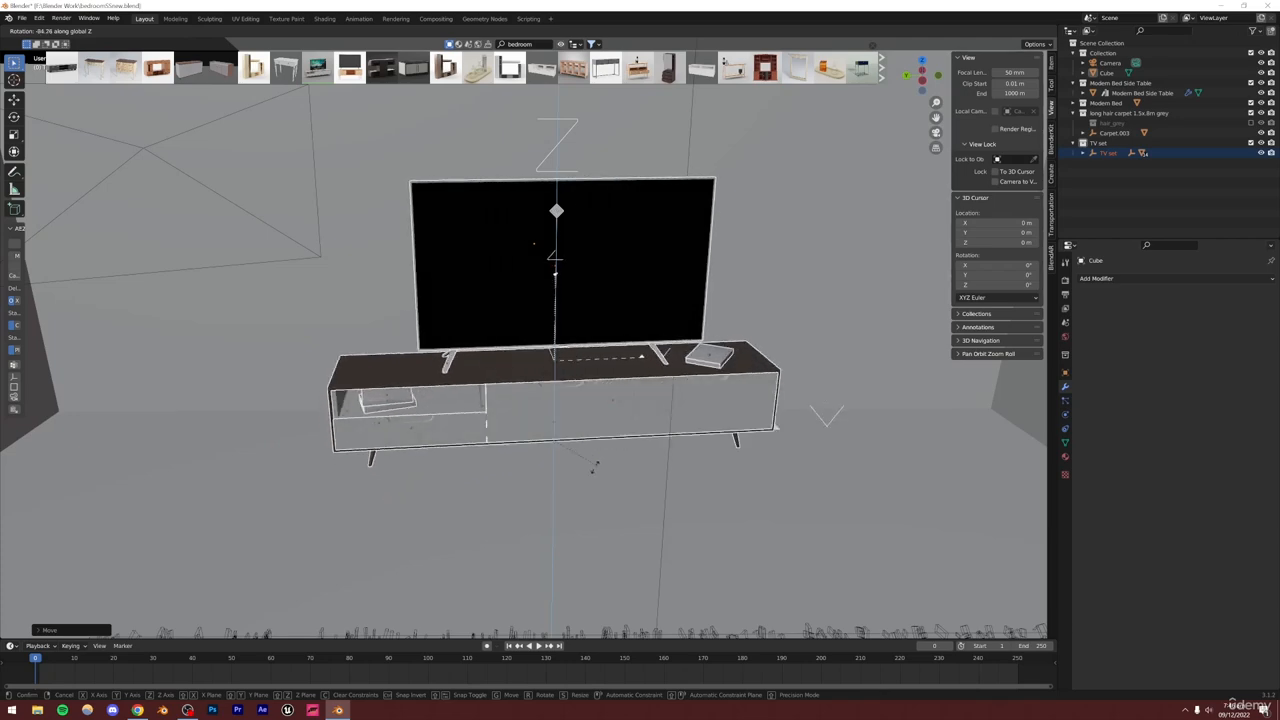
{"action": "left_click", "coordinate": [592, 467]}
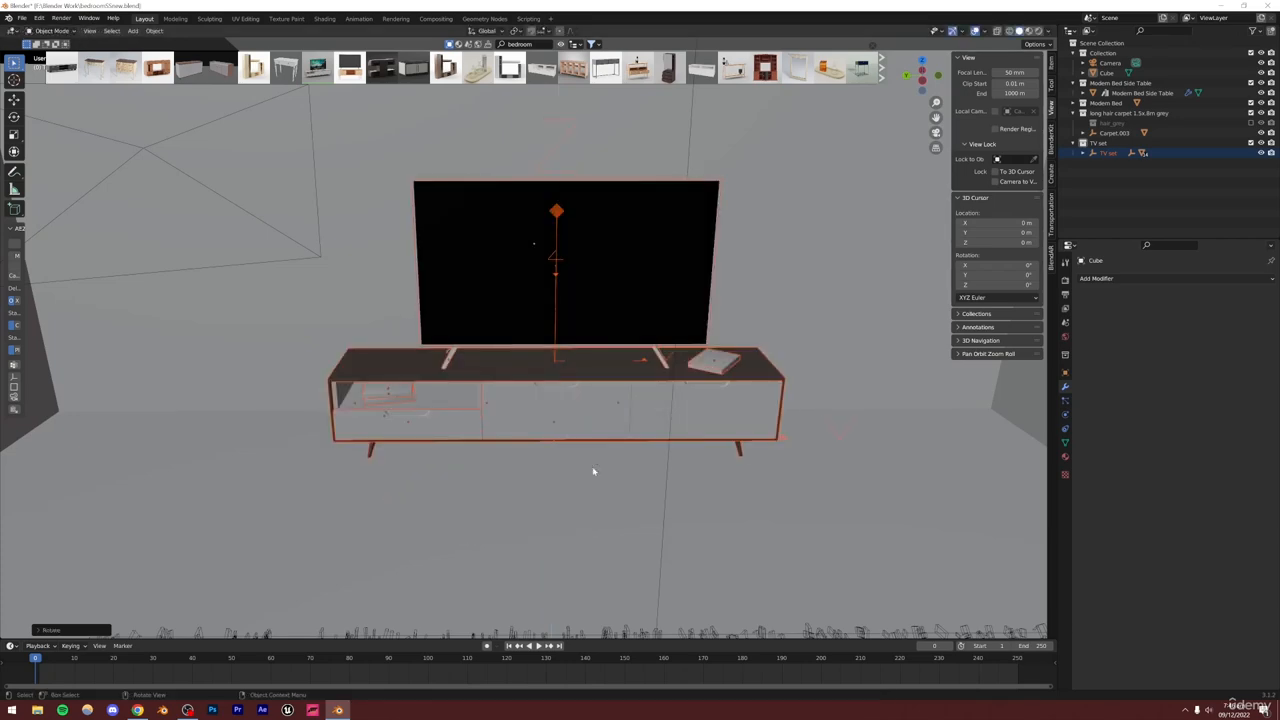
Slide the TV set along the X axis to position it against the wall
{"action": "middle_click_drag", "start_coordinate": [591, 466], "coordinate": [669, 377]}
{"action": "key", "text": "g"}
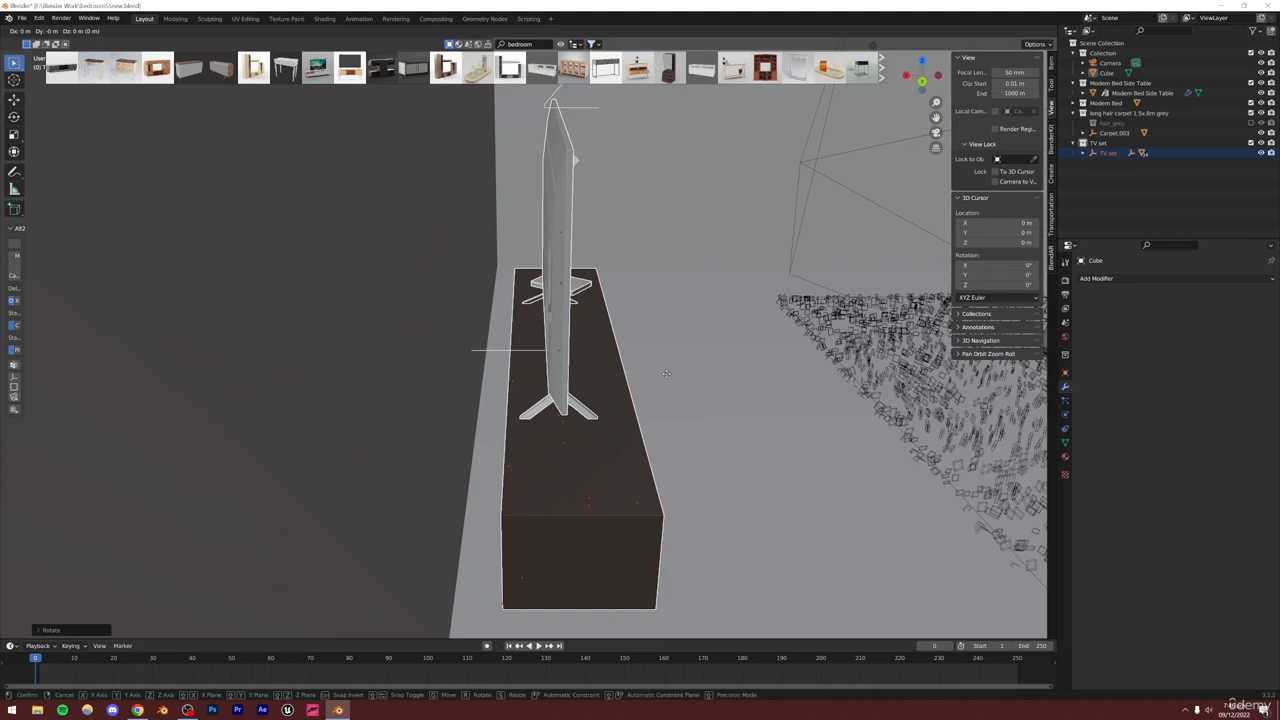
{"action": "key", "text": "x"}
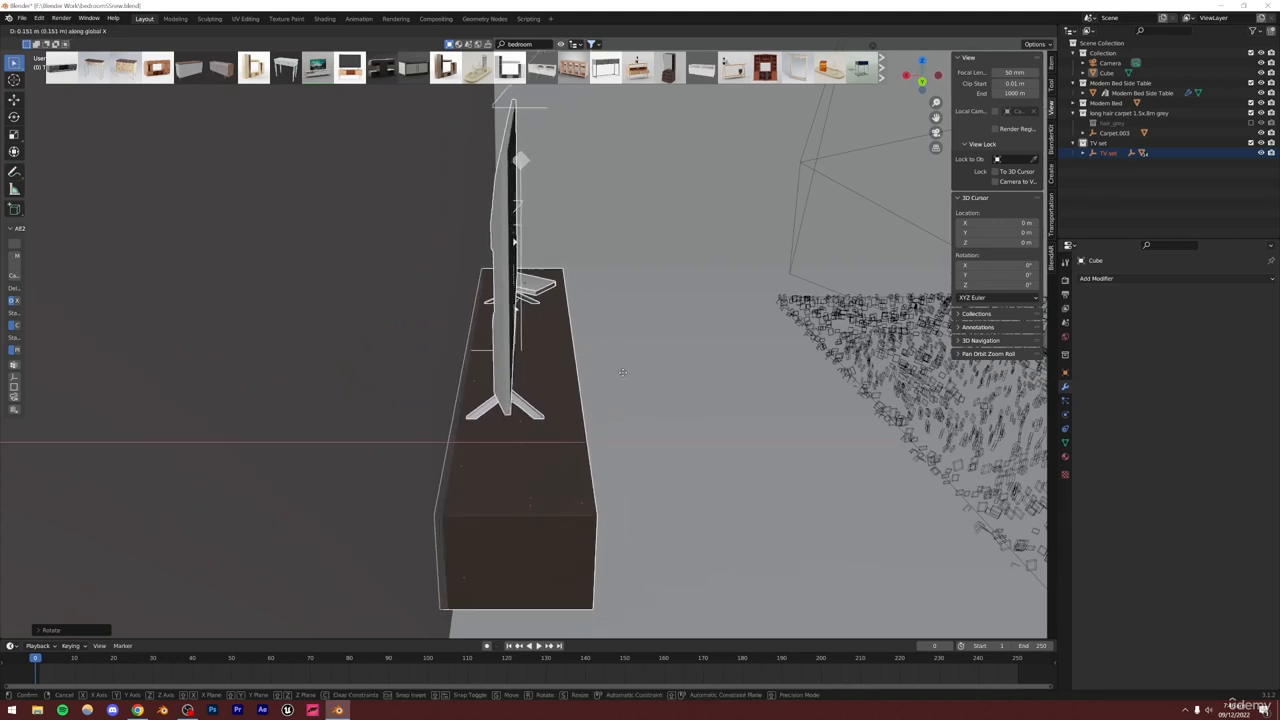
{"action": "left_click", "coordinate": [637, 376]}
{"action": "middle_click_drag", "start_coordinate": [637, 376], "coordinate": [592, 415]}
{"action": "key", "text": "g"}
{"action": "key", "text": "x"}
{"action": "left_click", "coordinate": [640, 350]}
Browse the BlenderKit book shelf search results
{"action": "middle_click_drag", "start_coordinate": [561, 465], "coordinate": [558, 481]}
{"action": "scroll", "coordinate": [558, 481], "scroll_direction": "up", "scroll_amount": 3}
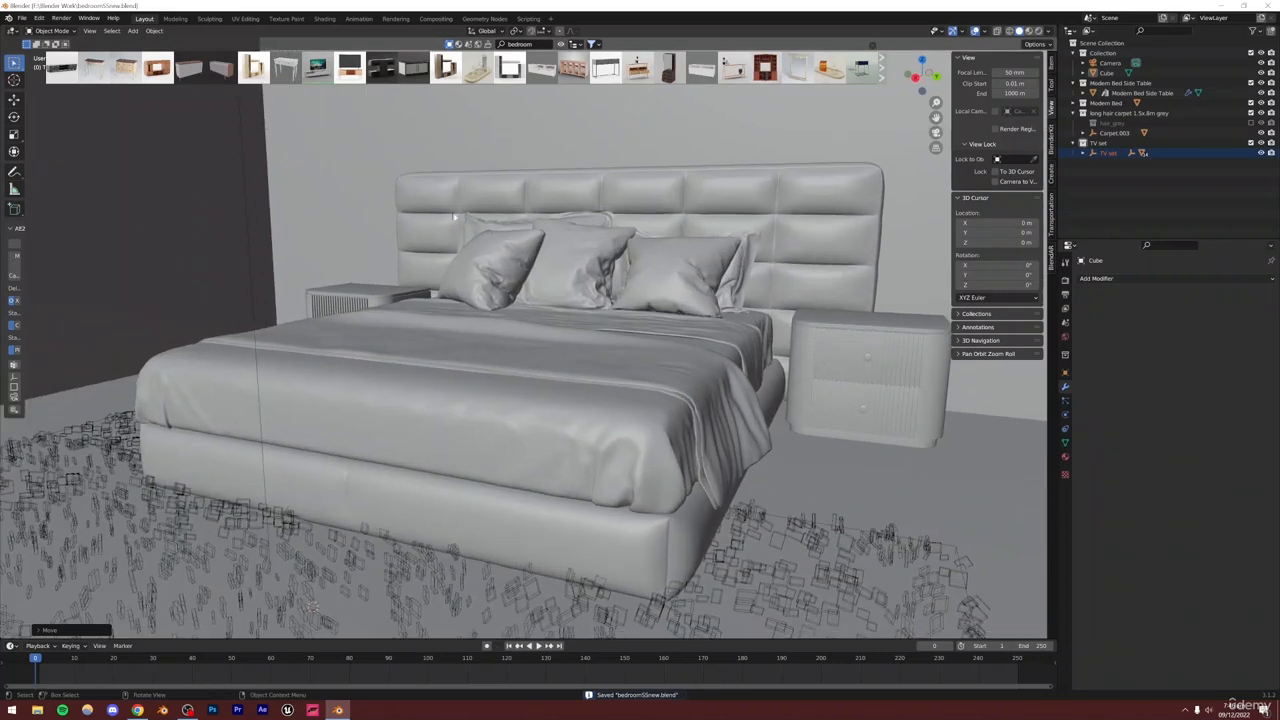
{"action": "mouse_move", "coordinate": [382, 72]}
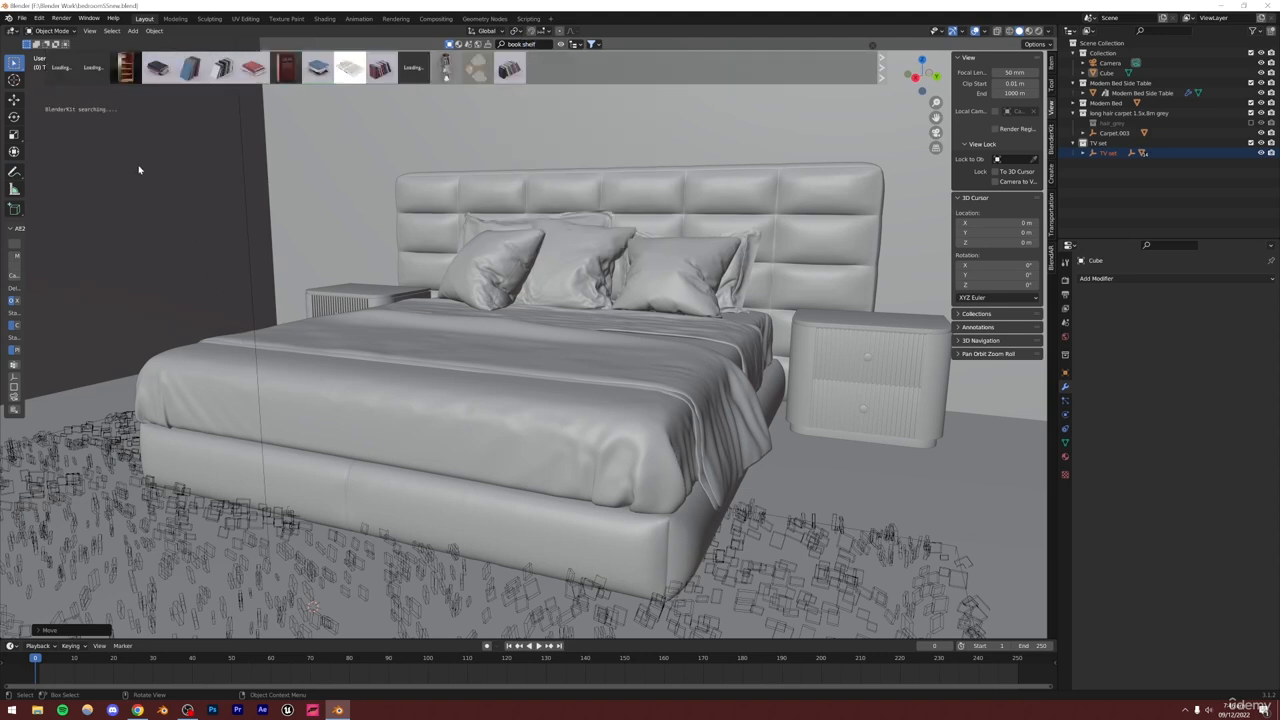
{"action": "mouse_move", "coordinate": [124, 68]}
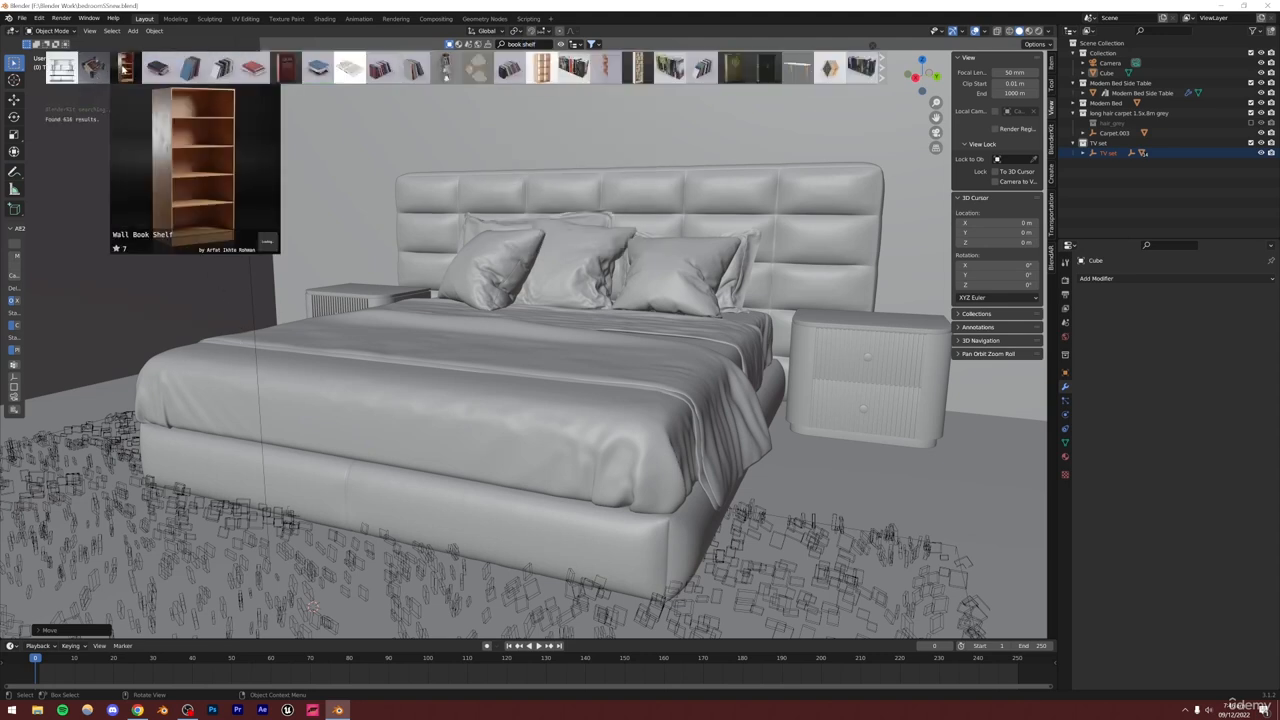
{"action": "mouse_move", "coordinate": [64, 68]}
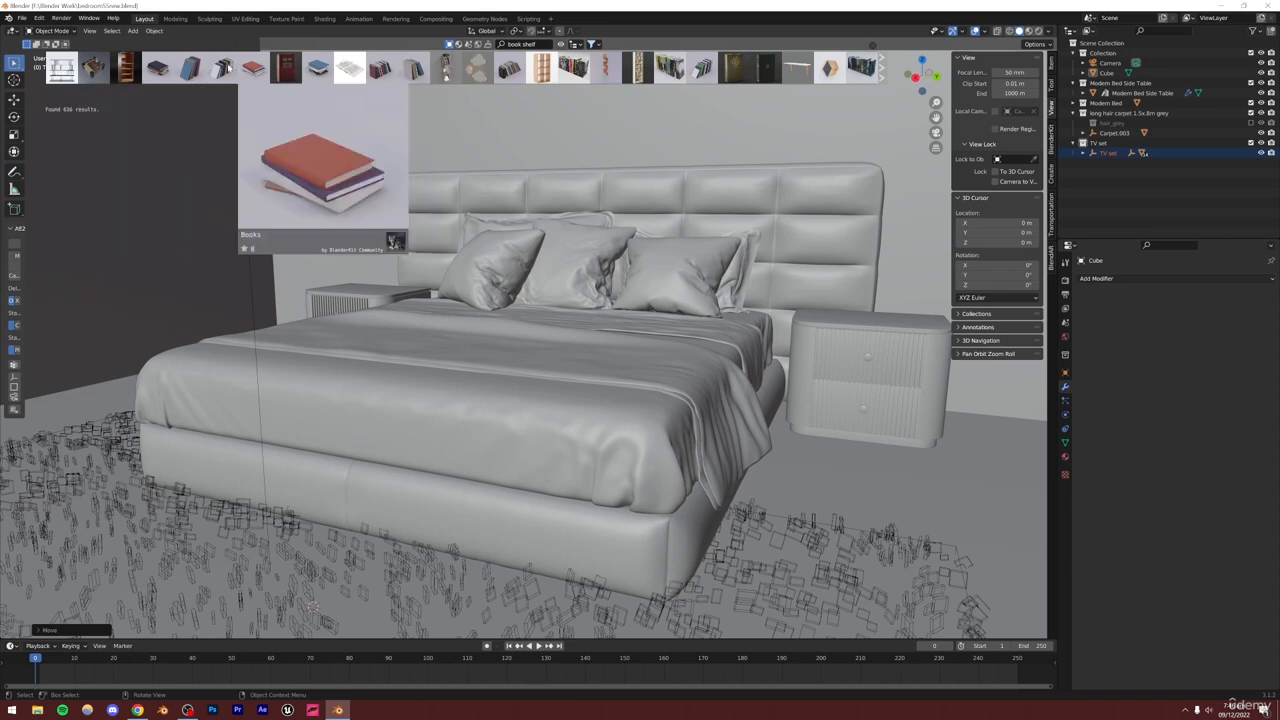
{"action": "mouse_move", "coordinate": [205, 66]}
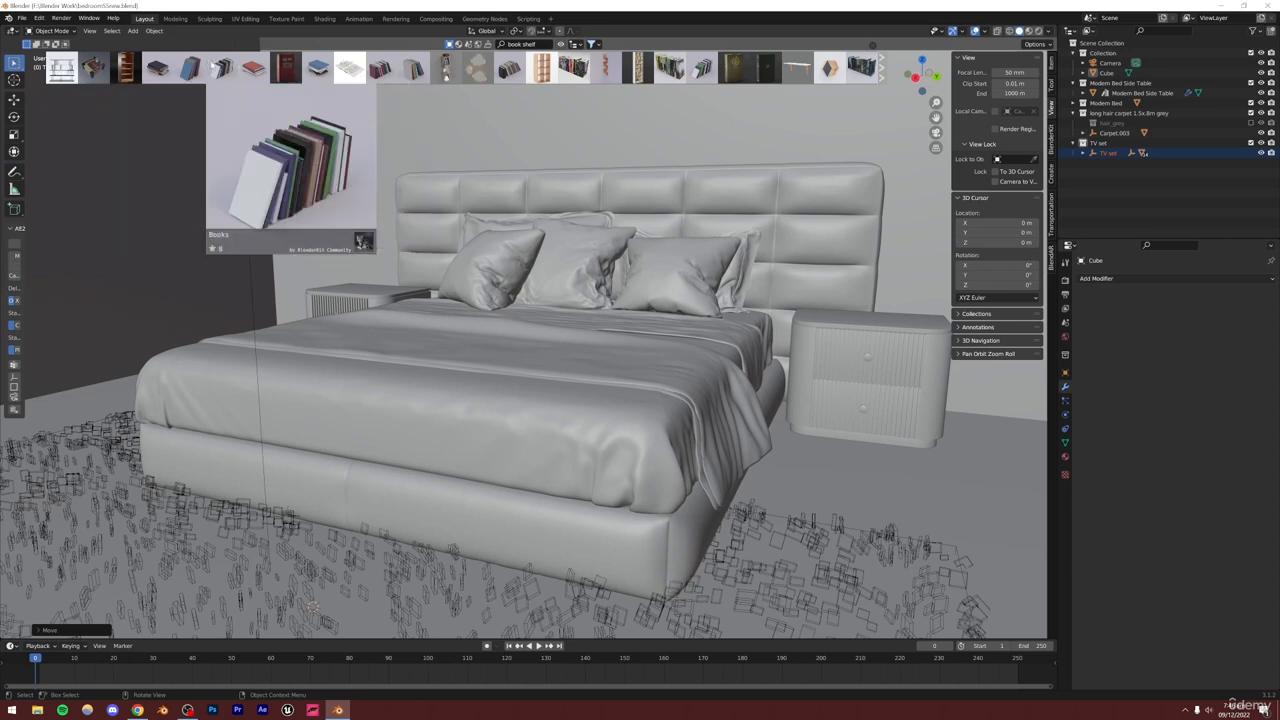
{"action": "mouse_move", "coordinate": [293, 70]}
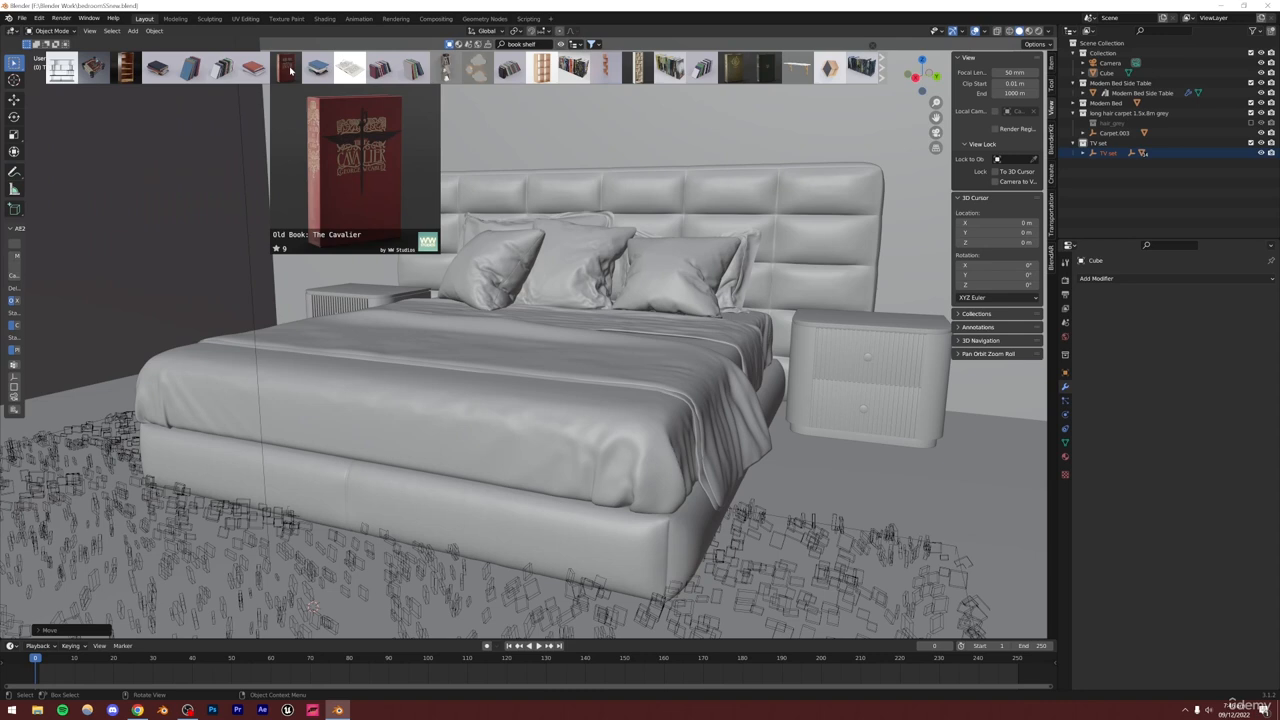
{"action": "mouse_move", "coordinate": [332, 67]}
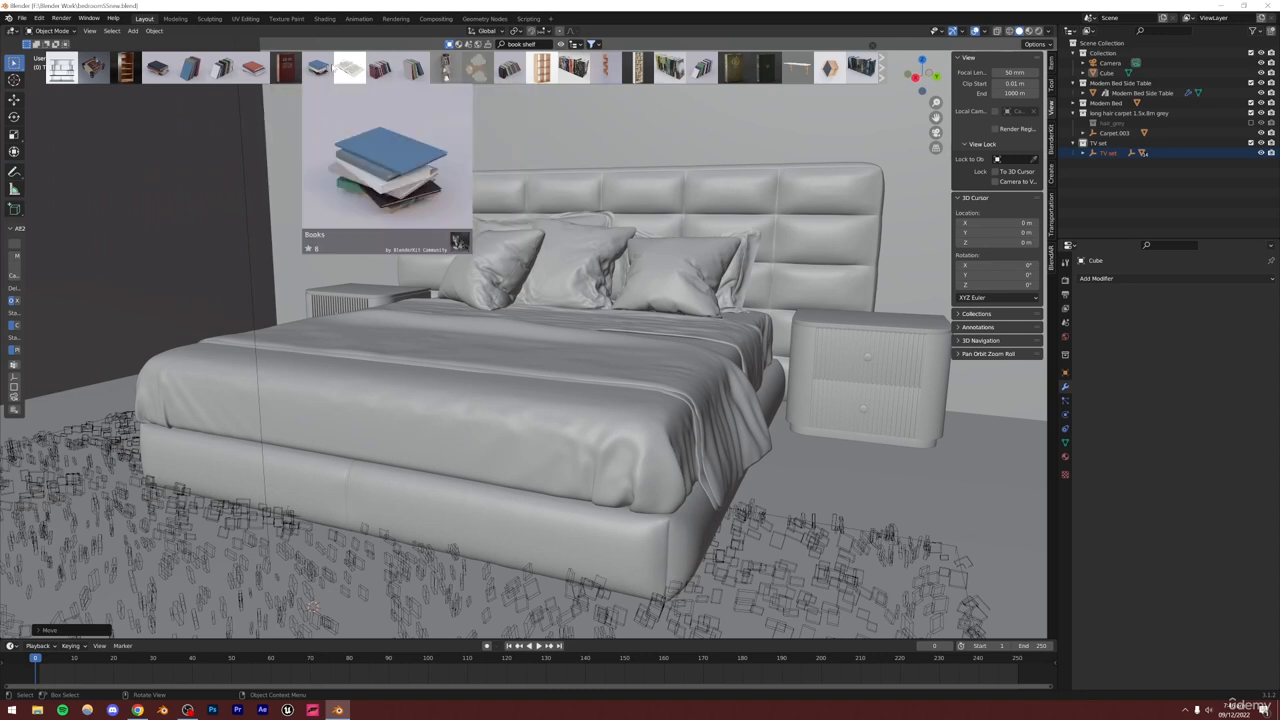
{"action": "mouse_move", "coordinate": [510, 67]}
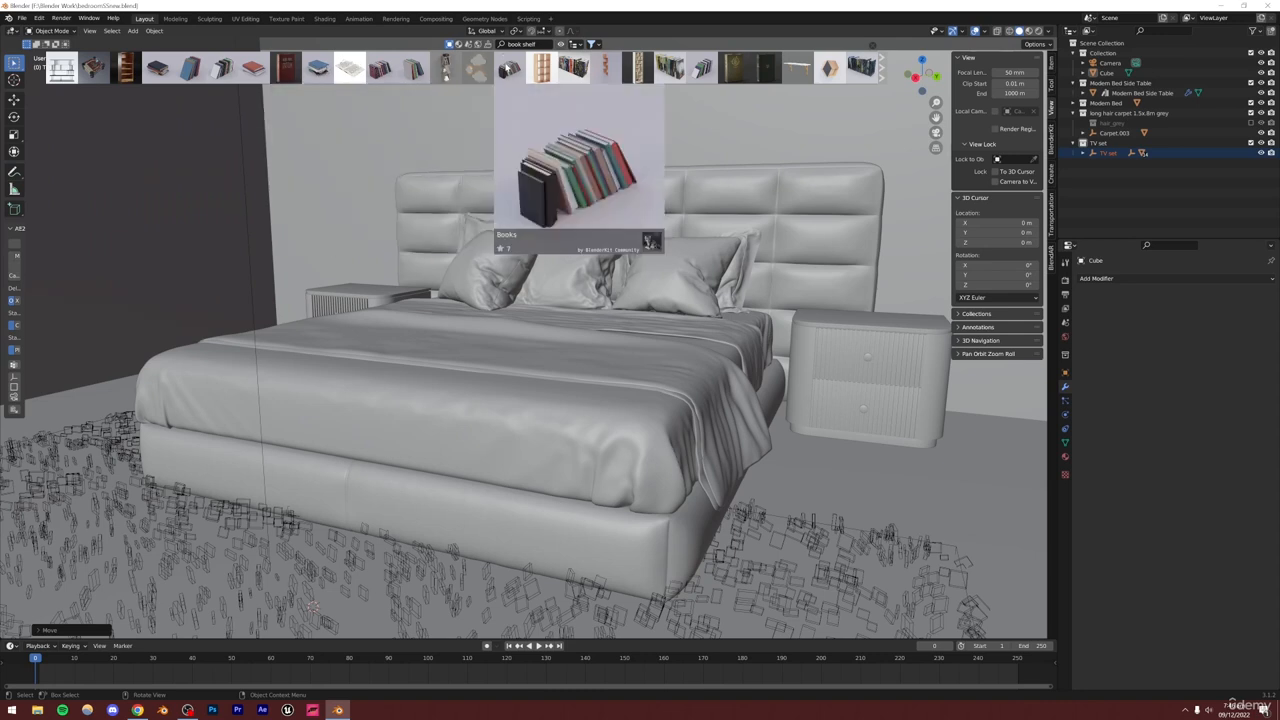
{"action": "mouse_move", "coordinate": [637, 67]}
{"action": "mouse_move", "coordinate": [702, 68]}
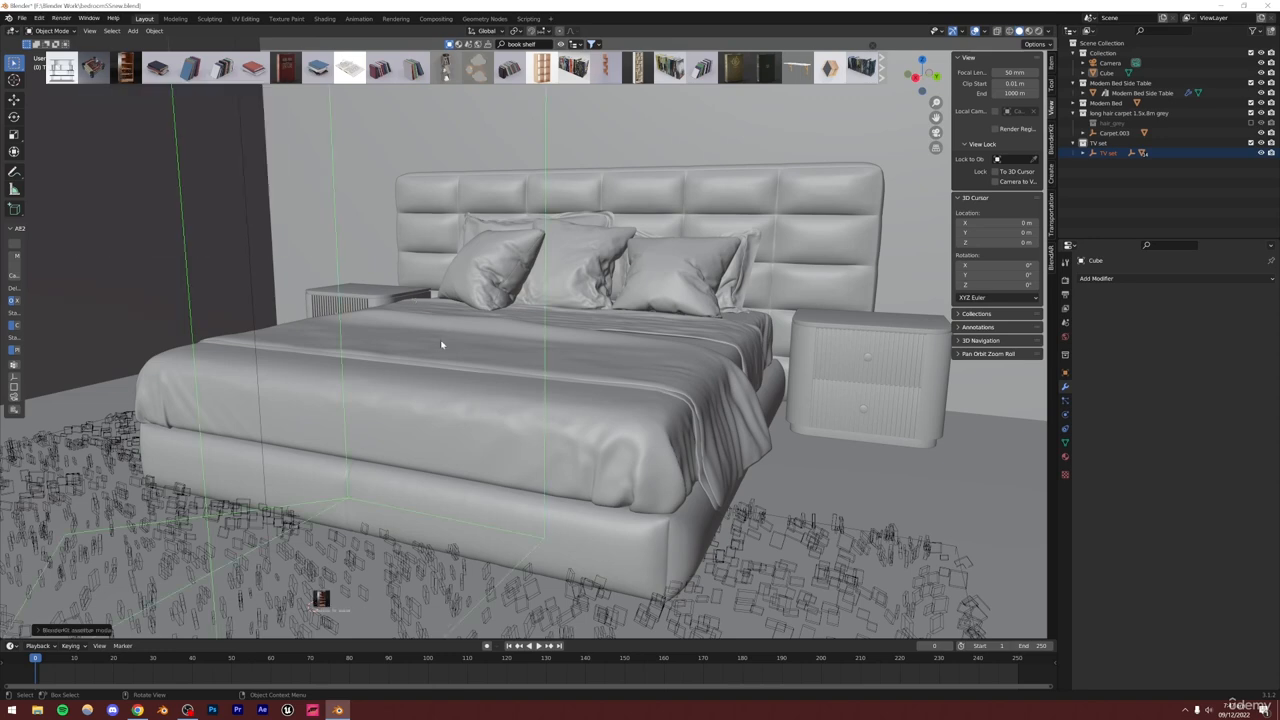
Add the Wall Book Shelf asset beside the bed and move its collection to the outliner's top level
{"action": "middle_click_drag", "start_coordinate": [434, 354], "coordinate": [659, 399]}
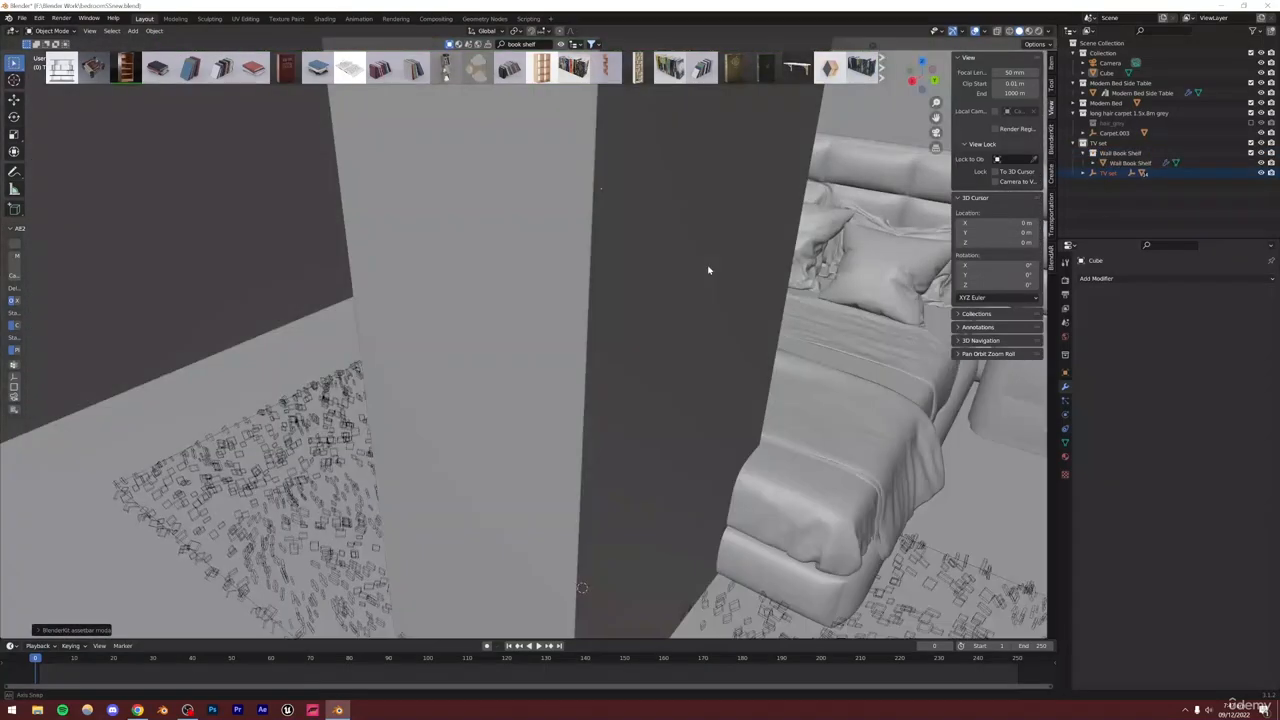
{"action": "middle_click_drag", "start_coordinate": [709, 269], "coordinate": [884, 234]}
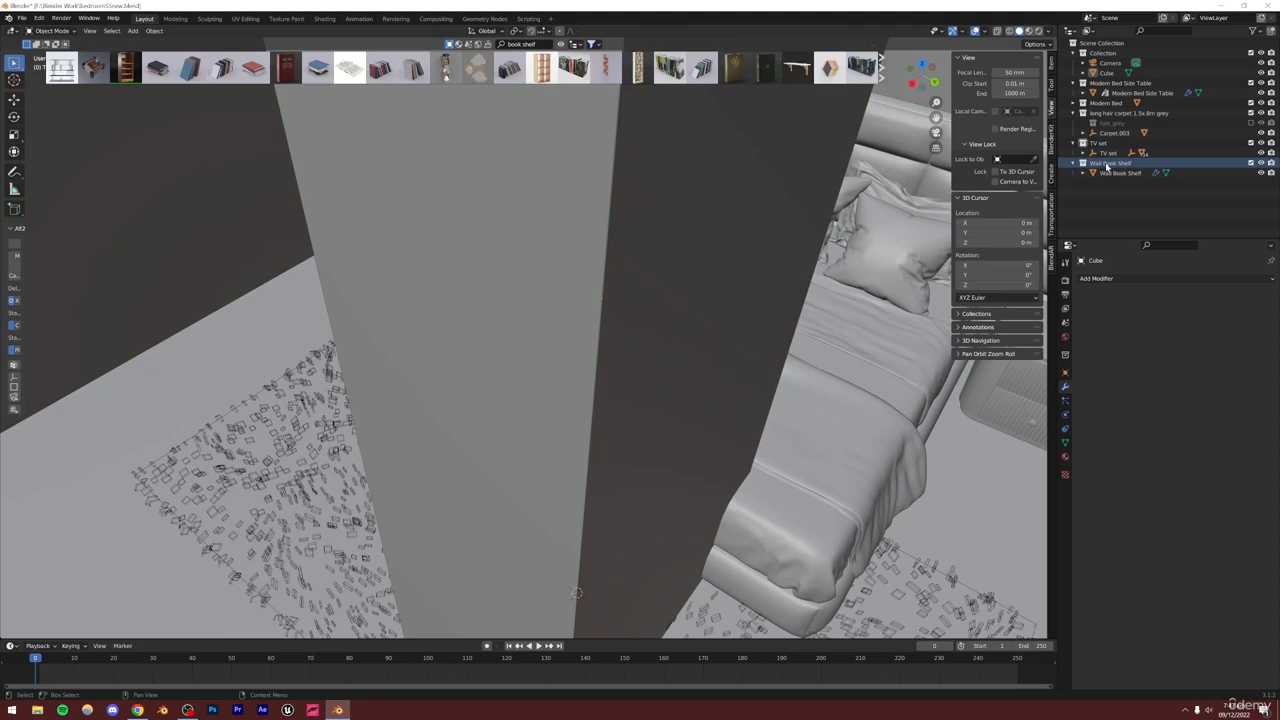
{"action": "right_click", "coordinate": [1107, 166]}
{"action": "left_click", "coordinate": [1058, 171]}
Rotate the wall bookshelf around the vertical axis
{"action": "key", "text": "r"}
{"action": "key", "text": "z"}
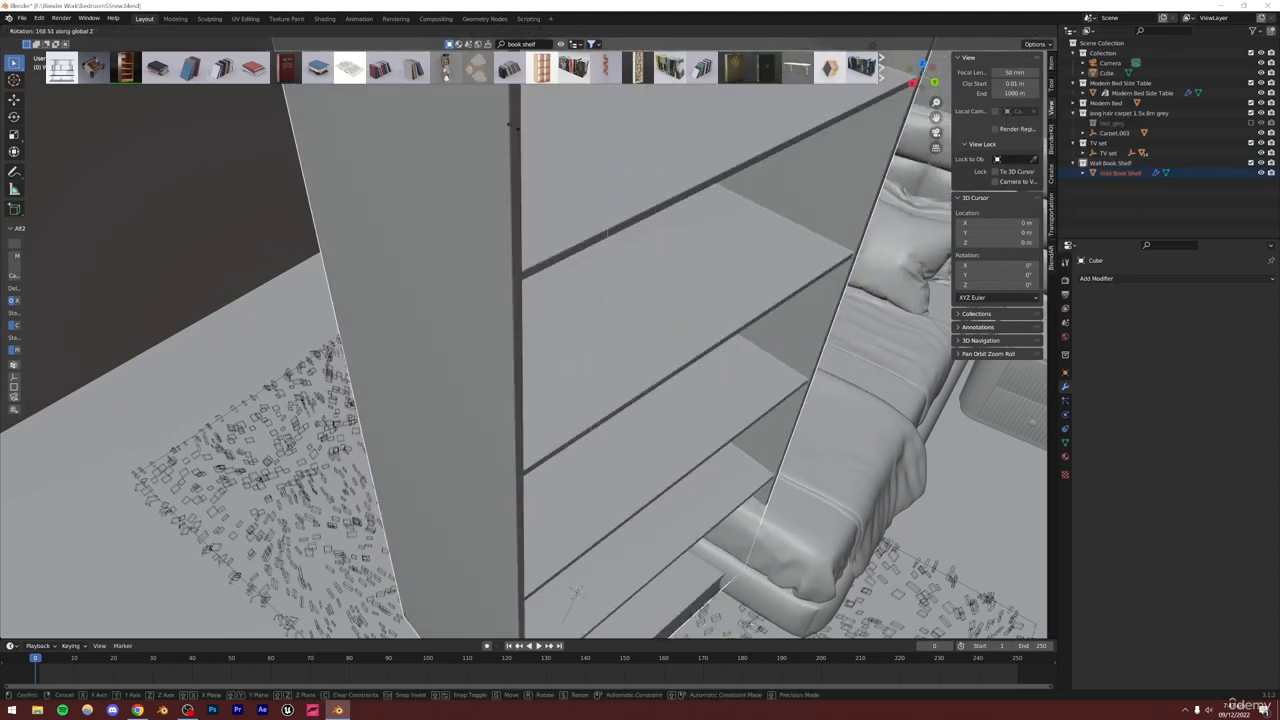
{"action": "left_click", "coordinate": [510, 122]}
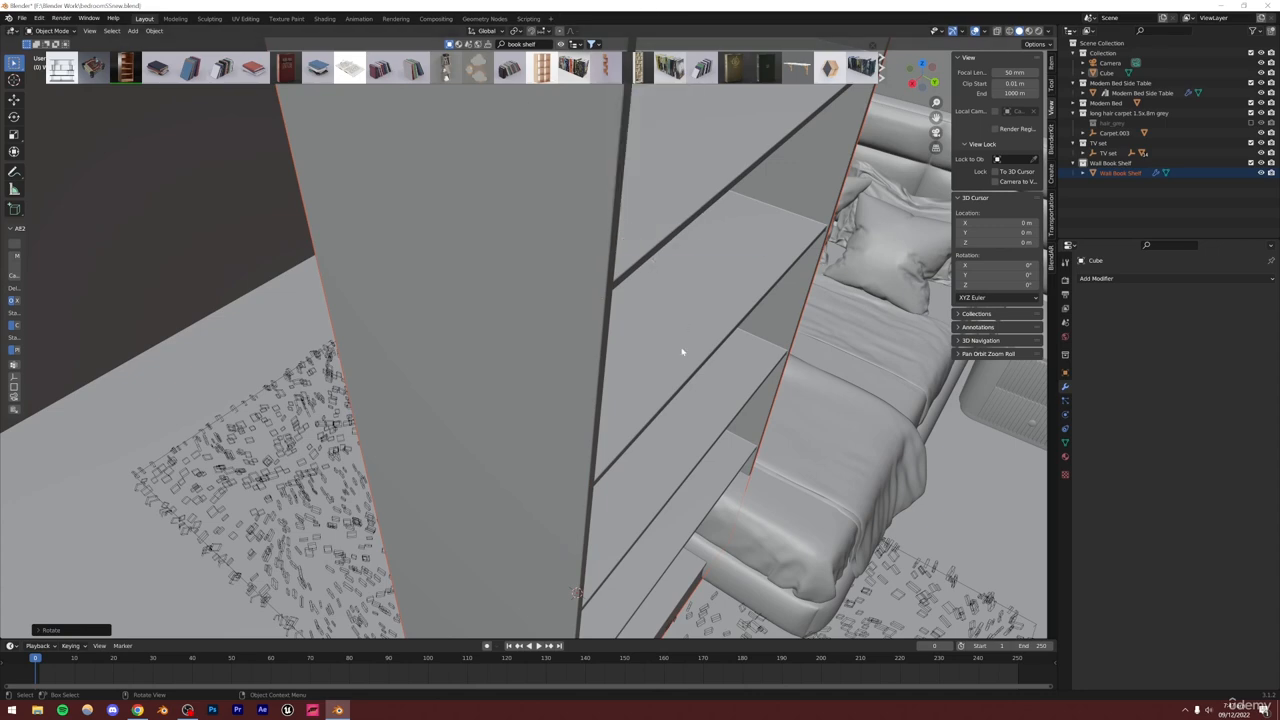
{"action": "scroll", "coordinate": [682, 351], "scroll_direction": "down", "scroll_amount": 8}
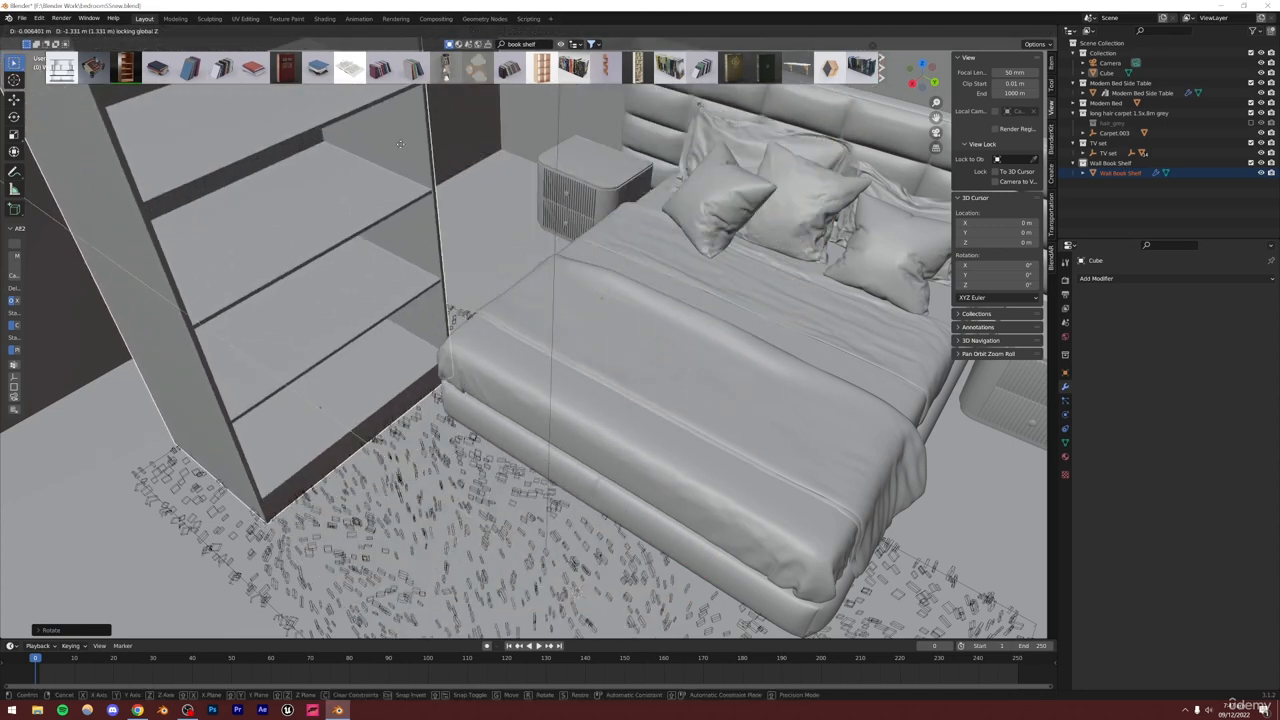
Move the wall bookshelf along the vertical axis onto the floor
{"action": "key", "text": "g"}
{"action": "key", "text": "z"}
{"action": "left_click", "coordinate": [330, 60]}
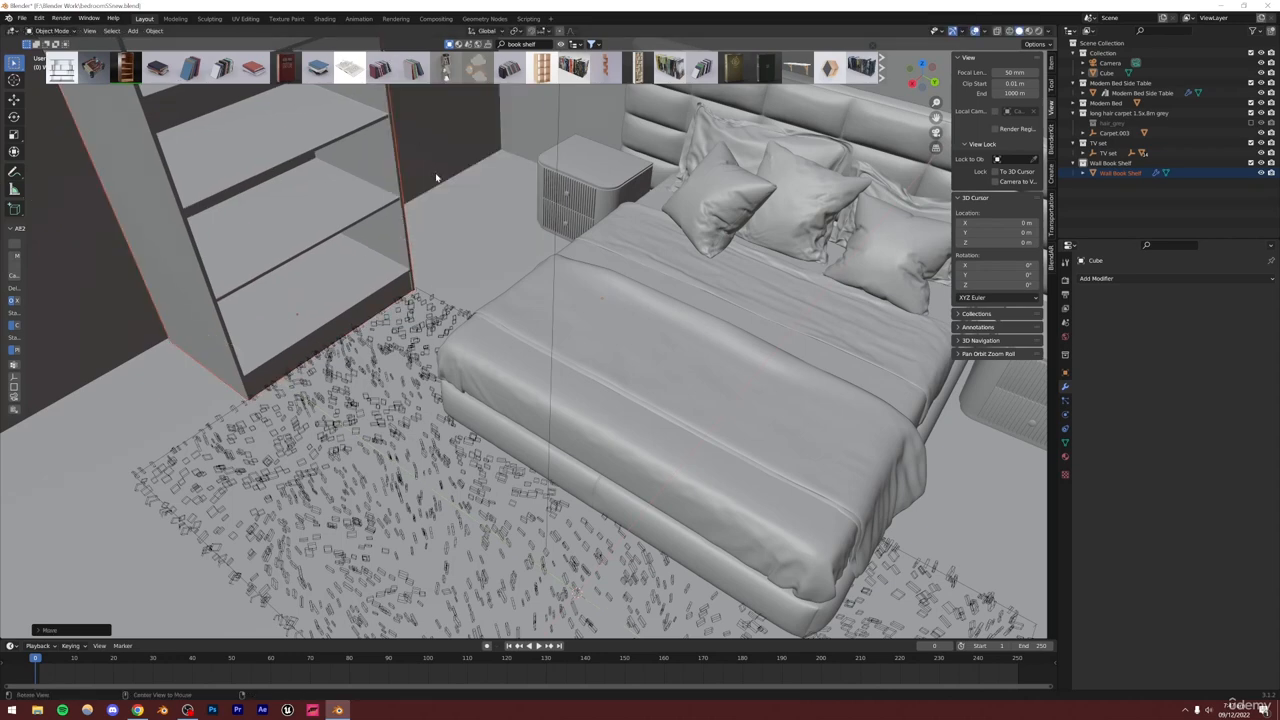
Scale the wall bookshelf to about 0.96 along the Y axis
{"action": "middle_click_drag", "start_coordinate": [300, 190], "coordinate": [557, 325]}
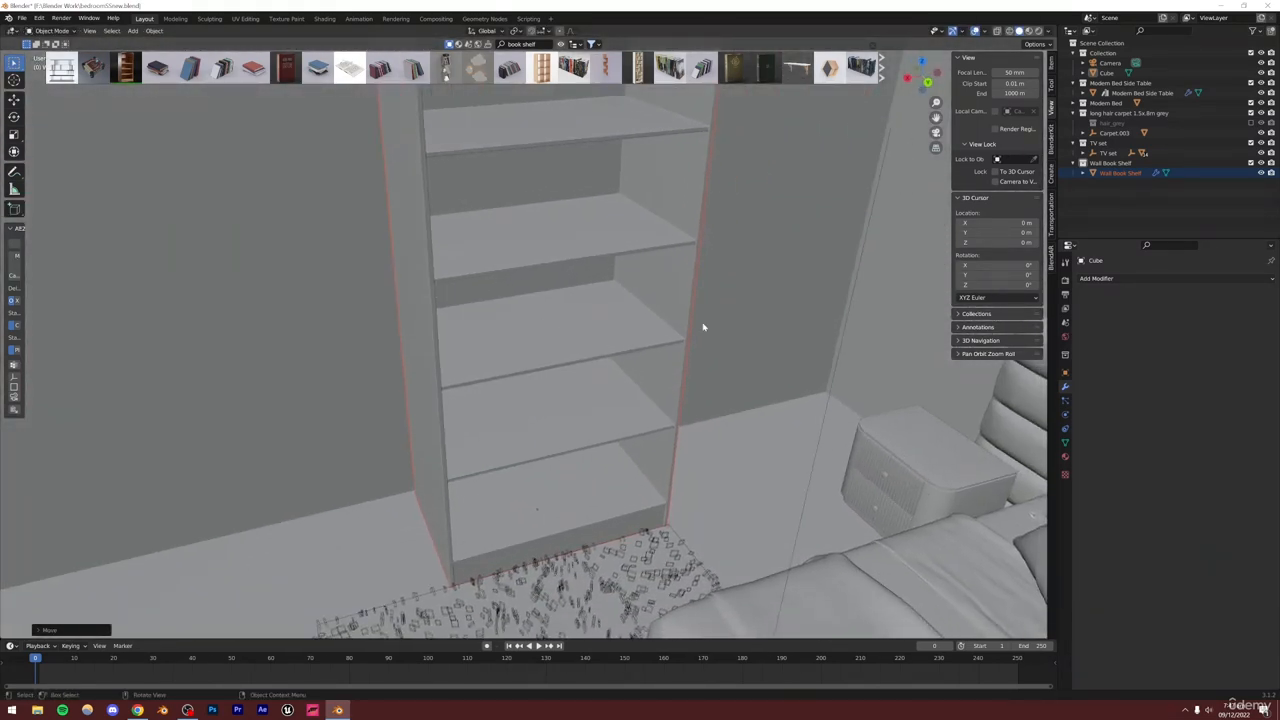
{"action": "key", "text": "s"}
{"action": "key", "text": "x"}
{"action": "key", "text": "y"}
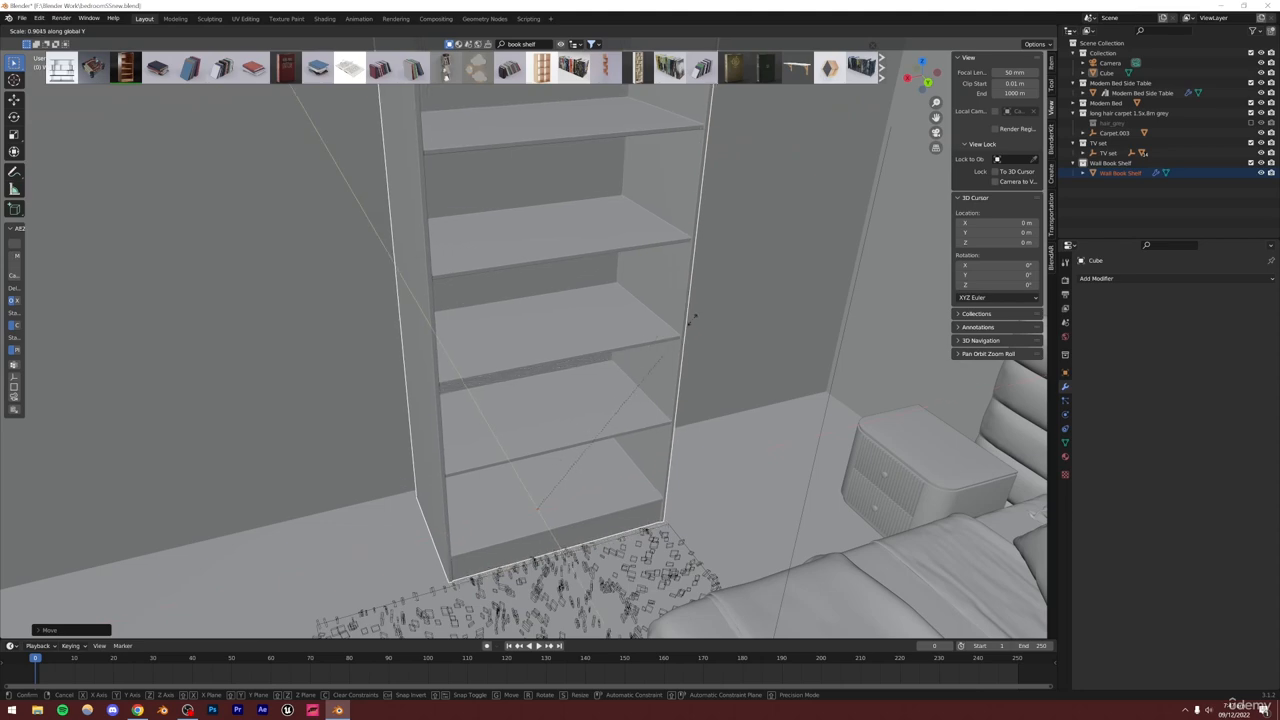
{"action": "left_click", "coordinate": [683, 390]}
Shift the wall bookshelf slightly along the X axis
{"action": "middle_click_drag", "start_coordinate": [683, 390], "coordinate": [743, 377]}
{"action": "key", "text": "g"}
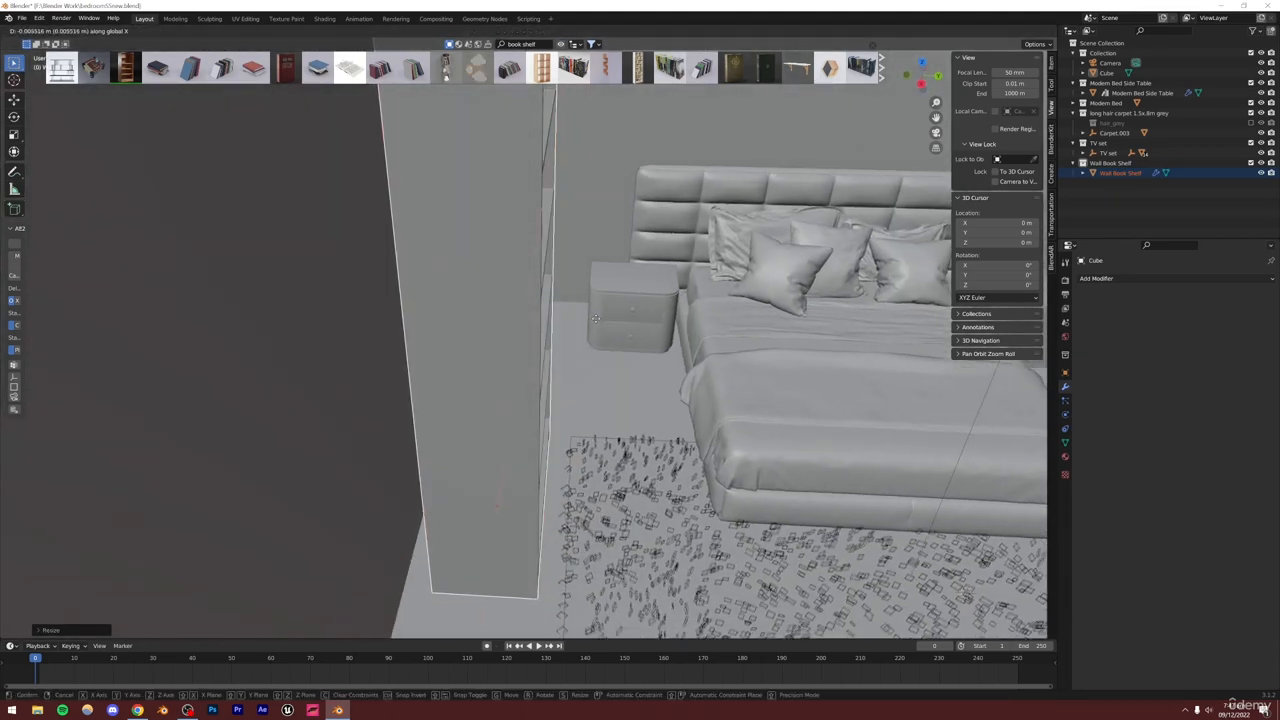
{"action": "left_click", "coordinate": [590, 320]}
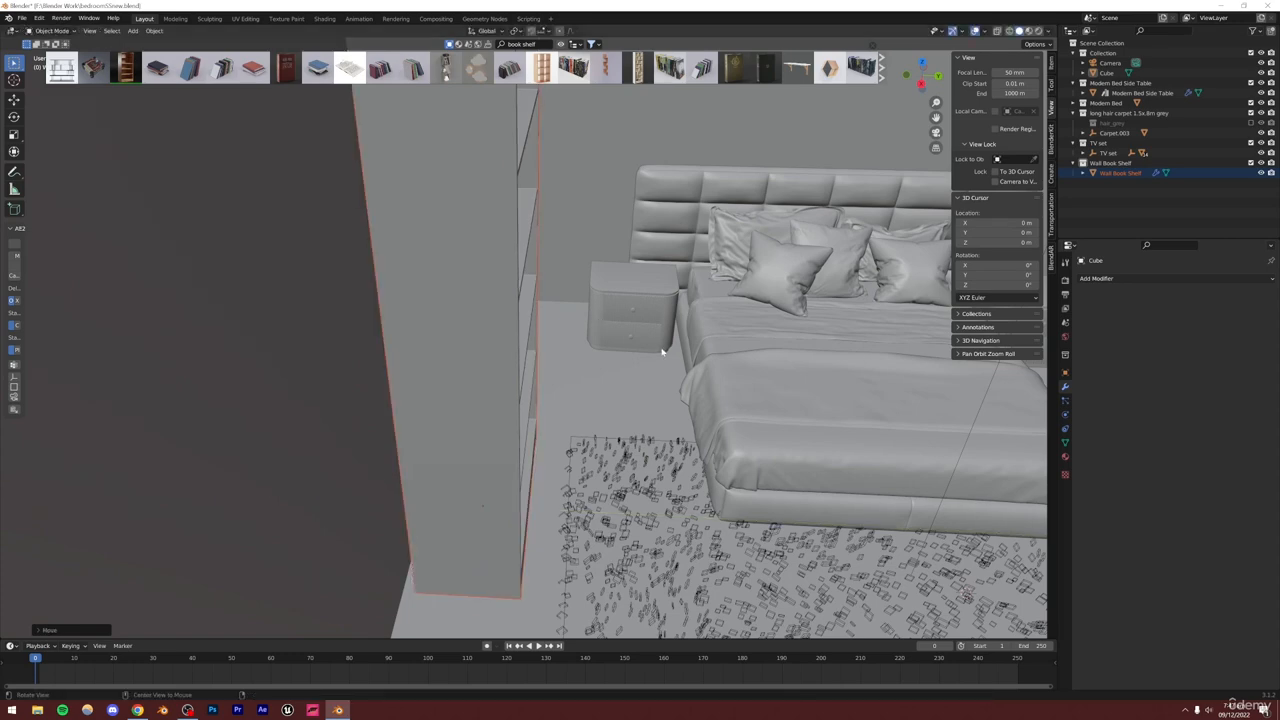
Scale the wall bookshelf to about 1.05 along the X axis and about 0.66 along the Z axis
{"action": "middle_click_drag", "start_coordinate": [590, 320], "coordinate": [753, 384]}
{"action": "key", "text": "s"}
{"action": "key", "text": "x"}
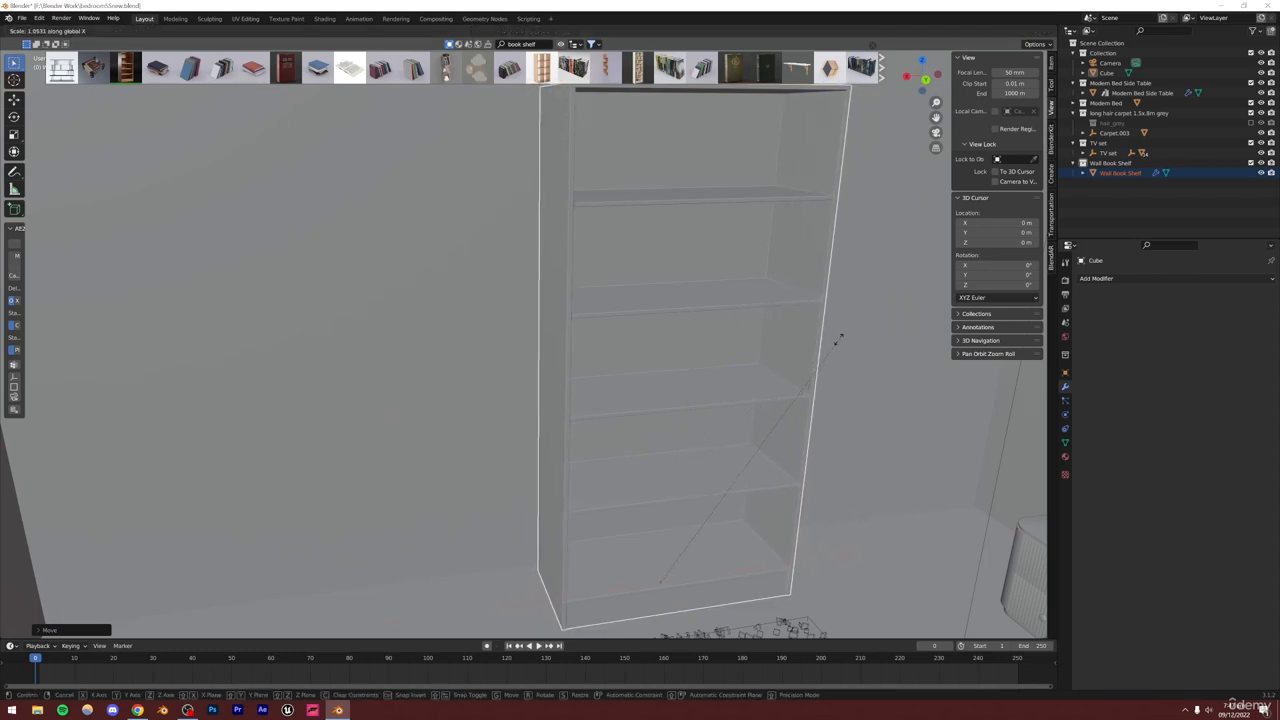
{"action": "left_click", "coordinate": [806, 318]}
{"action": "key", "text": "s"}
{"action": "key", "text": "z"}
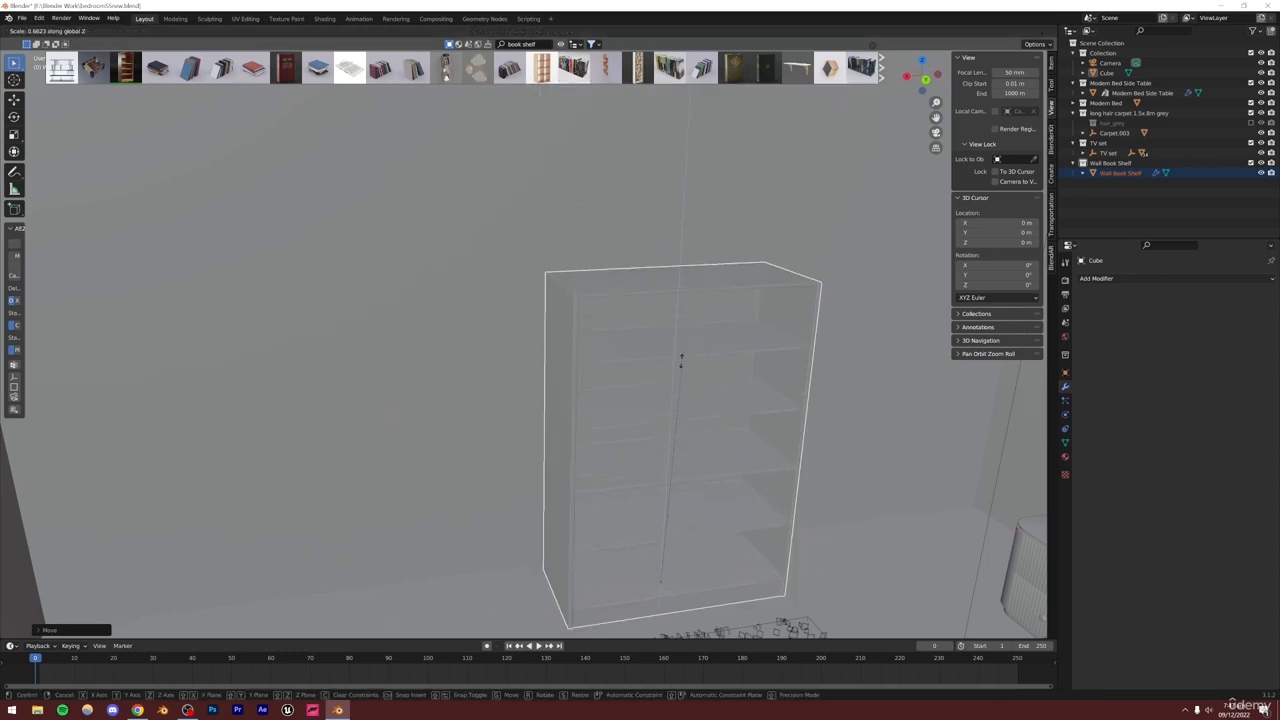
{"action": "left_click", "coordinate": [723, 369]}
Save the blend file
{"action": "middle_click_drag", "start_coordinate": [723, 369], "coordinate": [746, 377]}
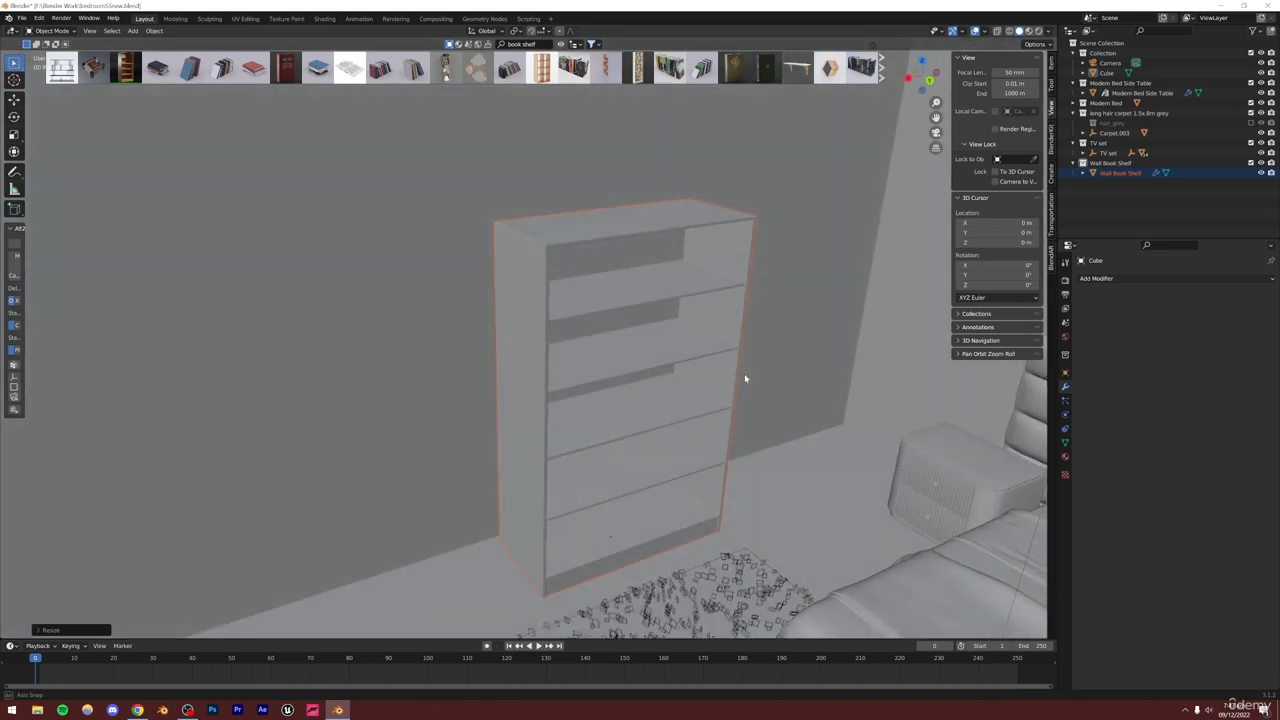
{"action": "scroll", "coordinate": [594, 240], "scroll_direction": "up", "scroll_amount": 5}
{"action": "scroll", "coordinate": [565, 277], "scroll_direction": "up", "scroll_amount": 3}
{"action": "key", "text": "ctrl+s"}
{"action": "scroll", "coordinate": [554, 271], "scroll_direction": "down", "scroll_amount": 5}
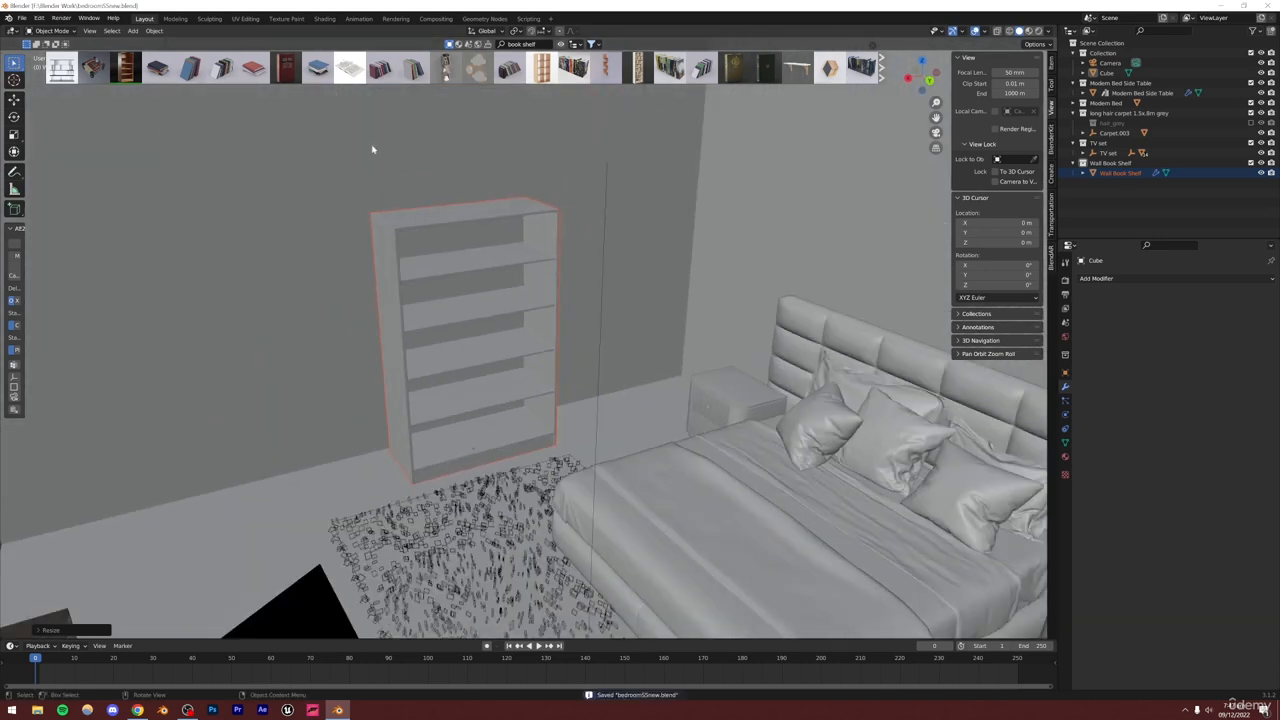
Add the Sixteen books asset from BlenderKit to the scene and select its object
{"action": "mouse_move", "coordinate": [152, 67]}
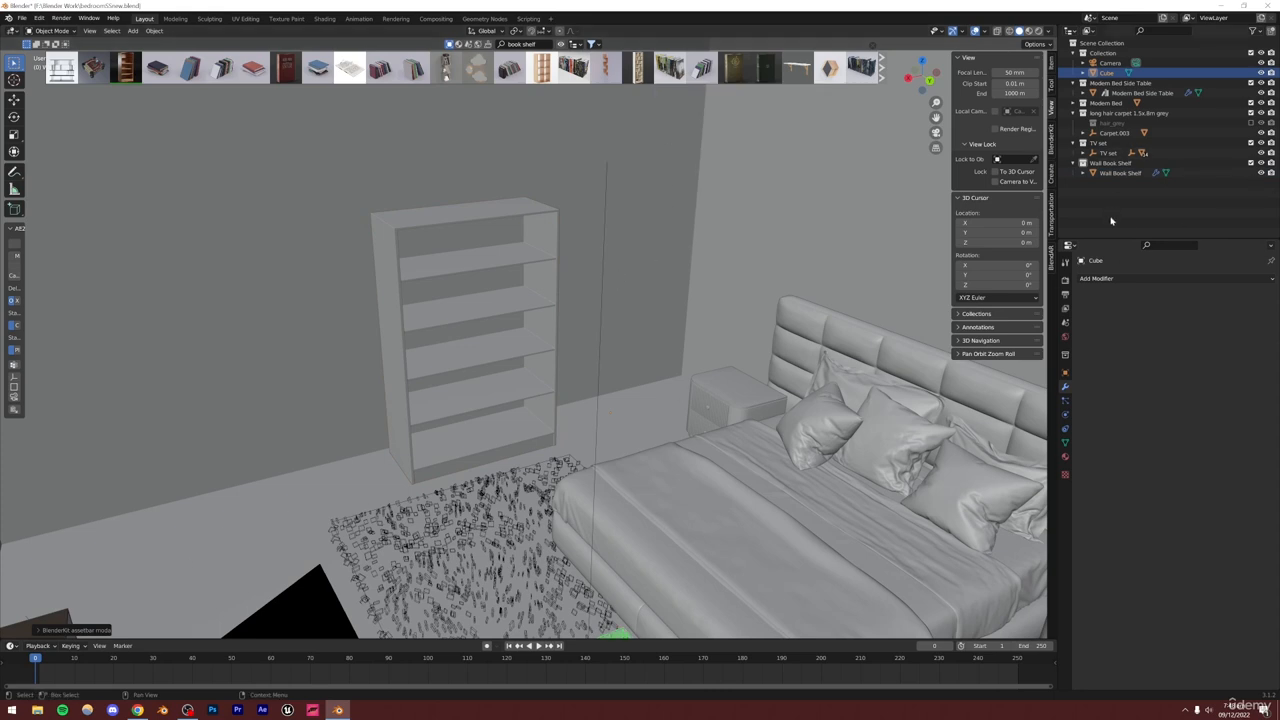
{"action": "left_click_drag", "start_coordinate": [1113, 180], "coordinate": [1113, 188]}
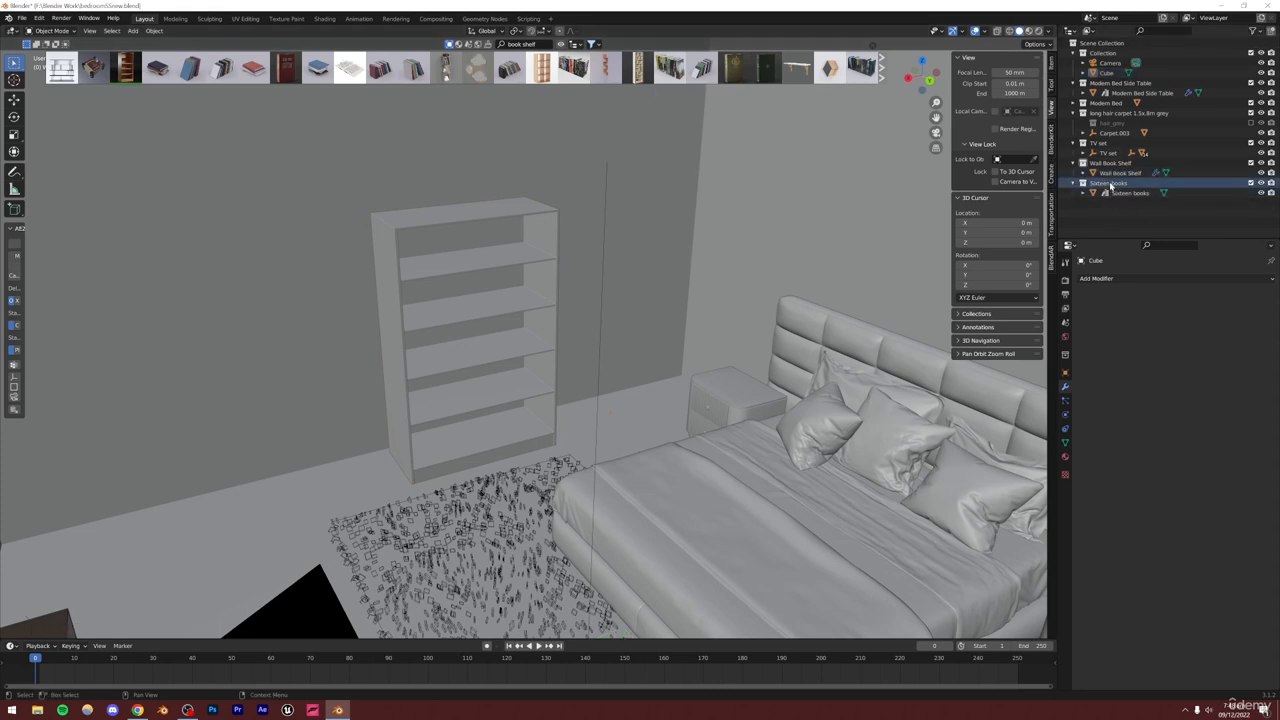
{"action": "right_click", "coordinate": [1110, 186]}
{"action": "left_click", "coordinate": [1083, 182]}
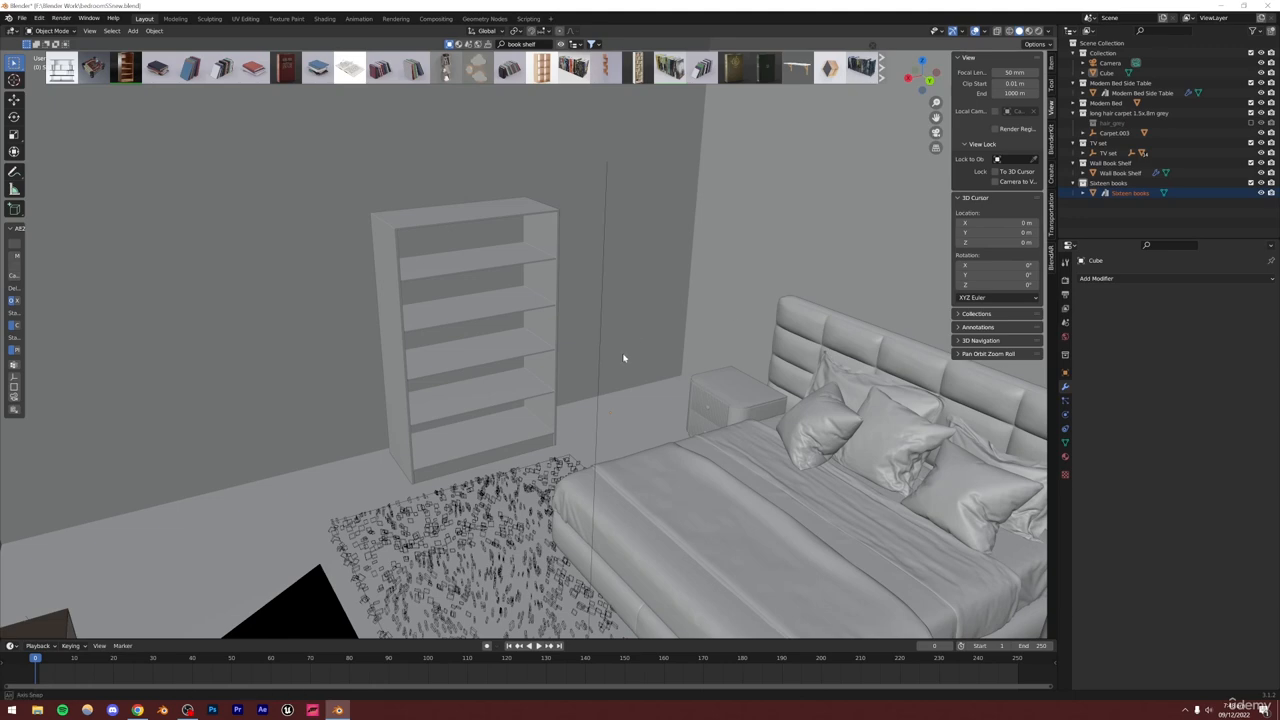
{"action": "key", "text": "KP_Decimal"}
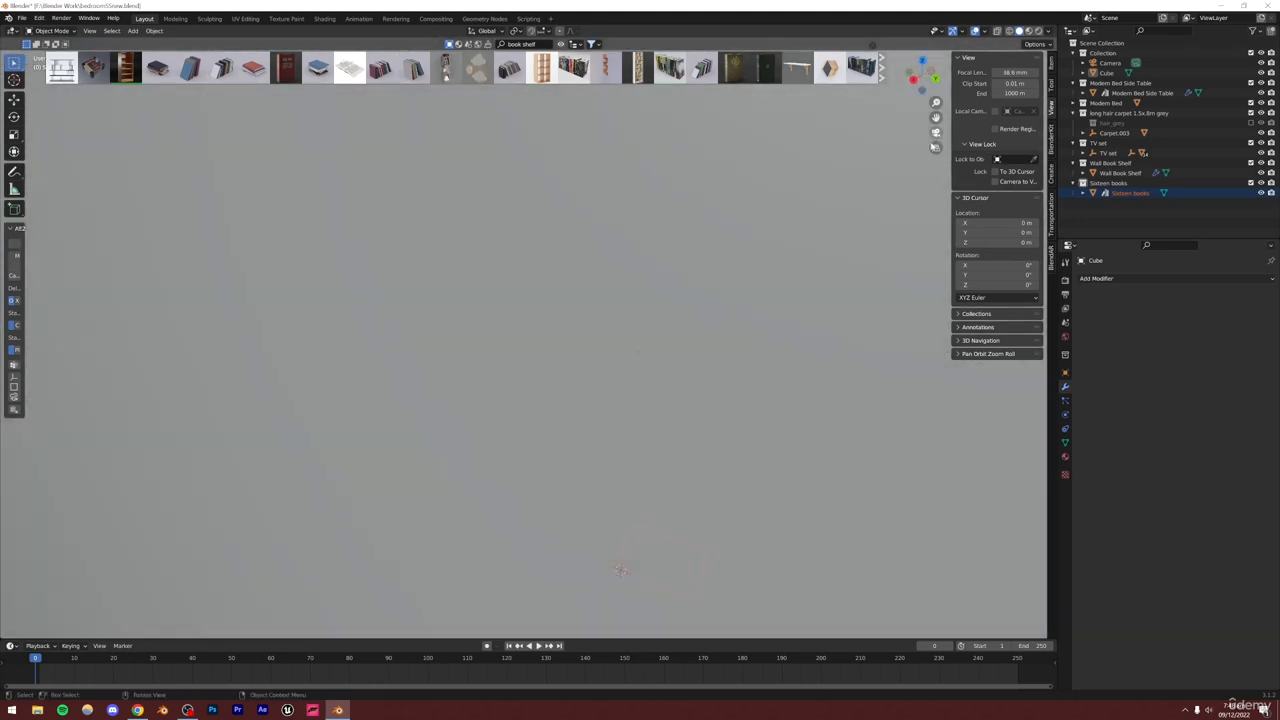
Move the Sixteen books horizontally into the bookshelf and raise them along Z onto a shelf
{"action": "left_click", "coordinate": [936, 132]}
{"action": "key", "text": "g"}
{"action": "key", "text": "shift+z"}
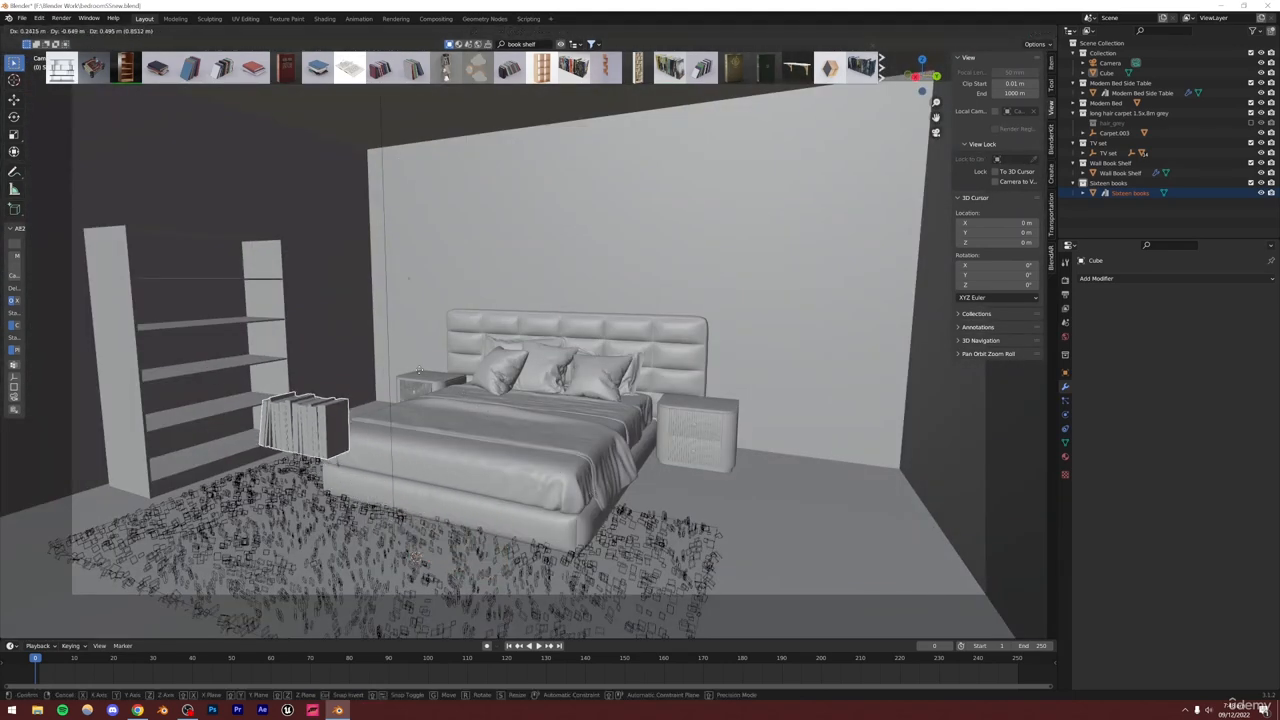
{"action": "left_click", "coordinate": [310, 385]}
{"action": "key", "text": "g"}
{"action": "key", "text": "z"}
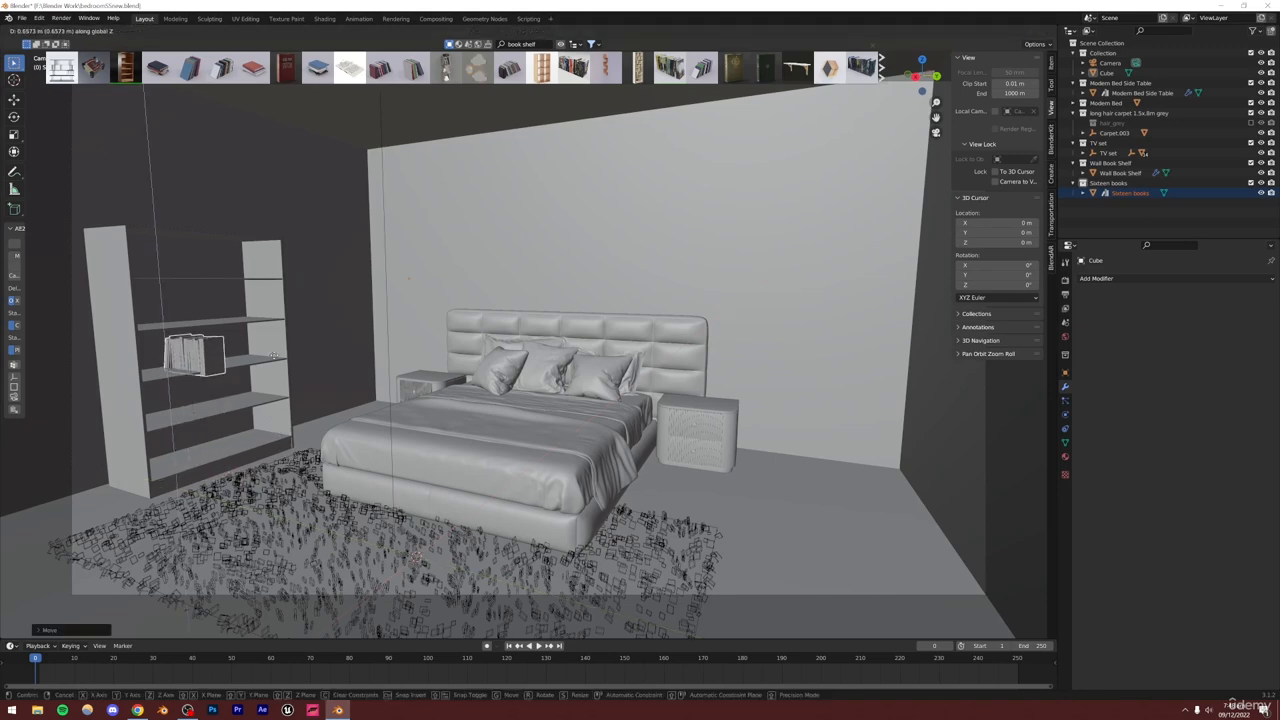
{"action": "left_click", "coordinate": [273, 355]}
Rotate the Sixteen books about 88° around the vertical axis to face outward
{"action": "middle_click_drag", "start_coordinate": [233, 378], "coordinate": [230, 380]}
{"action": "middle_click_drag", "start_coordinate": [402, 362], "coordinate": [816, 454], "text": "shift"}
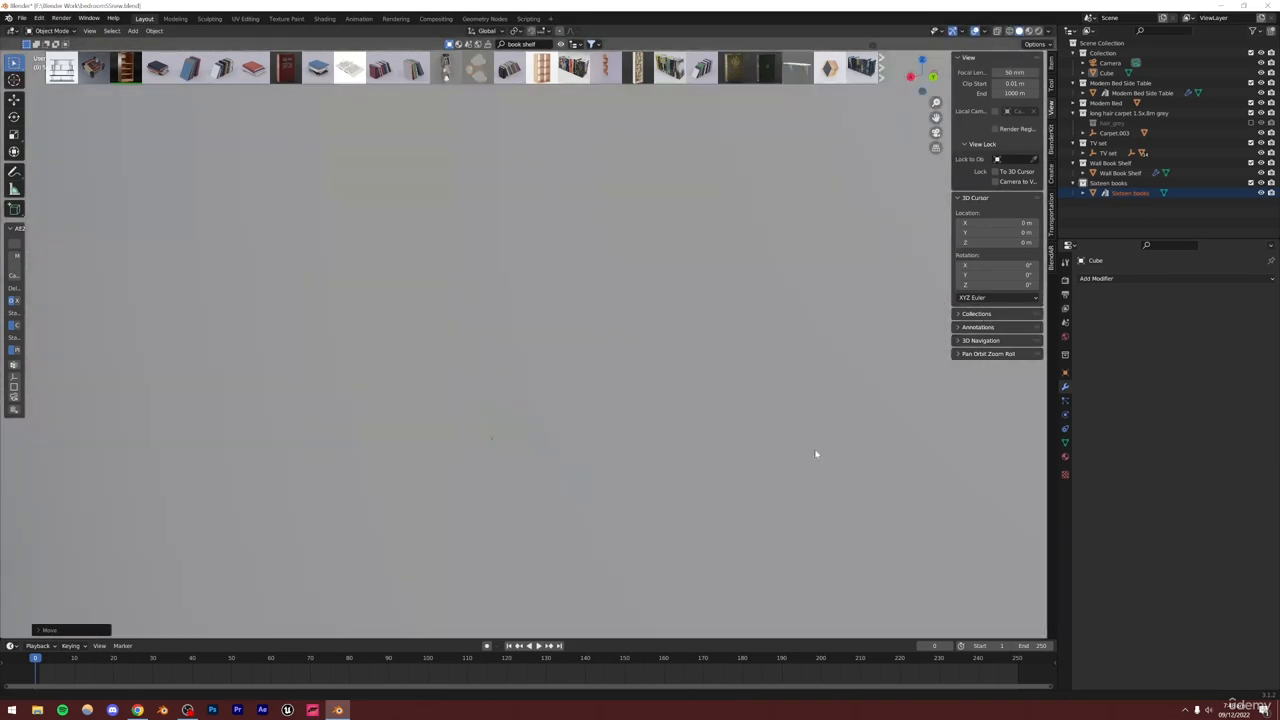
{"action": "left_click_drag", "start_coordinate": [755, 407], "coordinate": [611, 407], "text": "alt+shift"}
{"action": "scroll", "coordinate": [495, 423], "scroll_direction": "up", "scroll_amount": 3}
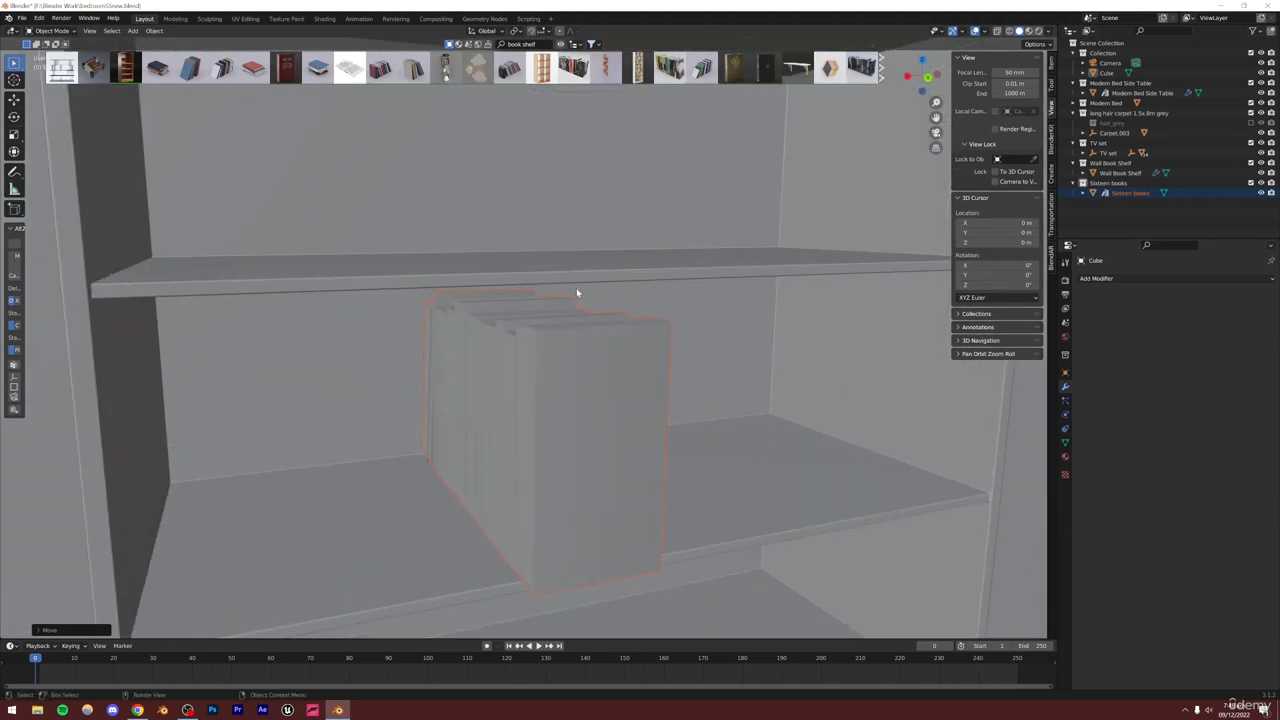
{"action": "key", "text": "r"}
{"action": "key", "text": "z"}
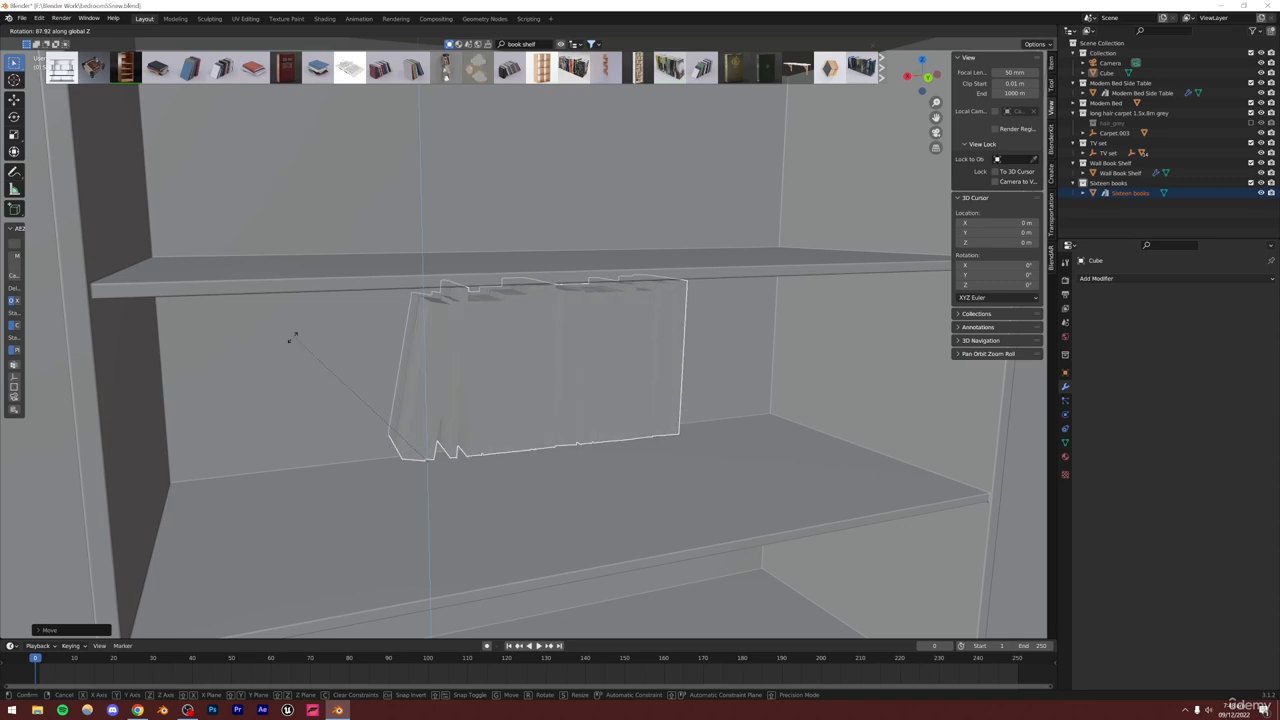
{"action": "left_click", "coordinate": [288, 337]}
Reposition the Sixteen books along the shelf using X-ray view
{"action": "left_click_drag", "start_coordinate": [537, 425], "coordinate": [479, 392], "text": "alt"}
{"action": "scroll", "coordinate": [478, 391], "scroll_direction": "up", "scroll_amount": 5}
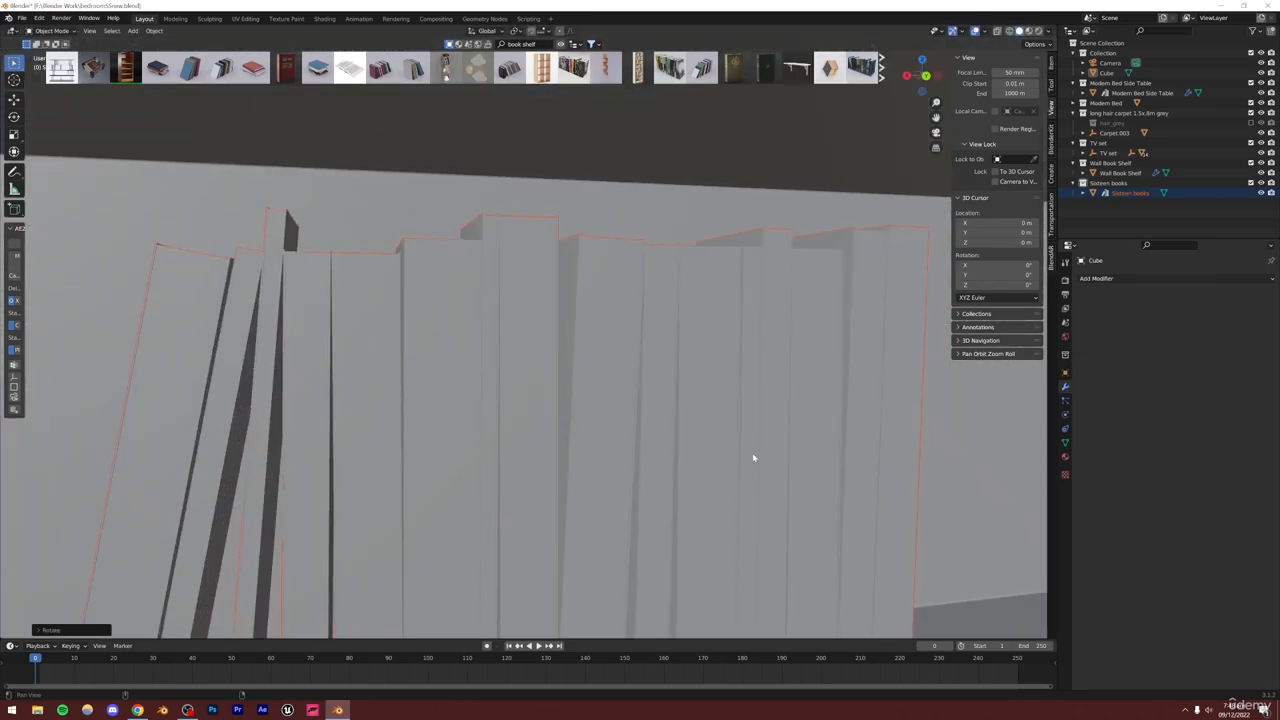
{"action": "left_click_drag", "start_coordinate": [754, 457], "coordinate": [389, 429], "text": "alt+shift"}
{"action": "scroll", "coordinate": [569, 443], "scroll_direction": "down", "scroll_amount": 5}
{"action": "left_click_drag", "start_coordinate": [569, 443], "coordinate": [556, 349], "text": "alt"}
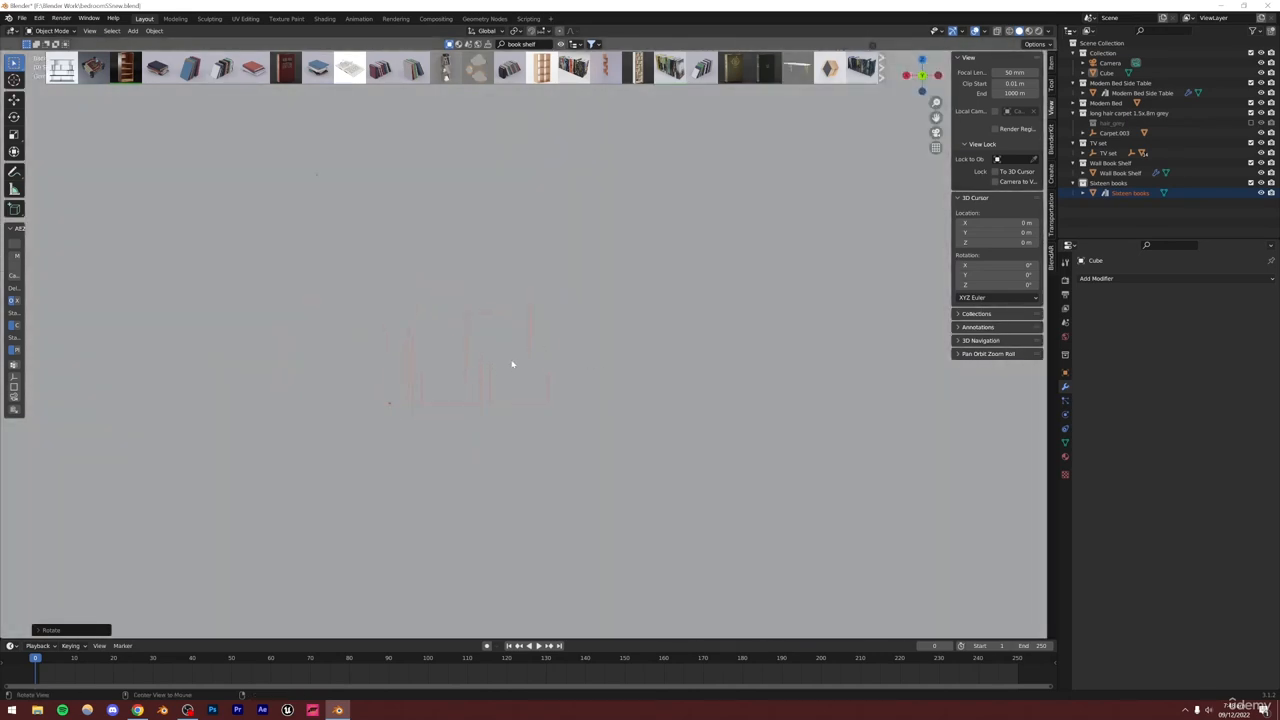
{"action": "key", "text": "alt+z"}
{"action": "scroll", "coordinate": [515, 359], "scroll_direction": "up", "scroll_amount": 6}
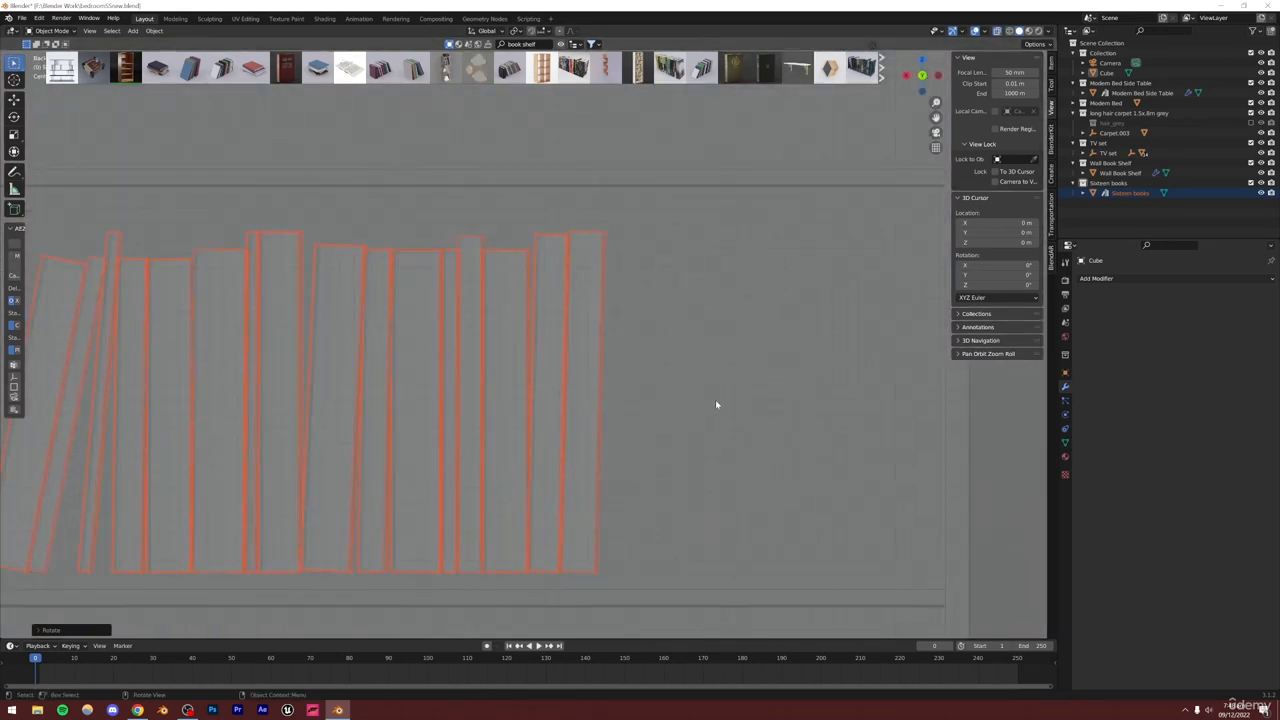
{"action": "left_click_drag", "start_coordinate": [716, 402], "coordinate": [476, 378], "text": "alt+shift"}
{"action": "key", "text": "g"}
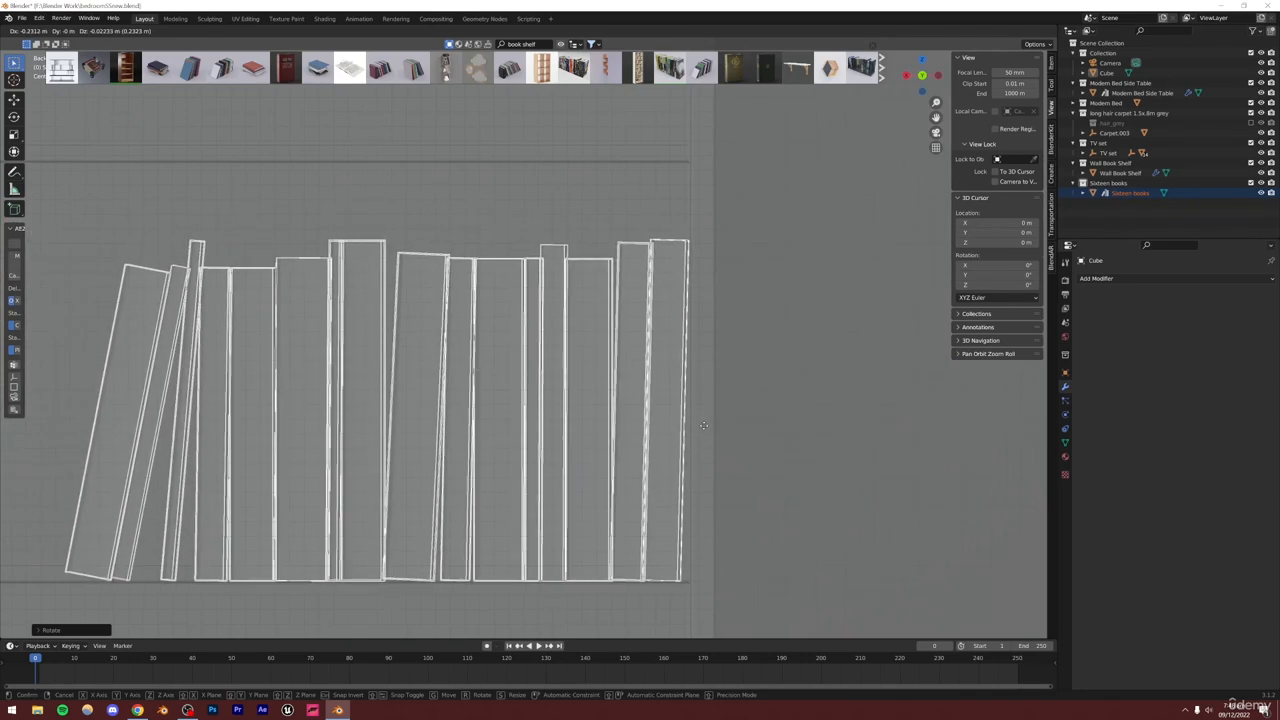
{"action": "left_click", "coordinate": [704, 425]}
{"action": "scroll", "coordinate": [643, 437], "scroll_direction": "down", "scroll_amount": 3}
{"action": "left_click_drag", "start_coordinate": [608, 413], "coordinate": [646, 437], "text": "alt"}
{"action": "key", "text": "alt+z"}
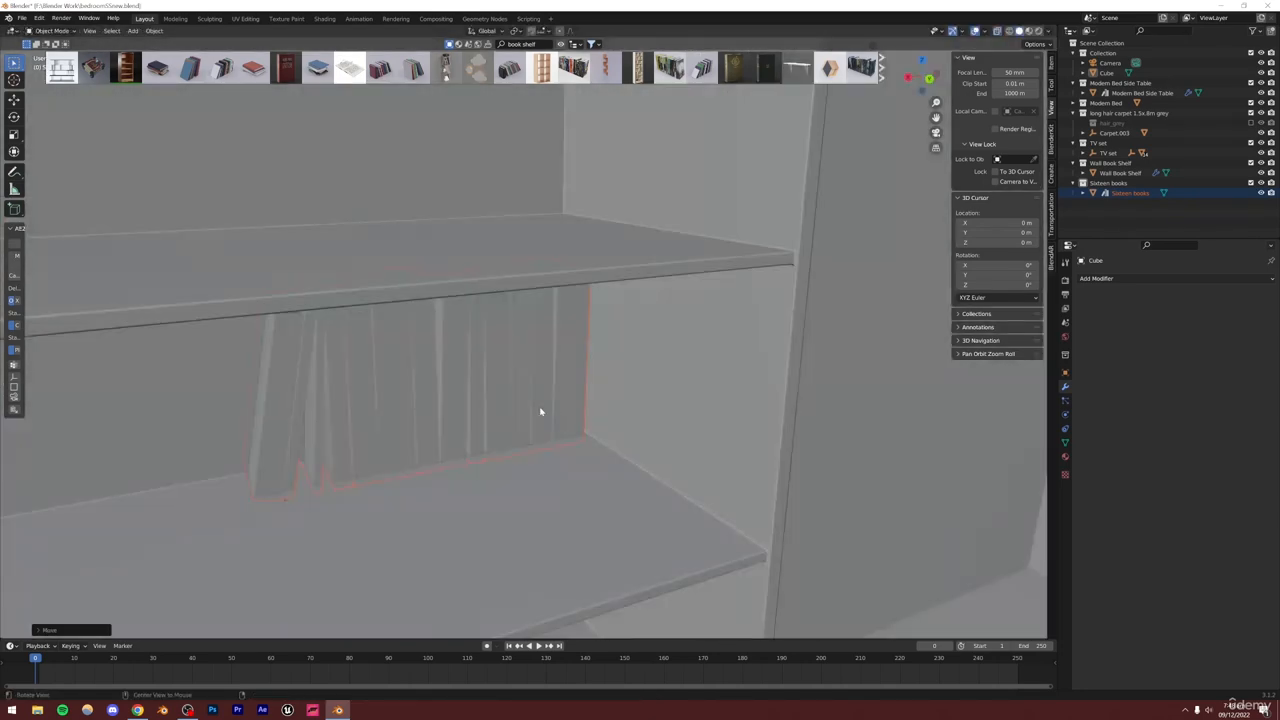
Move the Sixteen books along the Y axis back toward the shelf's rear
{"action": "left_click_drag", "start_coordinate": [541, 411], "coordinate": [517, 423], "text": "alt"}
{"action": "key", "text": "g"}
{"action": "key", "text": "z"}
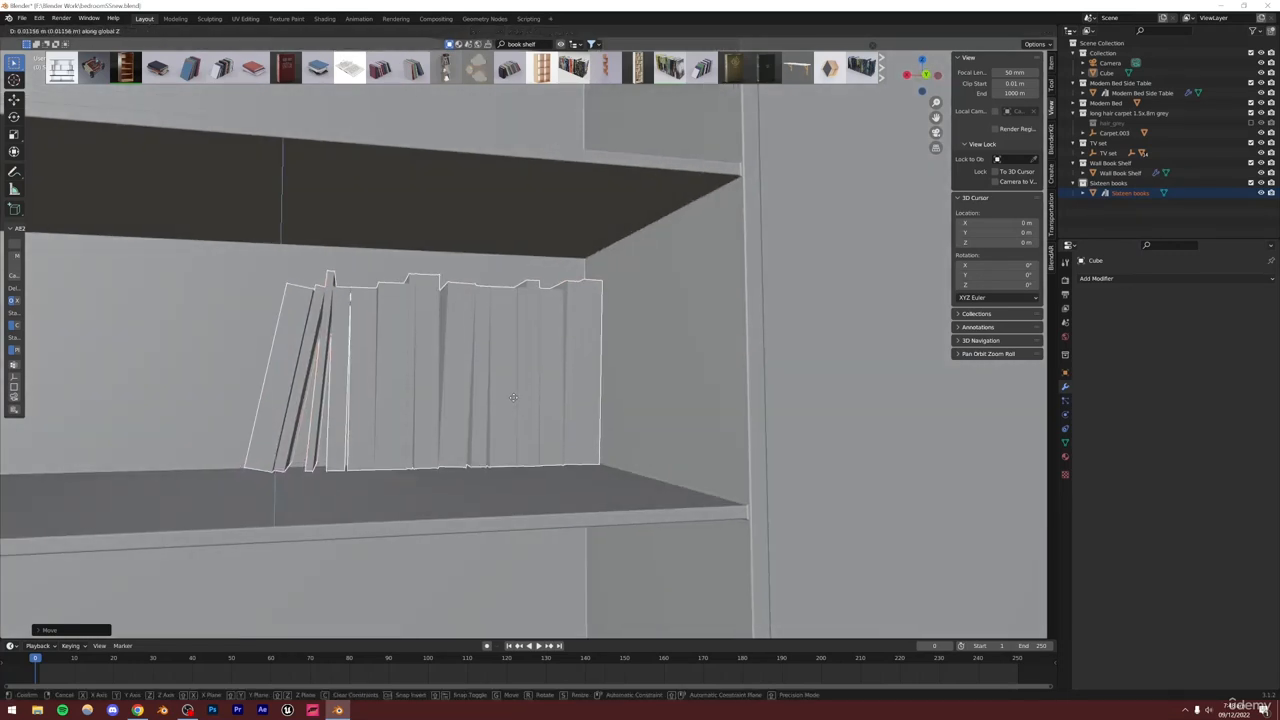
{"action": "key", "text": "y"}
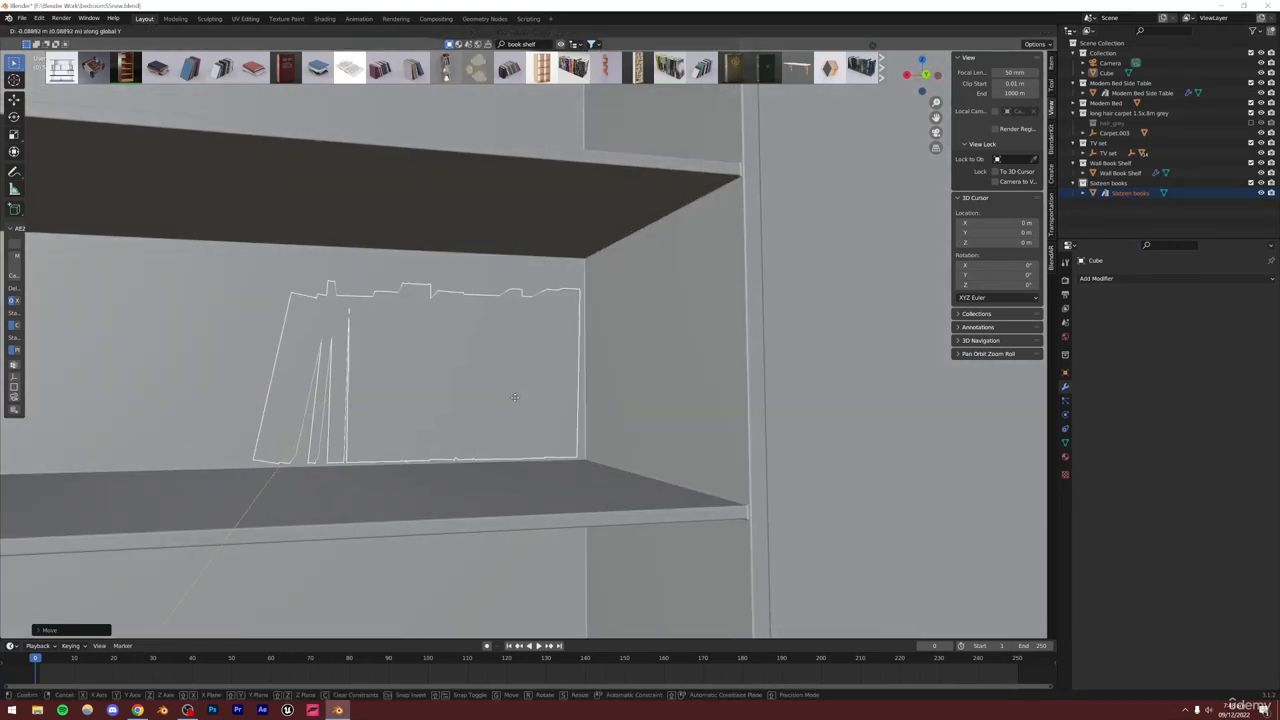
{"action": "left_click", "coordinate": [514, 397]}
Lower the Sixteen books slightly along the Z axis to sit on the shelf
{"action": "left_click_drag", "start_coordinate": [514, 397], "coordinate": [547, 397], "text": "alt"}
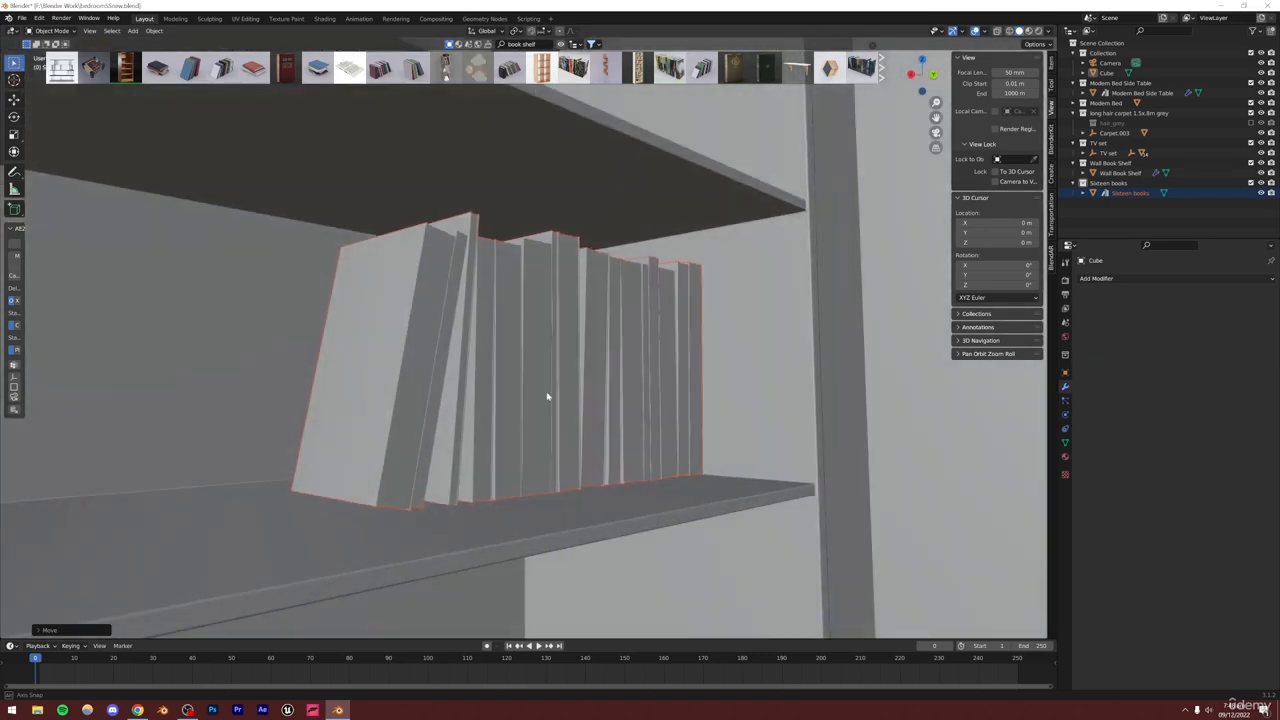
{"action": "middle_click_drag", "start_coordinate": [547, 397], "coordinate": [514, 420]}
{"action": "scroll", "coordinate": [537, 413], "scroll_direction": "down", "scroll_amount": 8}
{"action": "scroll", "coordinate": [514, 420], "scroll_direction": "up", "scroll_amount": 8}
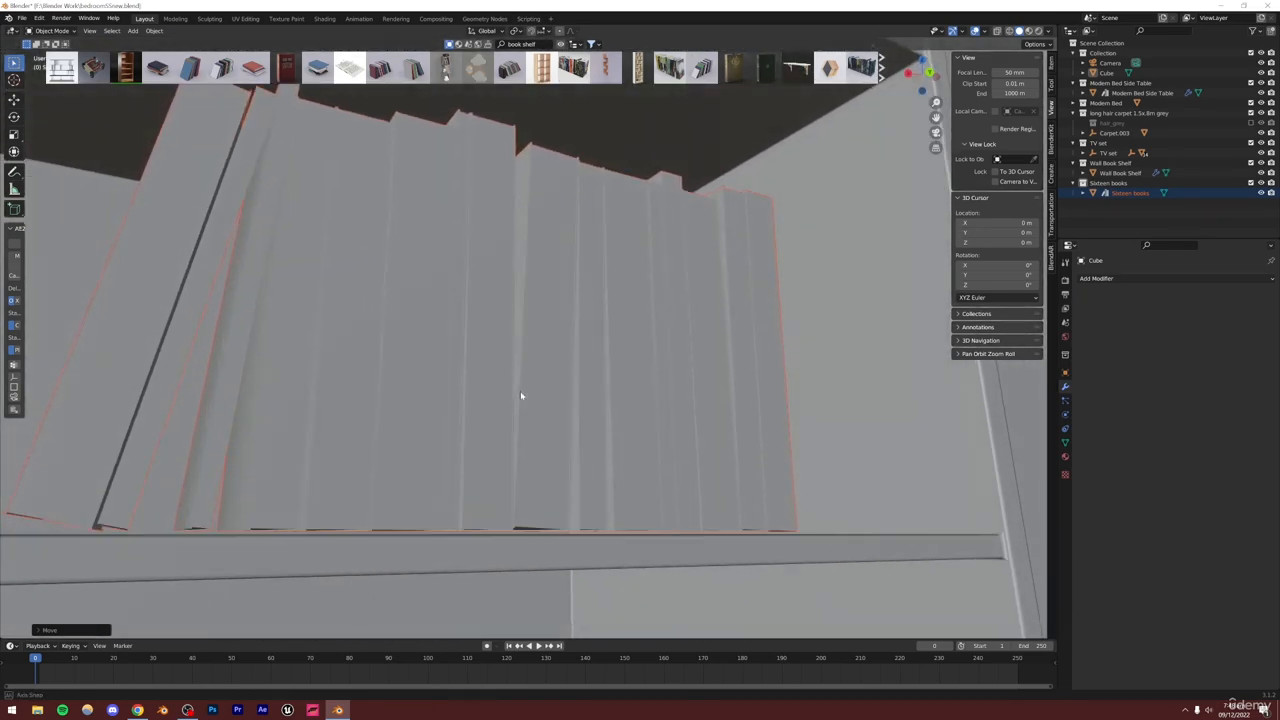
{"action": "key", "text": "g"}
{"action": "key", "text": "z"}
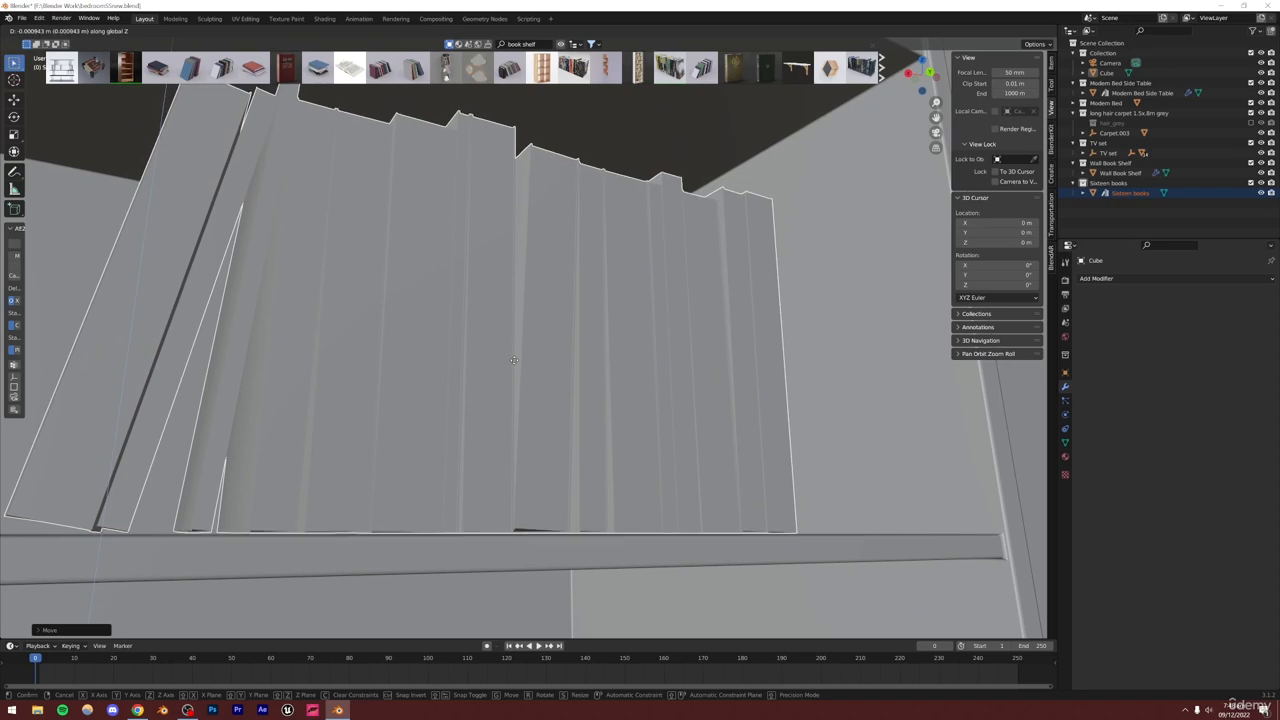
{"action": "left_click", "coordinate": [513, 361]}
Add the Twenty books asset from BlenderKit to the scene
{"action": "scroll", "coordinate": [509, 414], "scroll_direction": "down", "scroll_amount": 7}
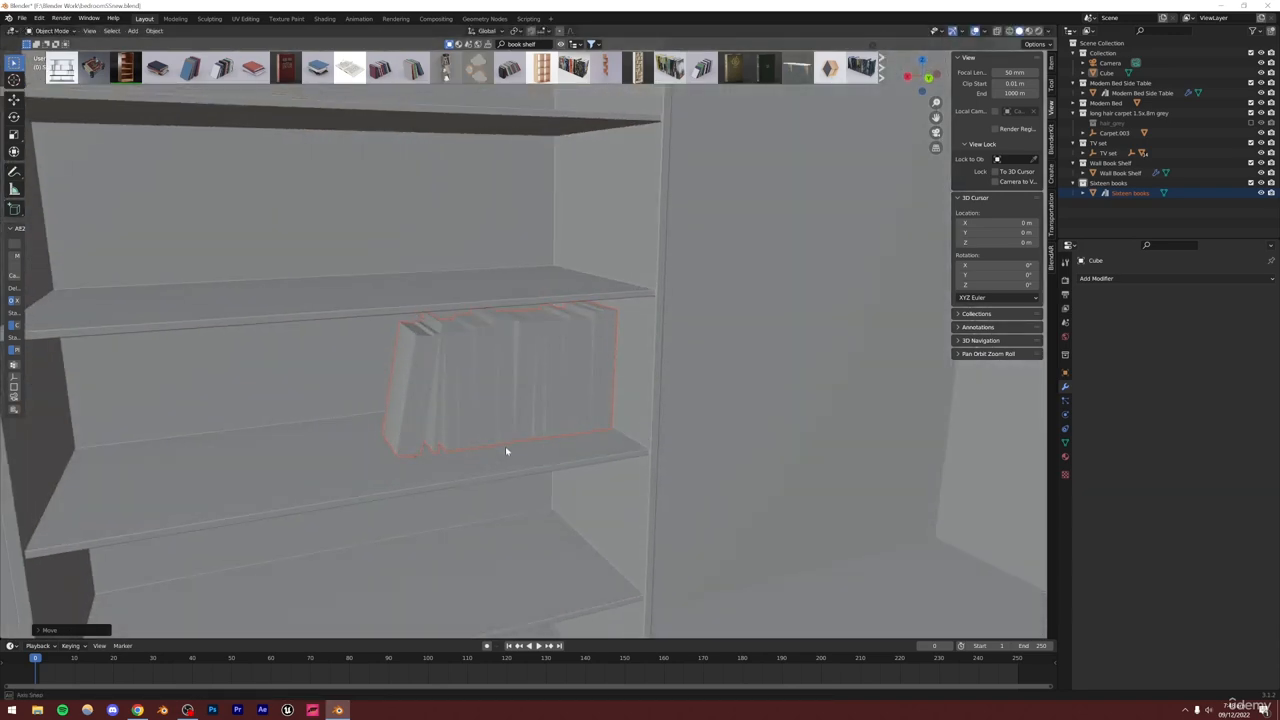
{"action": "middle_click_drag", "start_coordinate": [507, 453], "coordinate": [594, 414]}
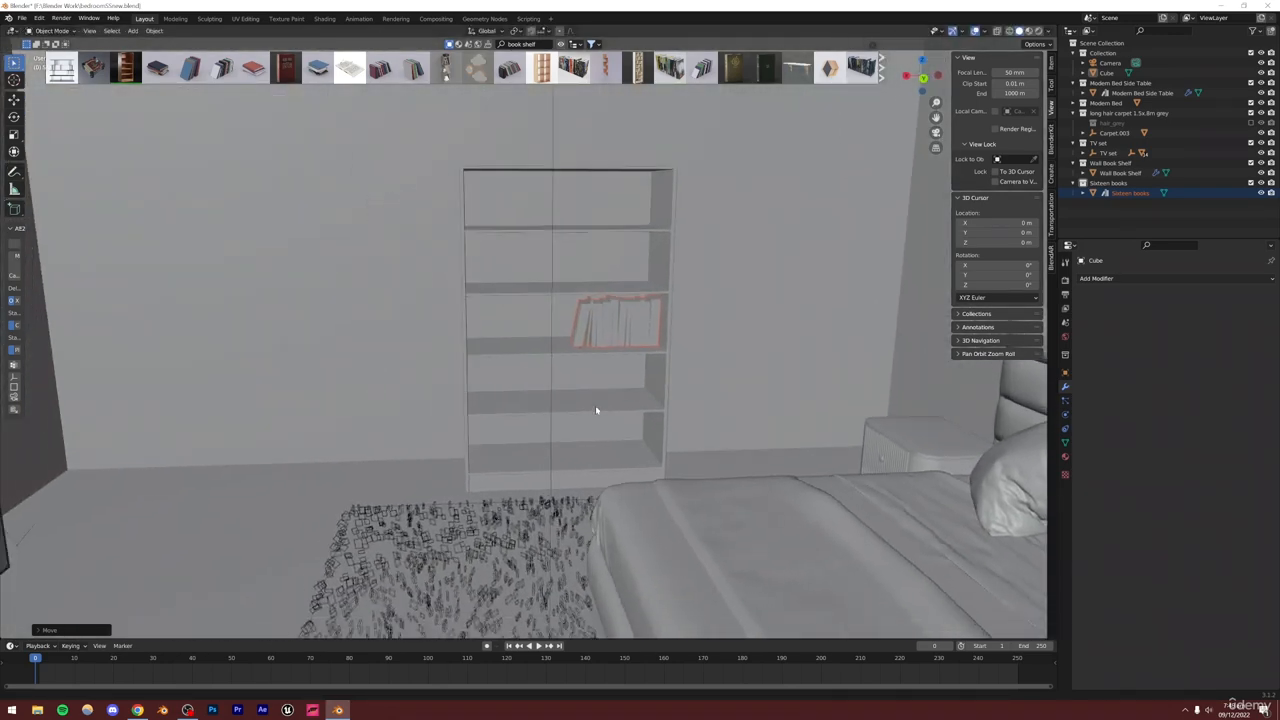
{"action": "mouse_move", "coordinate": [573, 67]}
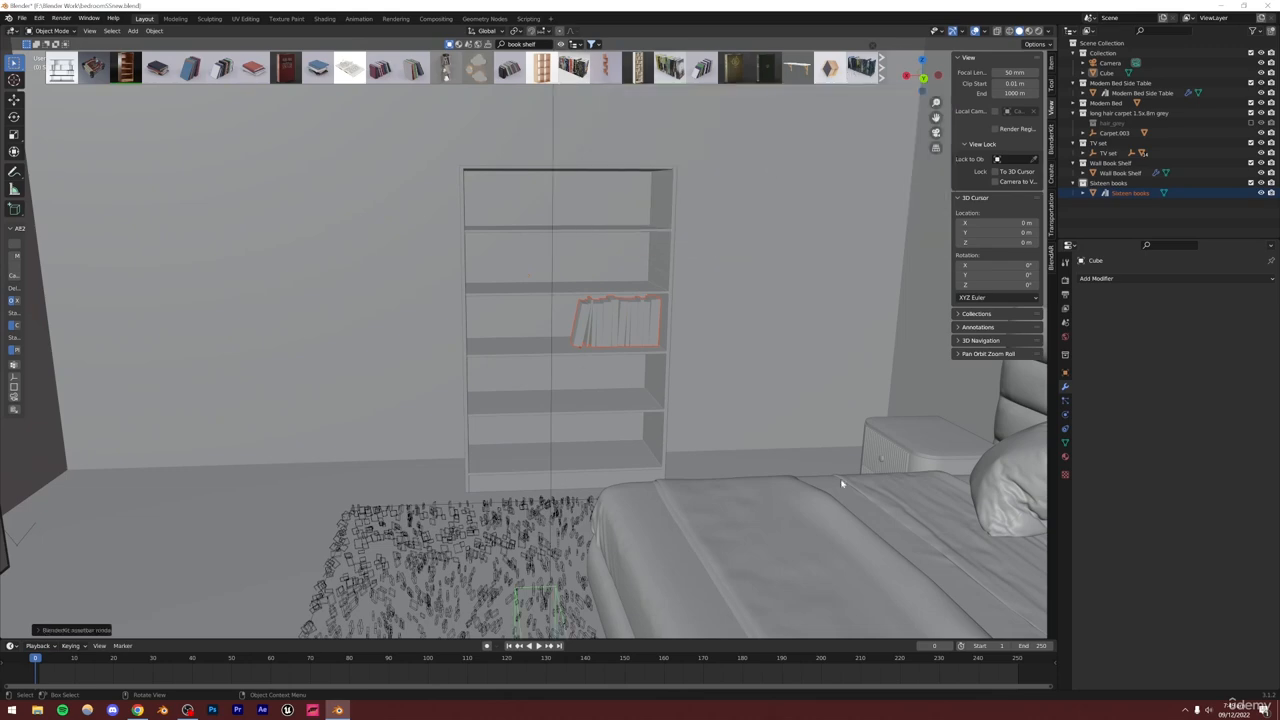
{"action": "scroll", "coordinate": [580, 466], "scroll_direction": "down", "scroll_amount": 5}
{"action": "scroll", "coordinate": [583, 470], "scroll_direction": "up", "scroll_amount": 4}
{"action": "middle_click_drag", "start_coordinate": [586, 474], "coordinate": [569, 344]}
{"action": "scroll", "coordinate": [566, 338], "scroll_direction": "up", "scroll_amount": 3}
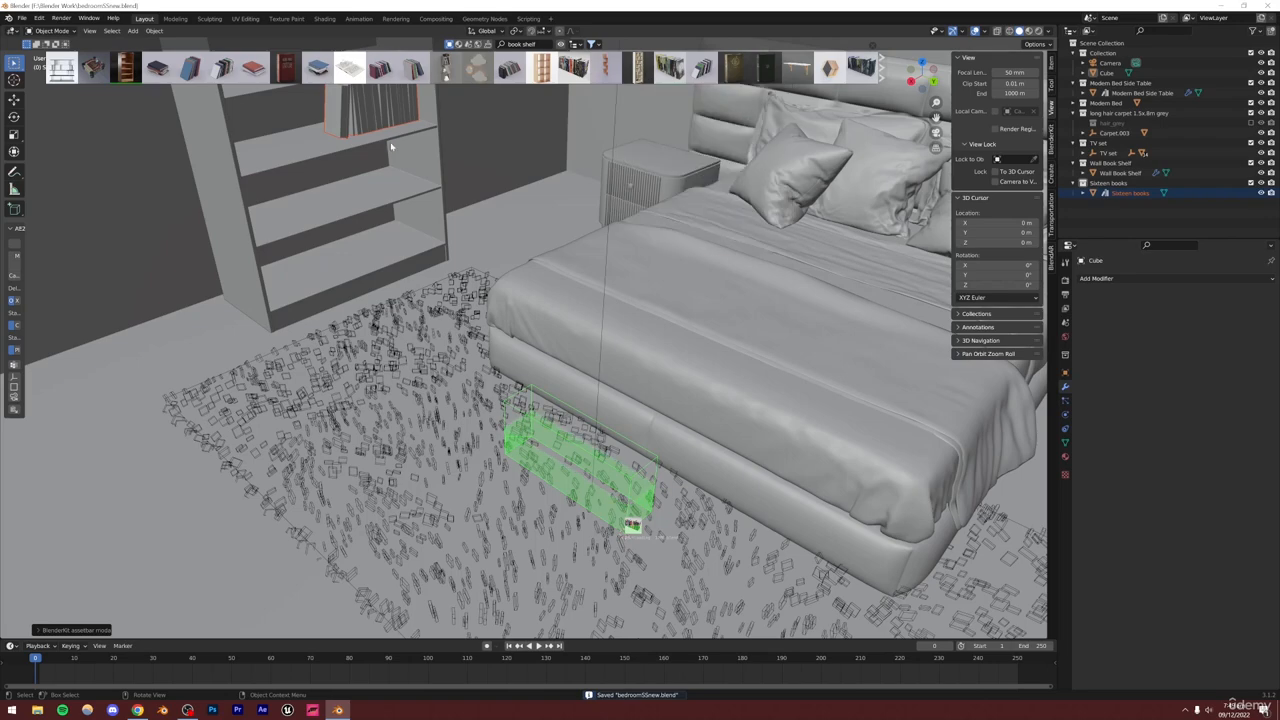
{"action": "middle_click_drag", "start_coordinate": [390, 147], "coordinate": [460, 314]}
{"action": "middle_click_drag", "start_coordinate": [545, 363], "coordinate": [498, 209], "text": "shift"}
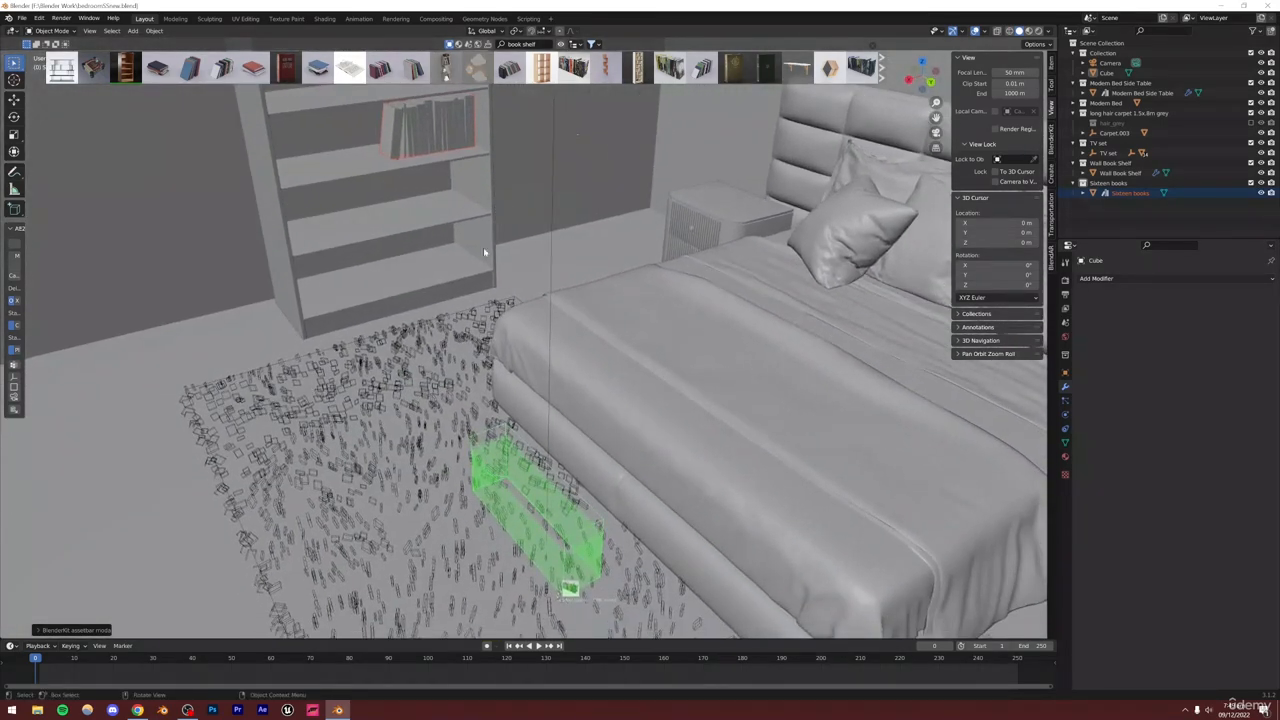
{"action": "scroll", "coordinate": [437, 267], "scroll_direction": "down", "scroll_amount": 2}
{"action": "mouse_move", "coordinate": [486, 271]}
{"action": "middle_mouse_down"}
{"action": "mouse_move", "coordinate": [483, 240]}
{"action": "mouse_move", "coordinate": [472, 257]}
{"action": "middle_mouse_up"}
{"action": "middle_click_drag", "start_coordinate": [508, 137], "coordinate": [493, 212], "text": "shift"}
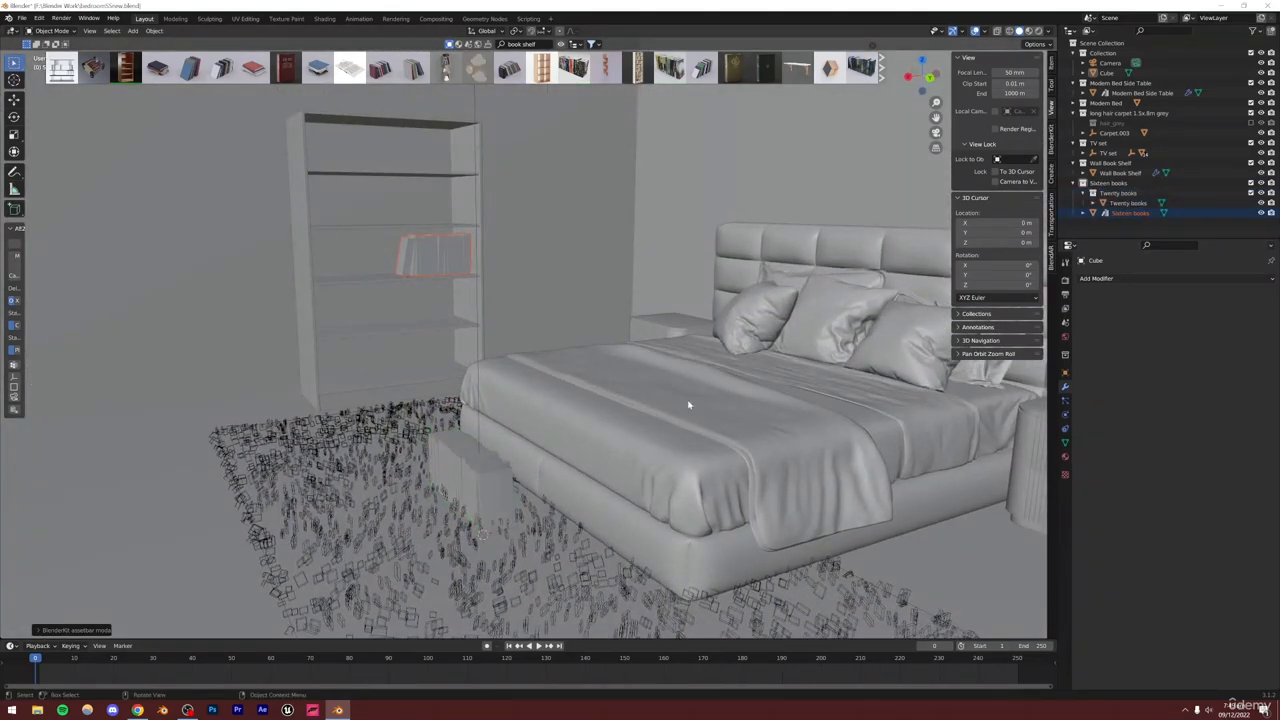
Move the Twenty books collection out of the Sixteen books collection and select its object
{"action": "left_click_drag", "start_coordinate": [1120, 195], "coordinate": [1117, 228]}
{"action": "left_click_drag", "start_coordinate": [1118, 238], "coordinate": [1118, 375]}
{"action": "right_click", "coordinate": [1118, 212]}
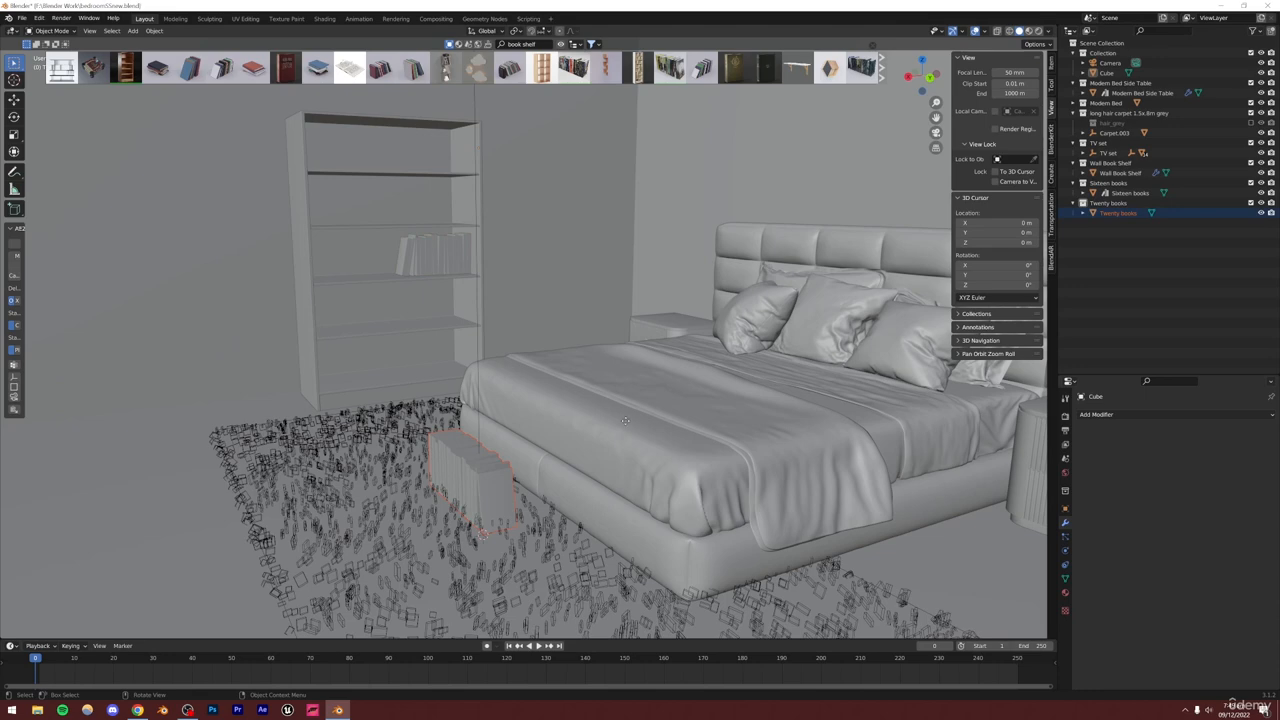
Move the Twenty books horizontally into the bookshelf and raise them along Z onto a lower shelf
{"action": "key", "text": "g"}
{"action": "key", "text": "shift+z"}
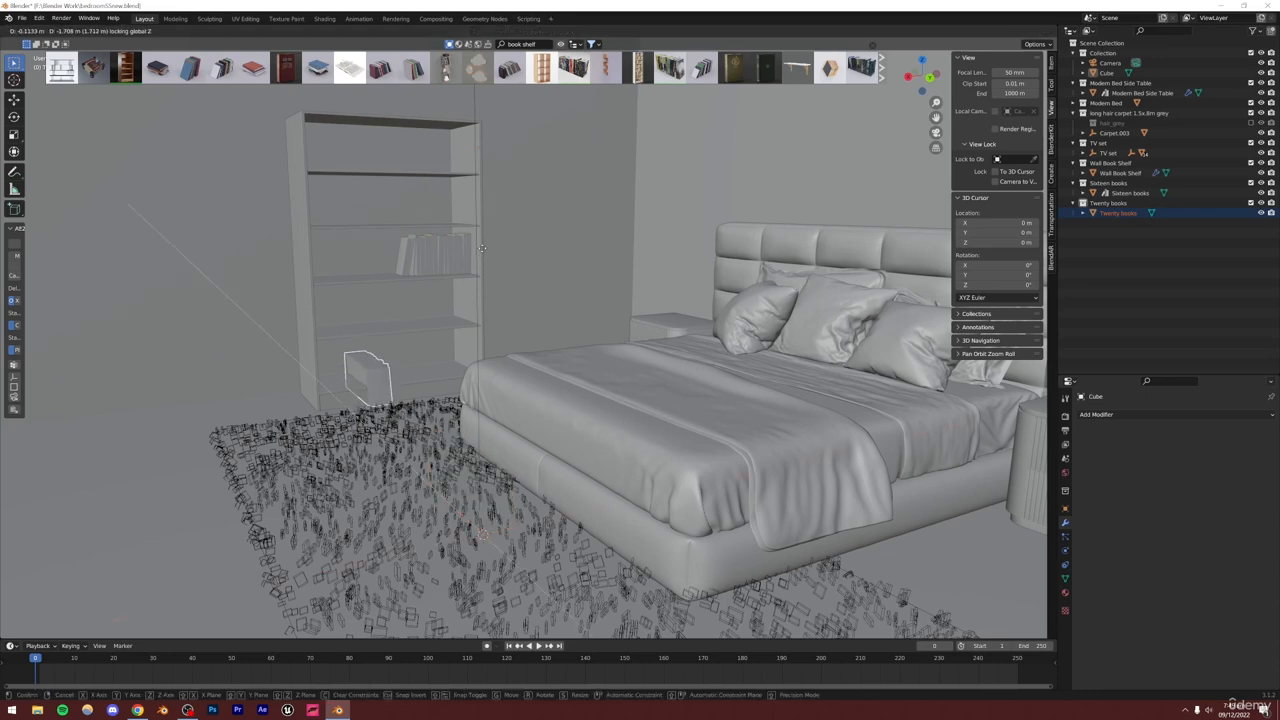
{"action": "left_click", "coordinate": [482, 247]}
{"action": "key", "text": "g"}
{"action": "key", "text": "z"}
{"action": "left_click", "coordinate": [429, 290]}
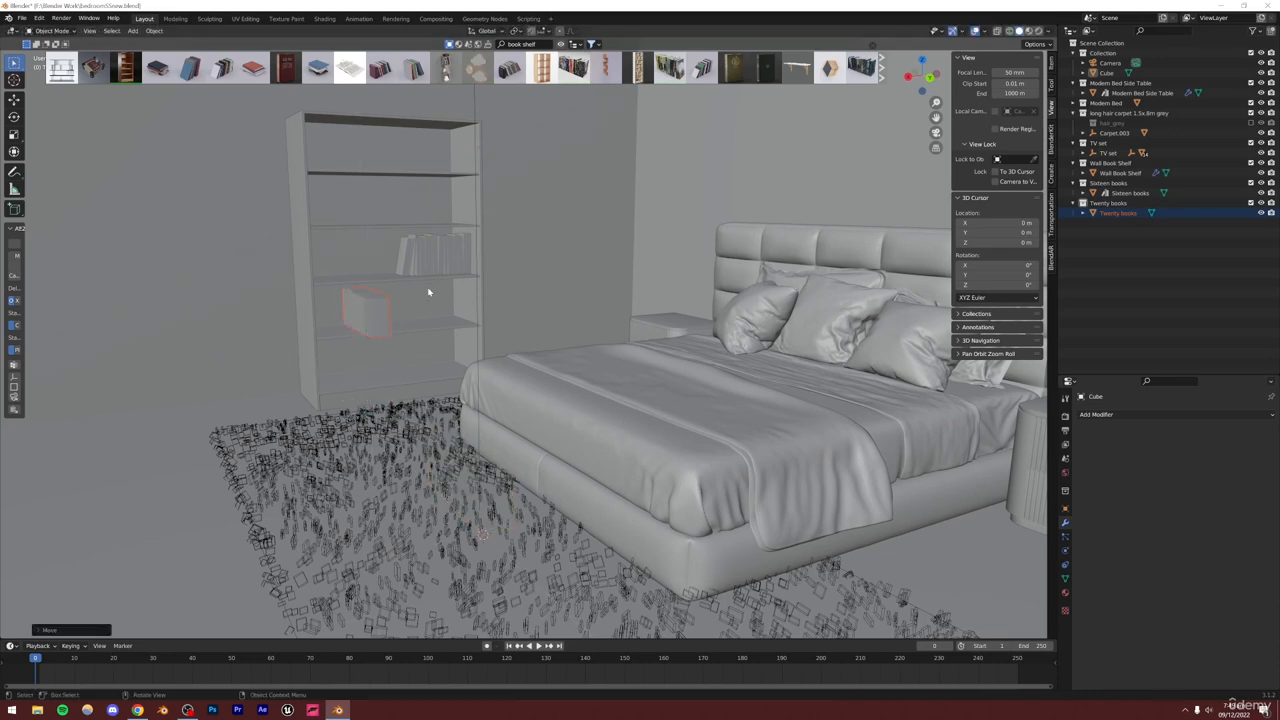
Rotate the Twenty books about 89° around the vertical axis
{"action": "scroll", "coordinate": [388, 319], "scroll_direction": "up", "scroll_amount": 5}
{"action": "middle_click_drag", "start_coordinate": [386, 320], "coordinate": [724, 393], "text": "shift"}
{"action": "scroll", "coordinate": [451, 374], "scroll_direction": "up", "scroll_amount": 4}
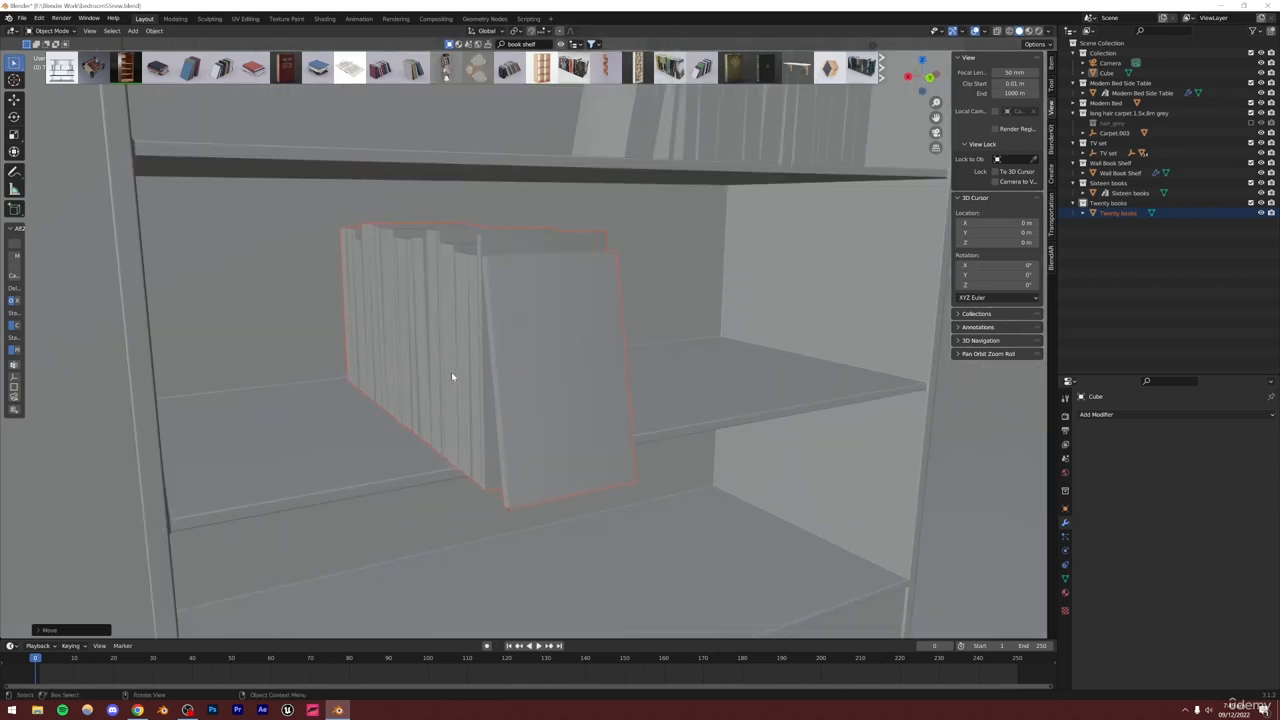
{"action": "middle_click_drag", "start_coordinate": [434, 366], "coordinate": [586, 320]}
{"action": "key", "text": "r"}
{"action": "key", "text": "z"}
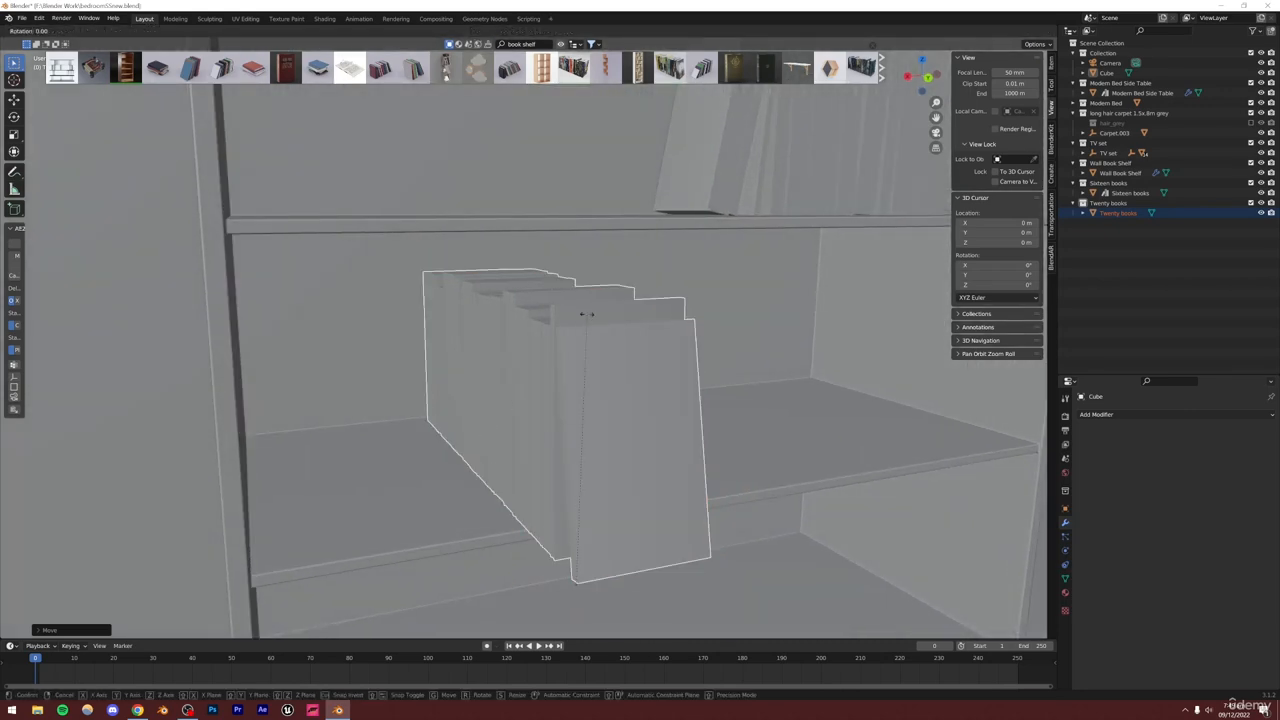
{"action": "left_click", "coordinate": [124, 567]}
Move the Twenty books horizontally so they sit inside the lower shelf of the bookshelf
{"action": "key", "text": "g"}
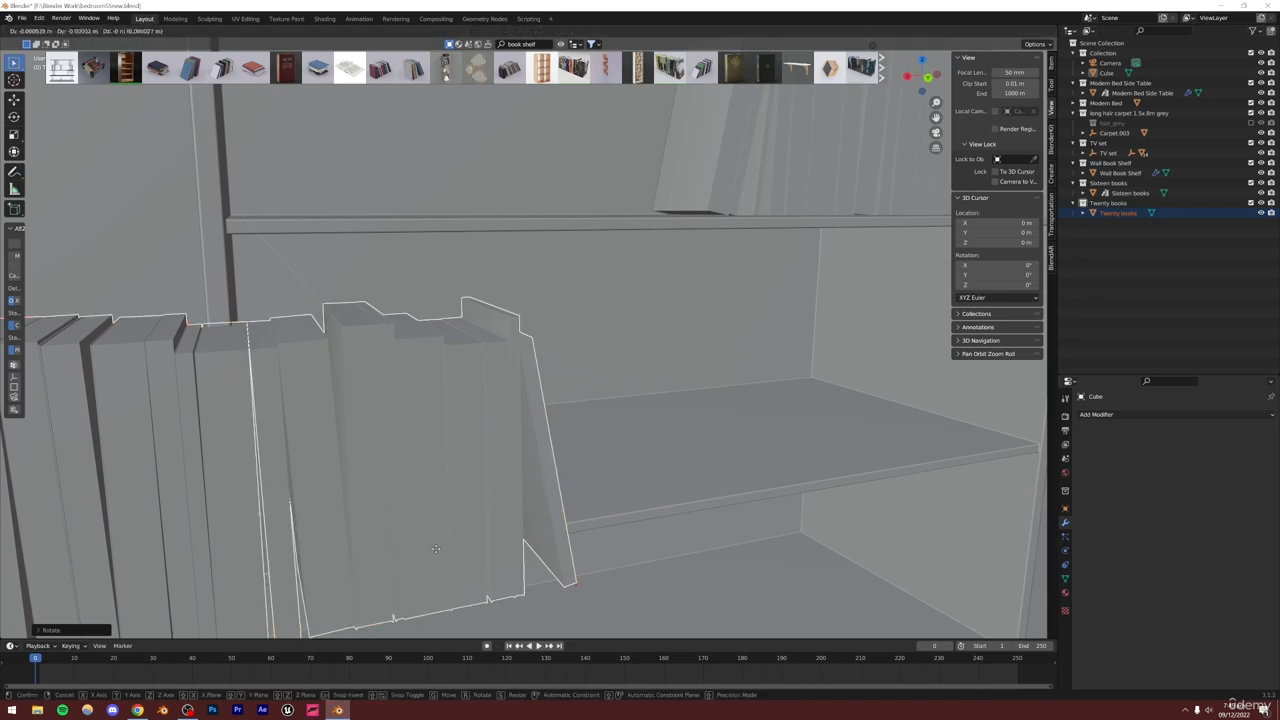
{"action": "key", "text": "shift+z"}
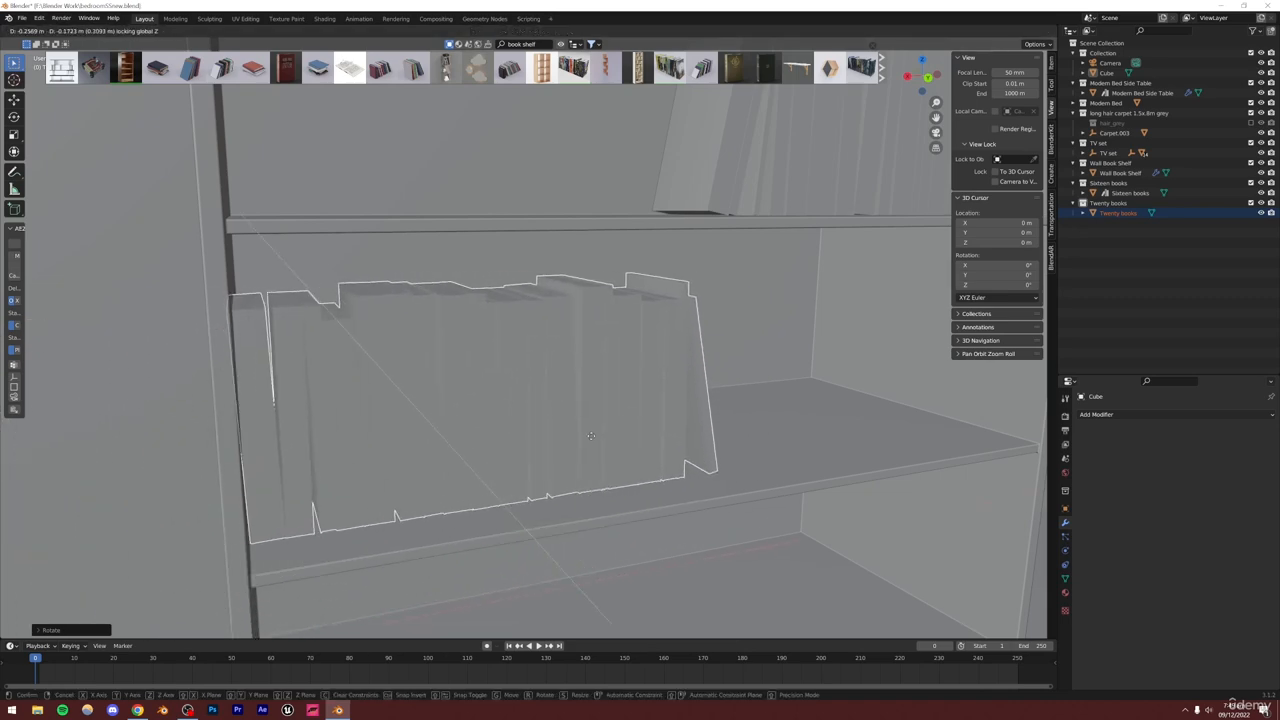
{"action": "left_click", "coordinate": [597, 440]}
{"action": "middle_click_drag", "start_coordinate": [597, 440], "coordinate": [555, 427]}
{"action": "left_click_drag", "start_coordinate": [554, 427], "coordinate": [557, 476], "text": "alt"}
{"action": "scroll", "coordinate": [557, 476], "scroll_direction": "down", "scroll_amount": 7}
{"action": "left_click_drag", "start_coordinate": [717, 471], "coordinate": [574, 323], "text": "alt"}
{"action": "left_click", "coordinate": [517, 320]}
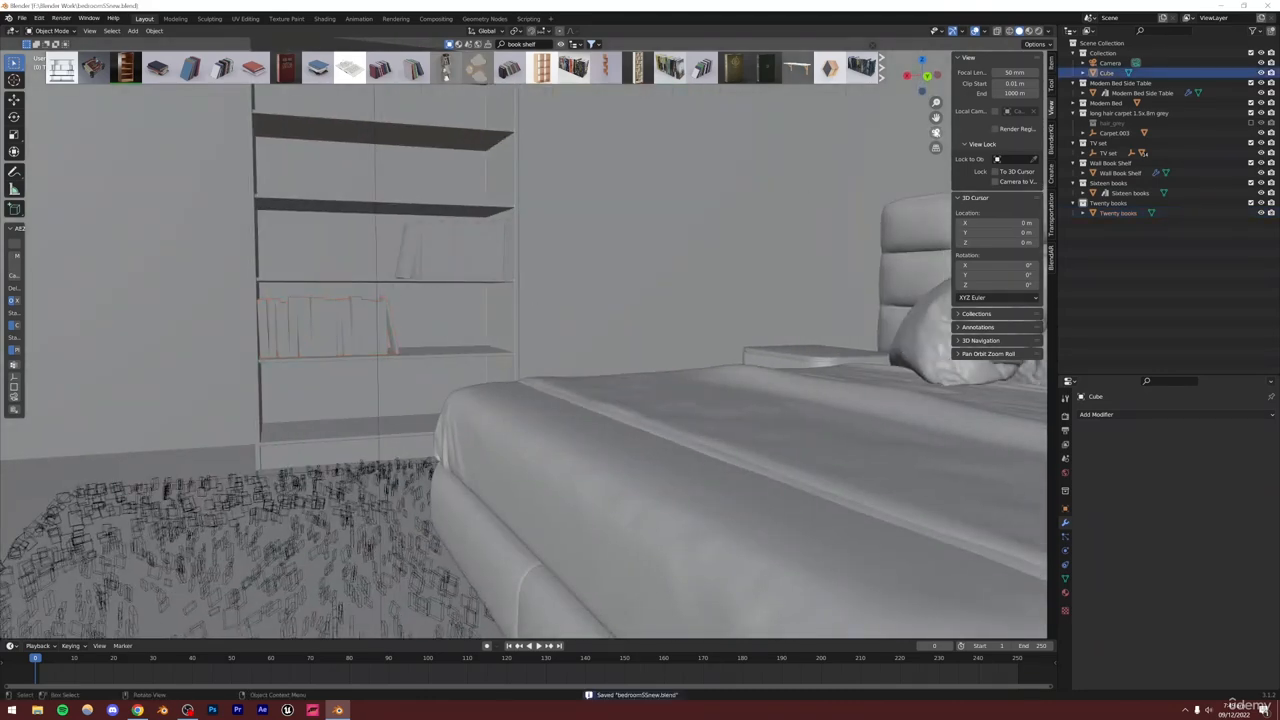
Search BlenderKit for painting and drag the Abstract painting asset into the scene from the camera view
{"action": "key", "text": "KP_0"}
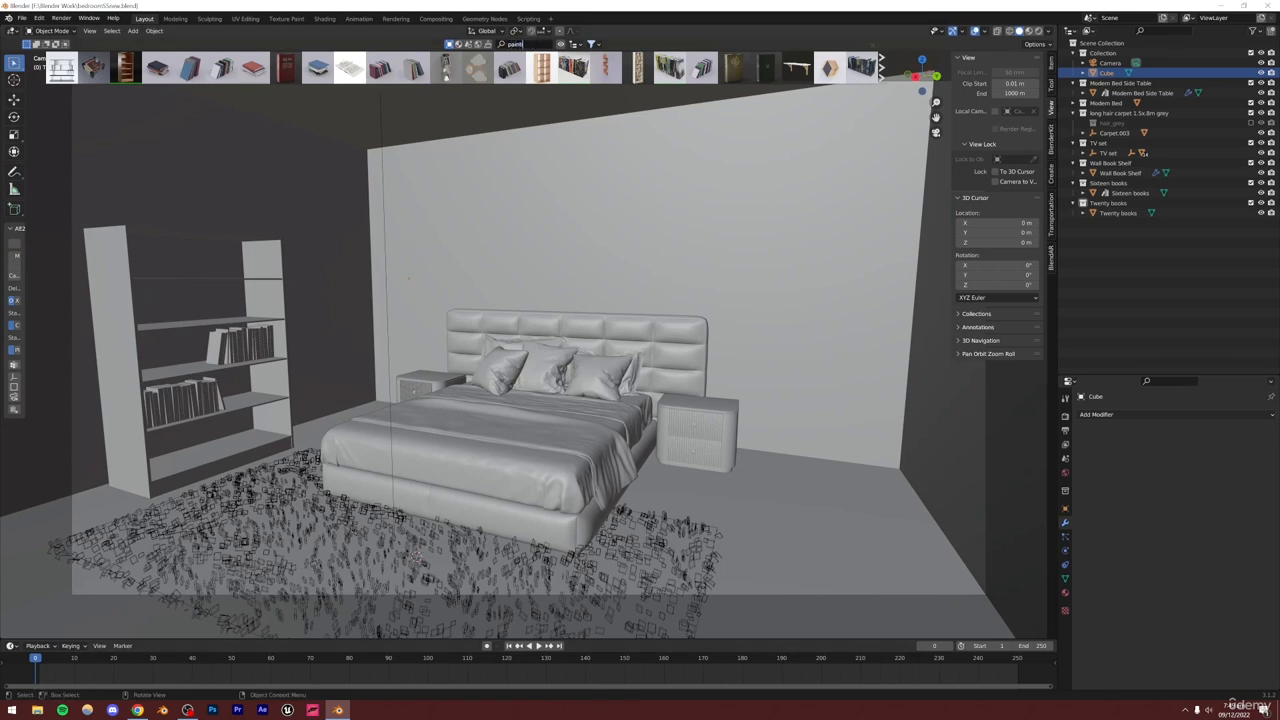
{"action": "left_click", "coordinate": [540, 45]}
{"action": "key", "text": "BackSpace"}
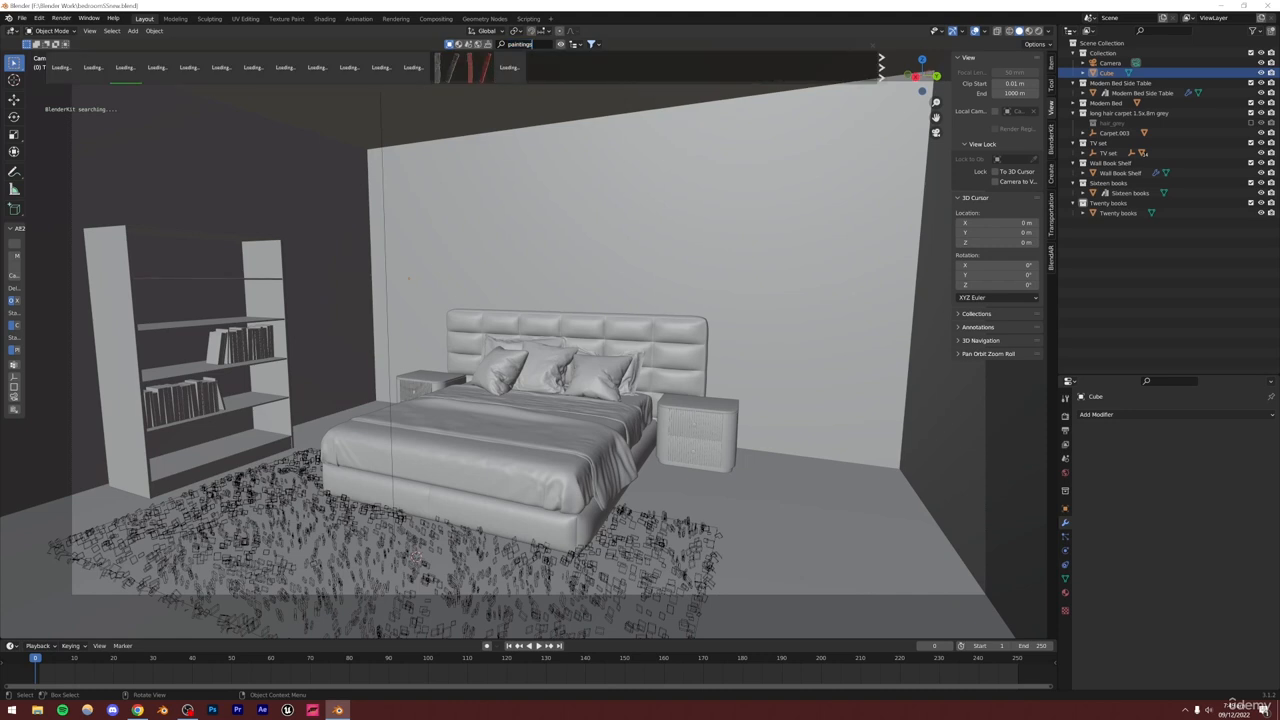
{"action": "key", "text": "Return"}
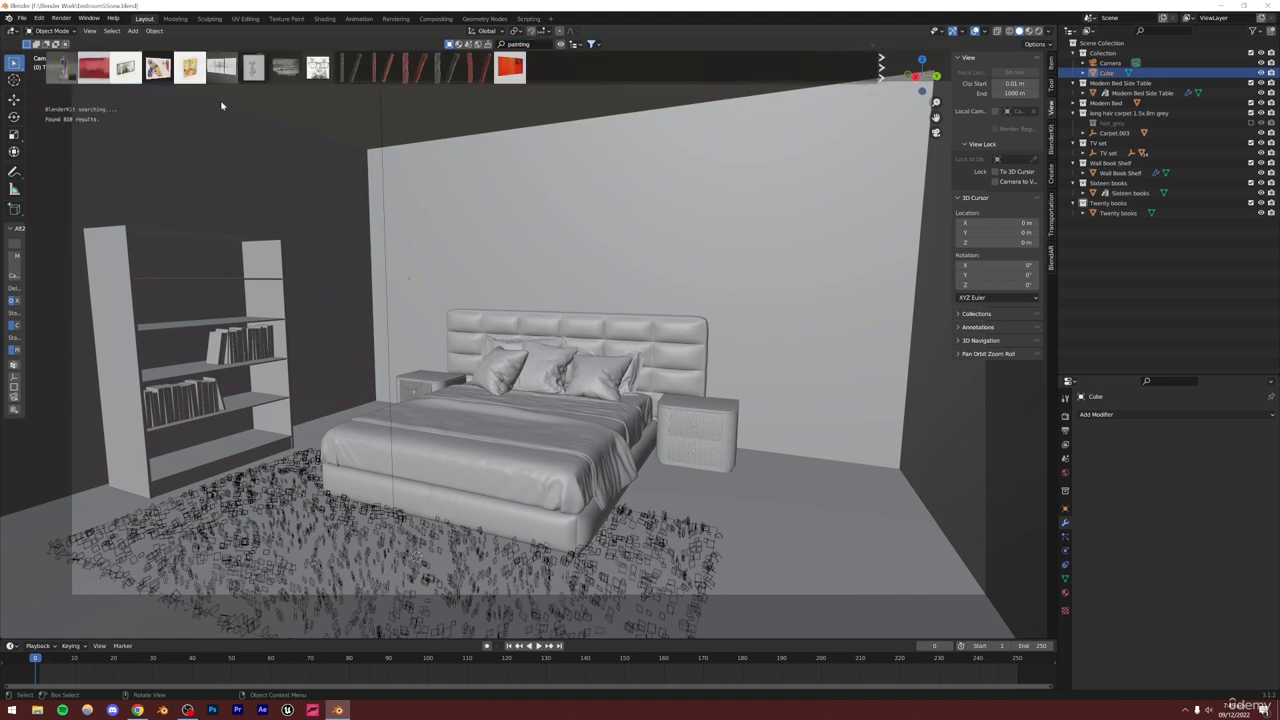
{"action": "mouse_move", "coordinate": [192, 70]}
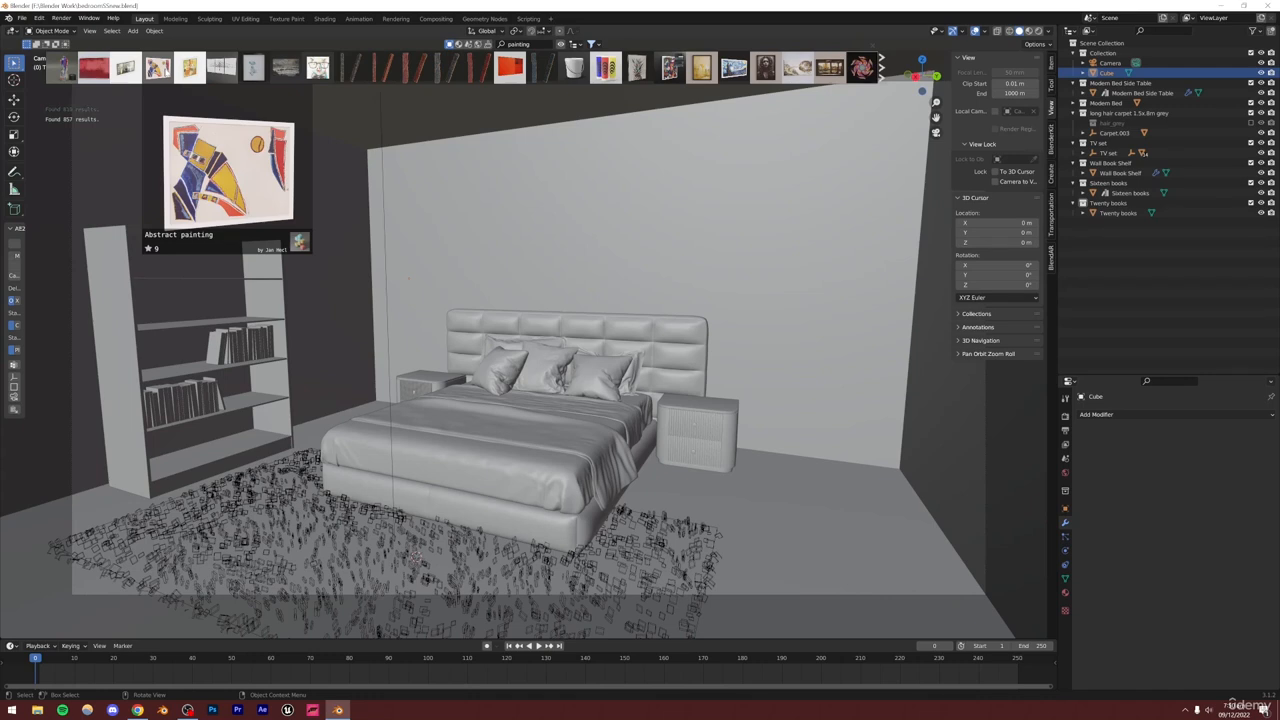
{"action": "left_click_drag", "start_coordinate": [157, 67], "coordinate": [304, 294]}
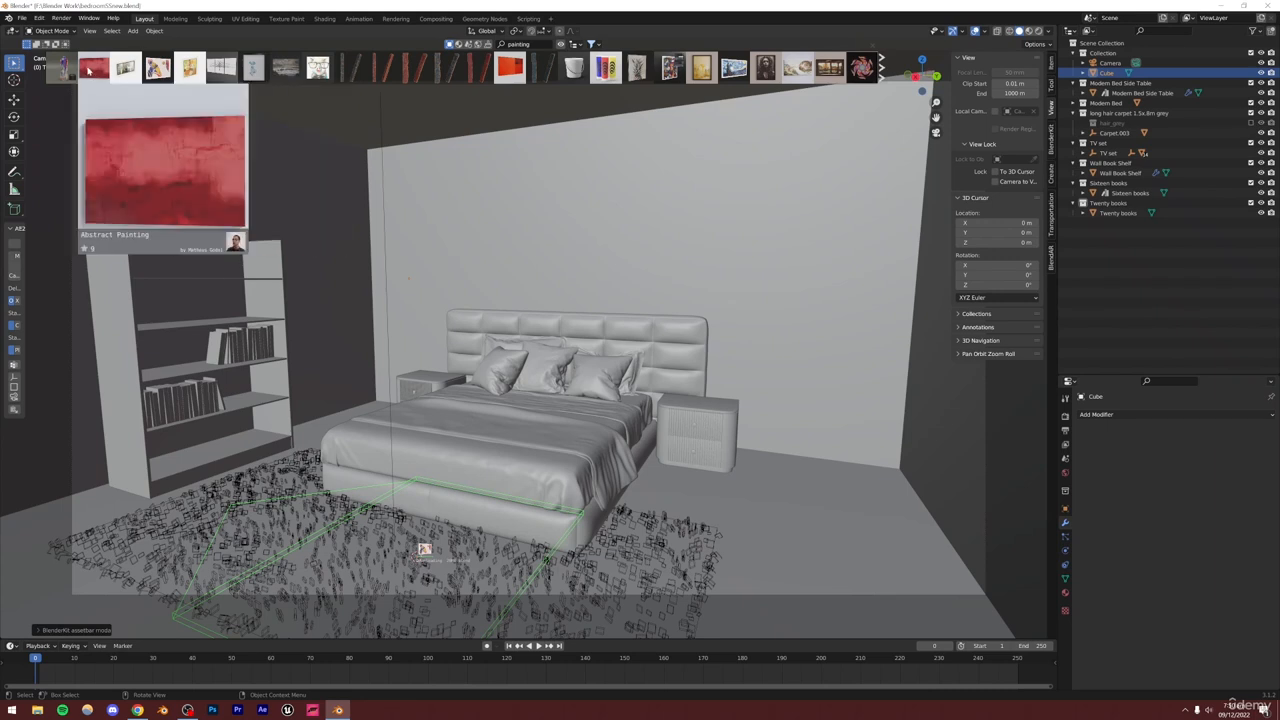
Browse the painting results and the bedroom reference images on Pinterest in the browser
{"action": "mouse_move", "coordinate": [61, 66]}
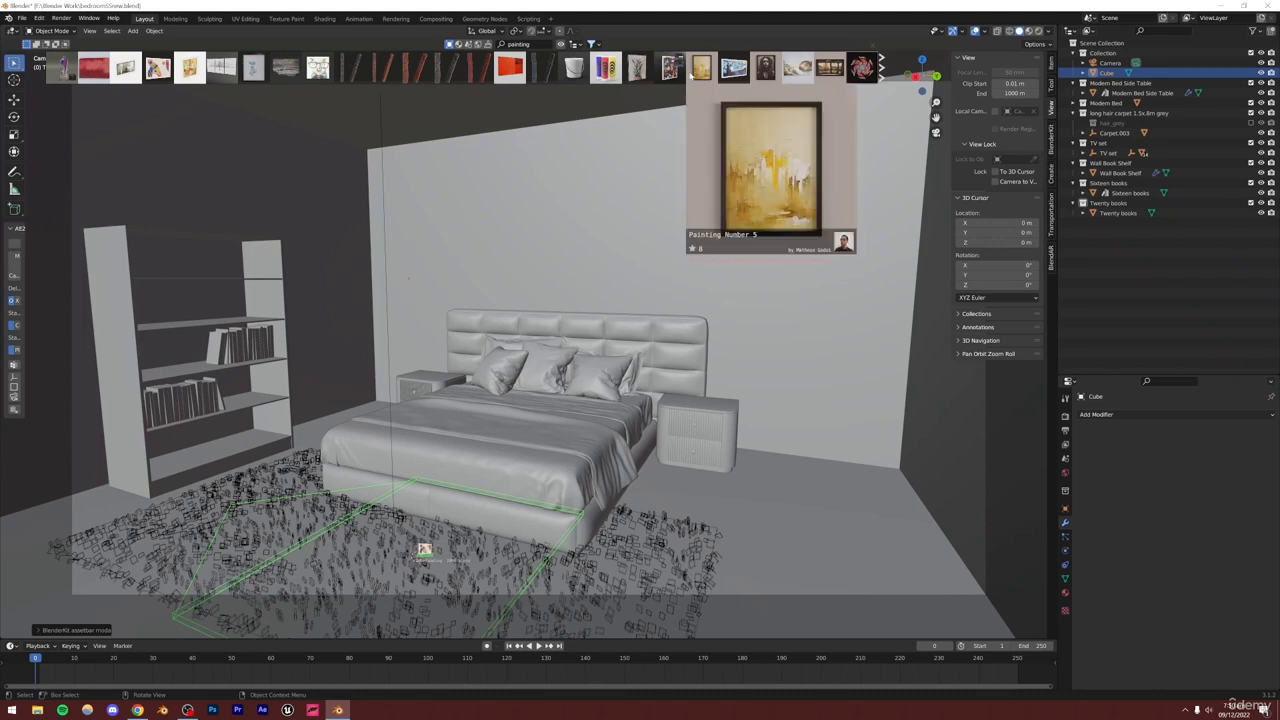
{"action": "mouse_move", "coordinate": [612, 68]}
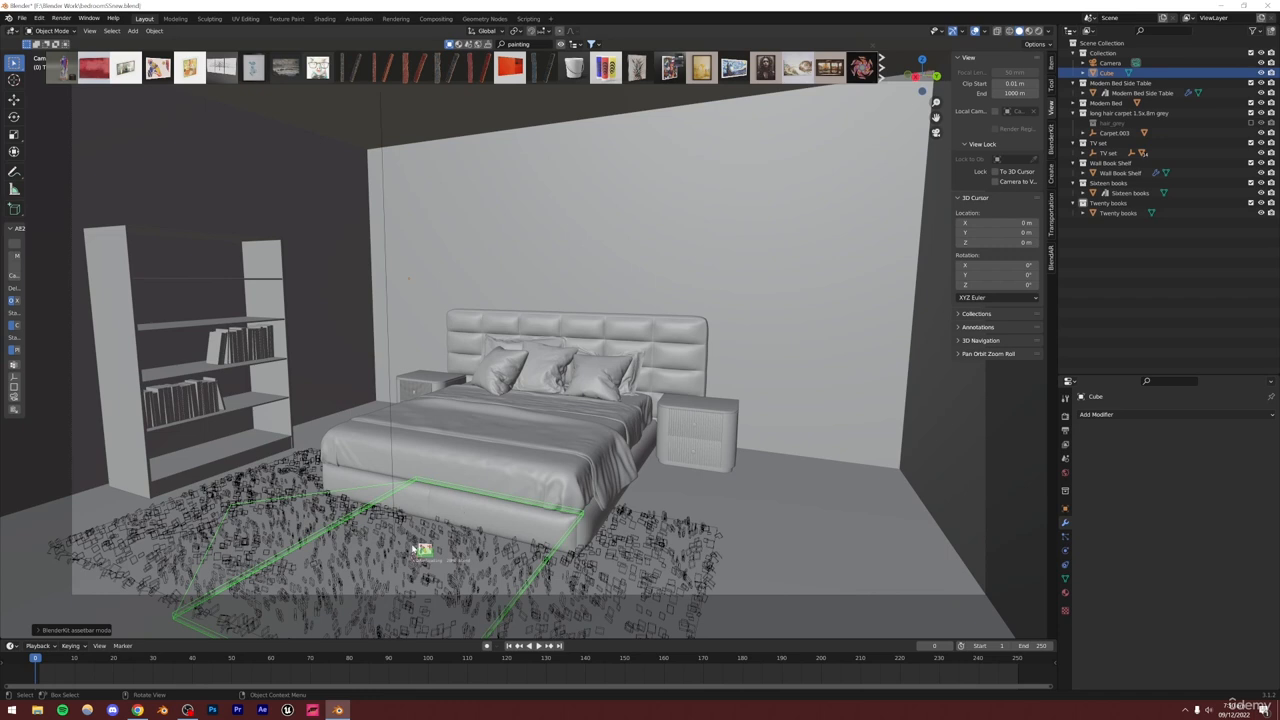
{"action": "left_click", "coordinate": [137, 710]}
{"action": "scroll", "coordinate": [880, 407], "scroll_direction": "down", "scroll_amount": 1}
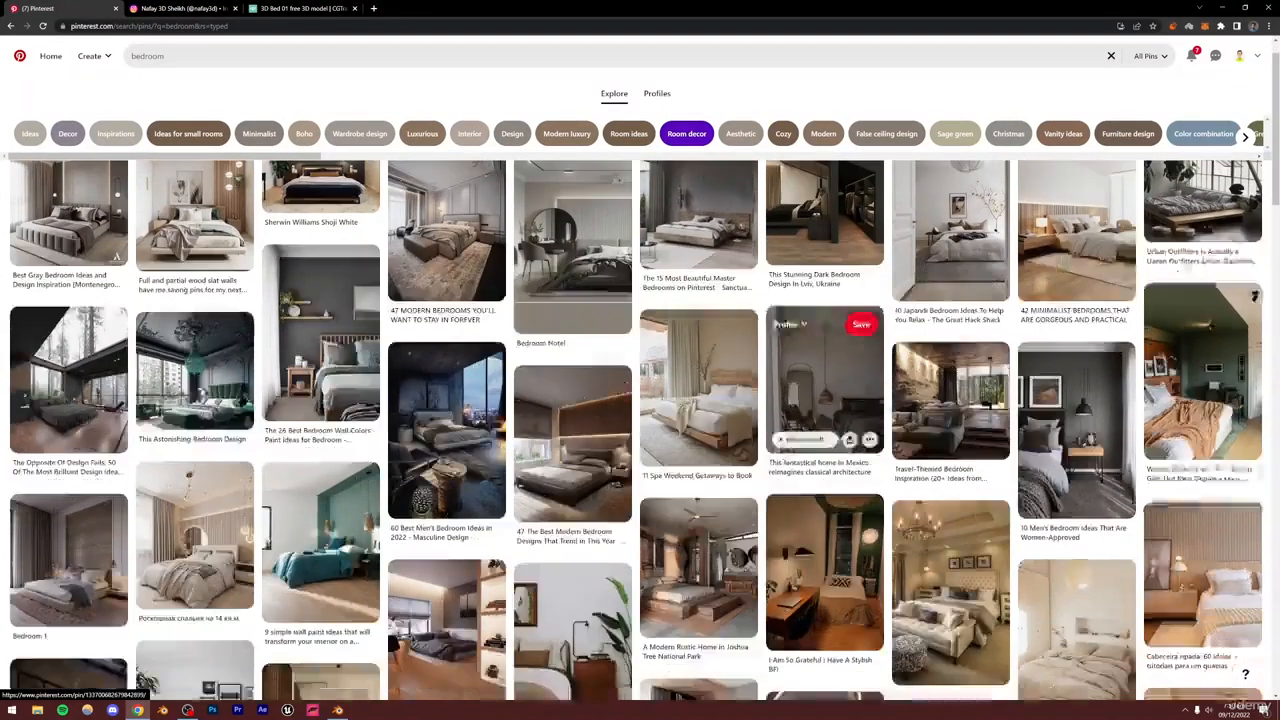
{"action": "scroll", "coordinate": [887, 407], "scroll_direction": "down", "scroll_amount": 10}
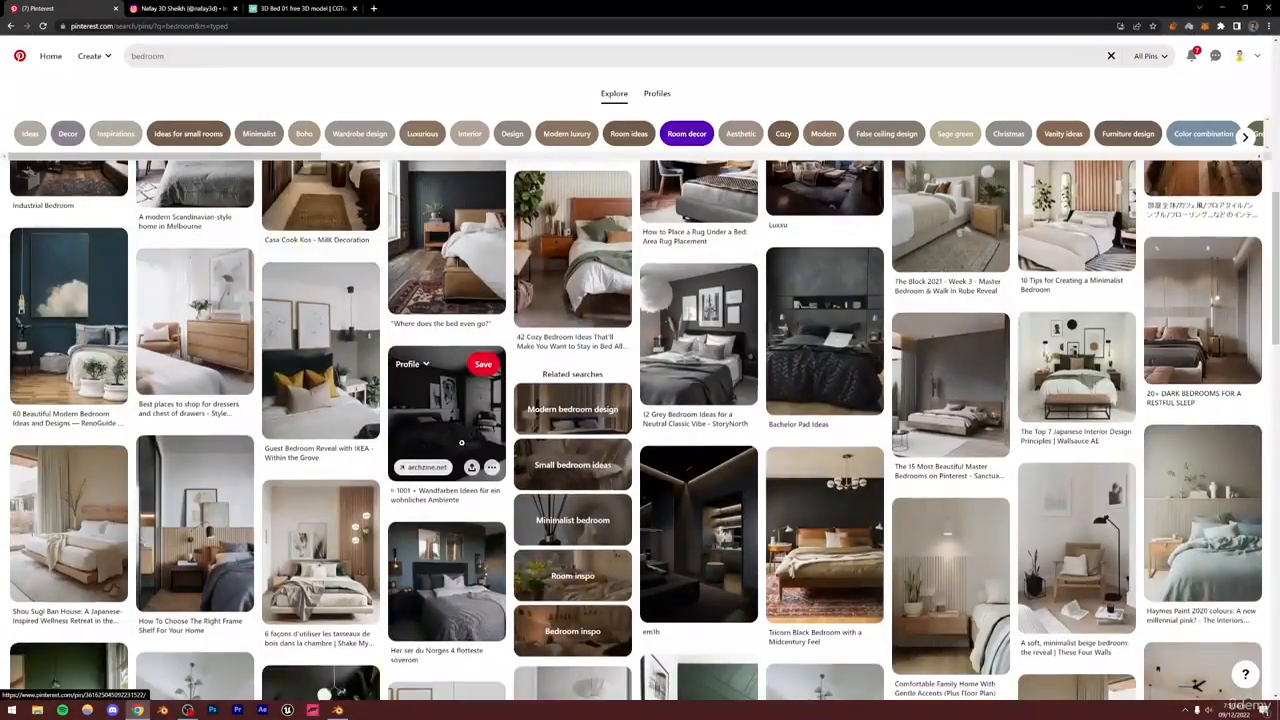
{"action": "scroll", "coordinate": [461, 442], "scroll_direction": "down", "scroll_amount": 10}
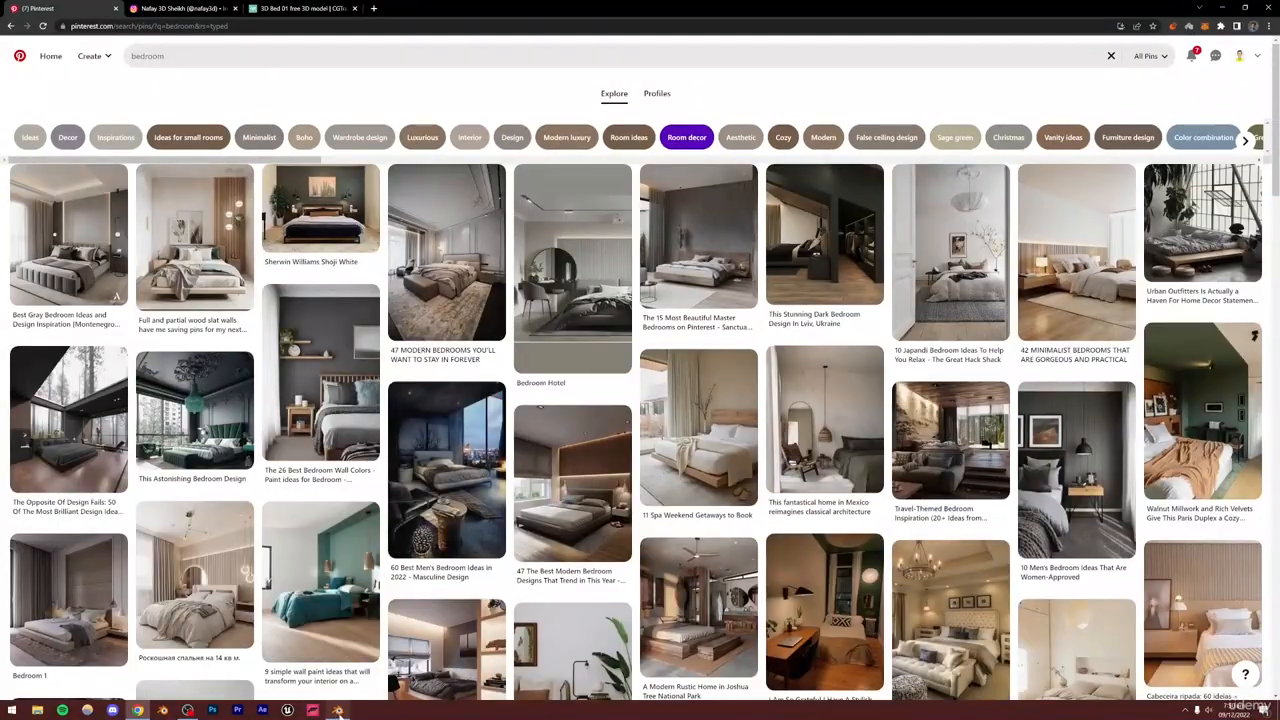
{"action": "key", "text": "alt+Tab"}
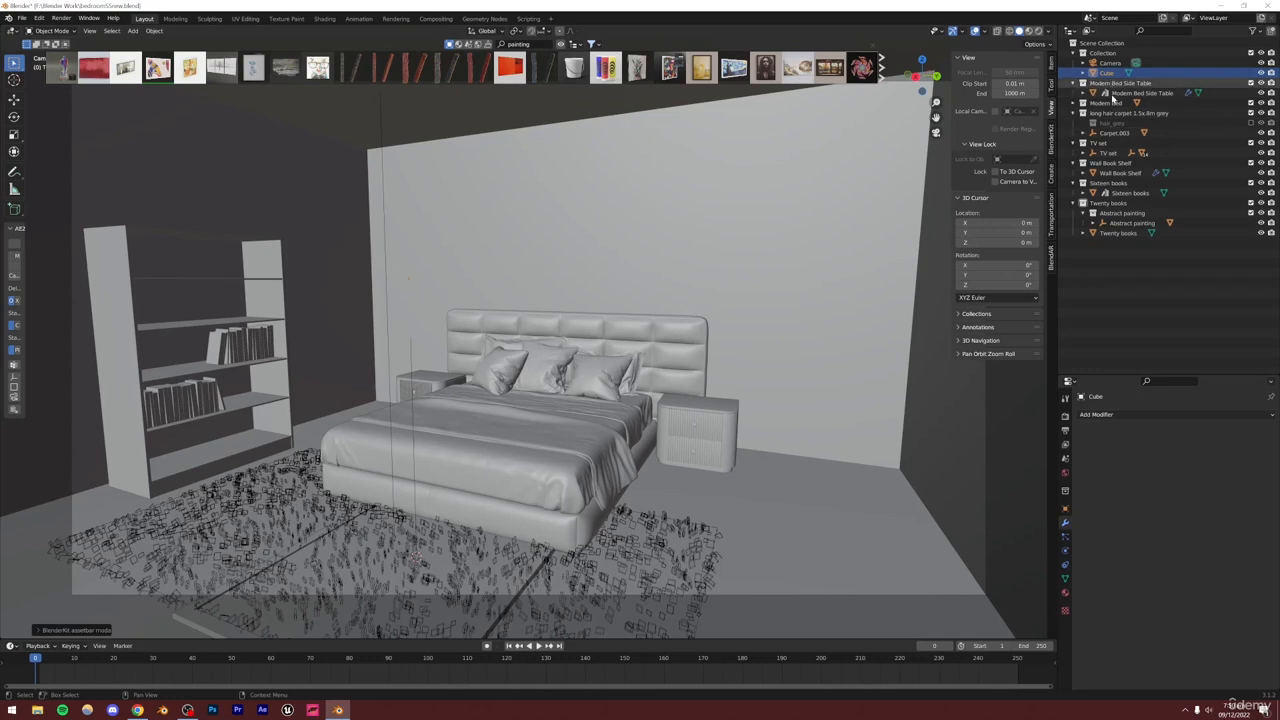
Move the Abstract painting collection out of the Twenty books collection and select its objects
{"action": "left_click_drag", "start_coordinate": [1121, 213], "coordinate": [1118, 259]}
{"action": "right_click", "coordinate": [1120, 232]}
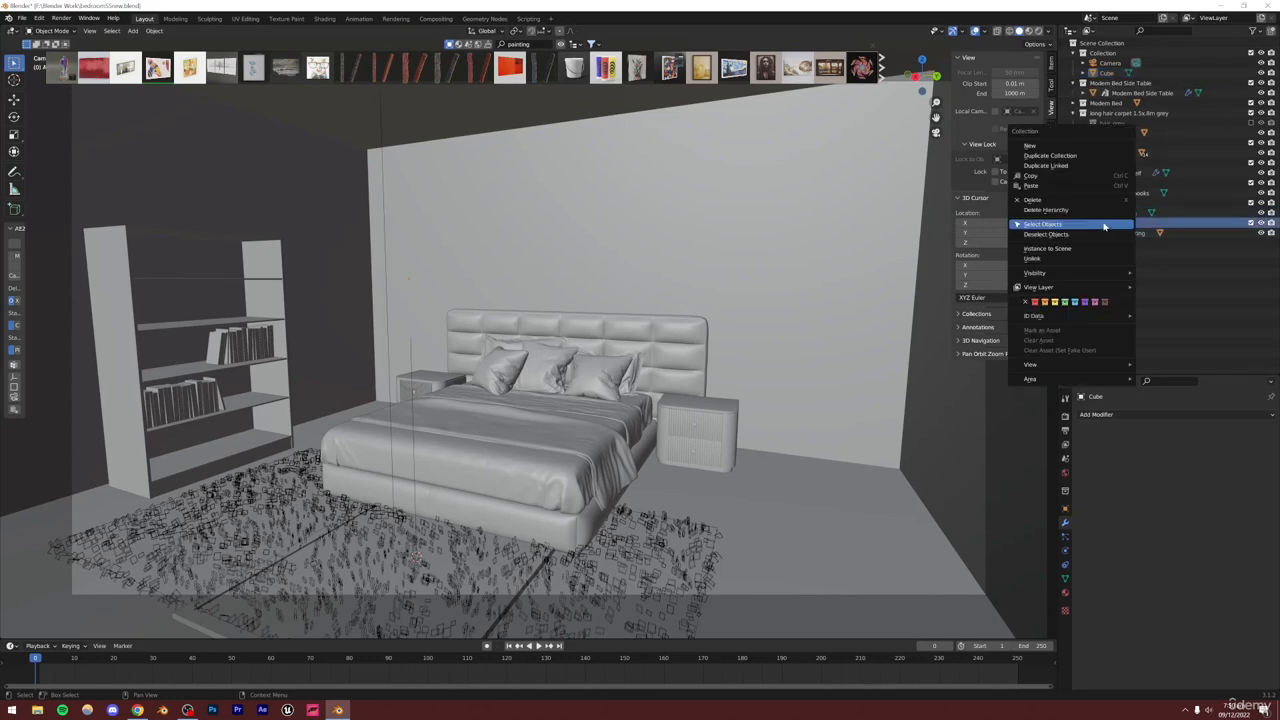
{"action": "left_click", "coordinate": [1075, 220]}
Raise the Abstract painting along Z up toward the wall above the bed
{"action": "key", "text": "g"}
{"action": "key", "text": "z"}
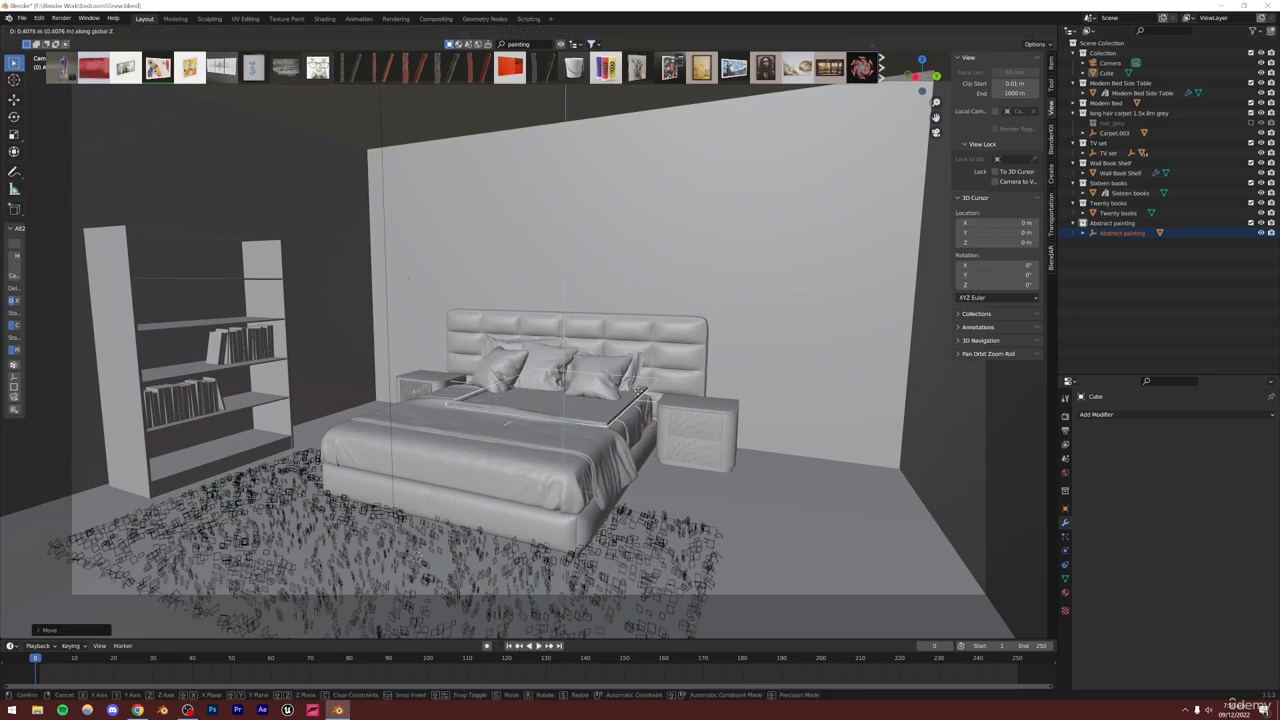
{"action": "left_click", "coordinate": [637, 244]}
{"action": "middle_click_drag", "start_coordinate": [637, 244], "coordinate": [652, 250]}
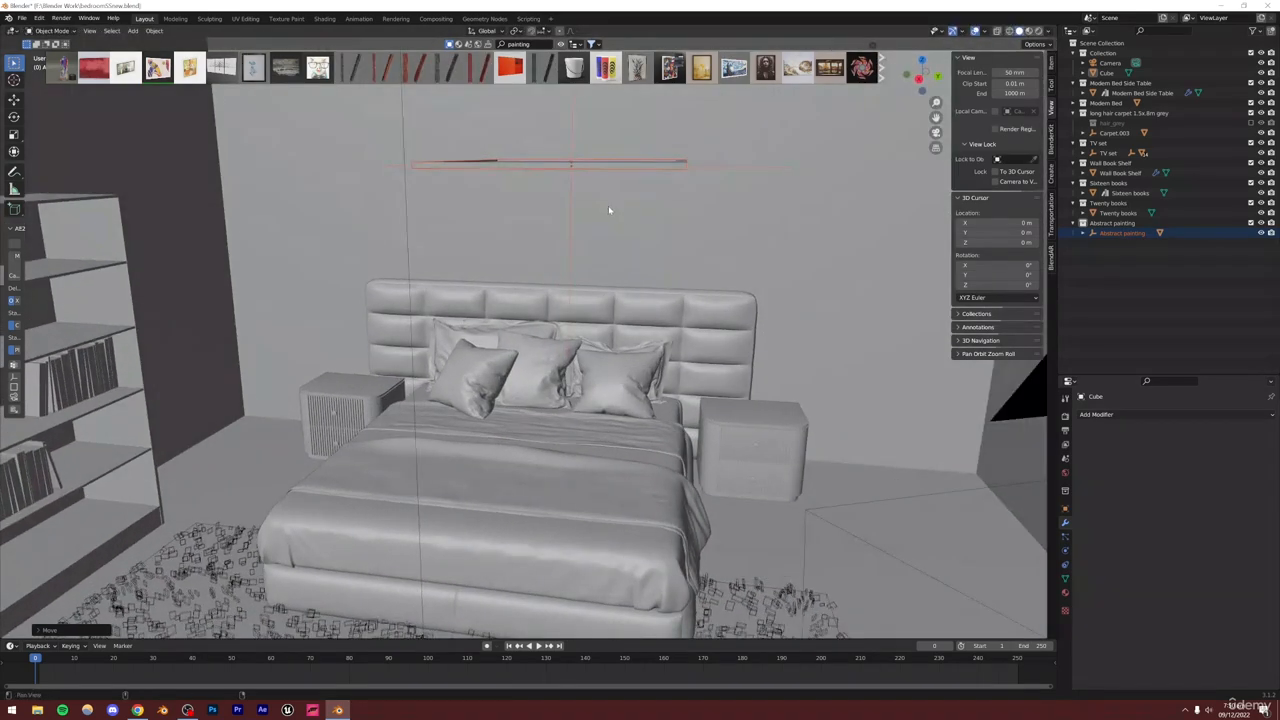
{"action": "scroll", "coordinate": [585, 388], "scroll_direction": "up", "scroll_amount": 5}
{"action": "scroll", "coordinate": [585, 388], "scroll_direction": "down", "scroll_amount": 5}
{"action": "middle_click_drag", "start_coordinate": [566, 363], "coordinate": [577, 353]}
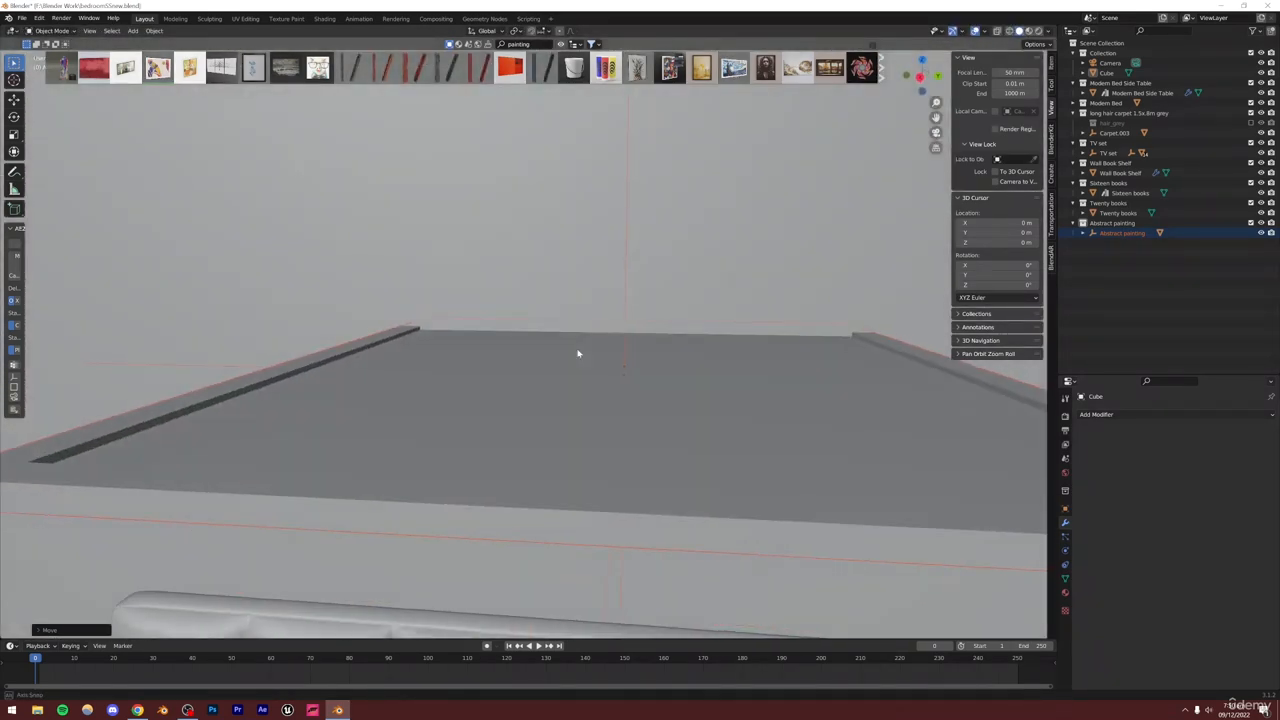
Rotate the painting around Z to align with the wall, then 90° around Y to stand it upright
{"action": "key", "text": "r"}
{"action": "key", "text": "z"}
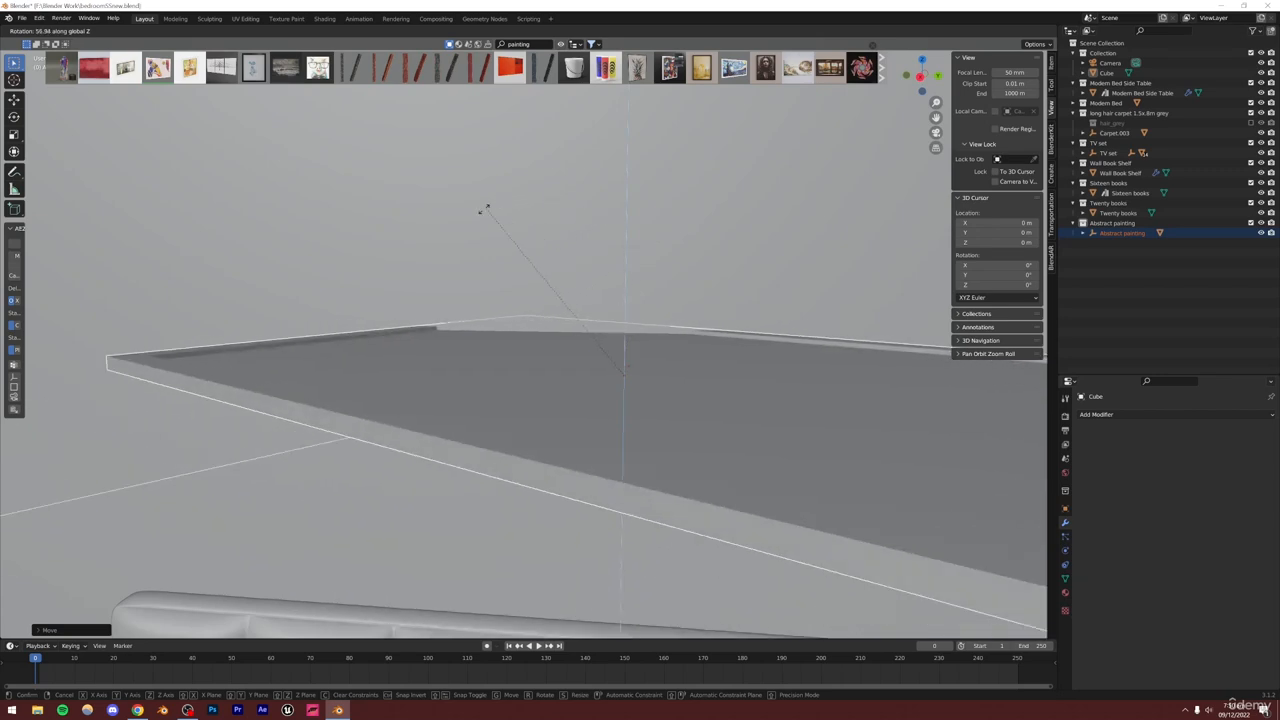
{"action": "left_click", "coordinate": [375, 334]}
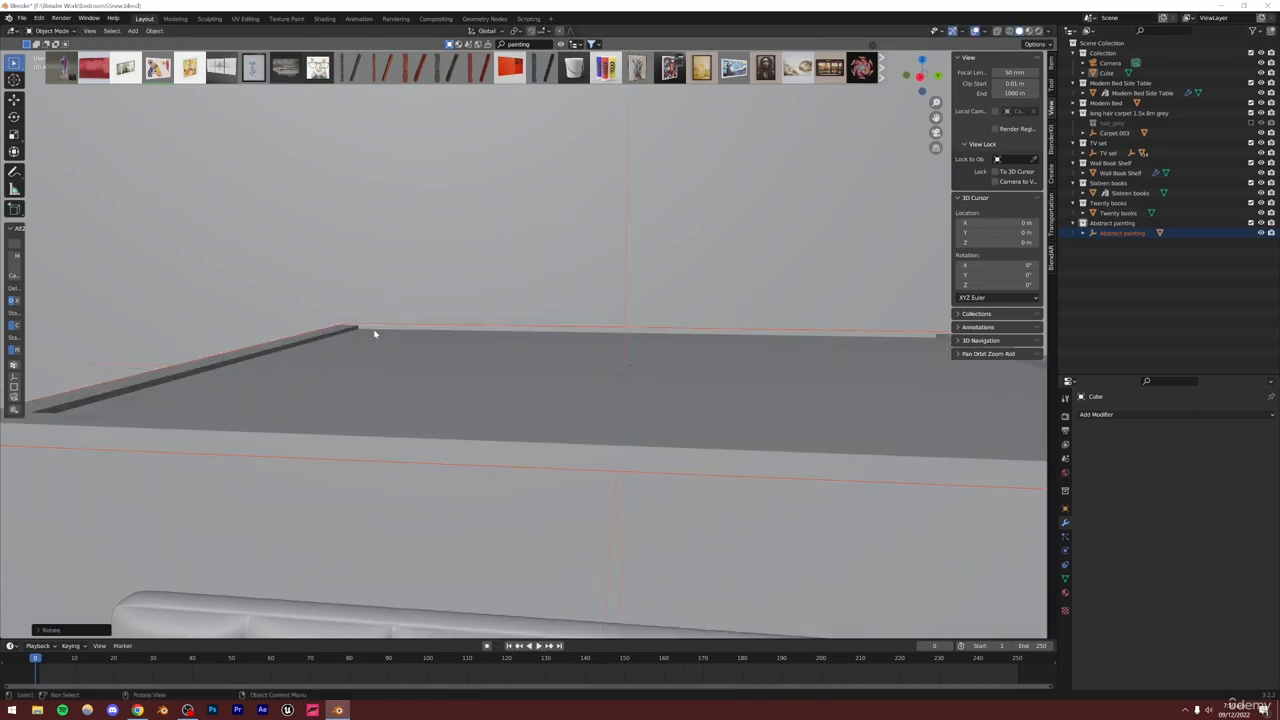
{"action": "key", "text": "r"}
{"action": "type", "text": "y"}
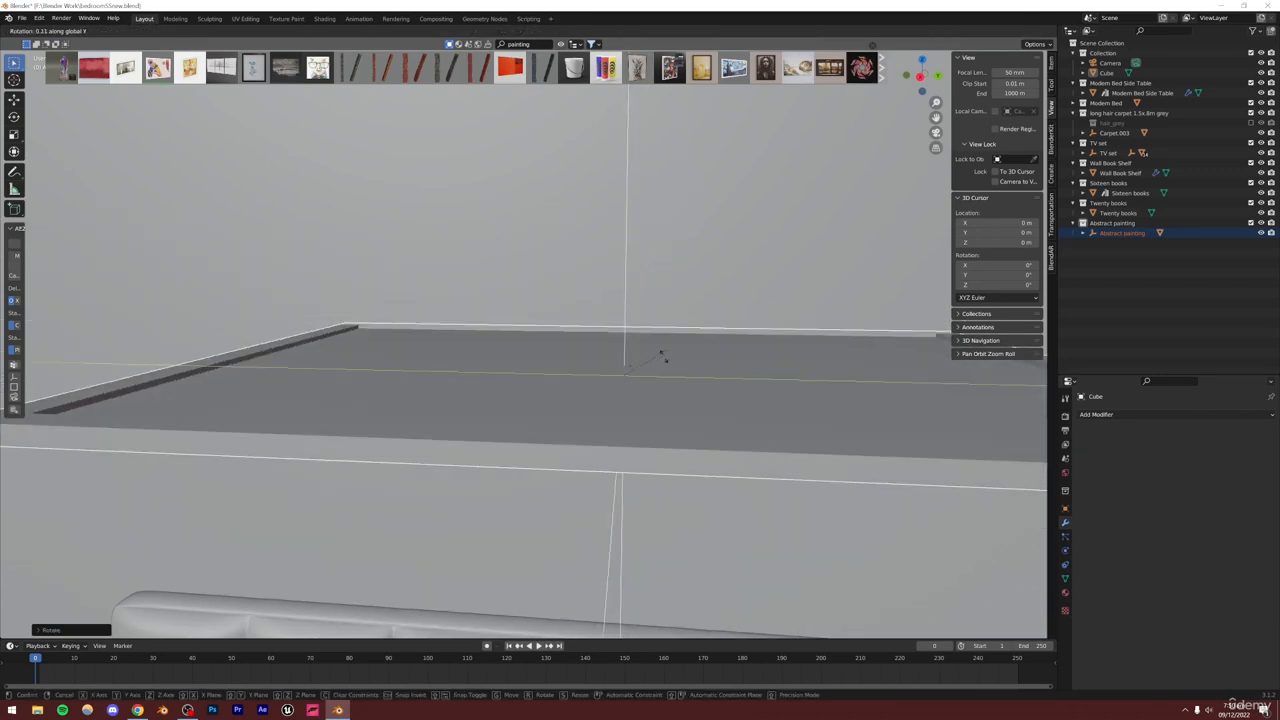
{"action": "type", "text": "90"}
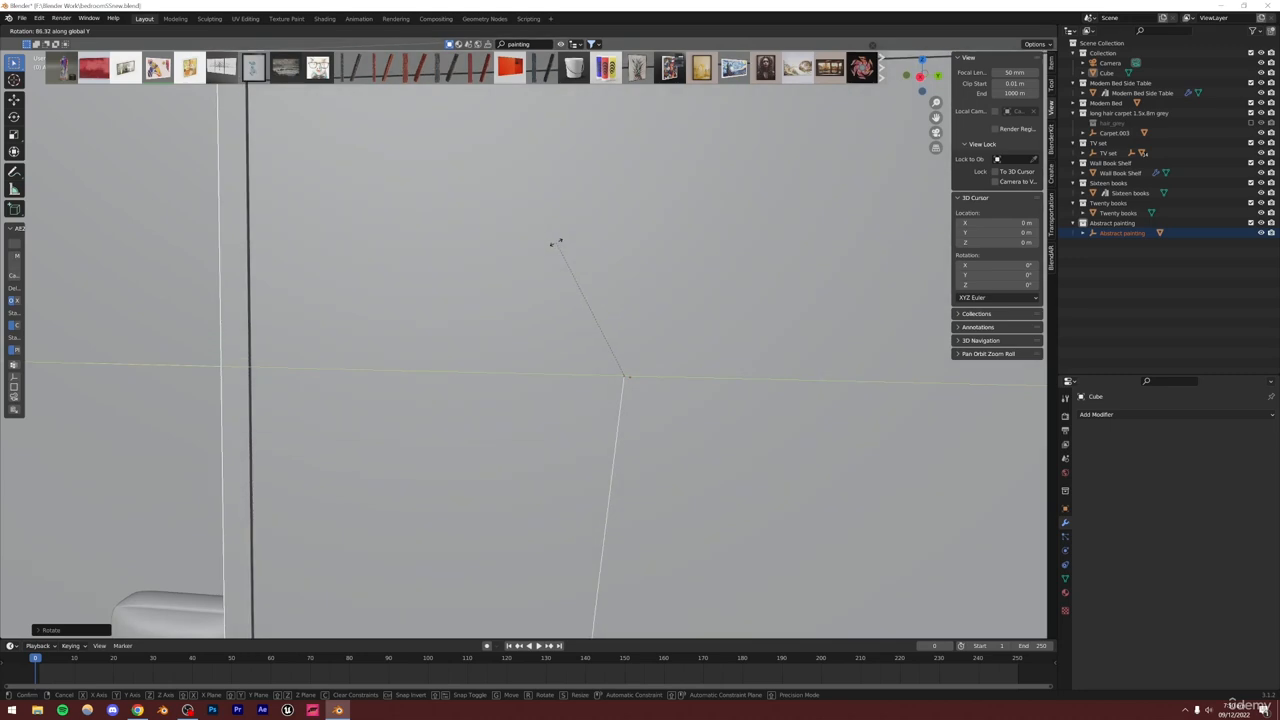
{"action": "key", "text": "Return"}
Position the painting flush against the wall above the headboard and save the file
{"action": "key", "text": "KP_Decimal"}
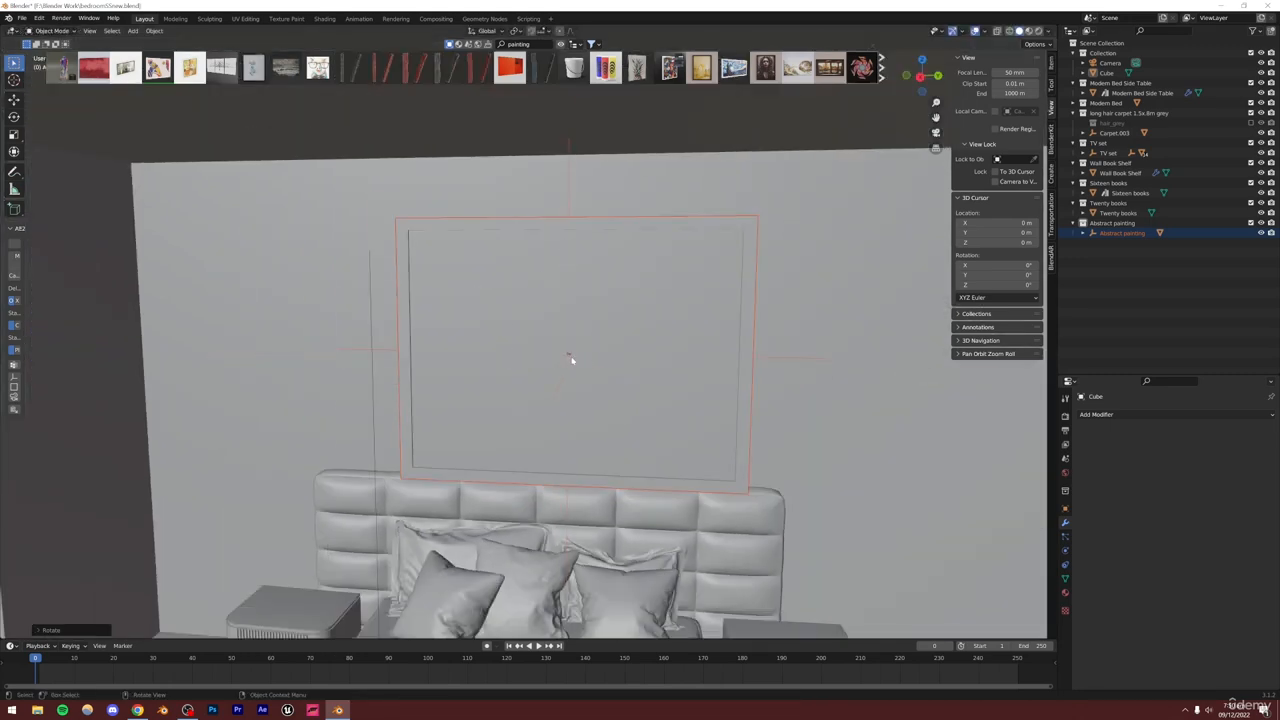
{"action": "mouse_move", "coordinate": [669, 340]}
{"action": "middle_mouse_down"}
{"action": "mouse_move", "coordinate": [711, 351]}
{"action": "mouse_move", "coordinate": [469, 357]}
{"action": "mouse_move", "coordinate": [586, 374]}
{"action": "mouse_move", "coordinate": [582, 353]}
{"action": "middle_mouse_up"}
{"action": "key", "text": "g"}
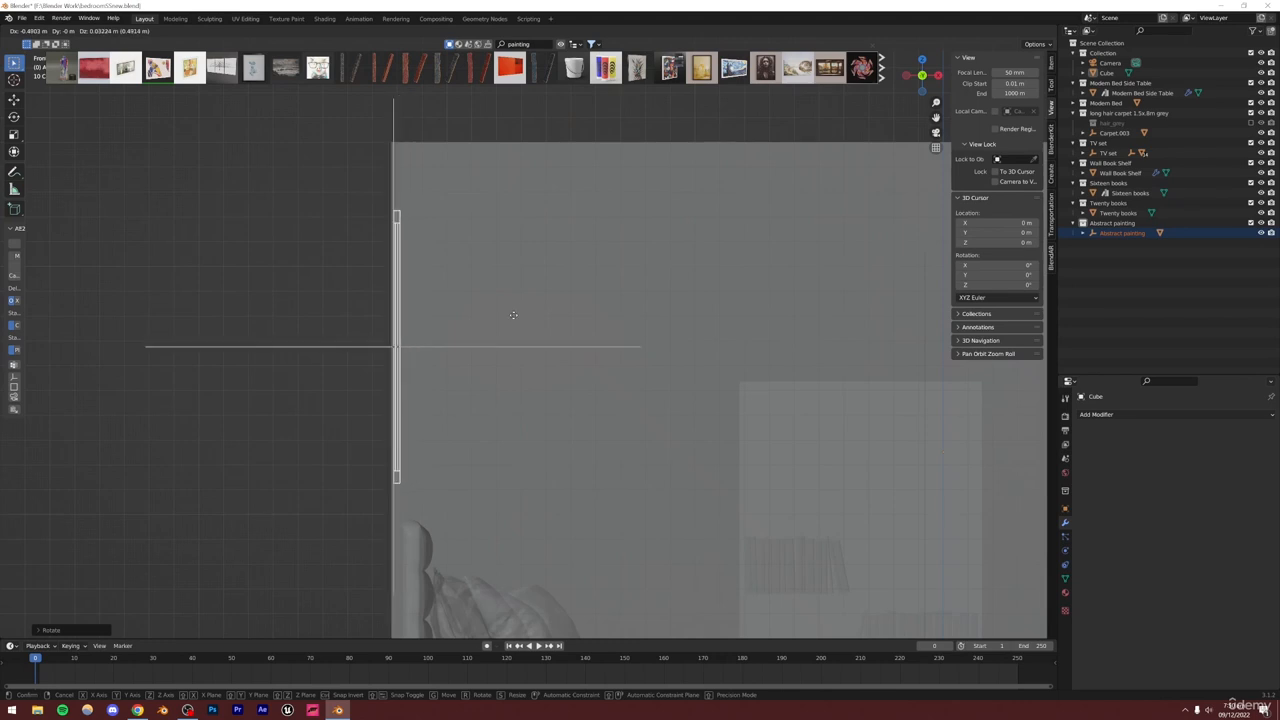
{"action": "left_click", "coordinate": [510, 315]}
{"action": "key", "text": "g"}
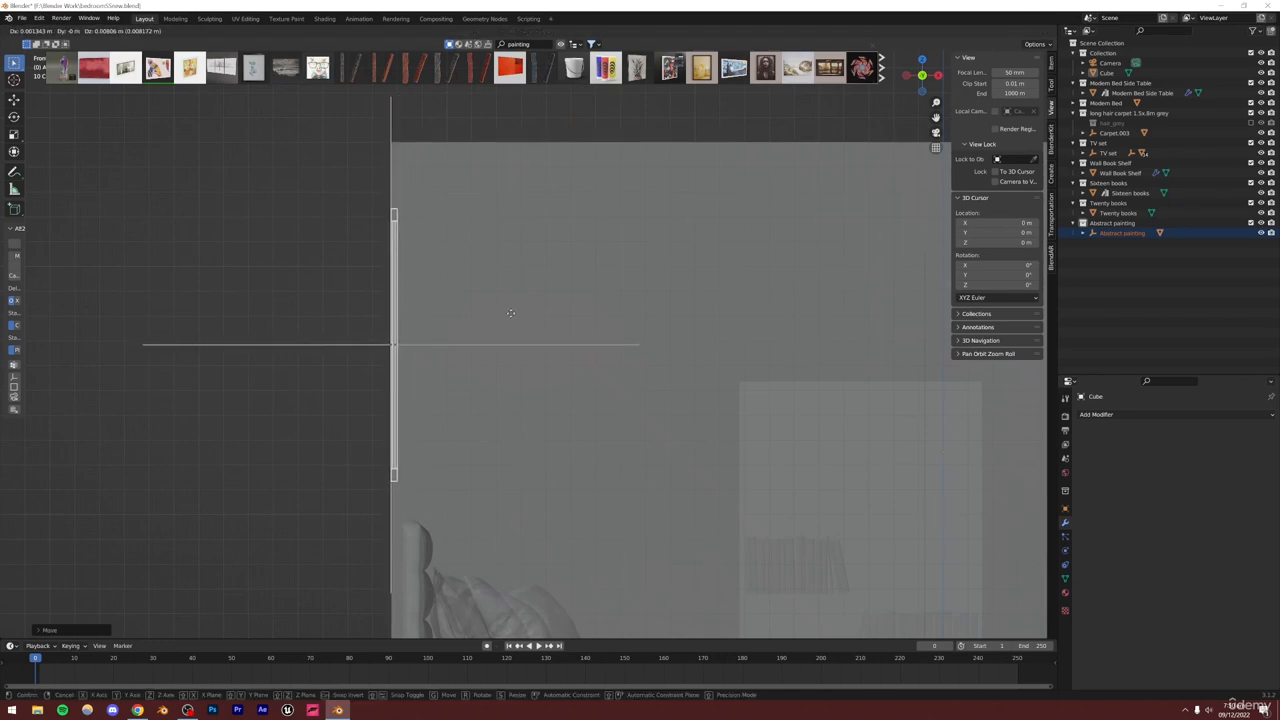
{"action": "left_click", "coordinate": [511, 317]}
{"action": "key", "text": "alt+z"}
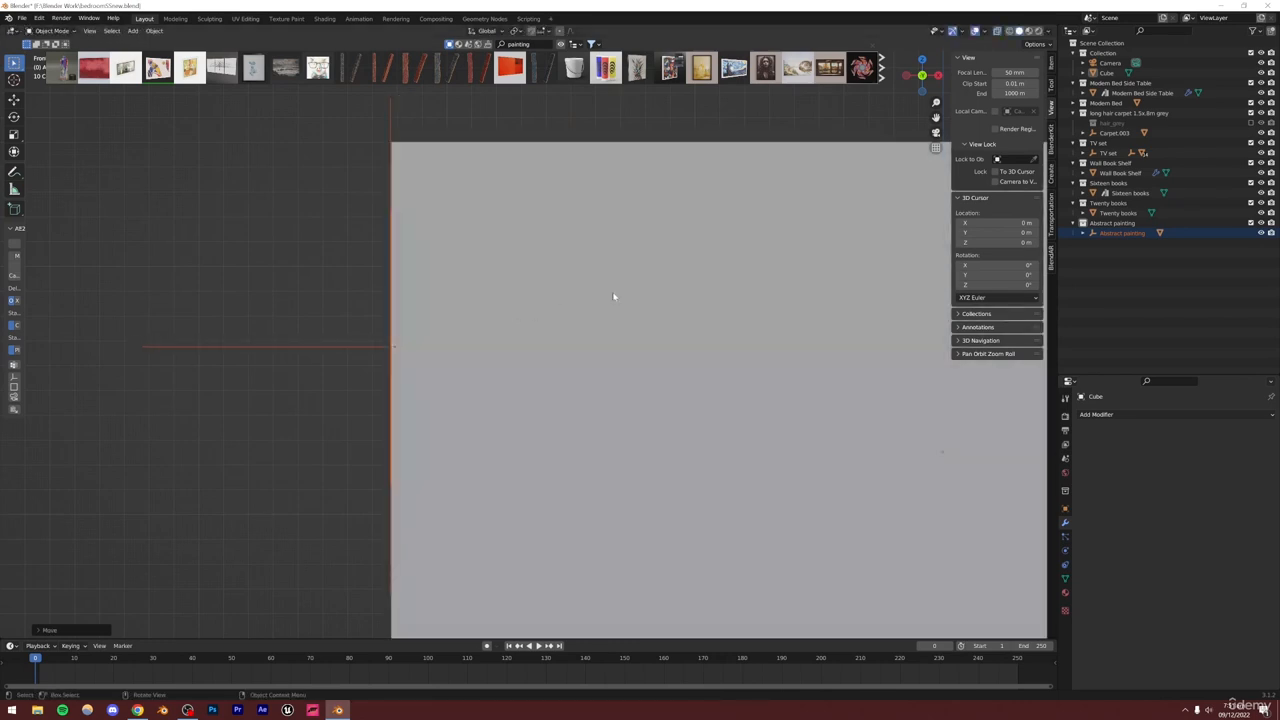
{"action": "left_click", "coordinate": [935, 130]}
{"action": "key", "text": "ctrl+s"}
{"action": "left_click", "coordinate": [592, 383]}
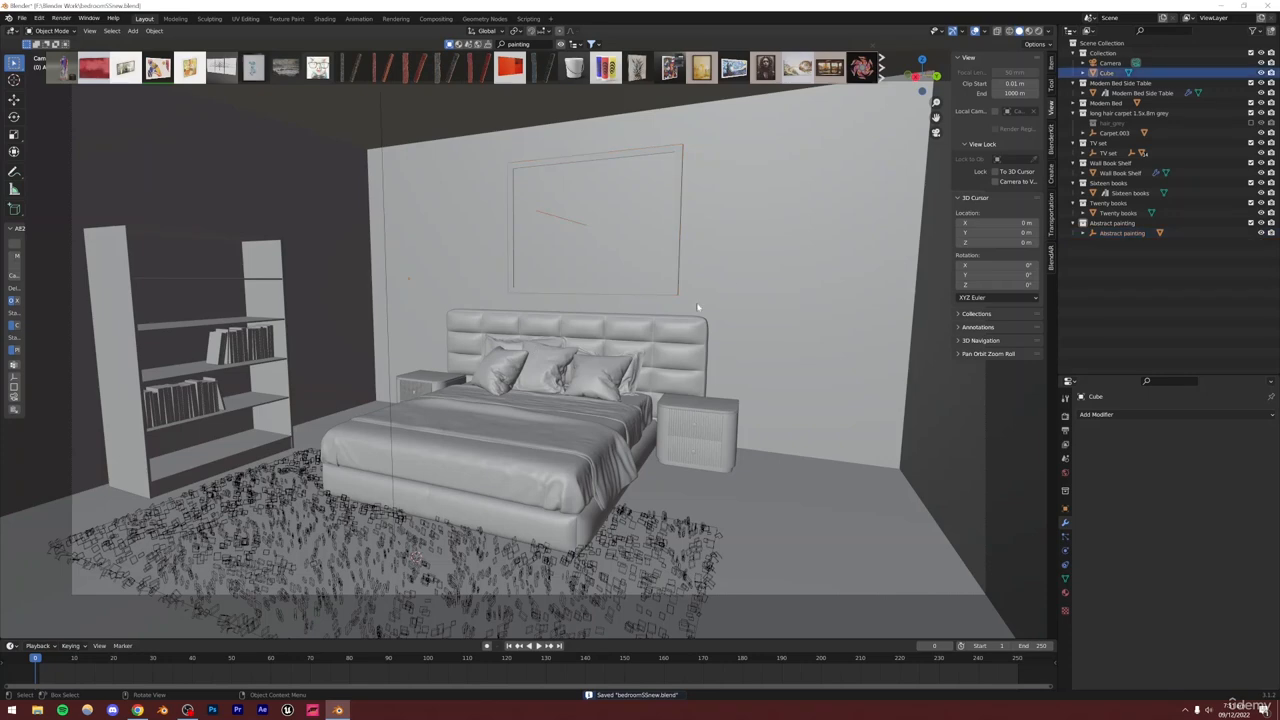
Compare the painting assets with the bedroom reference images and clear the asset search
{"action": "scroll", "coordinate": [592, 383], "scroll_direction": "up", "scroll_amount": 2}
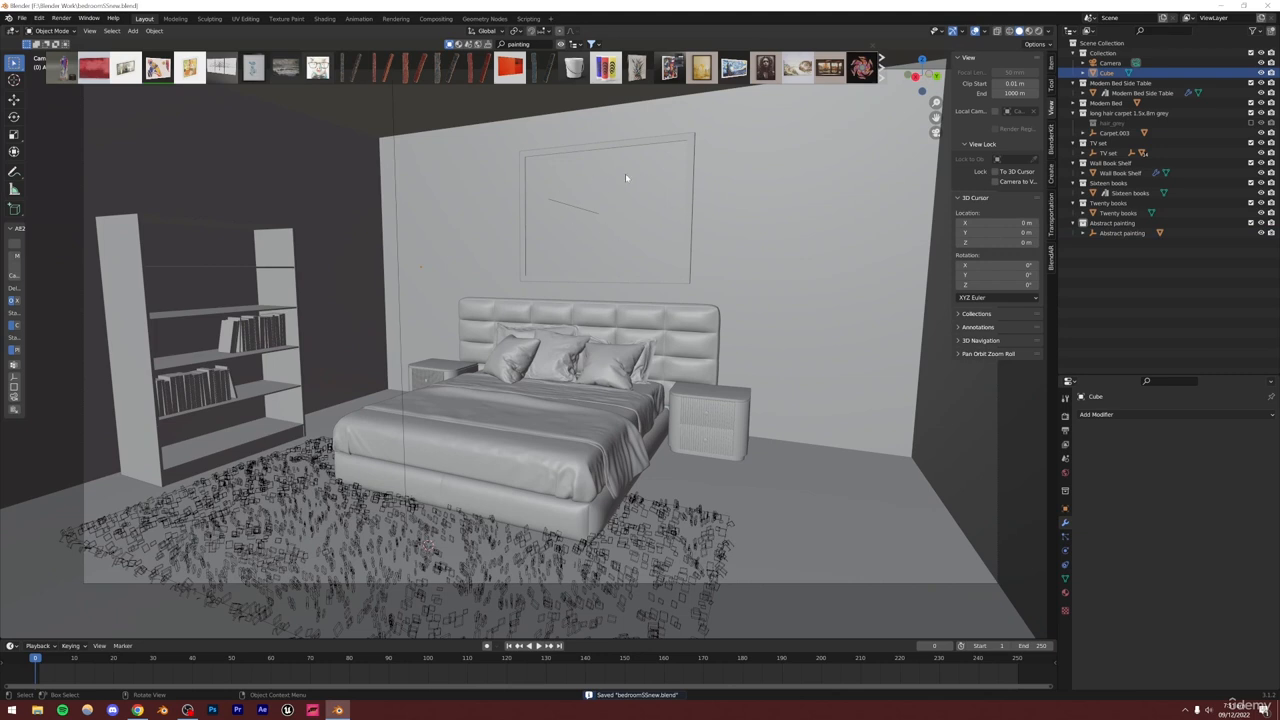
{"action": "mouse_move", "coordinate": [480, 68]}
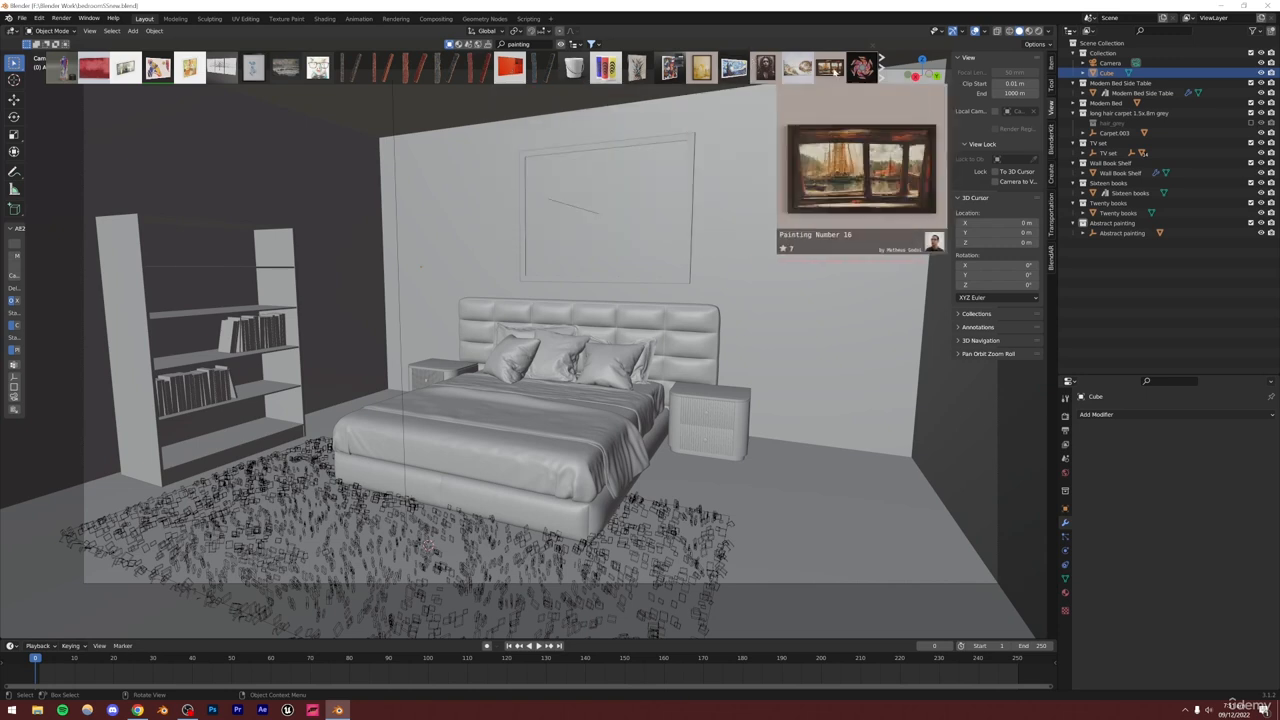
{"action": "mouse_move", "coordinate": [862, 68]}
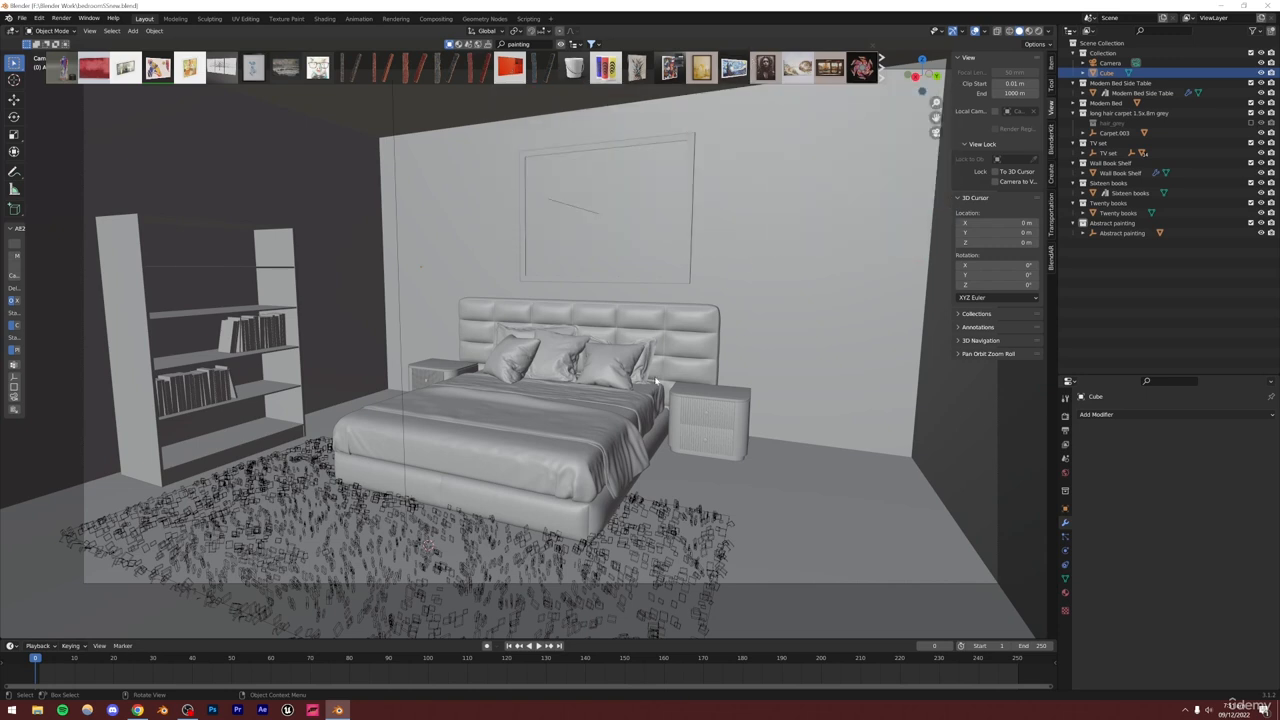
{"action": "left_click", "coordinate": [137, 711]}
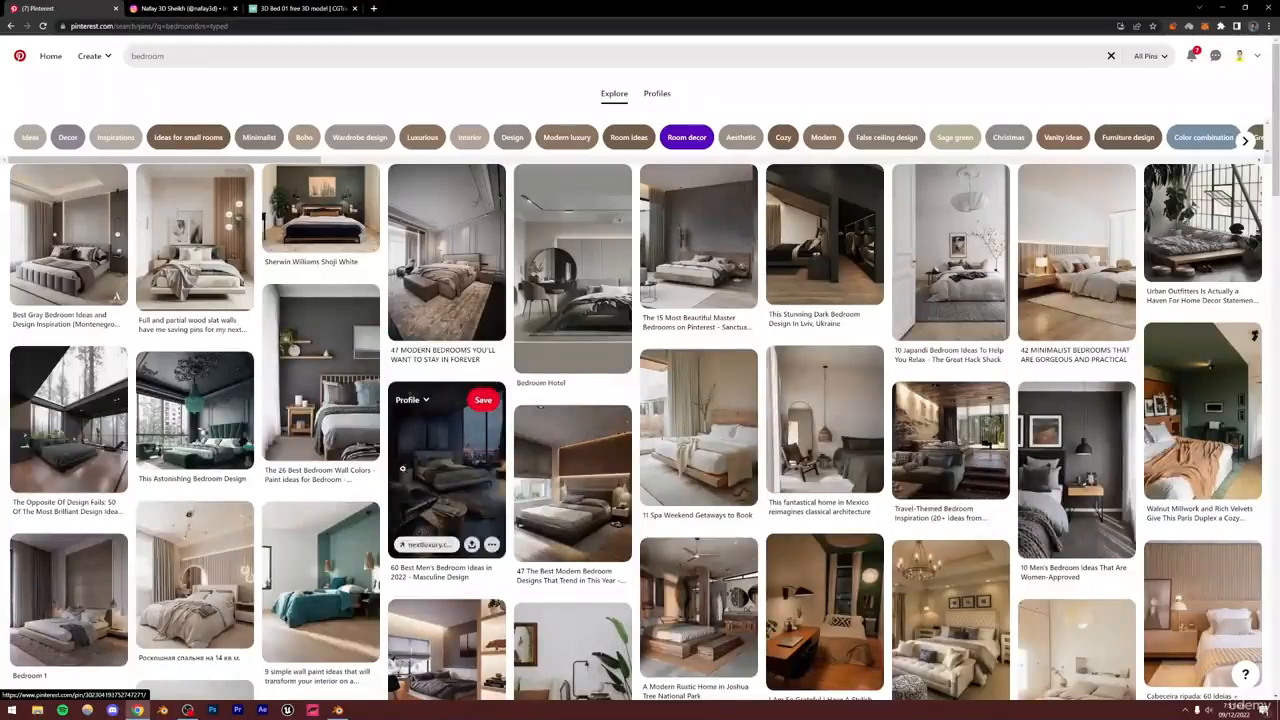
{"action": "left_click", "coordinate": [337, 710]}
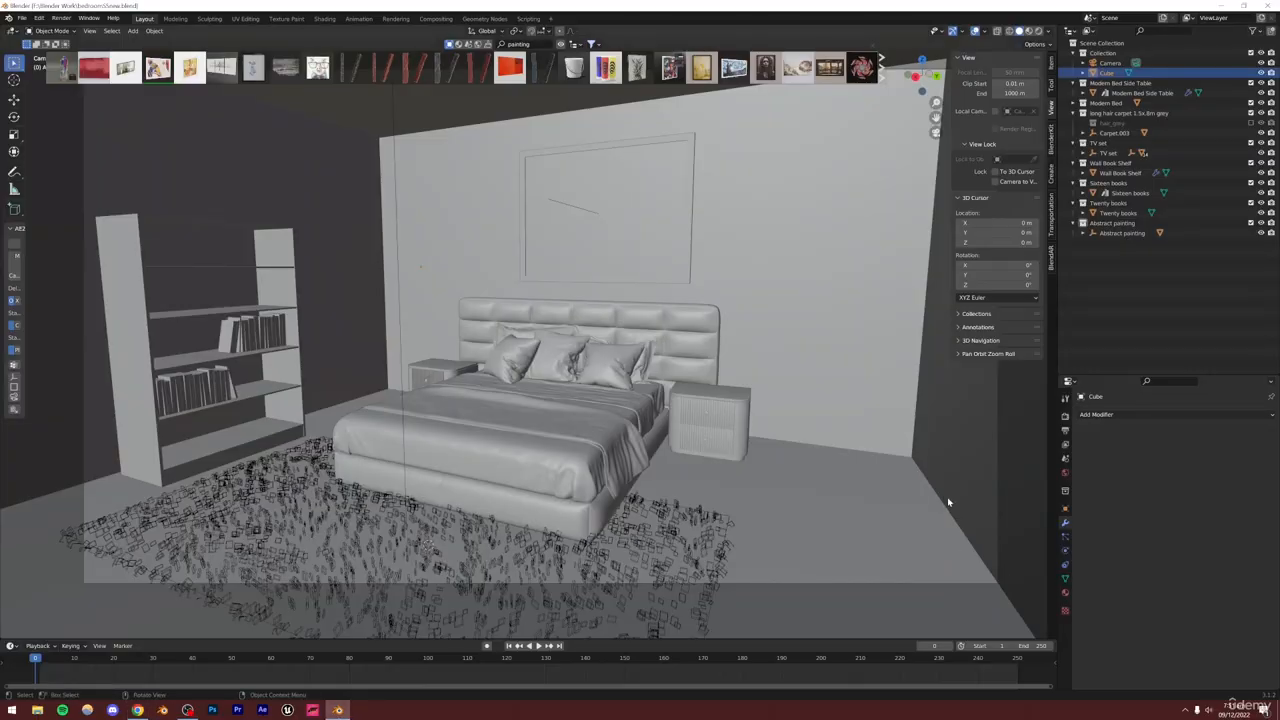
{"action": "left_click", "coordinate": [525, 44]}
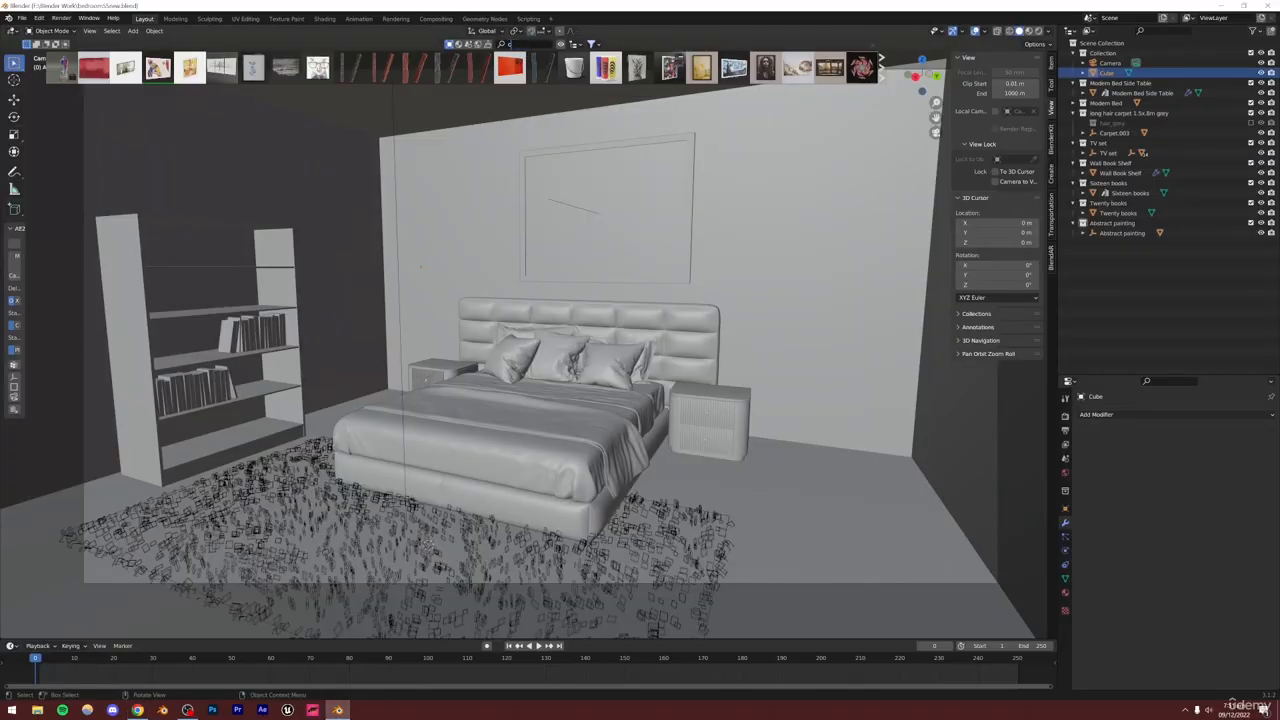
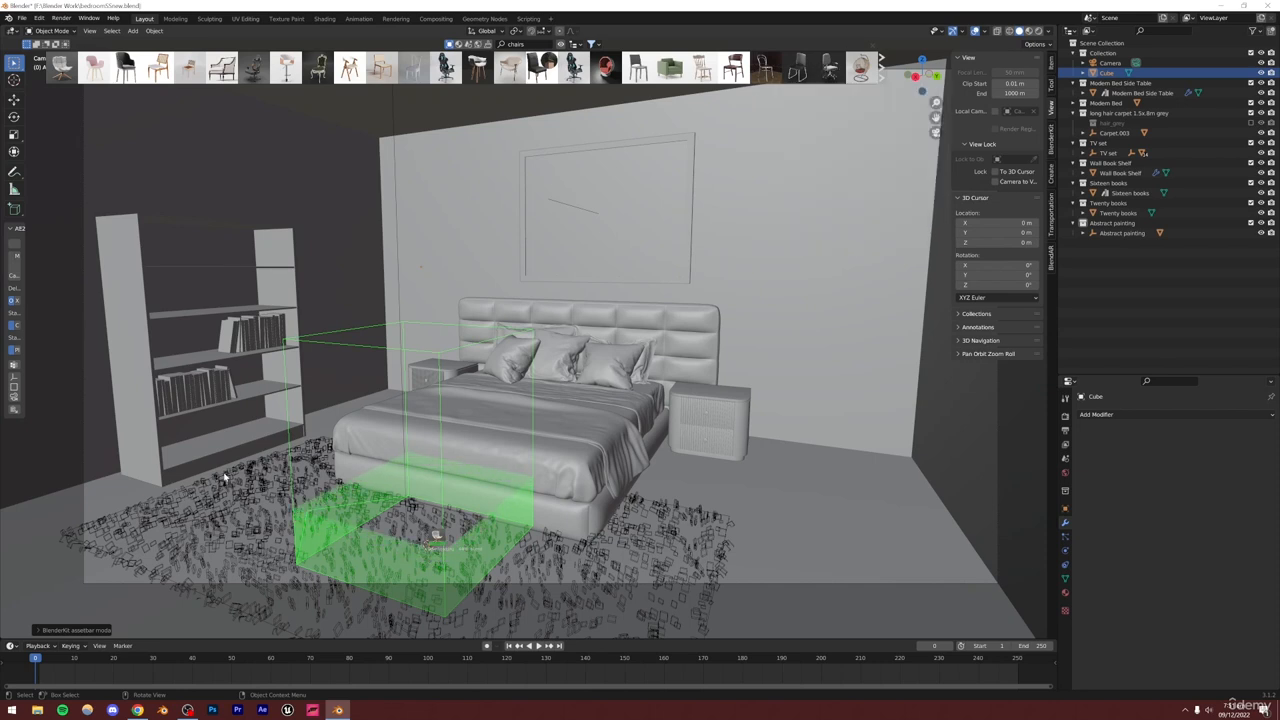
Search BlenderKit for desks and drop the Working Desk asset into the room
{"action": "mouse_move", "coordinate": [73, 80]}
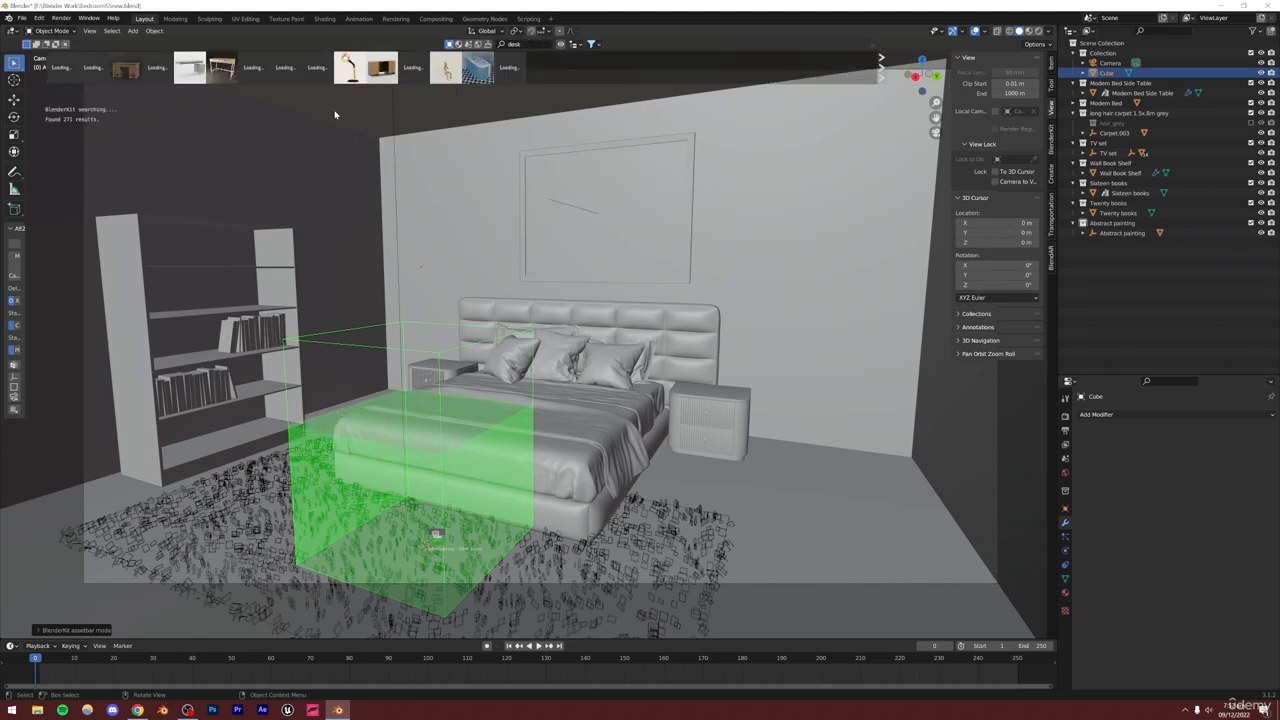
{"action": "mouse_move", "coordinate": [190, 67]}
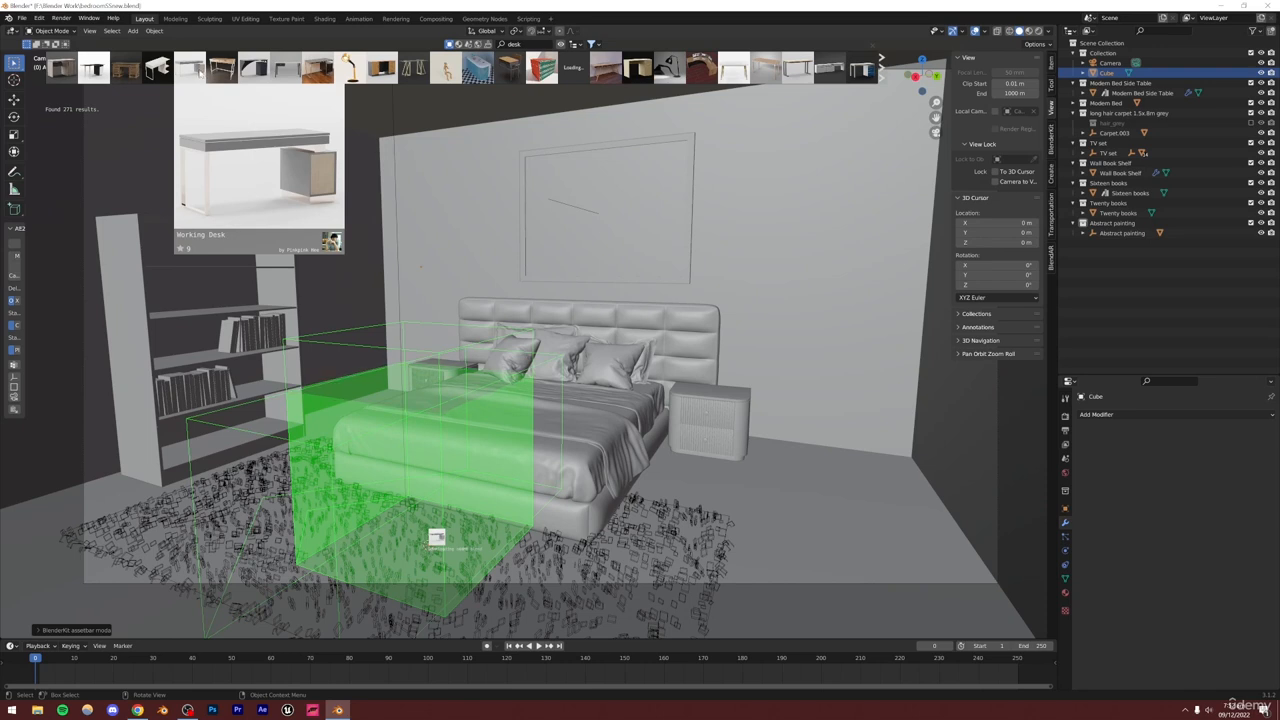
{"action": "left_click_drag", "start_coordinate": [436, 538], "coordinate": [436, 540]}
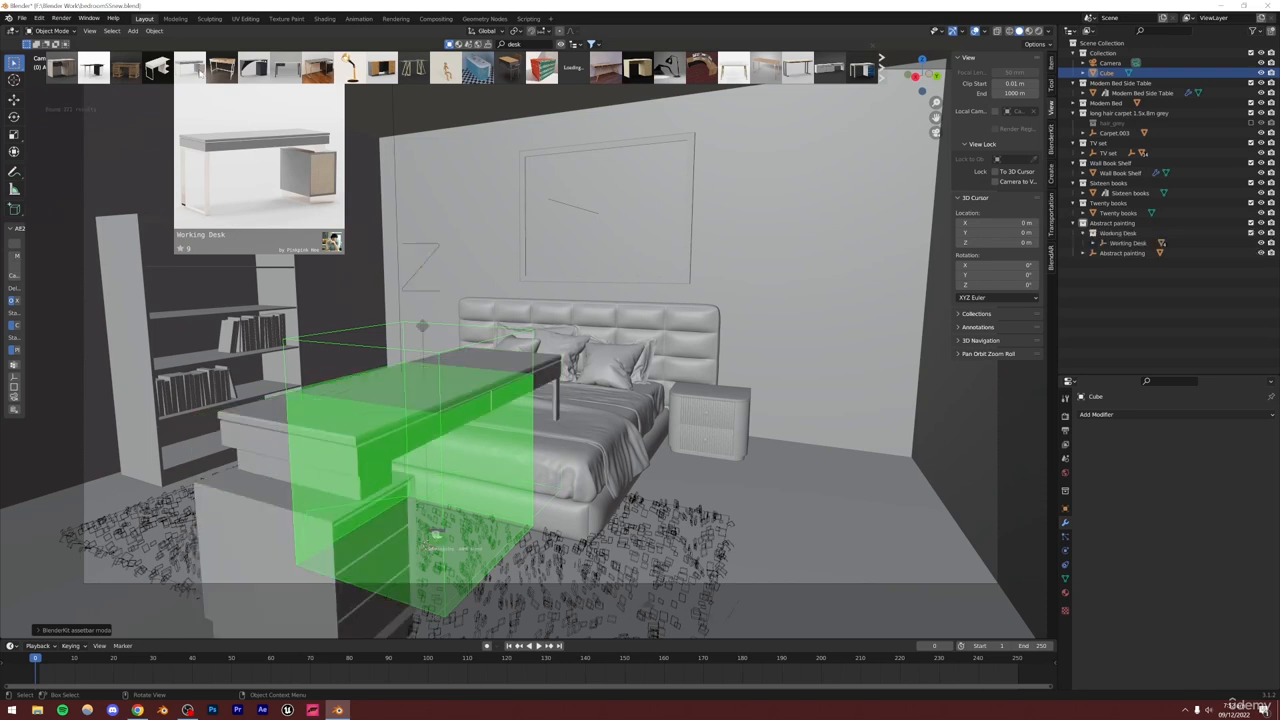
Move the Working Desk collection out of the Abstract painting collection to the scene level
{"action": "left_click_drag", "start_coordinate": [1130, 234], "coordinate": [1113, 302]}
{"action": "right_click", "coordinate": [1109, 246]}
{"action": "left_click", "coordinate": [1079, 245]}
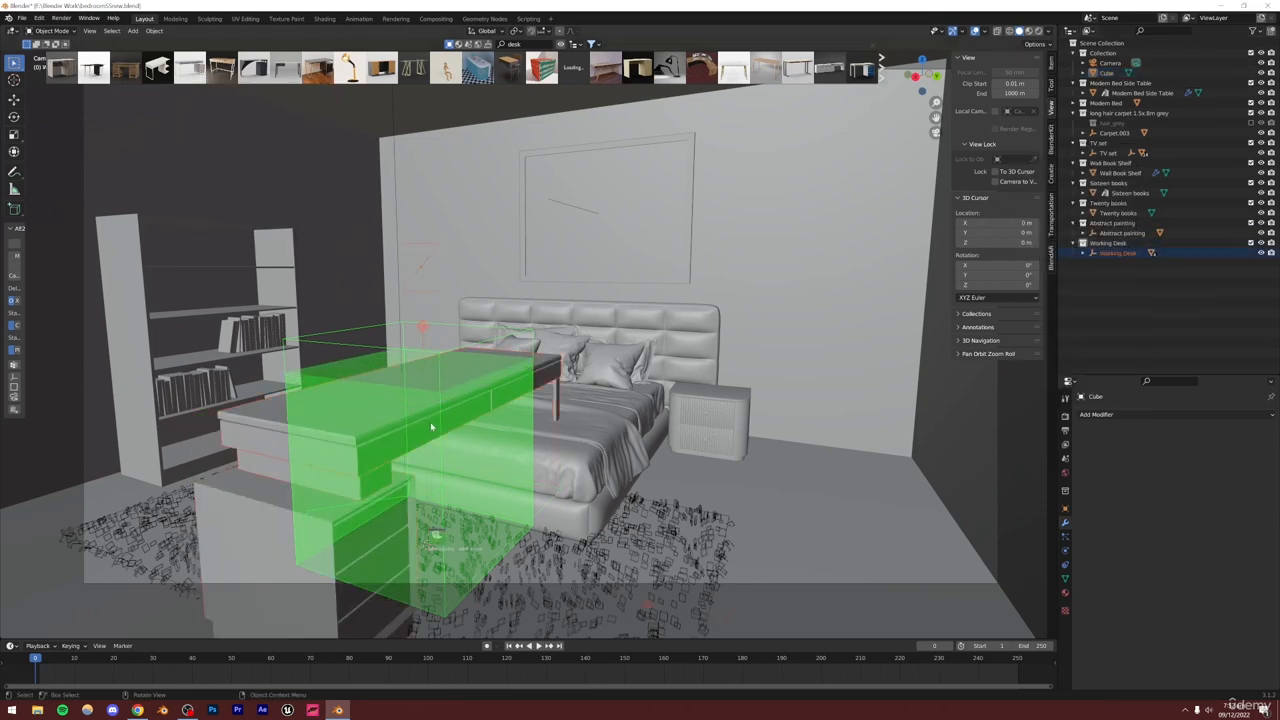
Move the desk in the XY plane over to the right side of the room near the wall
{"action": "key", "text": "g"}
{"action": "key", "text": "shift+z"}
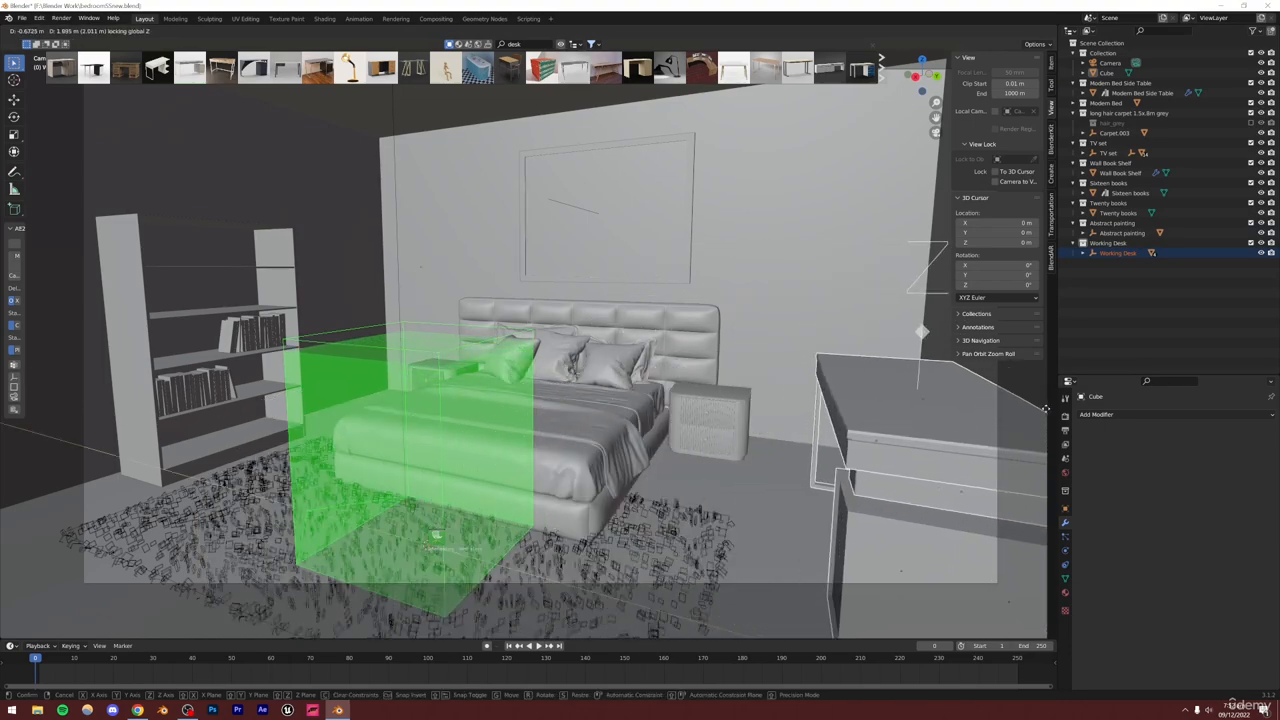
{"action": "left_click", "coordinate": [922, 334]}
In Edit Mode, select one wall face of the room cube, move it along Y, and return to Object Mode
{"action": "middle_click_drag", "start_coordinate": [788, 404], "coordinate": [552, 437]}
{"action": "scroll", "coordinate": [647, 419], "scroll_direction": "up", "scroll_amount": 3}
{"action": "scroll", "coordinate": [557, 437], "scroll_direction": "down", "scroll_amount": 8}
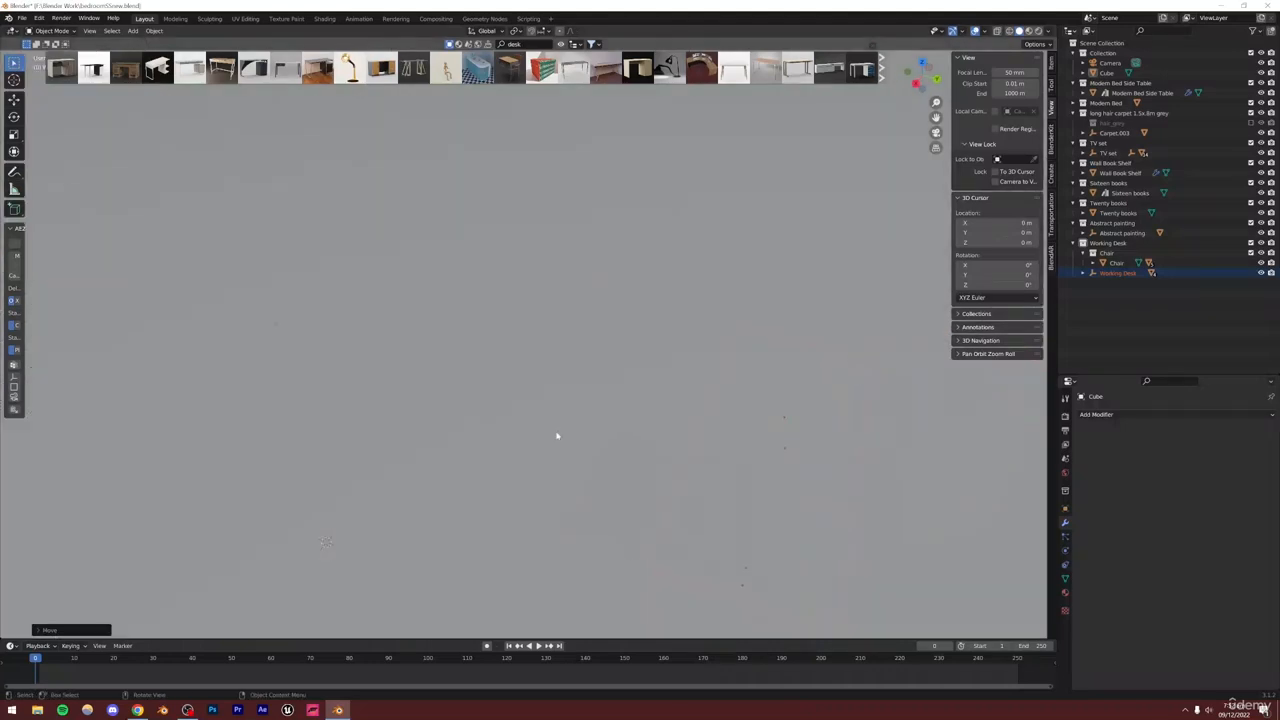
{"action": "left_click", "coordinate": [508, 518]}
{"action": "key", "text": "Tab"}
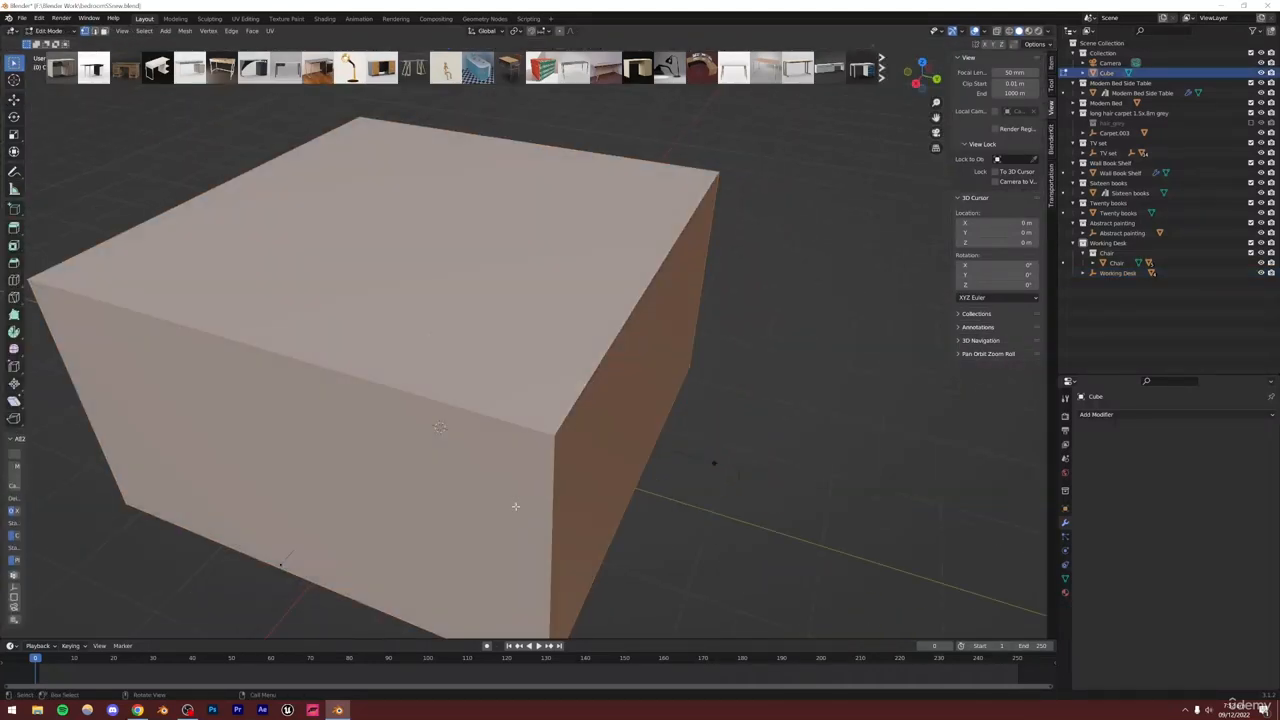
{"action": "key", "text": "Tab"}
{"action": "key", "text": "Tab"}
{"action": "scroll", "coordinate": [577, 463], "scroll_direction": "down", "scroll_amount": 3}
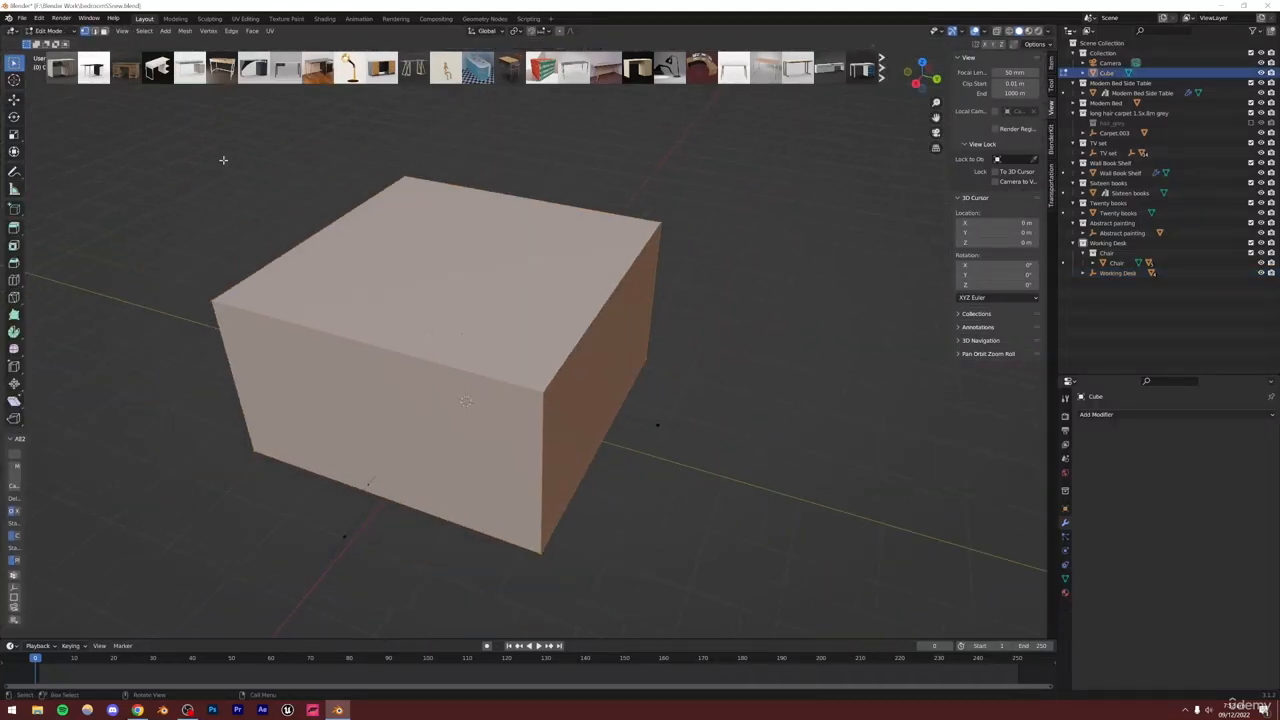
{"action": "key", "text": "3"}
{"action": "left_click", "coordinate": [596, 378]}
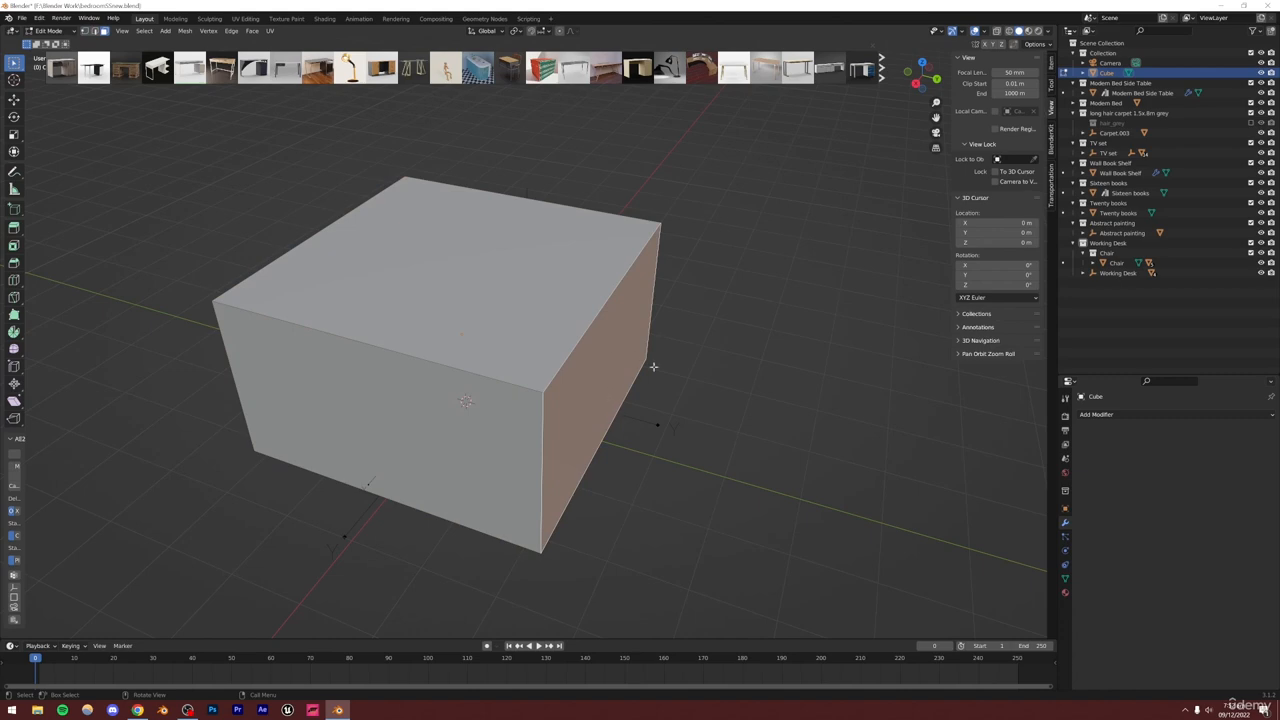
{"action": "scroll", "coordinate": [563, 440], "scroll_direction": "up", "scroll_amount": 5}
{"action": "scroll", "coordinate": [637, 420], "scroll_direction": "up", "scroll_amount": 3}
{"action": "middle_click_drag", "start_coordinate": [563, 440], "coordinate": [592, 410]}
{"action": "scroll", "coordinate": [637, 420], "scroll_direction": "down", "scroll_amount": 2}
{"action": "scroll", "coordinate": [596, 440], "scroll_direction": "up", "scroll_amount": 3}
{"action": "key", "text": "g"}
{"action": "key", "text": "y"}
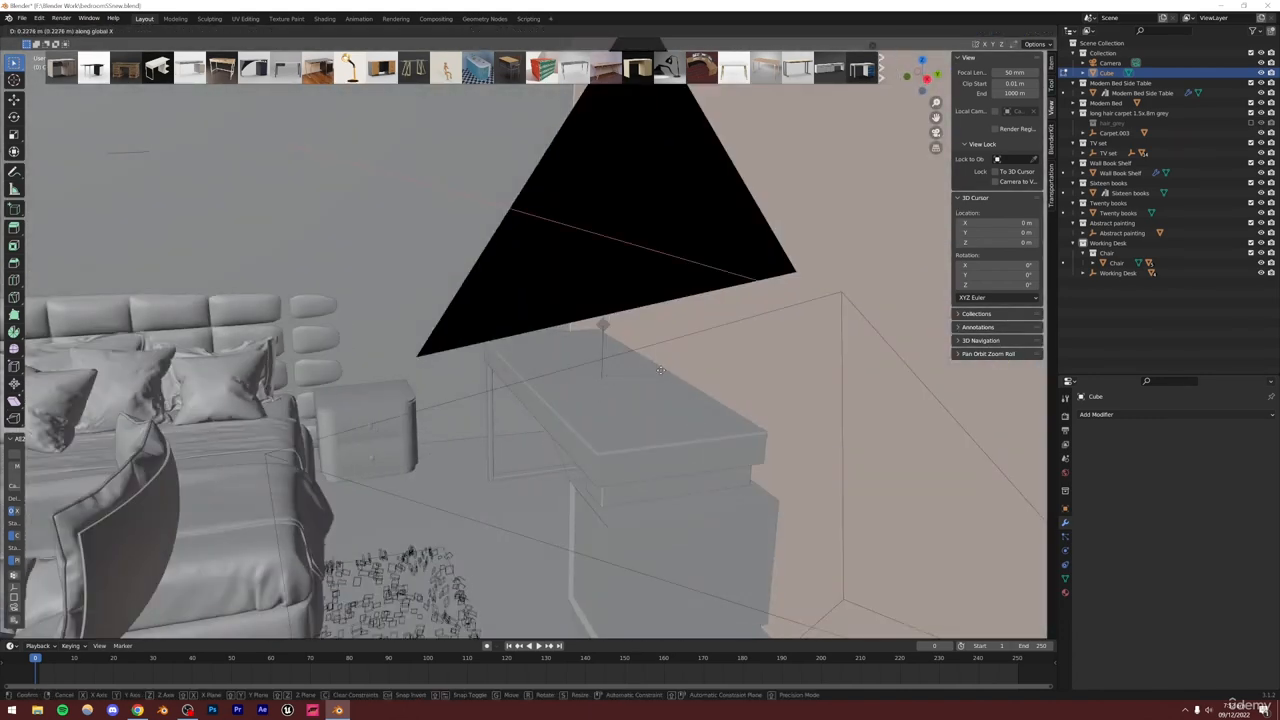
{"action": "left_click", "coordinate": [738, 349]}
{"action": "key", "text": "Tab"}
Select all objects of the Working Desk collection and move the desk along Z to sit on the floor
{"action": "scroll", "coordinate": [623, 443], "scroll_direction": "down", "scroll_amount": 5}
{"action": "scroll", "coordinate": [623, 443], "scroll_direction": "up", "scroll_amount": 5}
{"action": "middle_click_drag", "start_coordinate": [623, 443], "coordinate": [405, 482]}
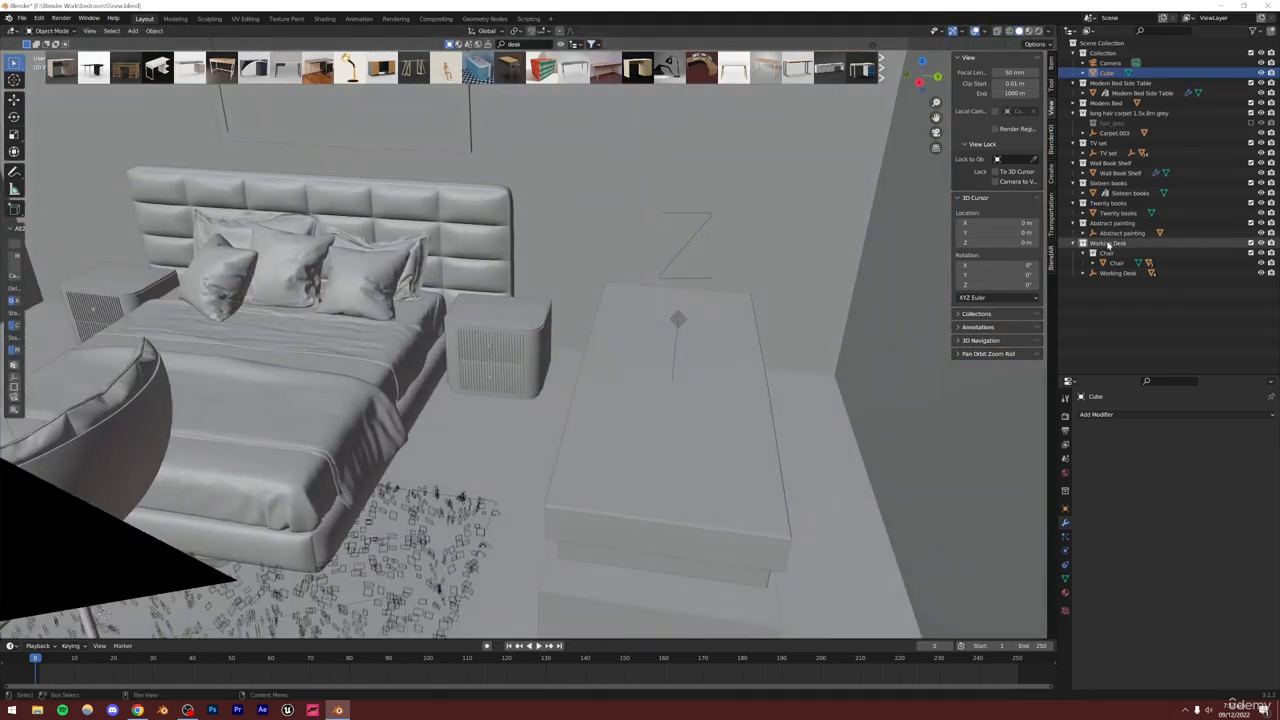
{"action": "left_click", "coordinate": [1103, 247]}
{"action": "right_click", "coordinate": [1101, 246]}
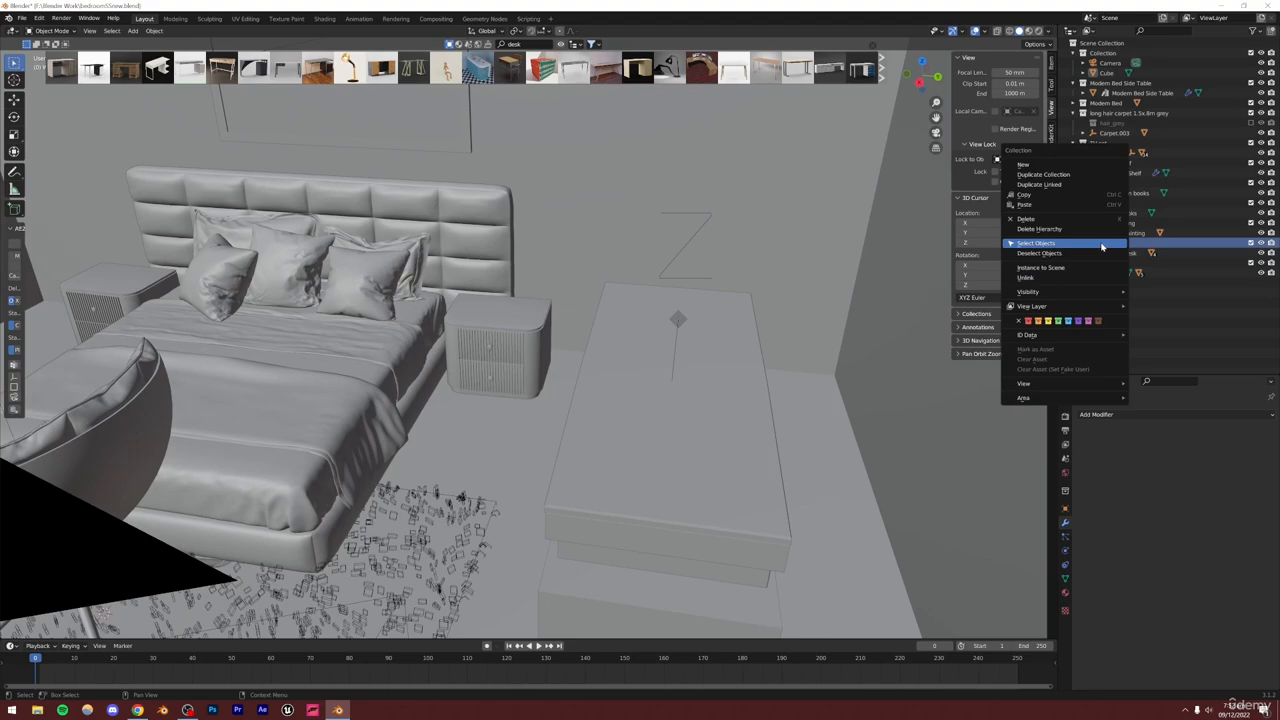
{"action": "left_click", "coordinate": [1101, 246]}
{"action": "mouse_move", "coordinate": [593, 383]}
{"action": "middle_mouse_down"}
{"action": "mouse_move", "coordinate": [694, 377]}
{"action": "mouse_move", "coordinate": [554, 366]}
{"action": "mouse_move", "coordinate": [574, 380]}
{"action": "mouse_move", "coordinate": [692, 385]}
{"action": "mouse_move", "coordinate": [600, 390]}
{"action": "middle_mouse_up"}
{"action": "key", "text": "g"}
{"action": "key", "text": "z"}
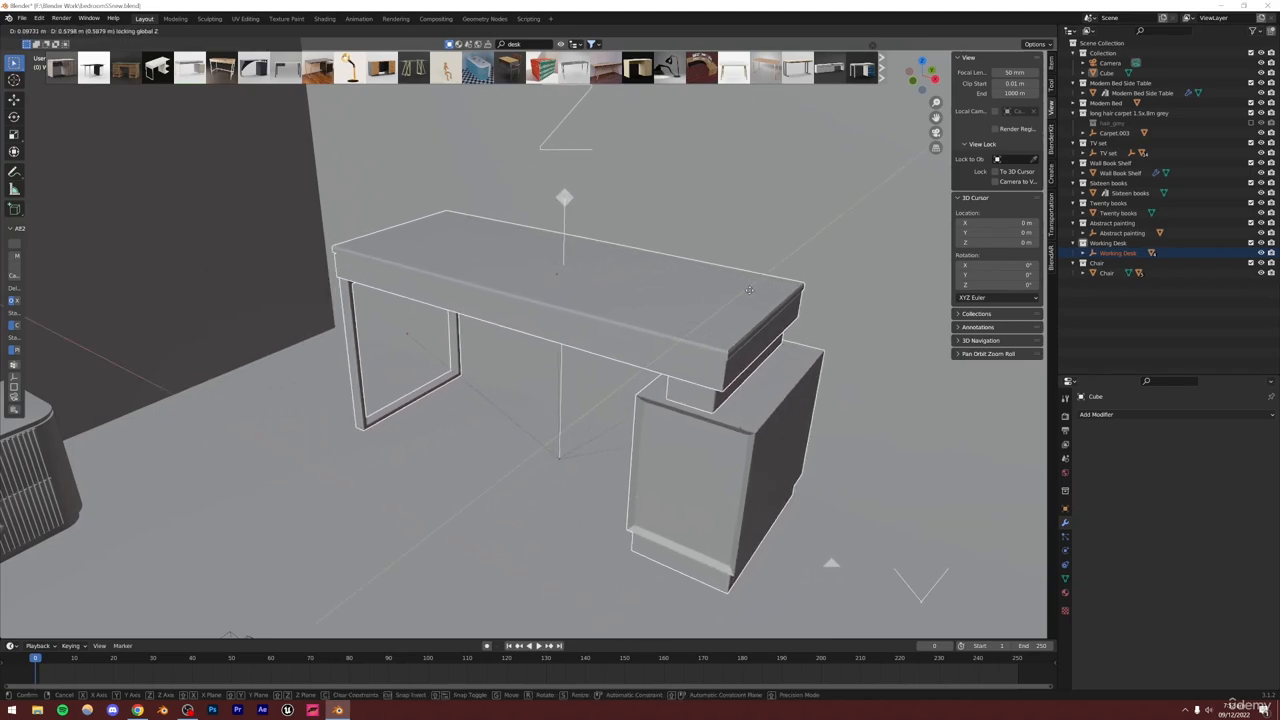
{"action": "left_click", "coordinate": [749, 290]}
Select the lounge chair and rotate it around Z by about -136° to face into the room
{"action": "scroll", "coordinate": [660, 423], "scroll_direction": "down", "scroll_amount": 1}
{"action": "left_click_drag", "start_coordinate": [660, 423], "coordinate": [612, 360], "text": "alt"}
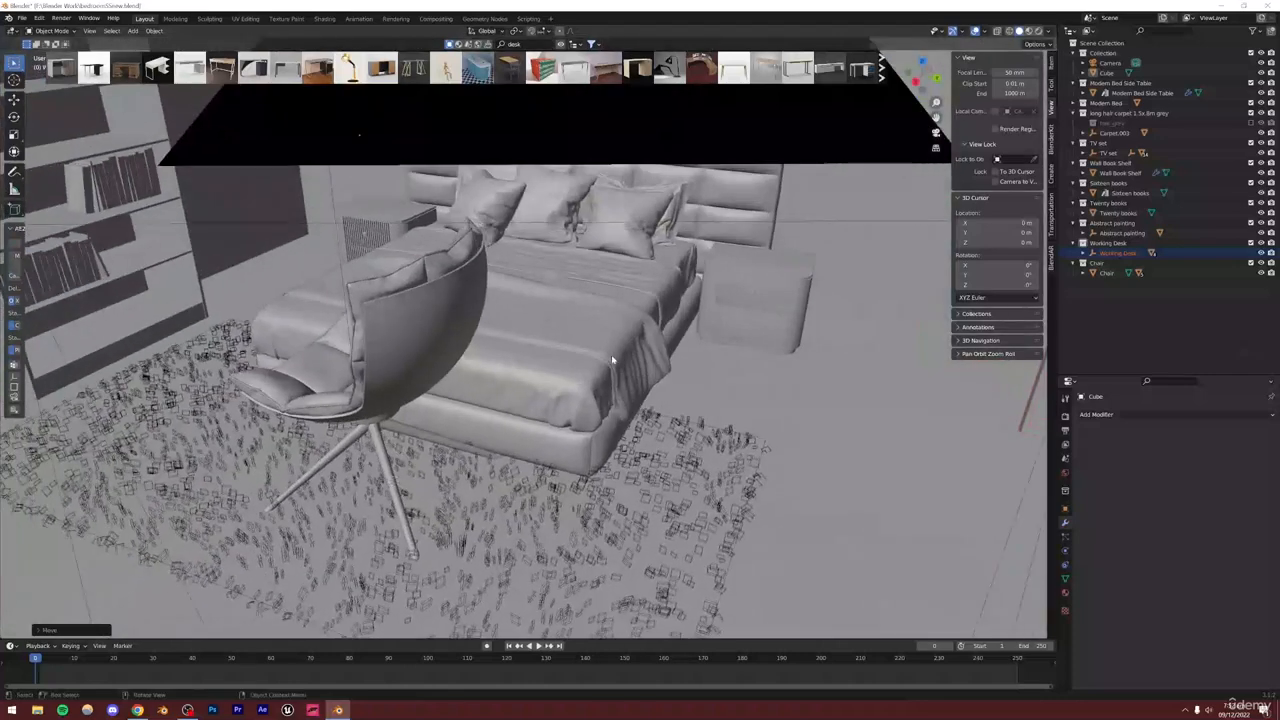
{"action": "left_click", "coordinate": [936, 133]}
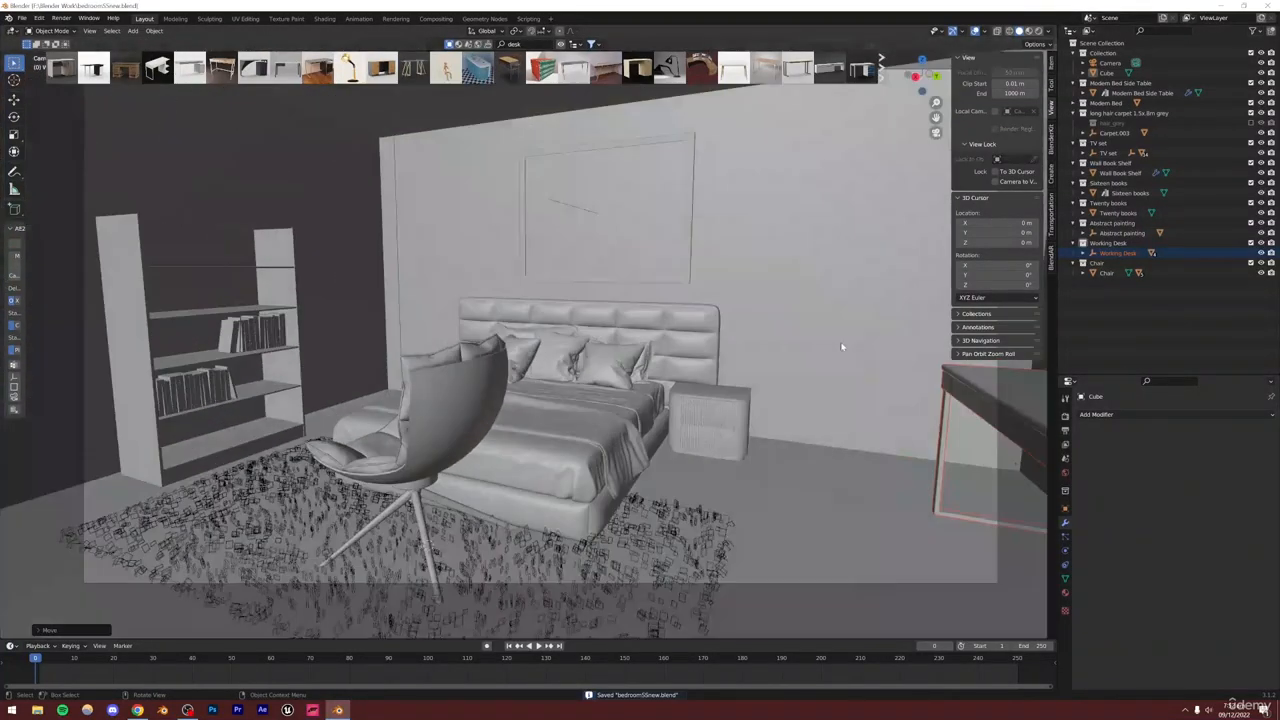
{"action": "scroll", "coordinate": [800, 371], "scroll_direction": "down", "scroll_amount": 2}
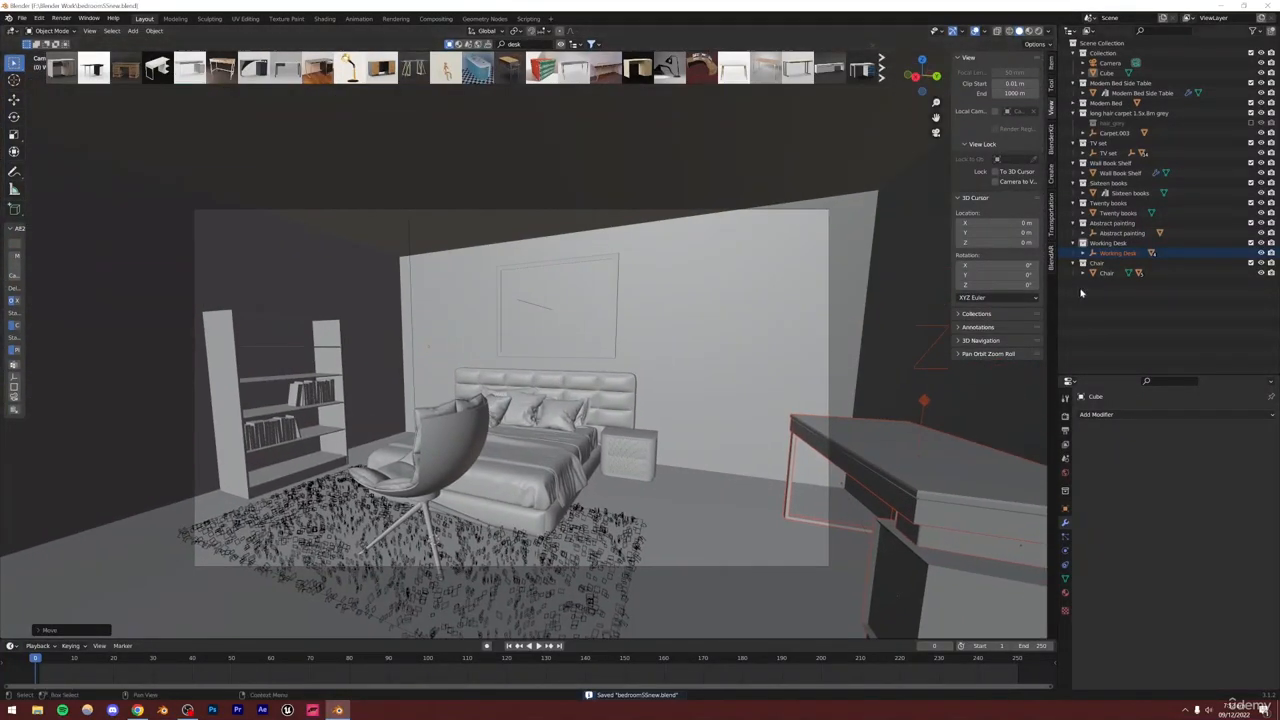
{"action": "right_click", "coordinate": [1097, 266]}
{"action": "left_click", "coordinate": [1191, 331]}
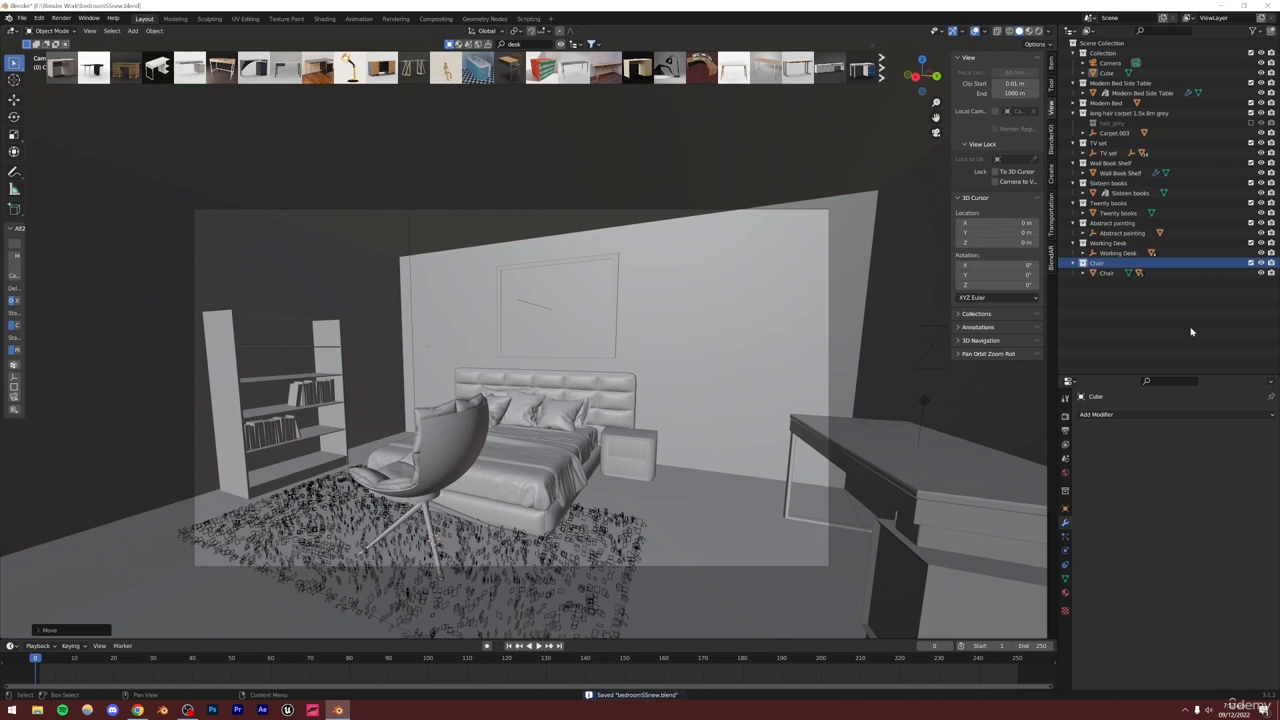
{"action": "right_click", "coordinate": [1100, 265]}
{"action": "left_click", "coordinate": [1096, 265]}
{"action": "key", "text": "r"}
{"action": "key", "text": "z"}
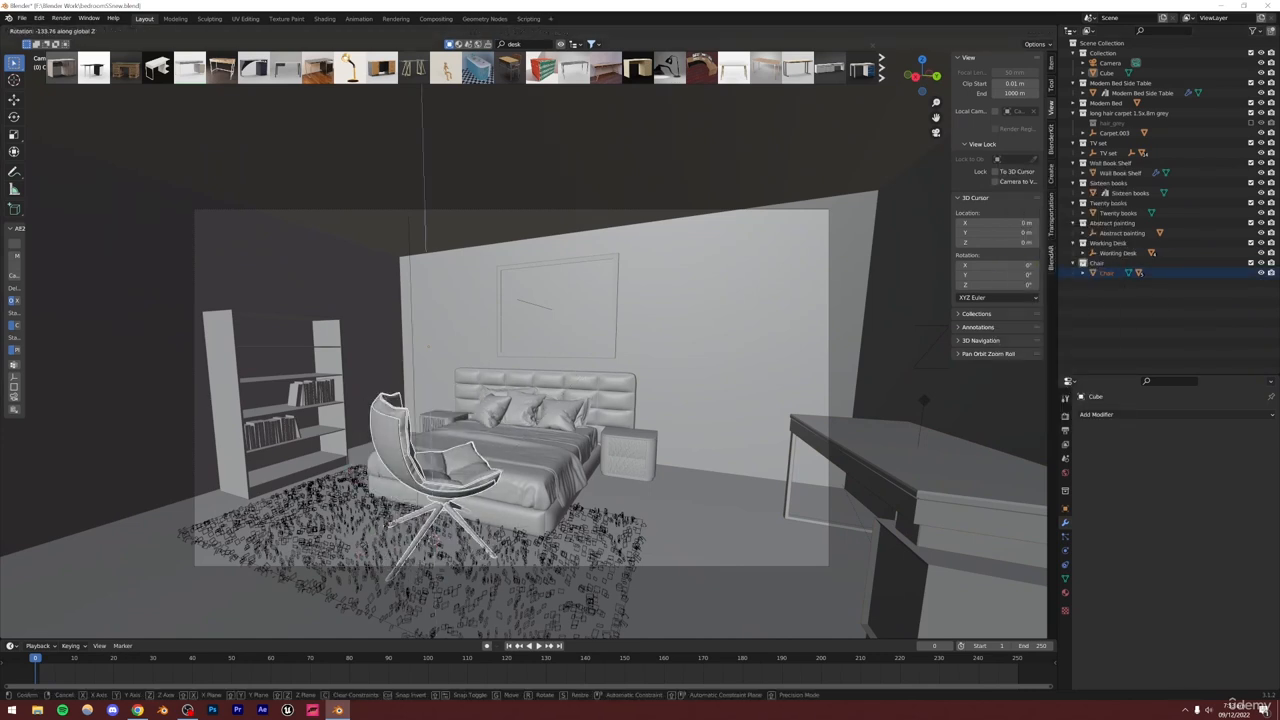
{"action": "key", "text": "Return"}
Move the lounge chair in the XY plane toward the front-left corner and scale it to about 0.9
{"action": "key", "text": "g"}
{"action": "key", "text": "shift+z"}
{"action": "key", "text": "shift+z"}
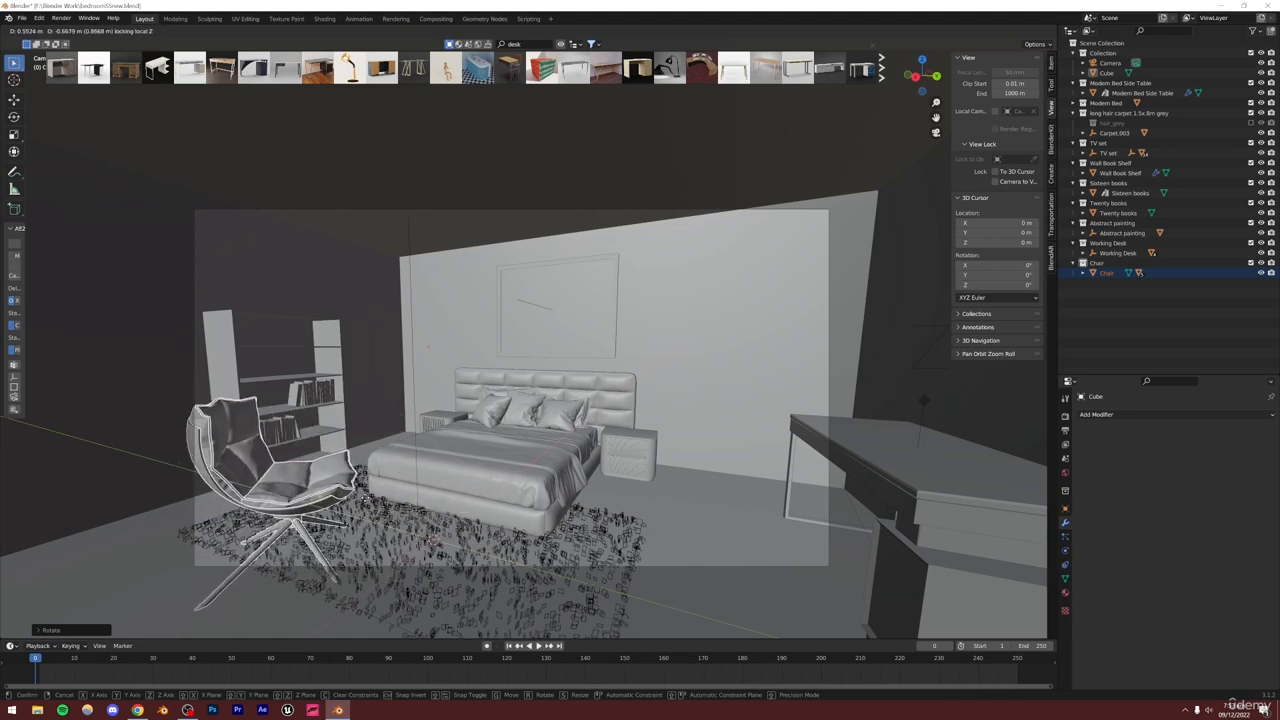
{"action": "key", "text": "Return"}
{"action": "key", "text": "s"}
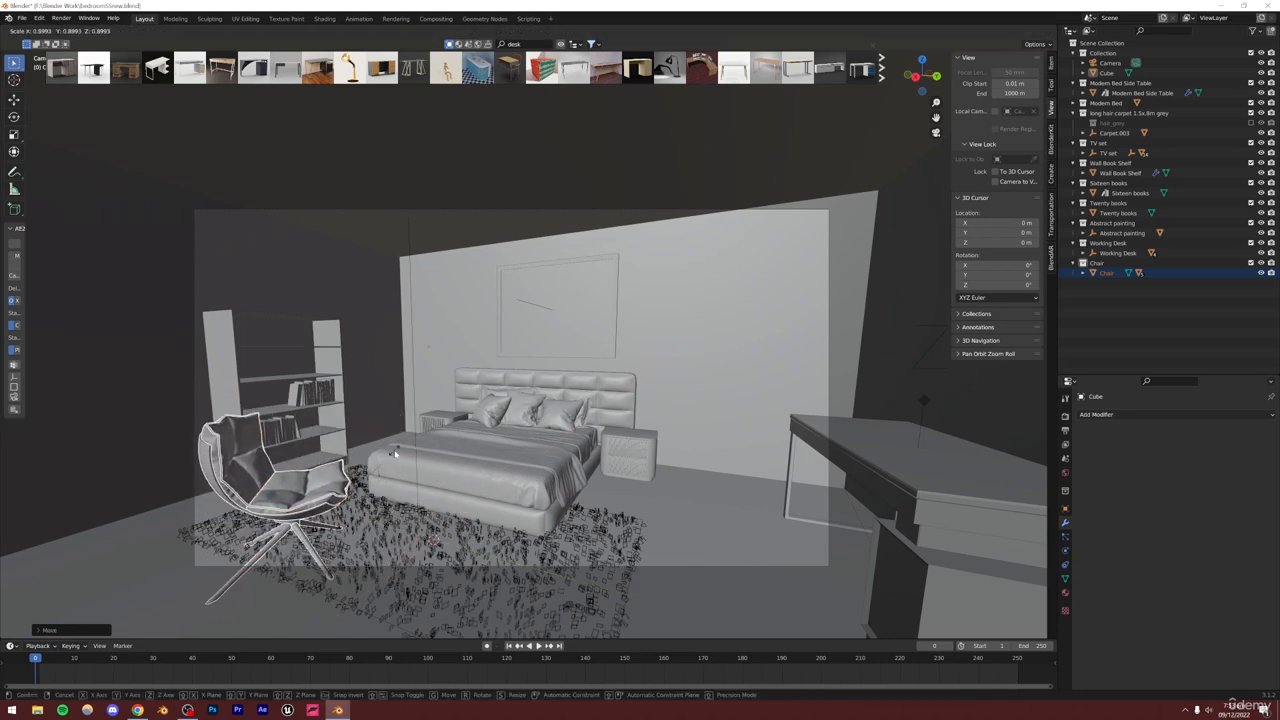
{"action": "key", "text": "Return"}
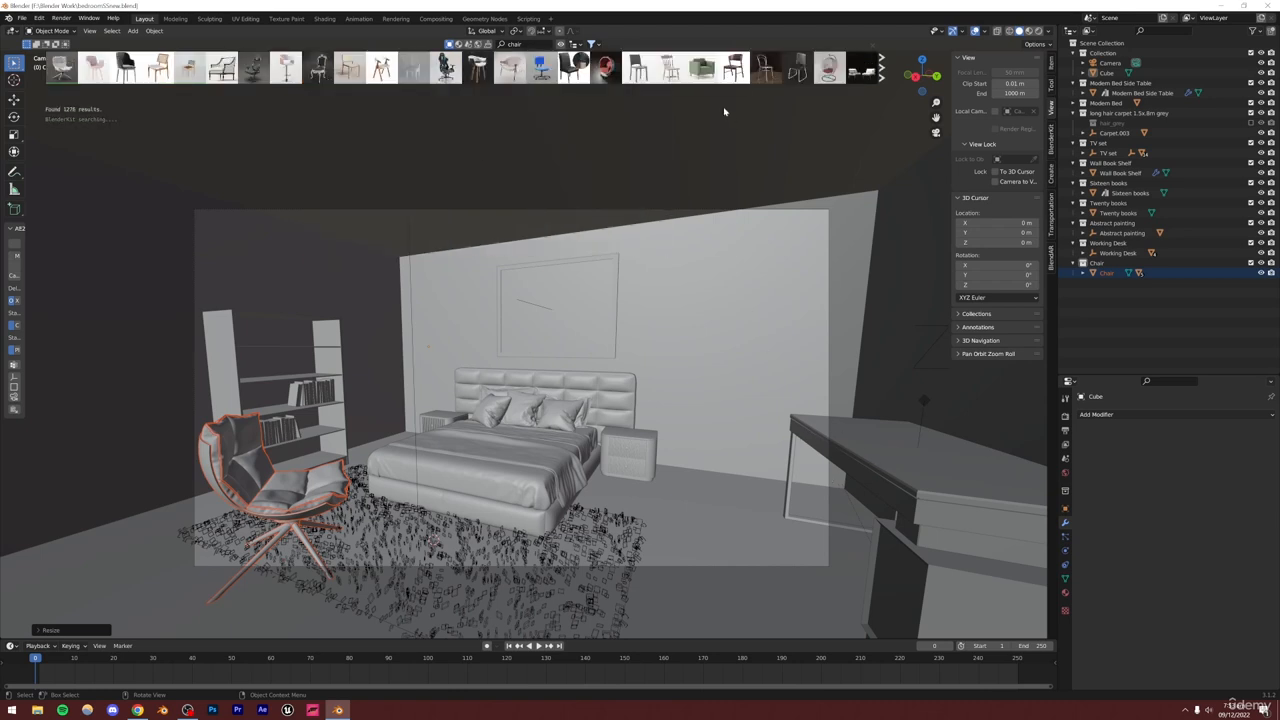
Browse BlenderKit chair assets and drop the metal-frame Chair into the scene
{"action": "mouse_move", "coordinate": [736, 77]}
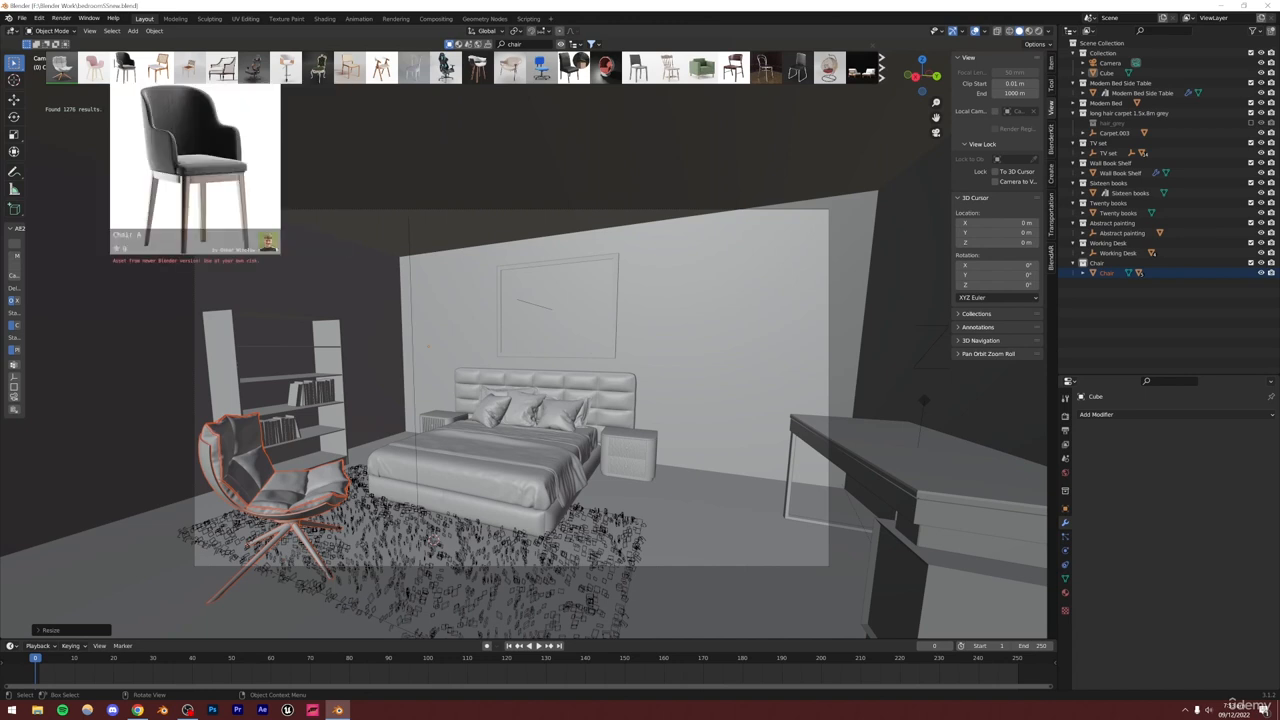
{"action": "mouse_move", "coordinate": [208, 79]}
{"action": "mouse_move", "coordinate": [799, 78]}
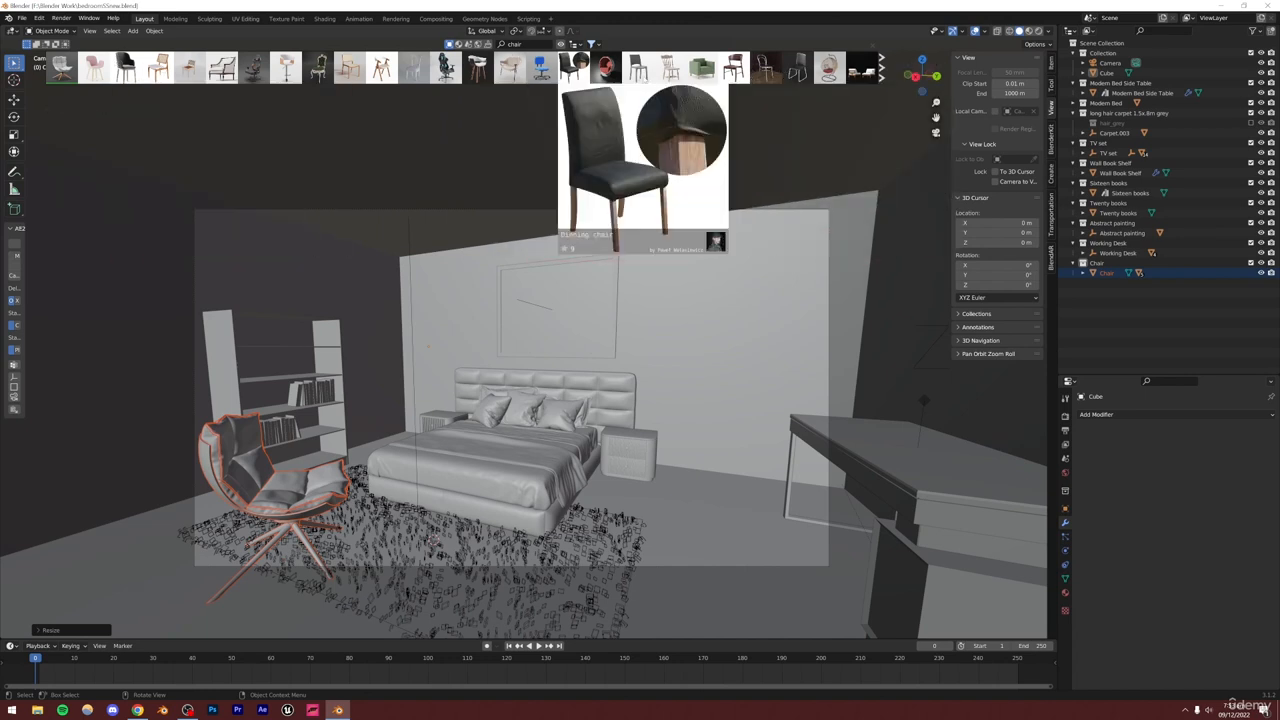
{"action": "left_click", "coordinate": [882, 68]}
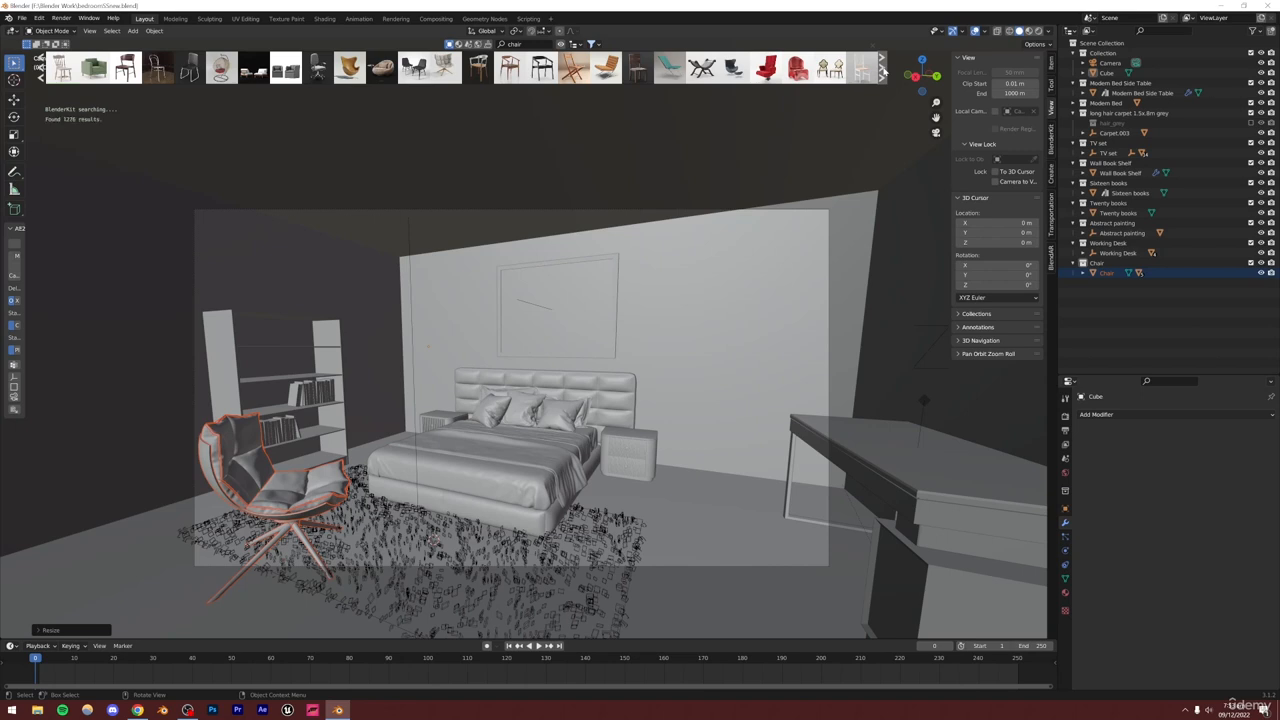
{"action": "mouse_move", "coordinate": [477, 68]}
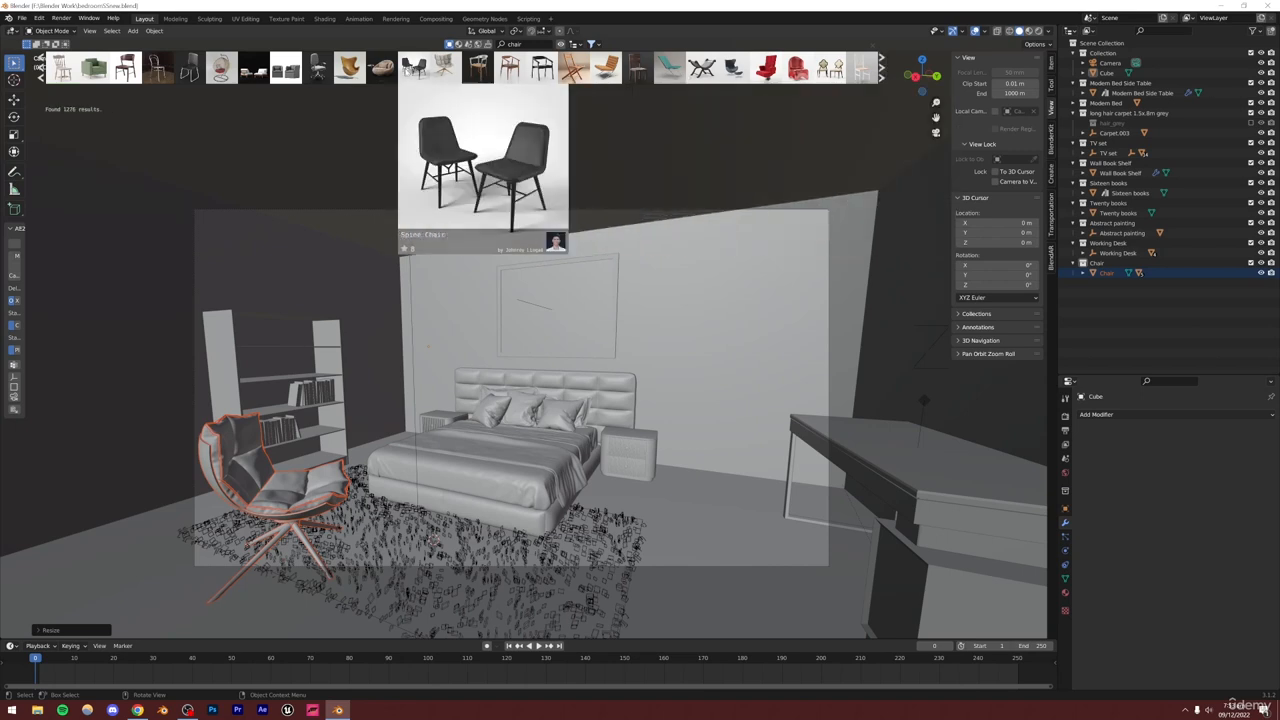
{"action": "mouse_move", "coordinate": [183, 75]}
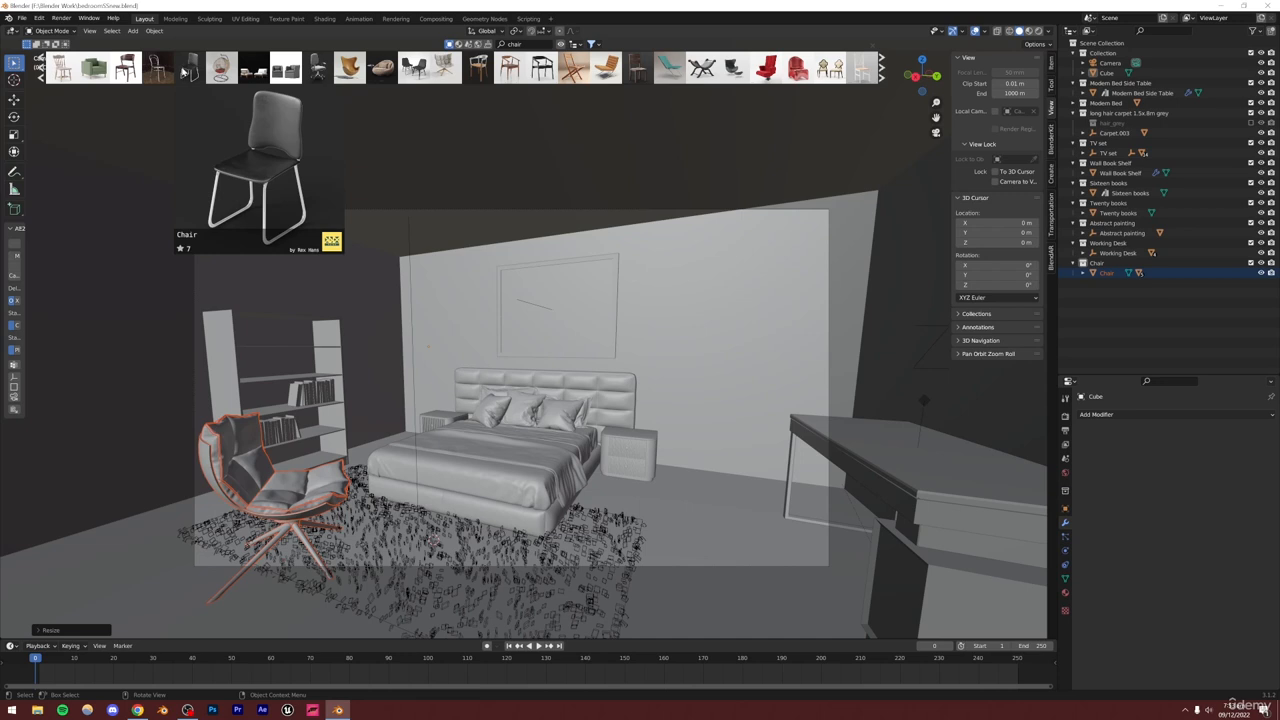
{"action": "mouse_move", "coordinate": [316, 66]}
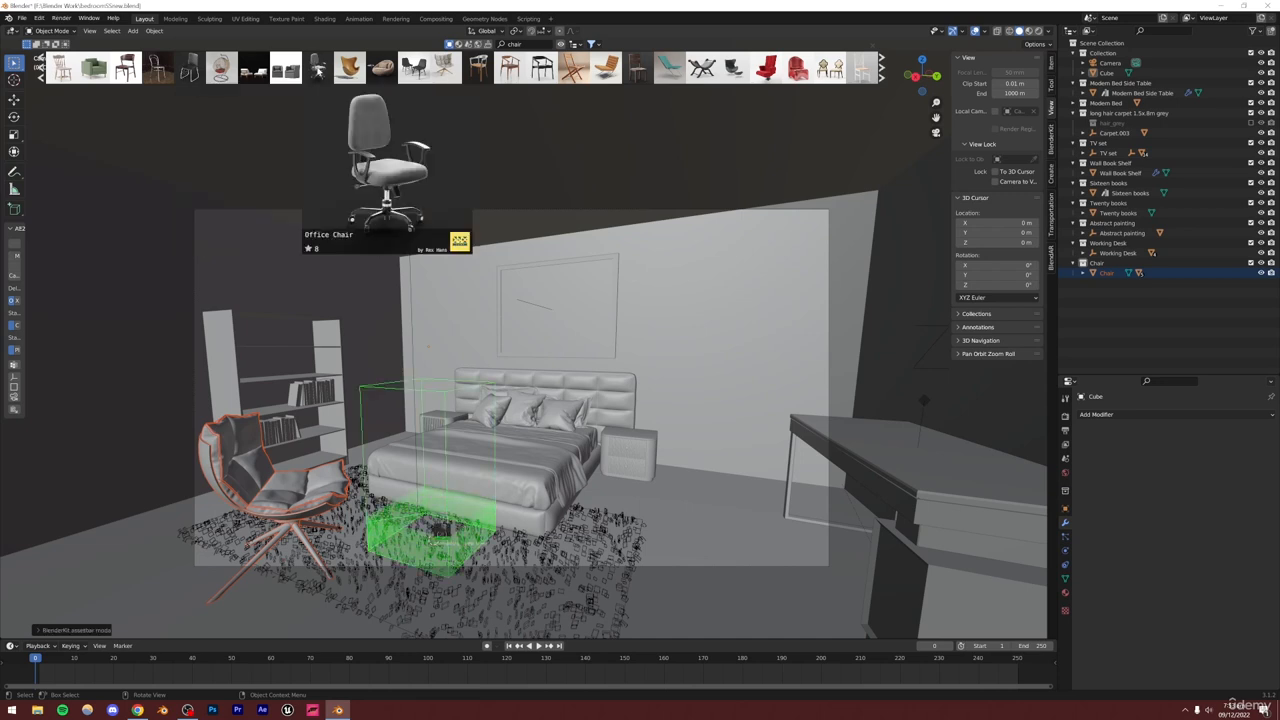
{"action": "left_click", "coordinate": [882, 67]}
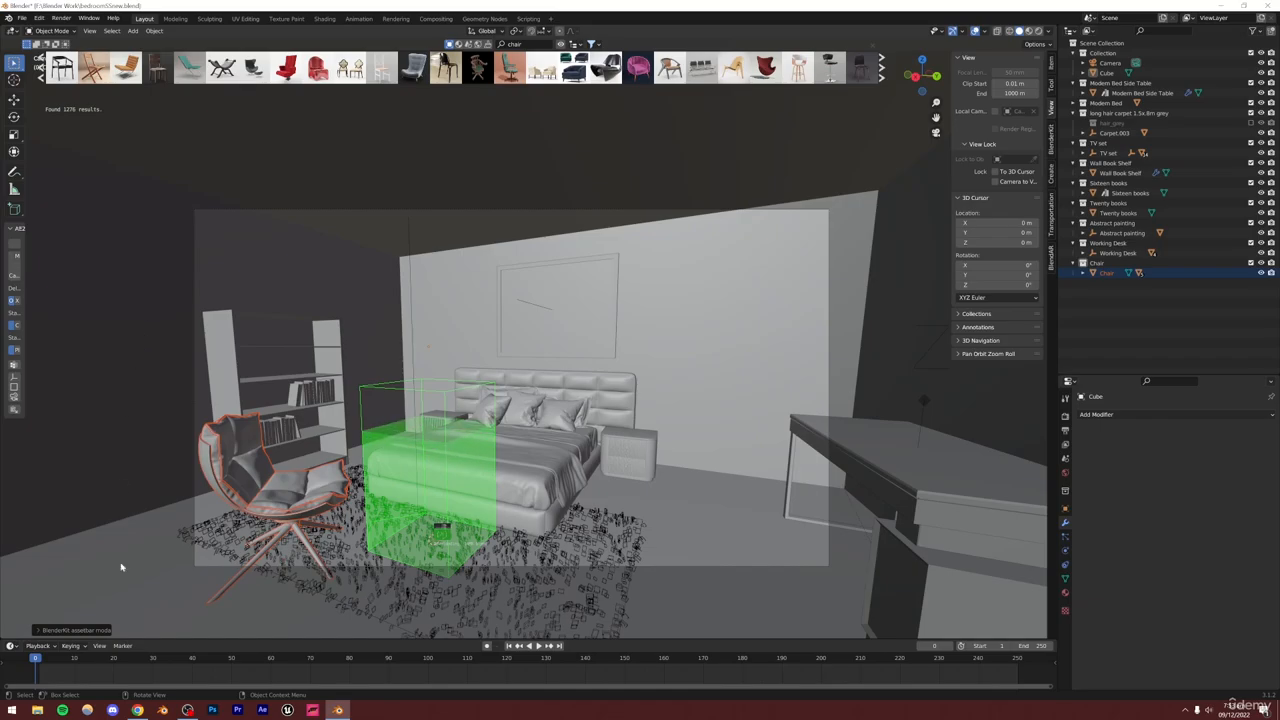
Switch to the browser and look through the Pinterest bedroom reference images, then return to Blender
{"action": "left_click", "coordinate": [138, 710]}
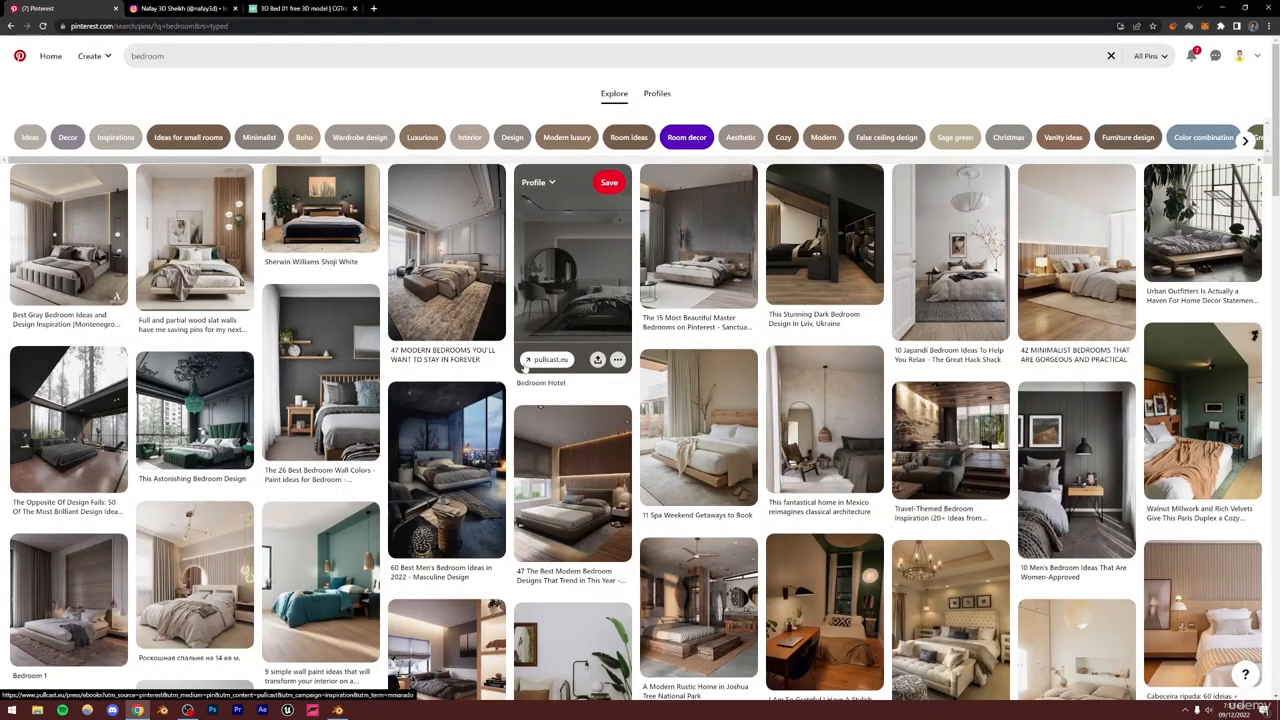
{"action": "scroll", "coordinate": [525, 367], "scroll_direction": "down", "scroll_amount": 15}
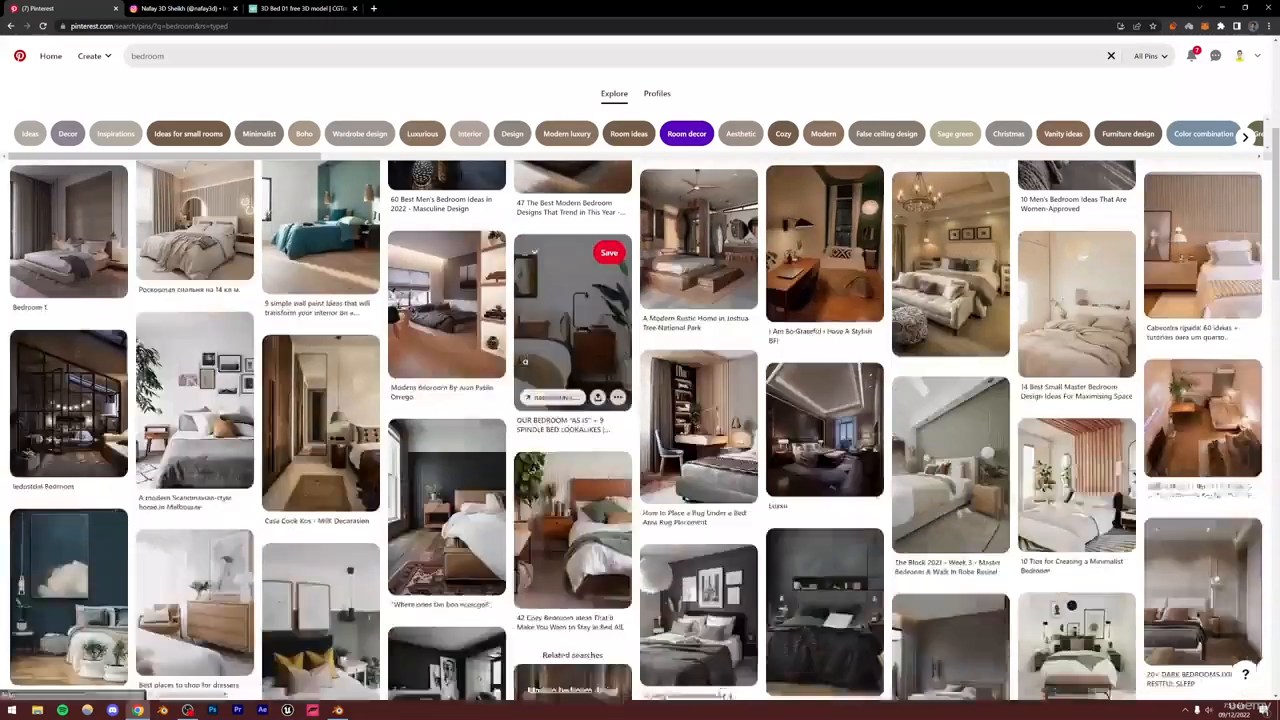
{"action": "scroll", "coordinate": [527, 367], "scroll_direction": "down", "scroll_amount": 4}
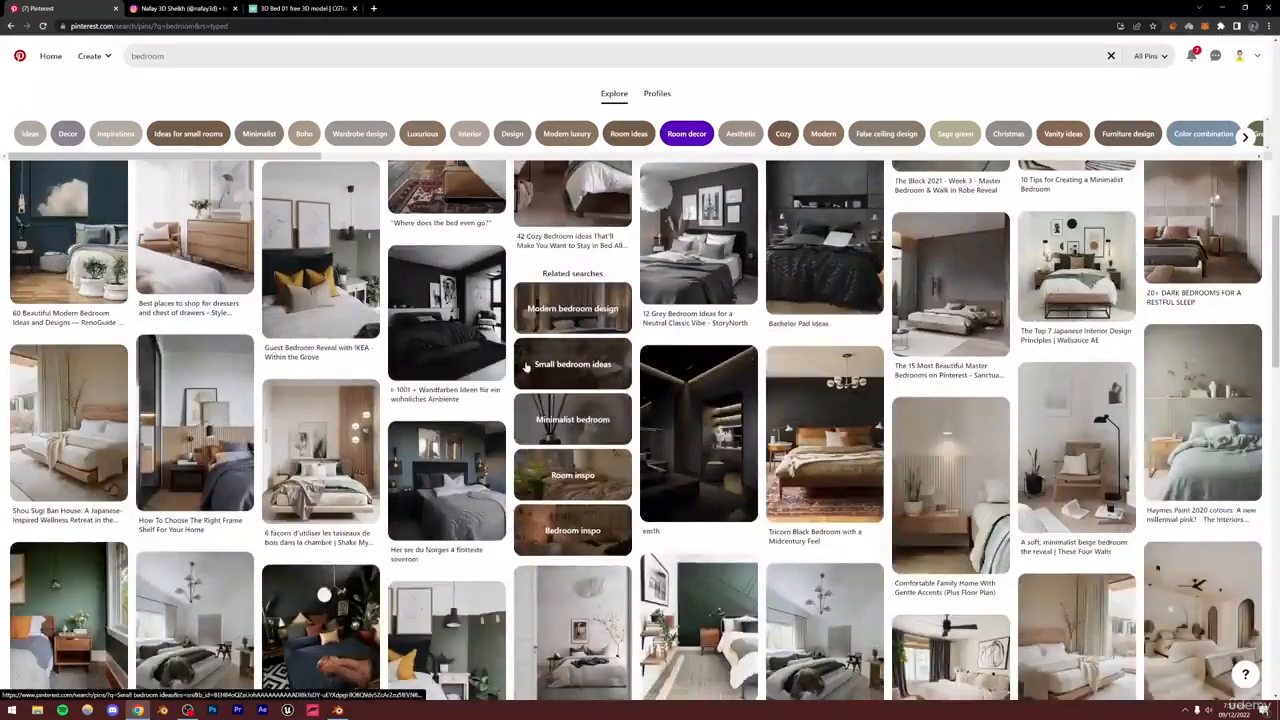
{"action": "scroll", "coordinate": [527, 367], "scroll_direction": "up", "scroll_amount": 3}
{"action": "scroll", "coordinate": [525, 367], "scroll_direction": "up", "scroll_amount": 2}
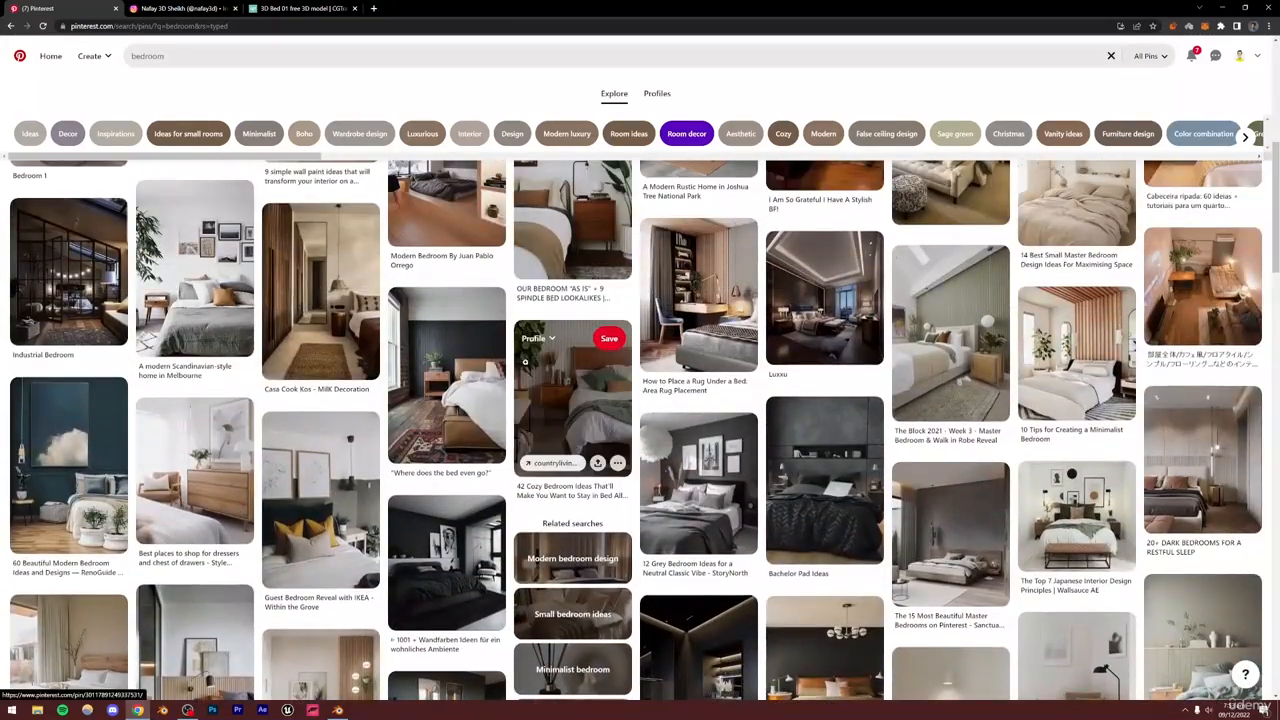
{"action": "key", "text": "alt+Tab"}
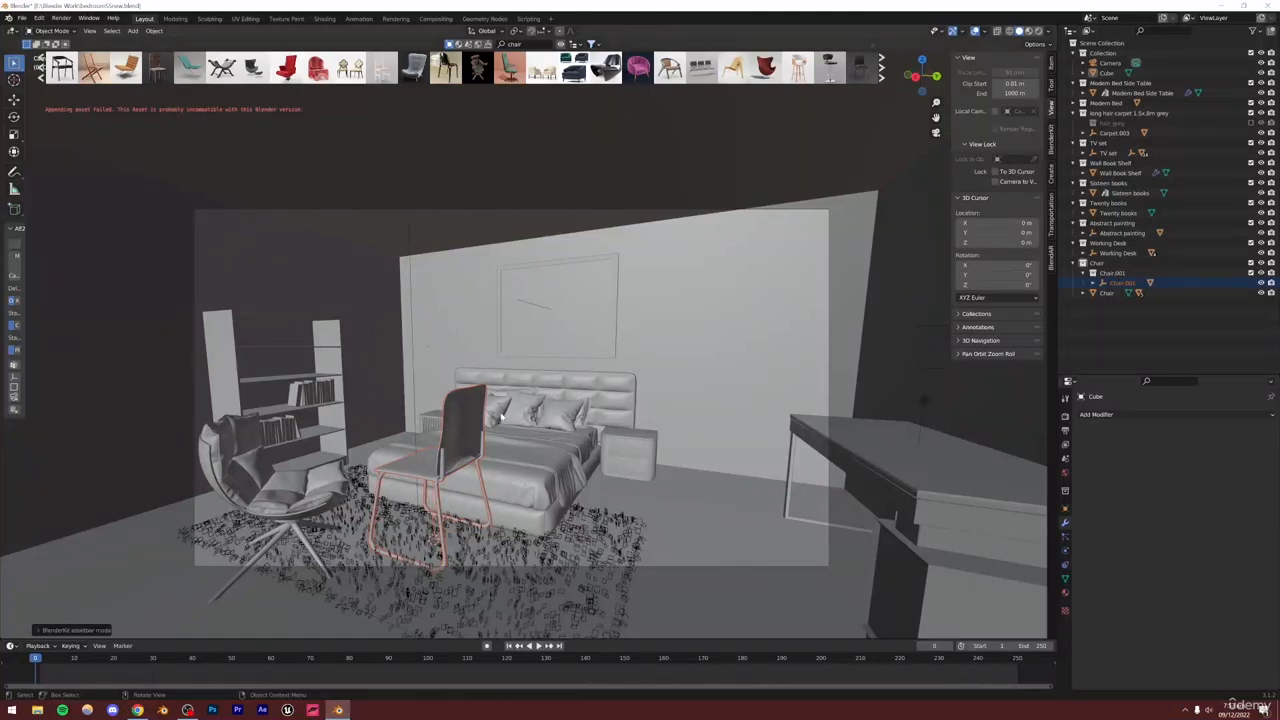
Move the new metal chair along X to sit in front of the desk
{"action": "key", "text": "g"}
{"action": "key", "text": "x"}
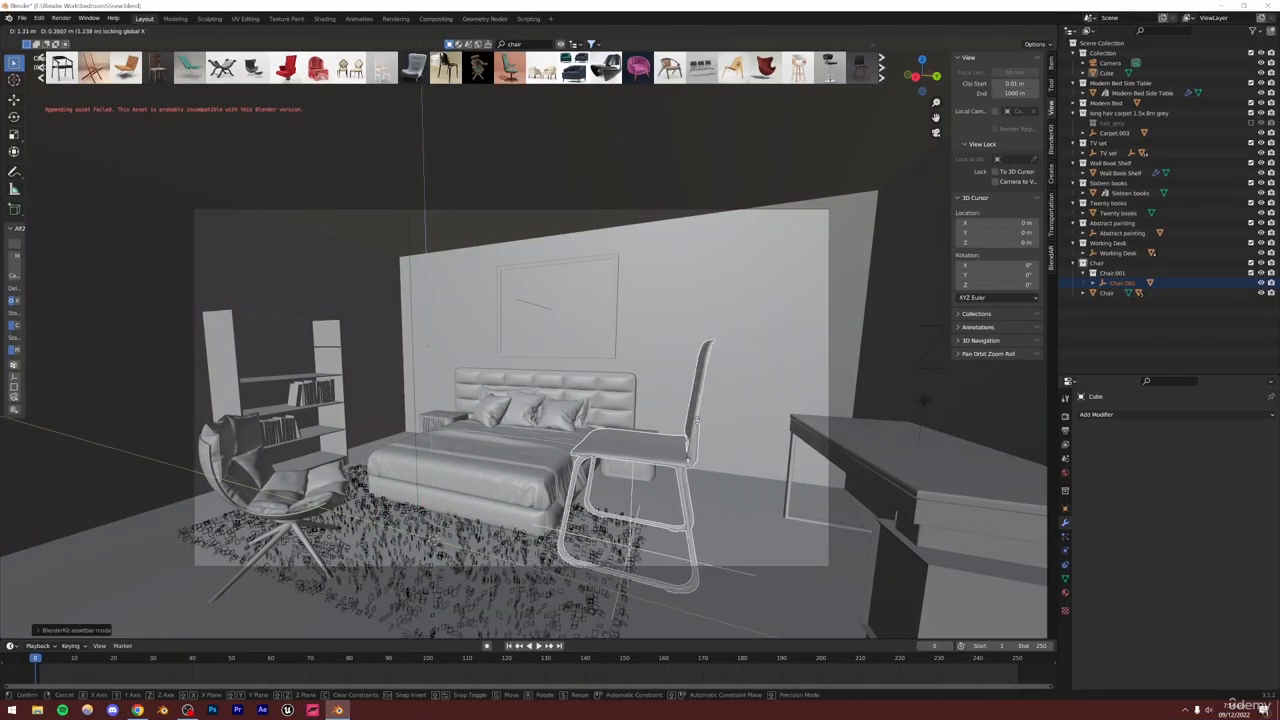
{"action": "left_click", "coordinate": [762, 424]}
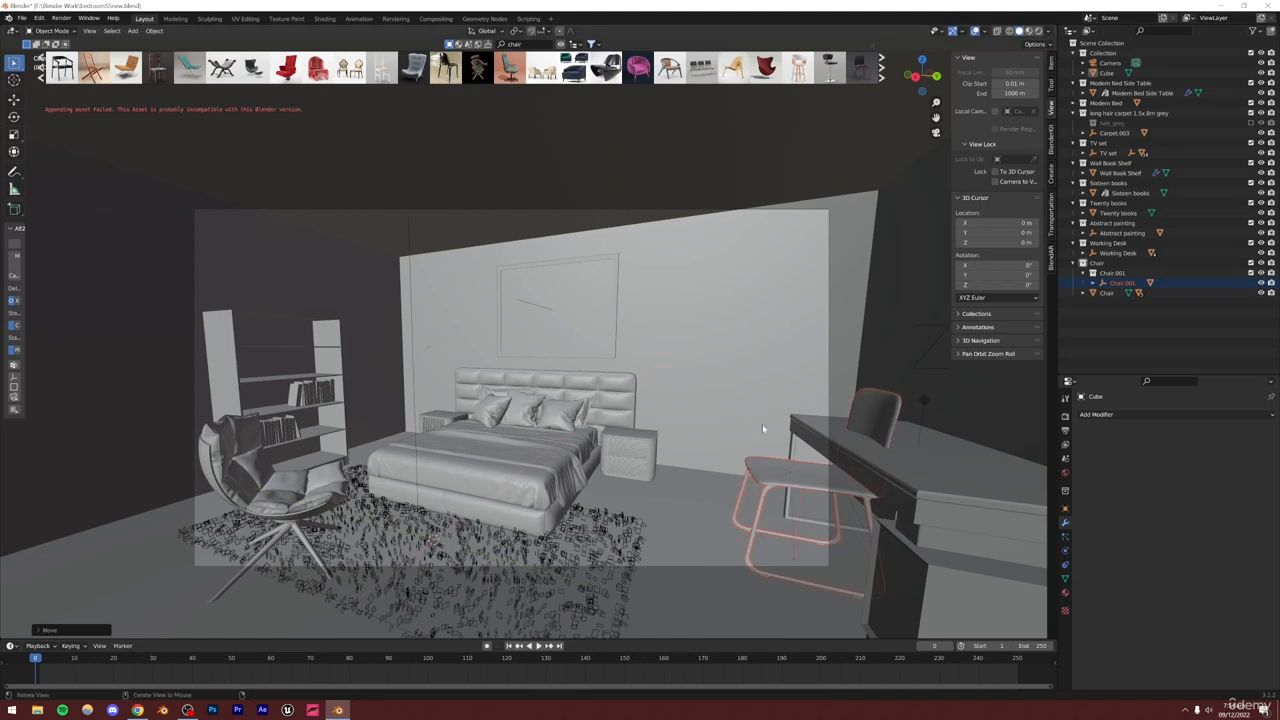
Rotate the metal chair about the Z axis so it faces the desk
{"action": "middle_click_drag", "start_coordinate": [762, 424], "coordinate": [630, 361]}
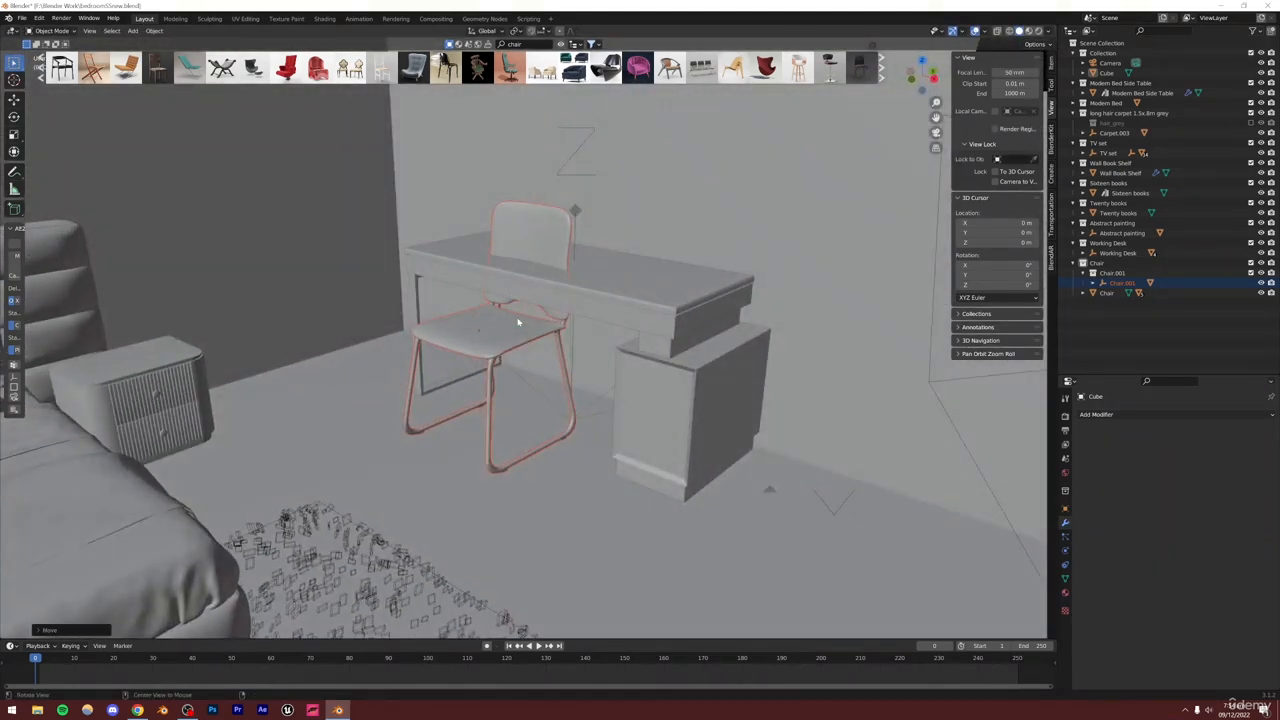
{"action": "scroll", "coordinate": [518, 322], "scroll_direction": "up", "scroll_amount": 5}
{"action": "scroll", "coordinate": [512, 340], "scroll_direction": "down", "scroll_amount": 5}
{"action": "scroll", "coordinate": [508, 353], "scroll_direction": "up", "scroll_amount": 8}
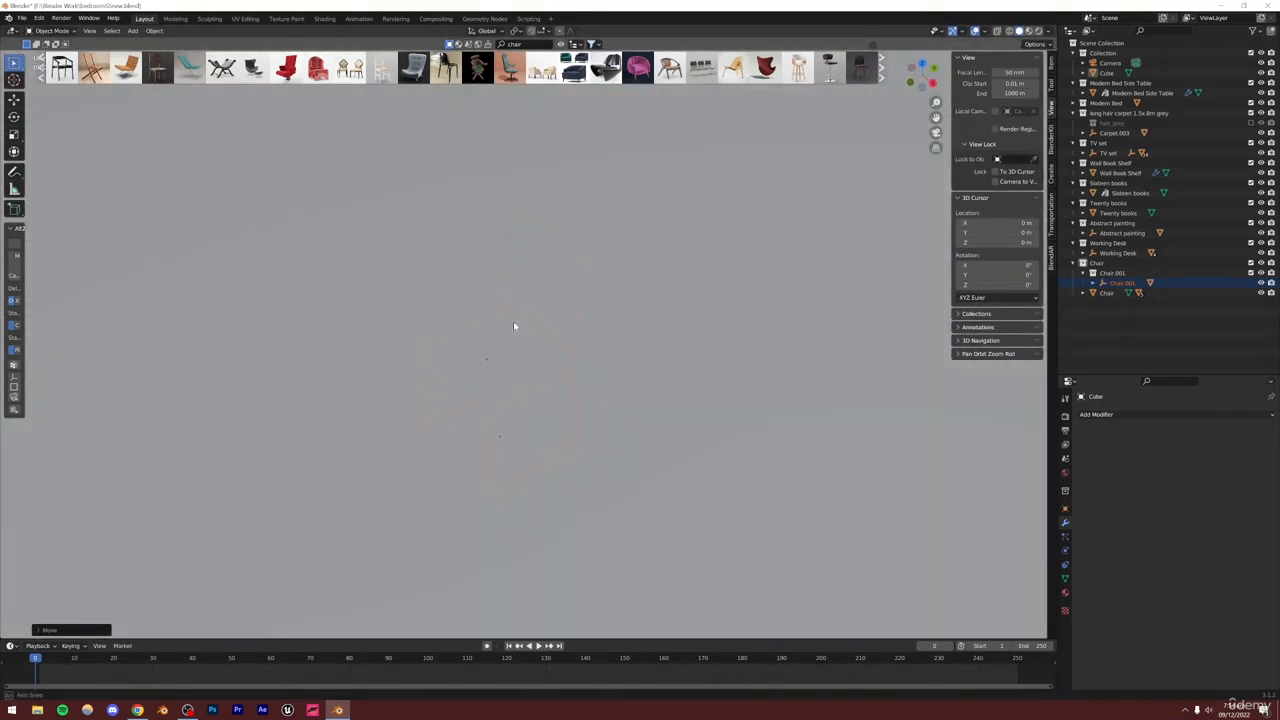
{"action": "scroll", "coordinate": [513, 326], "scroll_direction": "down", "scroll_amount": 6}
{"action": "key", "text": "r"}
{"action": "key", "text": "z"}
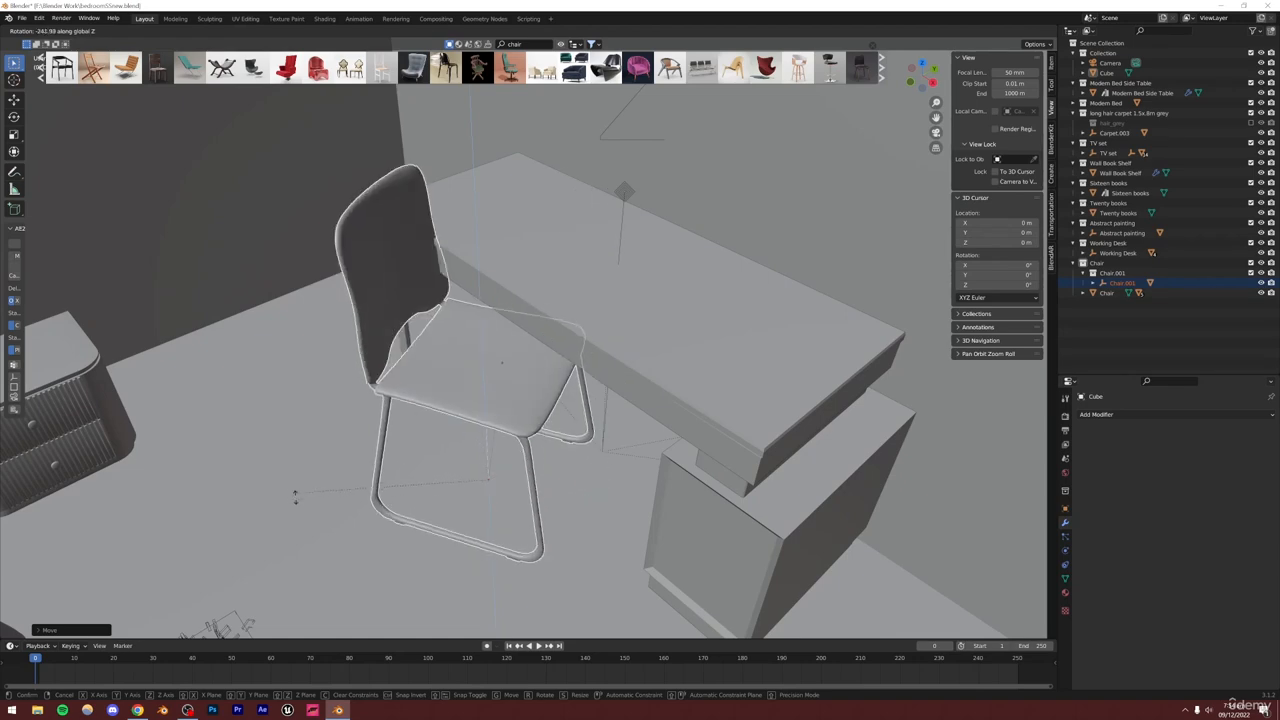
{"action": "left_click", "coordinate": [469, 515]}
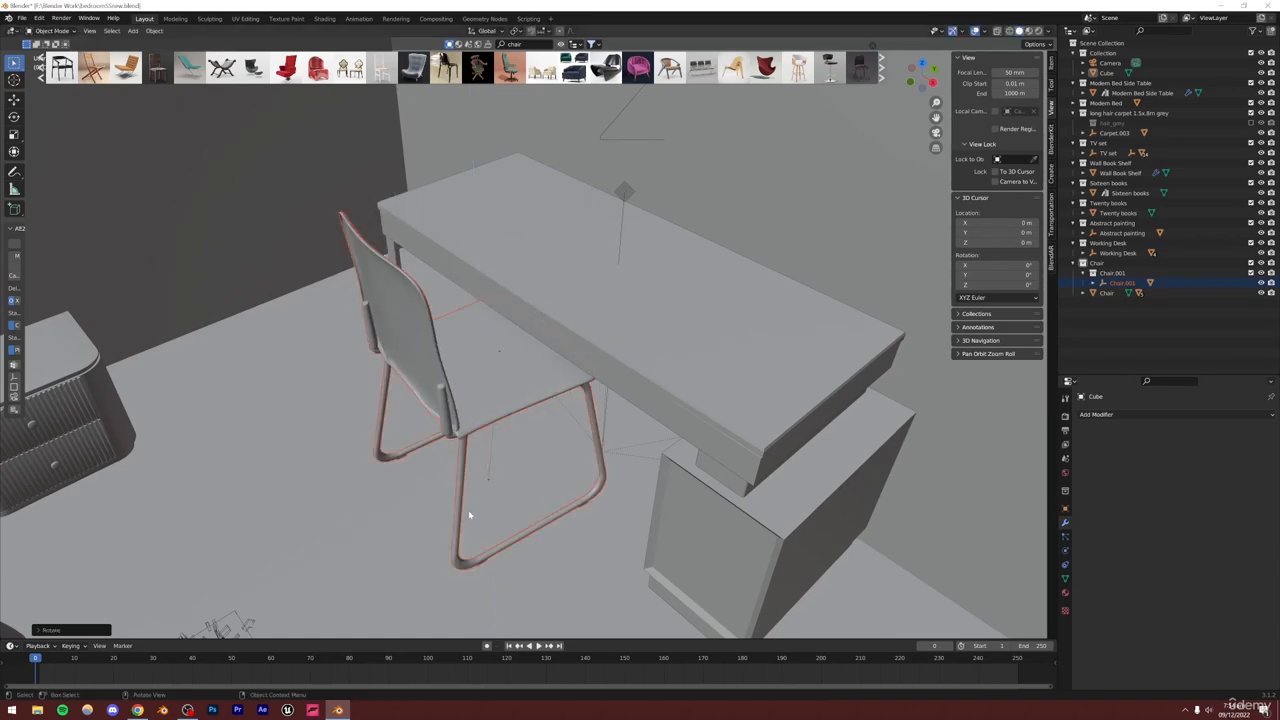
Move the metal chair in the XY plane to tuck it under the desk
{"action": "key", "text": "g"}
{"action": "key", "text": "shift+z"}
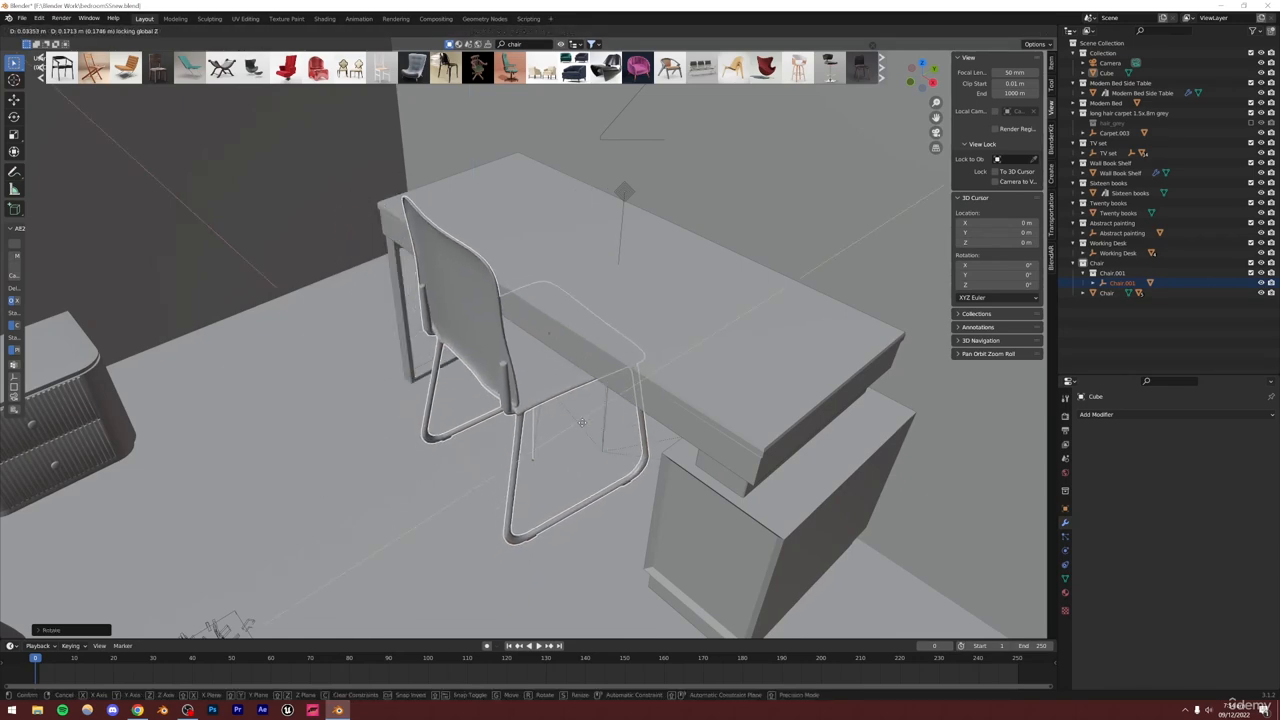
{"action": "left_click", "coordinate": [573, 440]}
{"action": "middle_click_drag", "start_coordinate": [573, 440], "coordinate": [535, 418]}
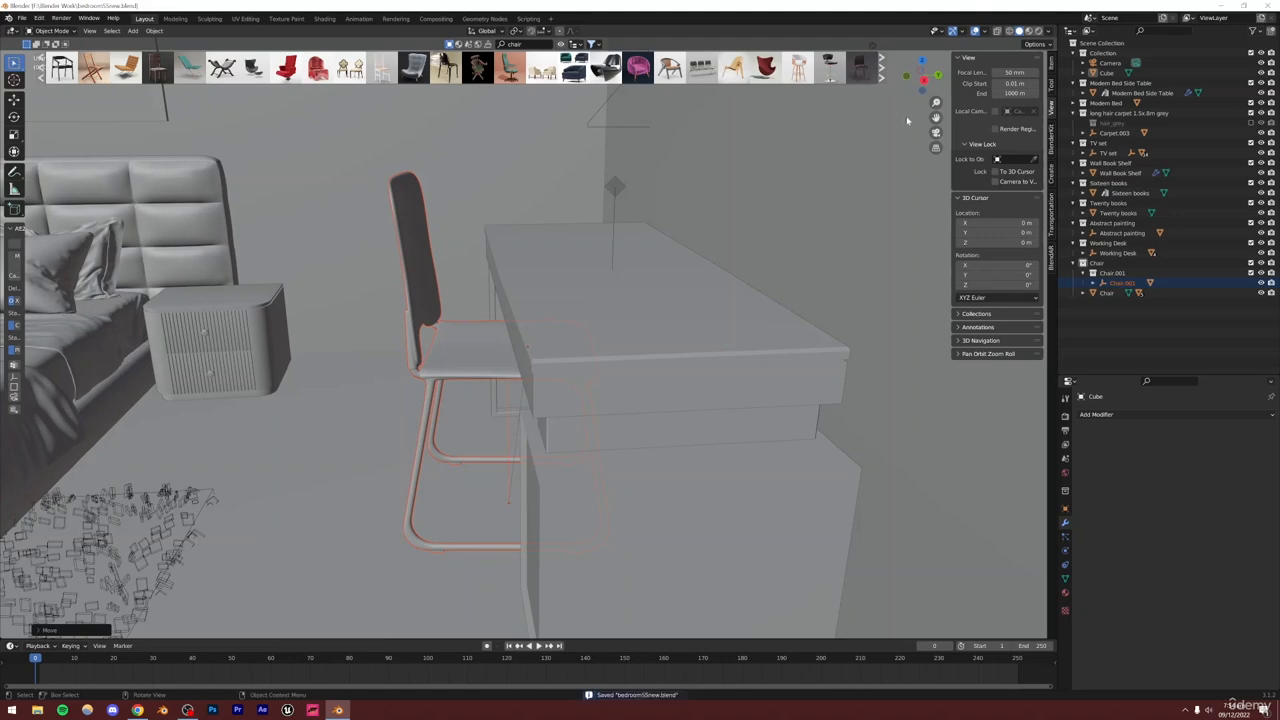
{"action": "left_click", "coordinate": [936, 134]}
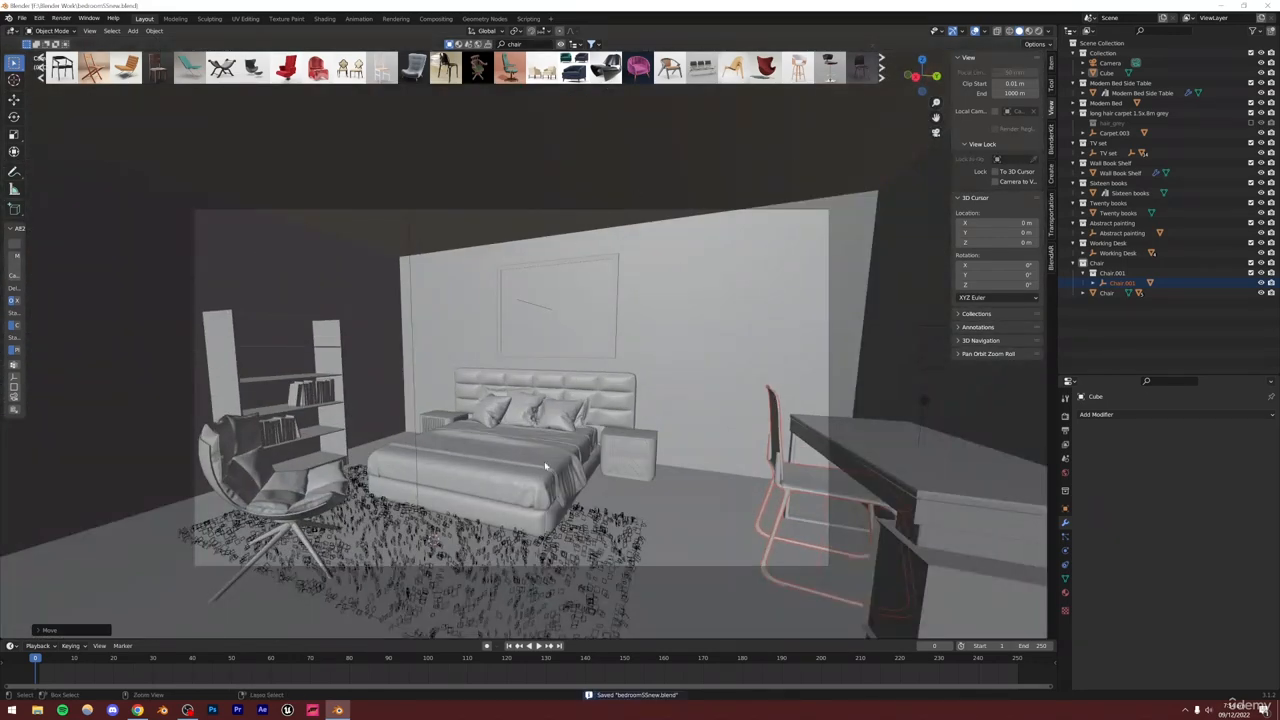
Search BlenderKit for guitar and drop the Takamine guitar asset into the scene beside the bed
{"action": "left_click", "coordinate": [136, 711]}
{"action": "left_click", "coordinate": [136, 711]}
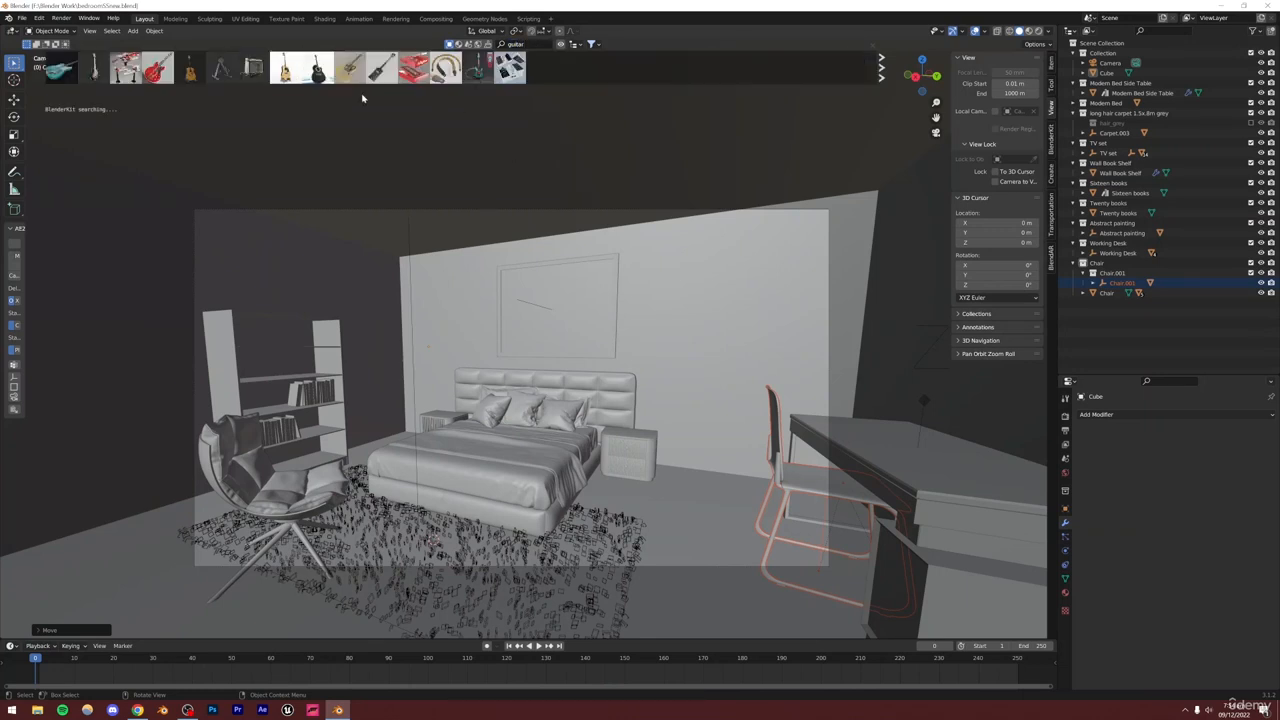
{"action": "mouse_move", "coordinate": [295, 70]}
{"action": "mouse_move", "coordinate": [72, 84]}
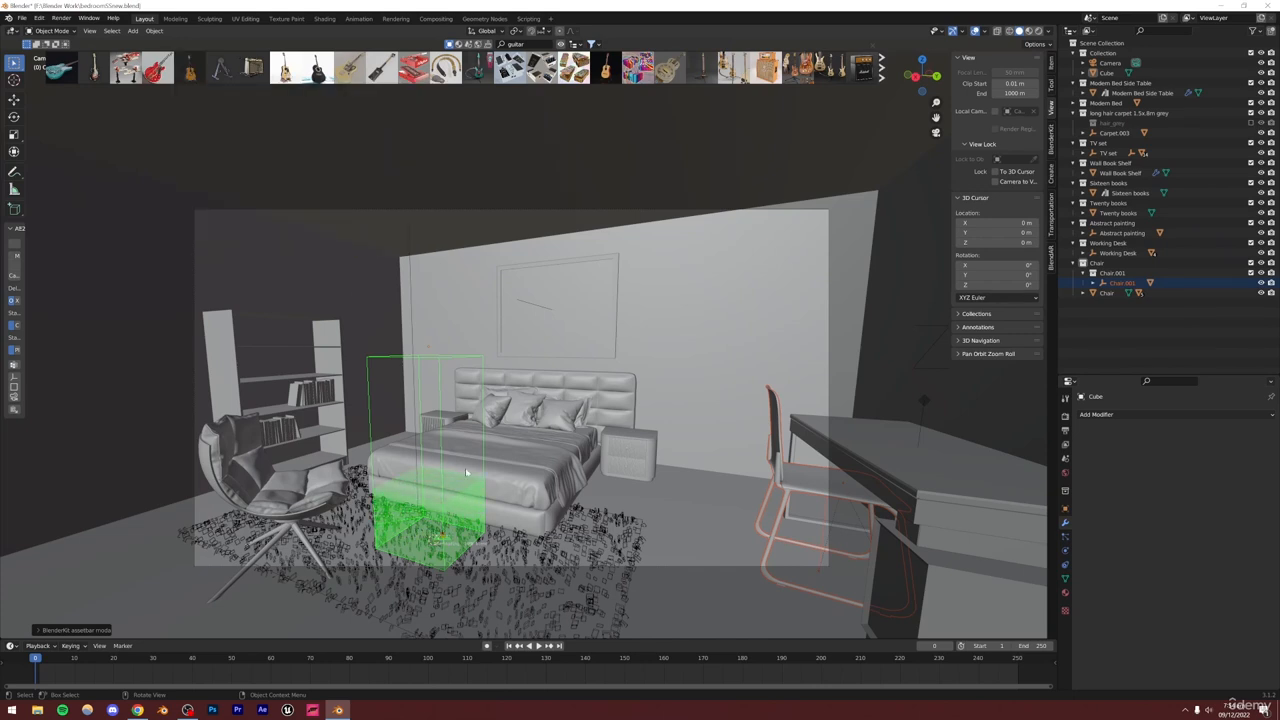
{"action": "mouse_move", "coordinate": [445, 68]}
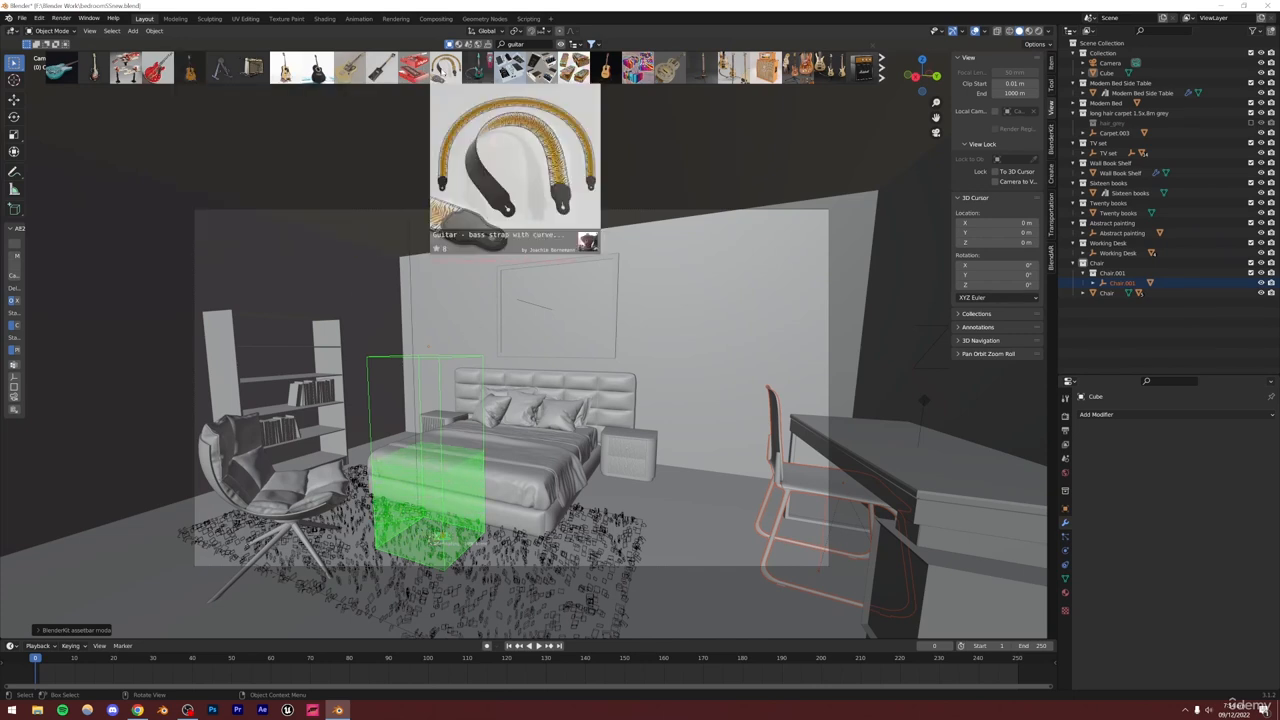
Switch to the browser, look through the Pinterest bedroom reference images, and return to Blender
{"action": "left_click", "coordinate": [138, 710]}
{"action": "scroll", "coordinate": [384, 442], "scroll_direction": "down", "scroll_amount": 5}
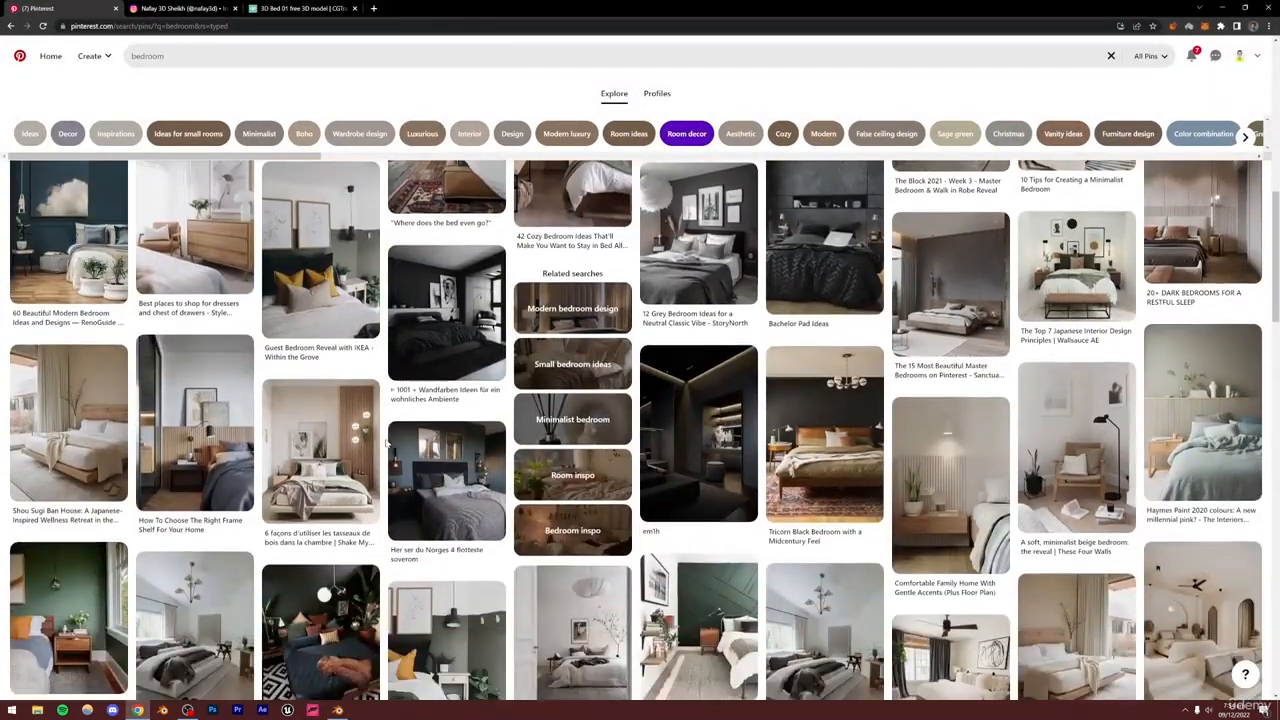
{"action": "scroll", "coordinate": [385, 443], "scroll_direction": "down", "scroll_amount": 5}
{"action": "left_click", "coordinate": [338, 710]}
{"action": "mouse_move", "coordinate": [528, 76]}
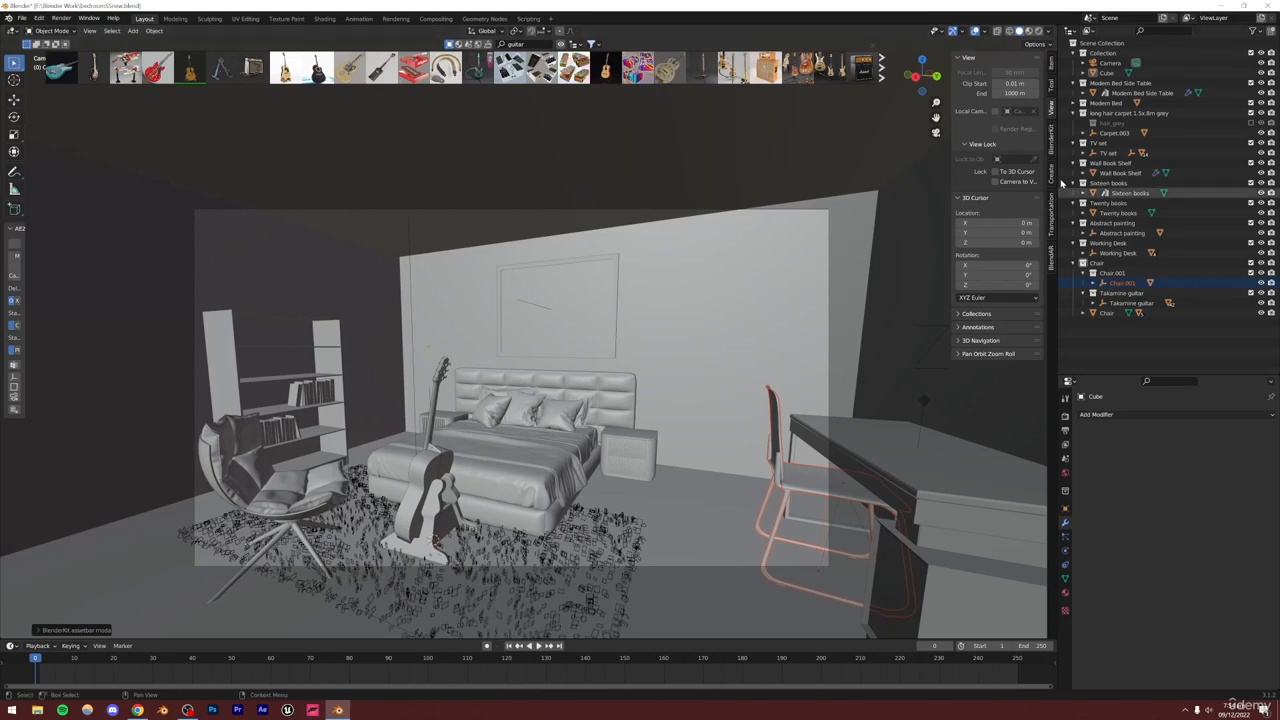
Move the Takamine guitar collection out of the Chair collection to the top level of the outliner
{"action": "left_click_drag", "start_coordinate": [1114, 276], "coordinate": [1107, 351]}
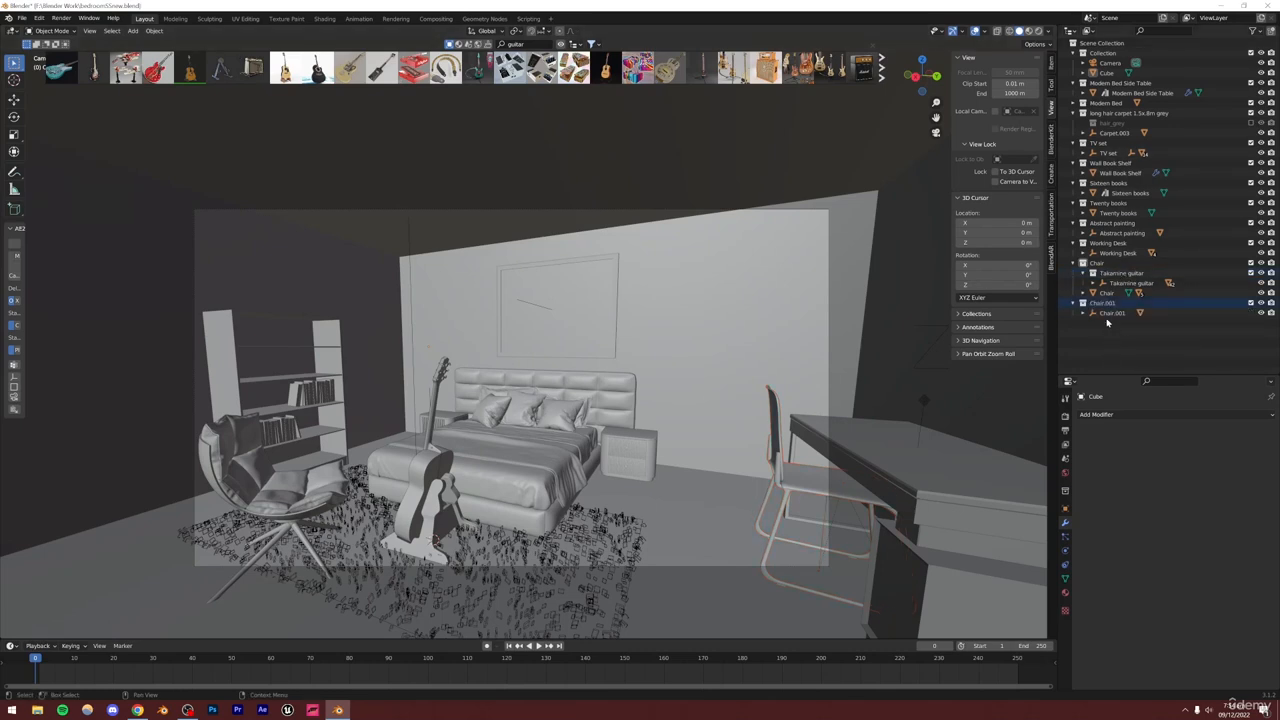
{"action": "left_click_drag", "start_coordinate": [1112, 275], "coordinate": [1111, 341]}
Select the guitar collection's objects and move the guitar in the XY plane beside the desk chair
{"action": "right_click", "coordinate": [1108, 302]}
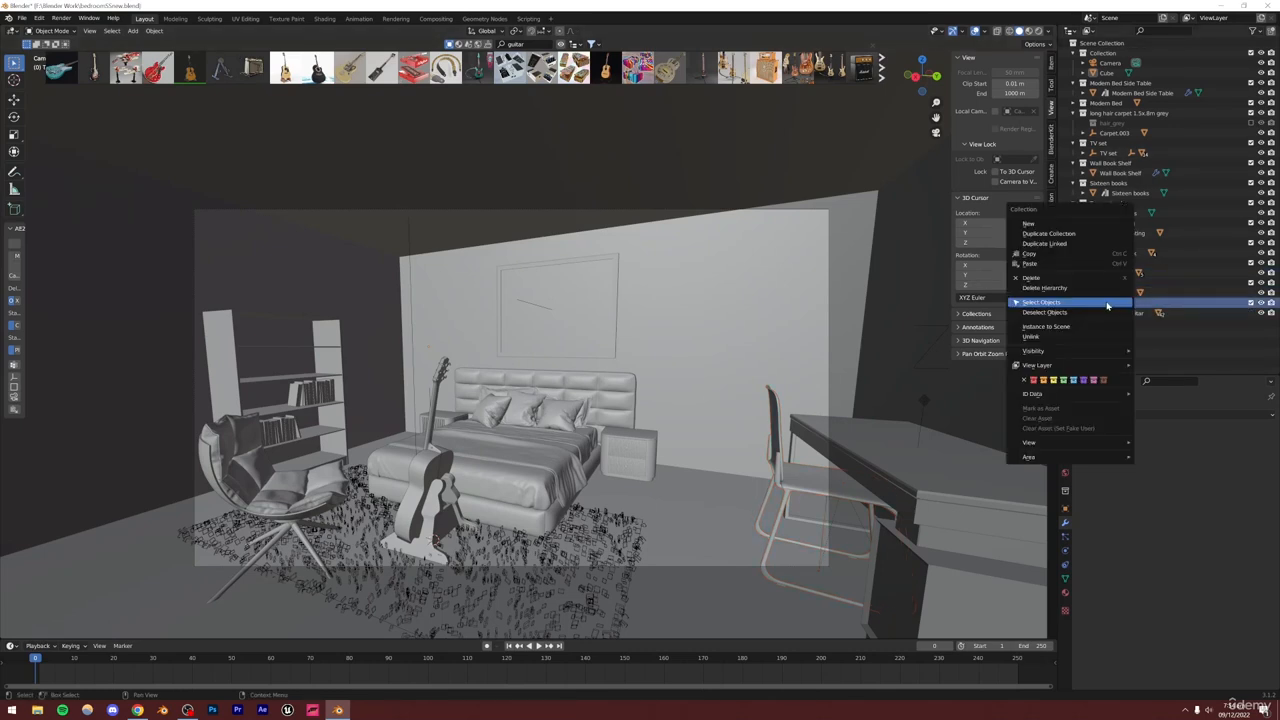
{"action": "left_click", "coordinate": [1081, 307]}
{"action": "key", "text": "g"}
{"action": "key", "text": "shift+z"}
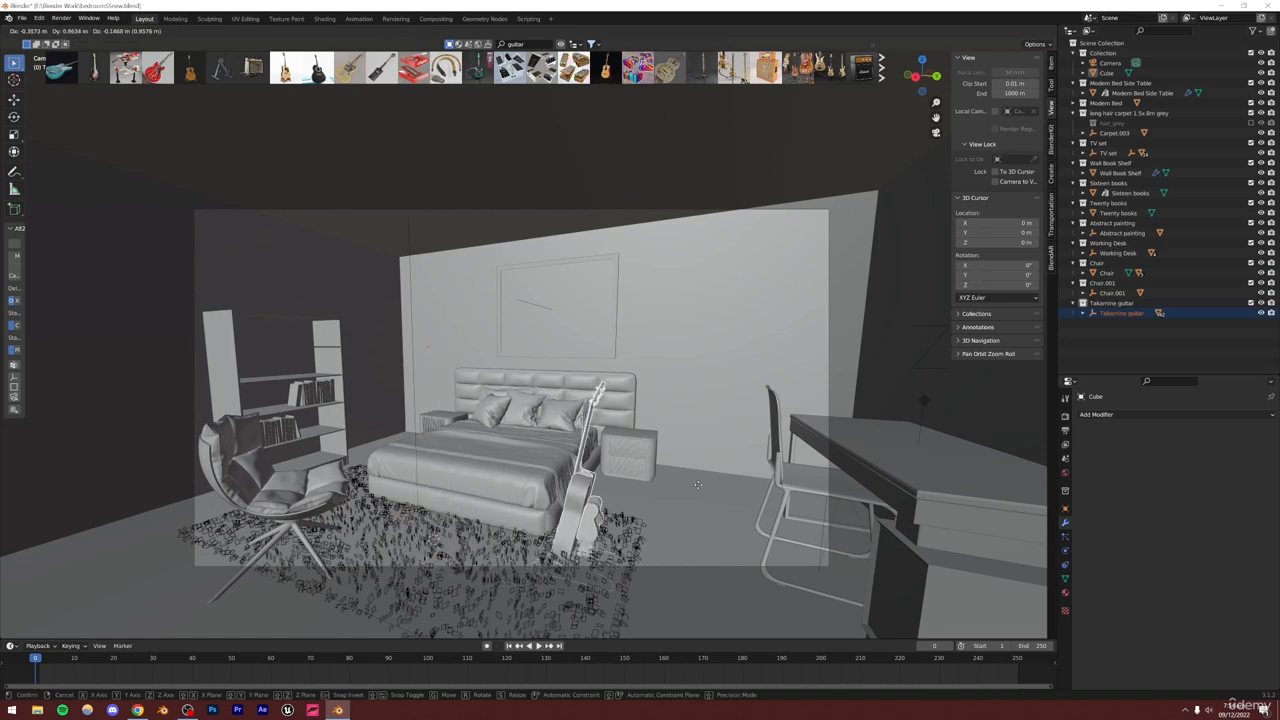
{"action": "left_click", "coordinate": [778, 392]}
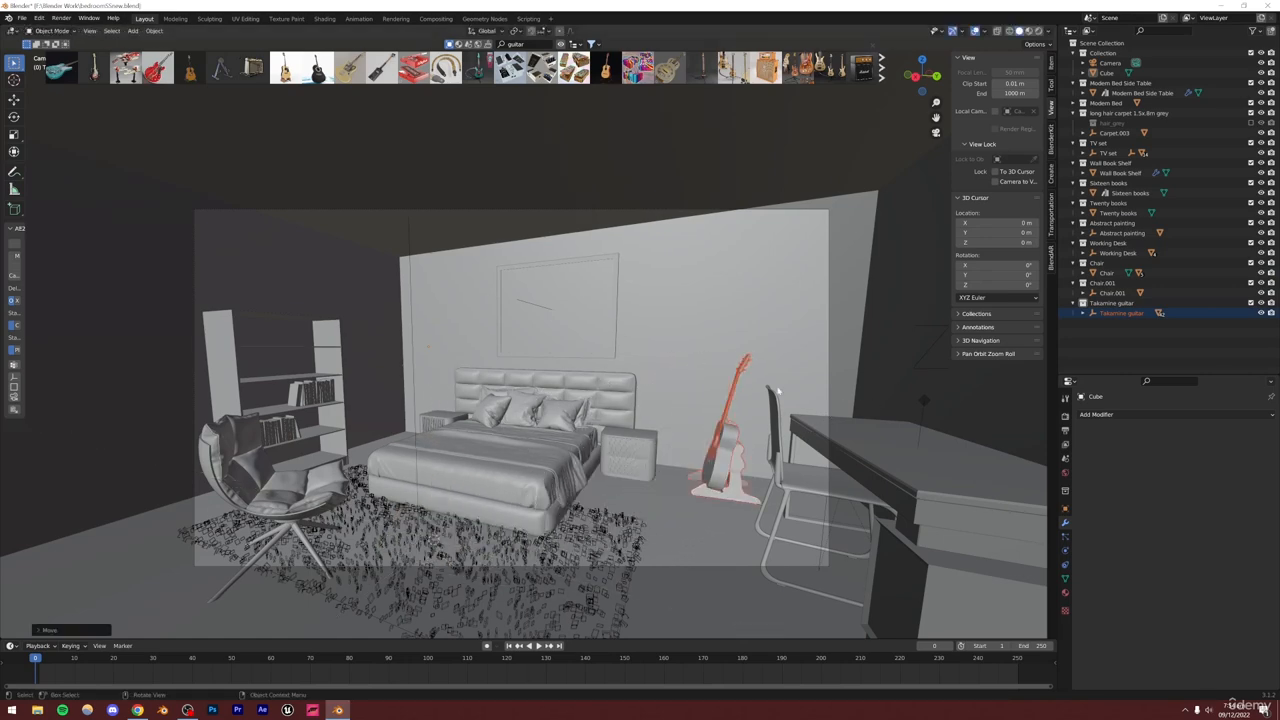
Rotate the guitar about the Z axis to face the room
{"action": "key", "text": "r"}
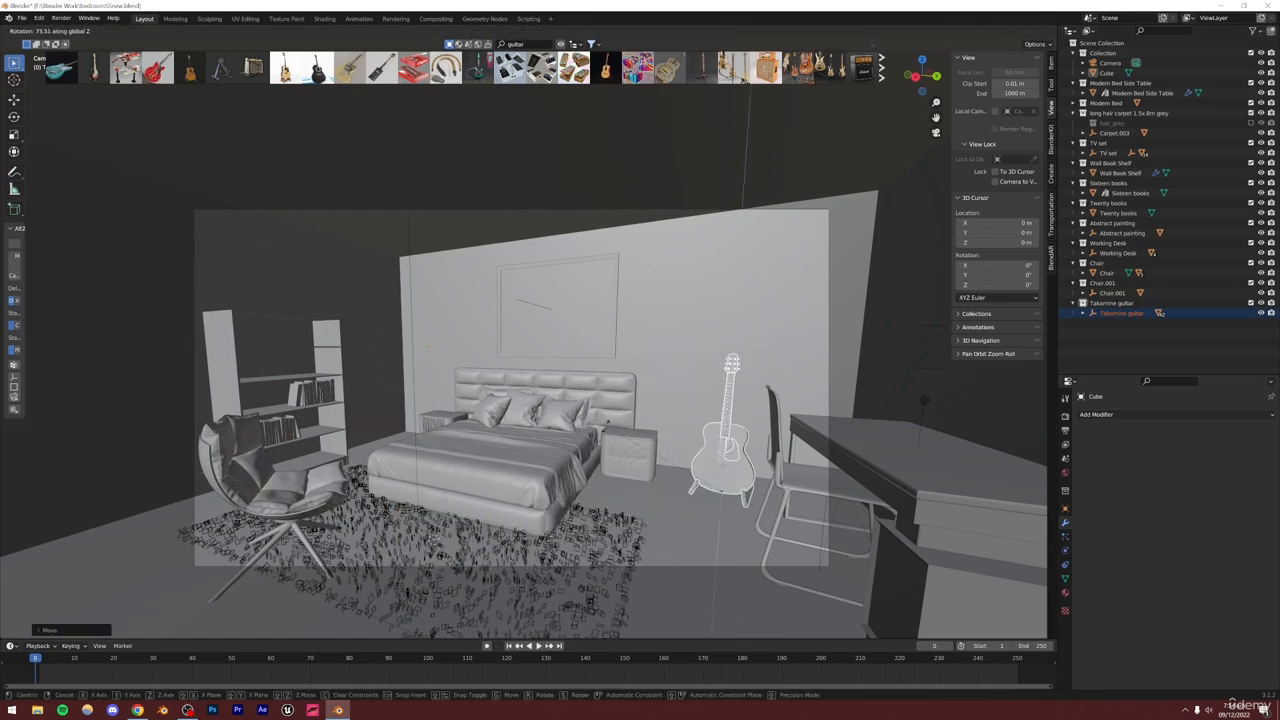
{"action": "left_click", "coordinate": [605, 425]}
{"action": "mouse_move", "coordinate": [605, 425]}
{"action": "left_mouse_down", "text": "alt"}
{"action": "mouse_move", "coordinate": [686, 469]}
{"action": "mouse_move", "coordinate": [734, 391]}
{"action": "mouse_move", "coordinate": [540, 449]}
{"action": "mouse_move", "coordinate": [600, 420]}
{"action": "left_mouse_up", "text": "alt"}
Scale the guitar down to about 0.8
{"action": "scroll", "coordinate": [734, 391], "scroll_direction": "up", "scroll_amount": 3}
{"action": "middle_click", "coordinate": [717, 360], "text": "alt"}
{"action": "scroll", "coordinate": [721, 348], "scroll_direction": "up", "scroll_amount": 5}
{"action": "scroll", "coordinate": [723, 348], "scroll_direction": "down", "scroll_amount": 4}
{"action": "left_click_drag", "start_coordinate": [723, 348], "coordinate": [614, 280], "text": "alt"}
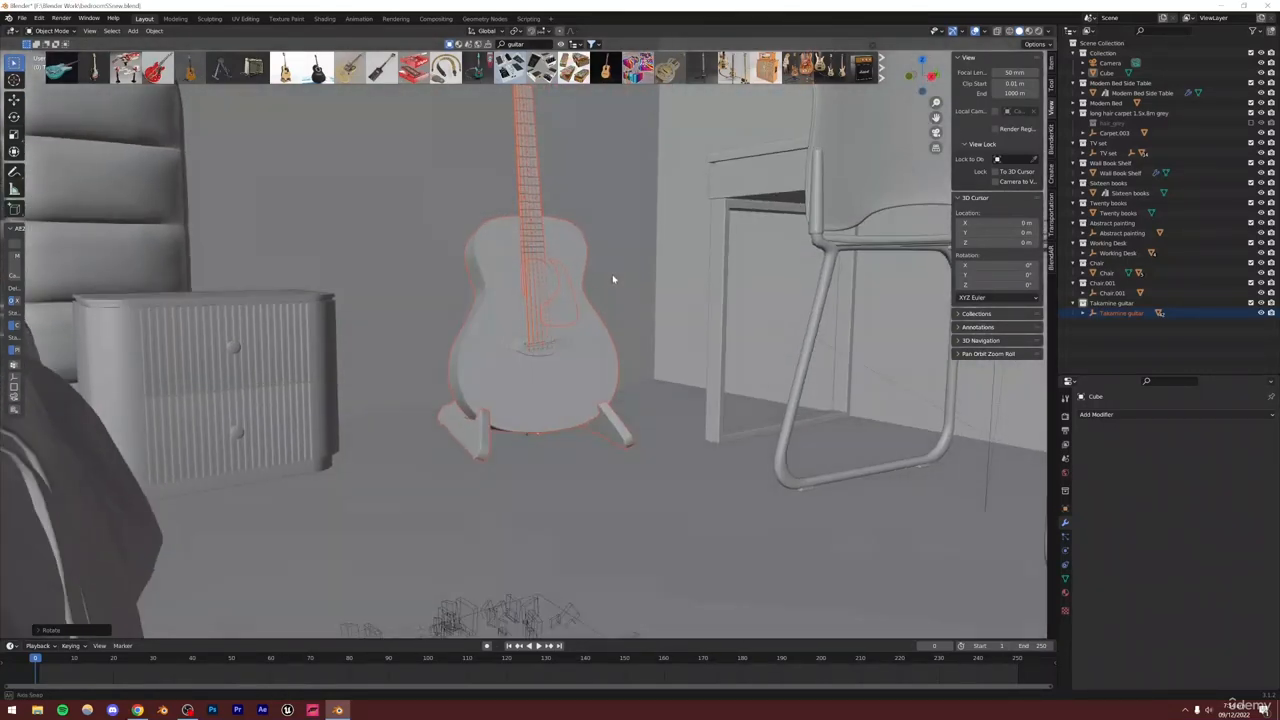
{"action": "key", "text": "s"}
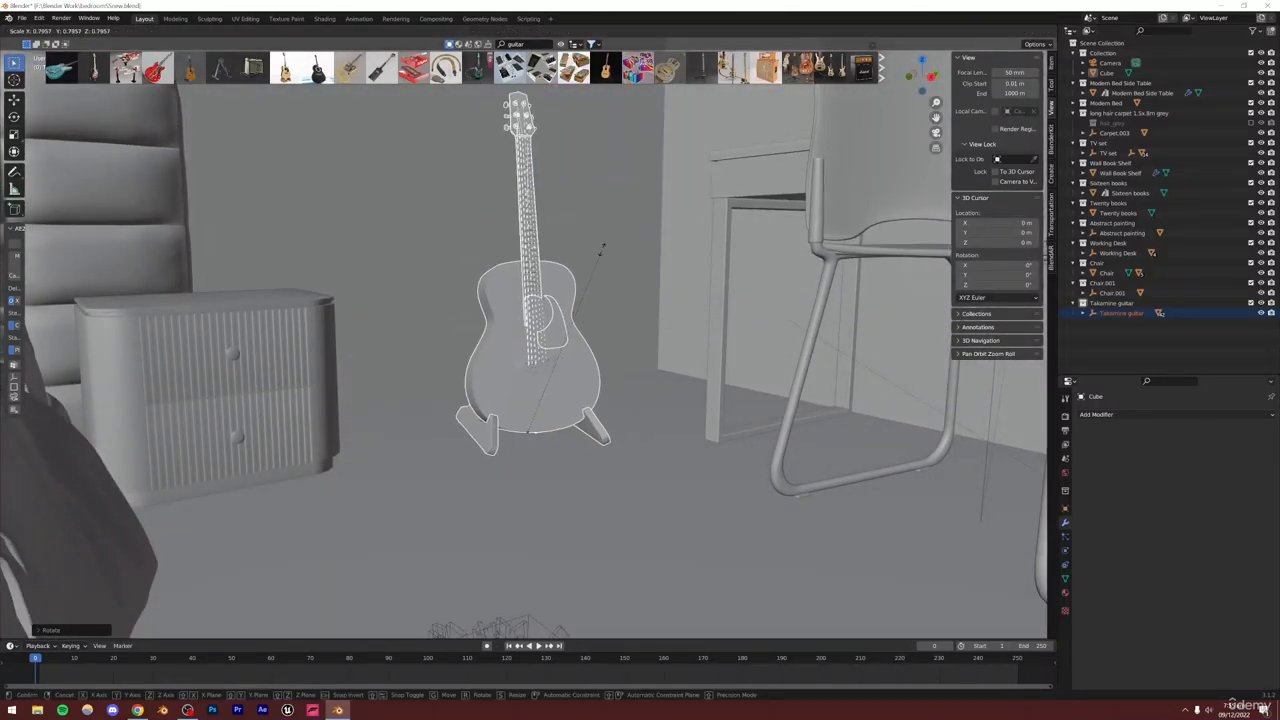
{"action": "left_click", "coordinate": [577, 231]}
Move the guitar along Z so its stand rests on the floor
{"action": "left_click_drag", "start_coordinate": [577, 231], "coordinate": [614, 440], "text": "alt"}
{"action": "middle_click_drag", "start_coordinate": [617, 447], "coordinate": [561, 487]}
{"action": "key", "text": "g"}
{"action": "key", "text": "z"}
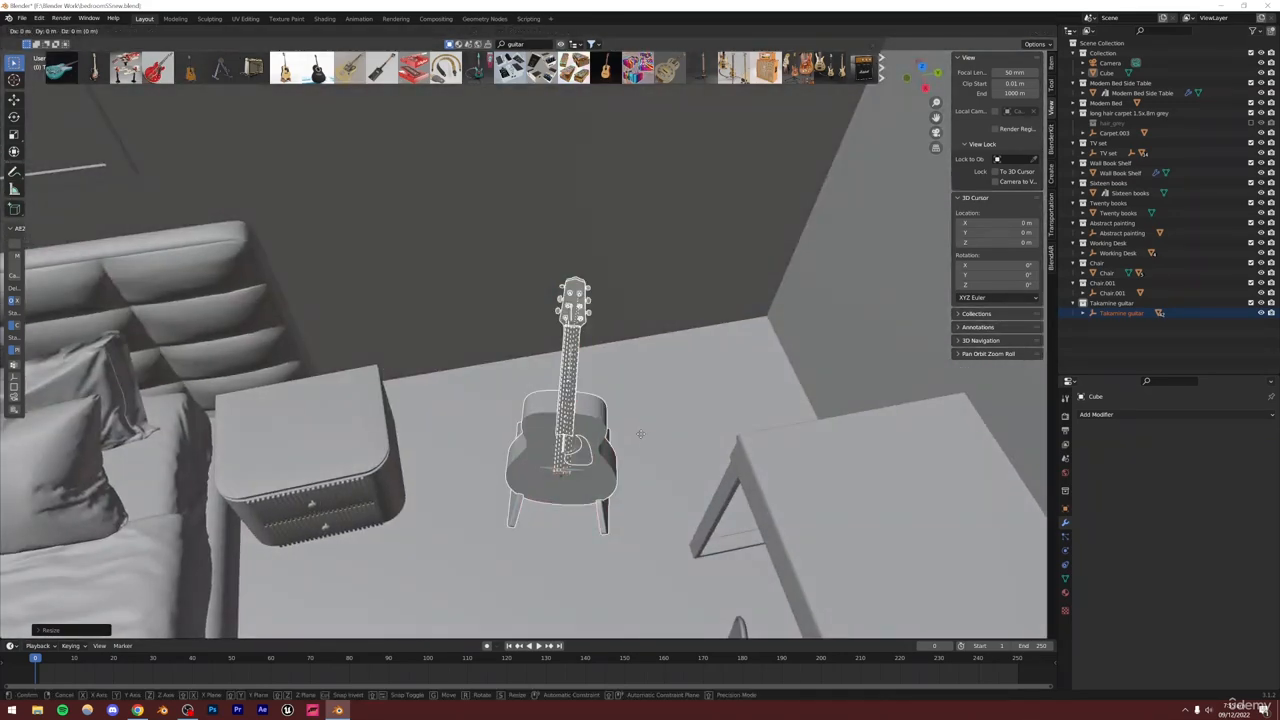
{"action": "left_click", "coordinate": [668, 316]}
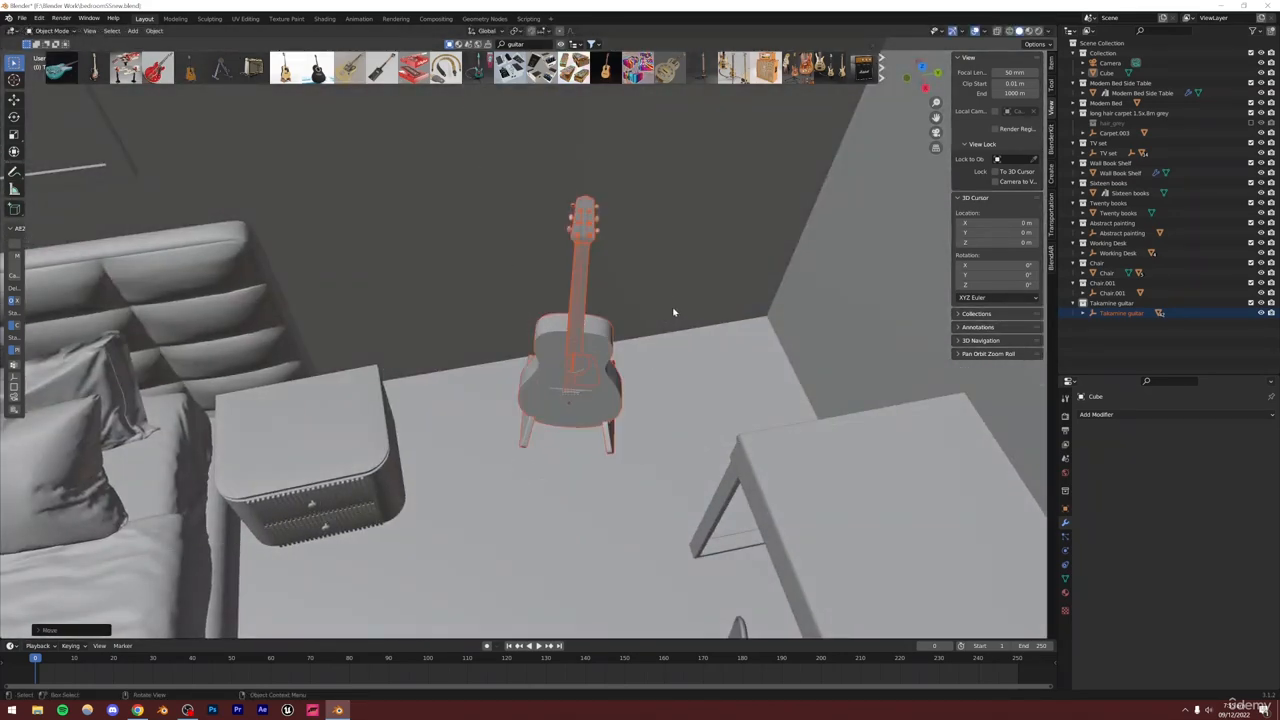
Save the file and turn the guitar slightly further about the Z axis
{"action": "key", "text": "KP_0"}
{"action": "key", "text": "ctrl+s"}
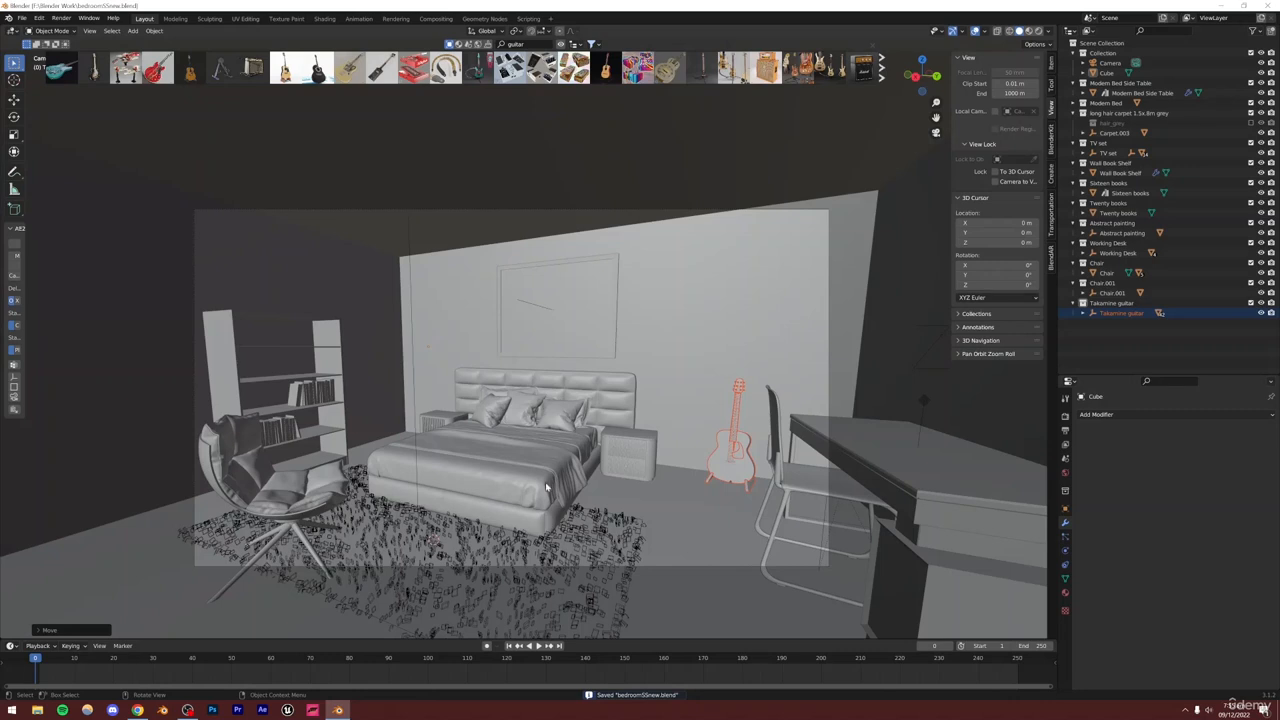
{"action": "key", "text": "r"}
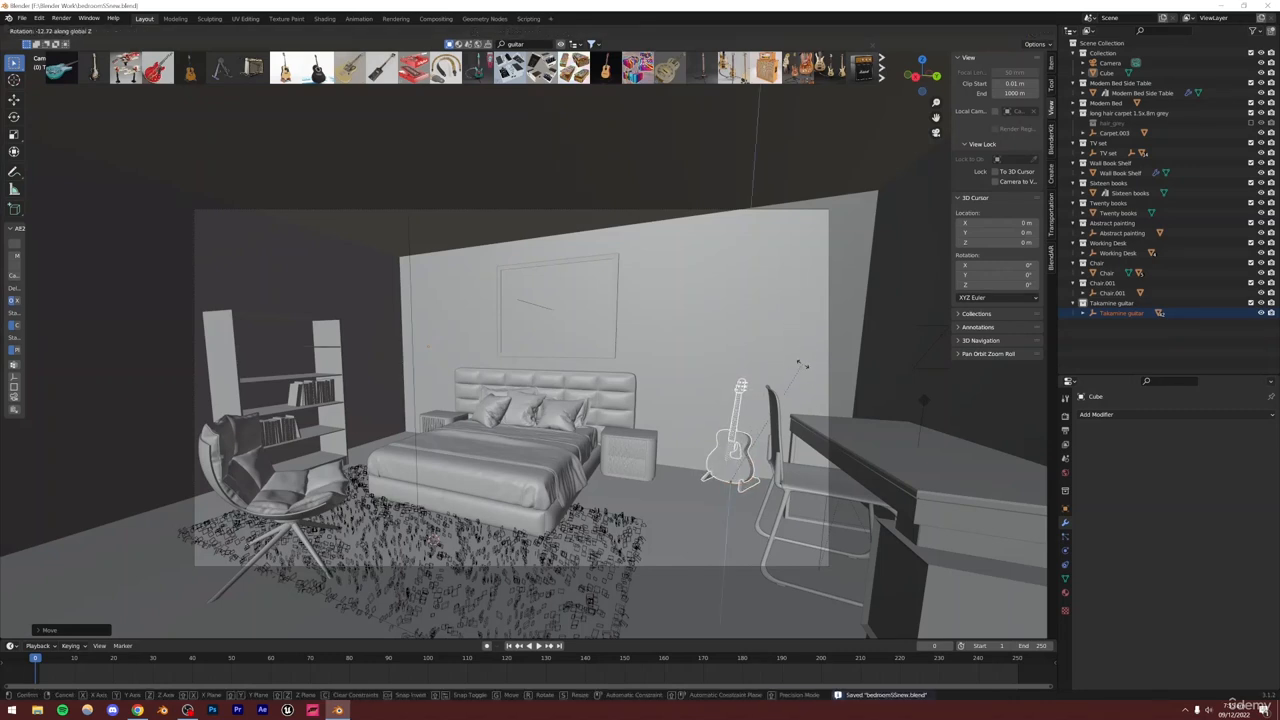
{"action": "left_click", "coordinate": [718, 284]}
Search BlenderKit for lamp and drop the geometric-shade Luxury Lamp floor lamp into the scene
{"action": "mouse_move", "coordinate": [317, 68]}
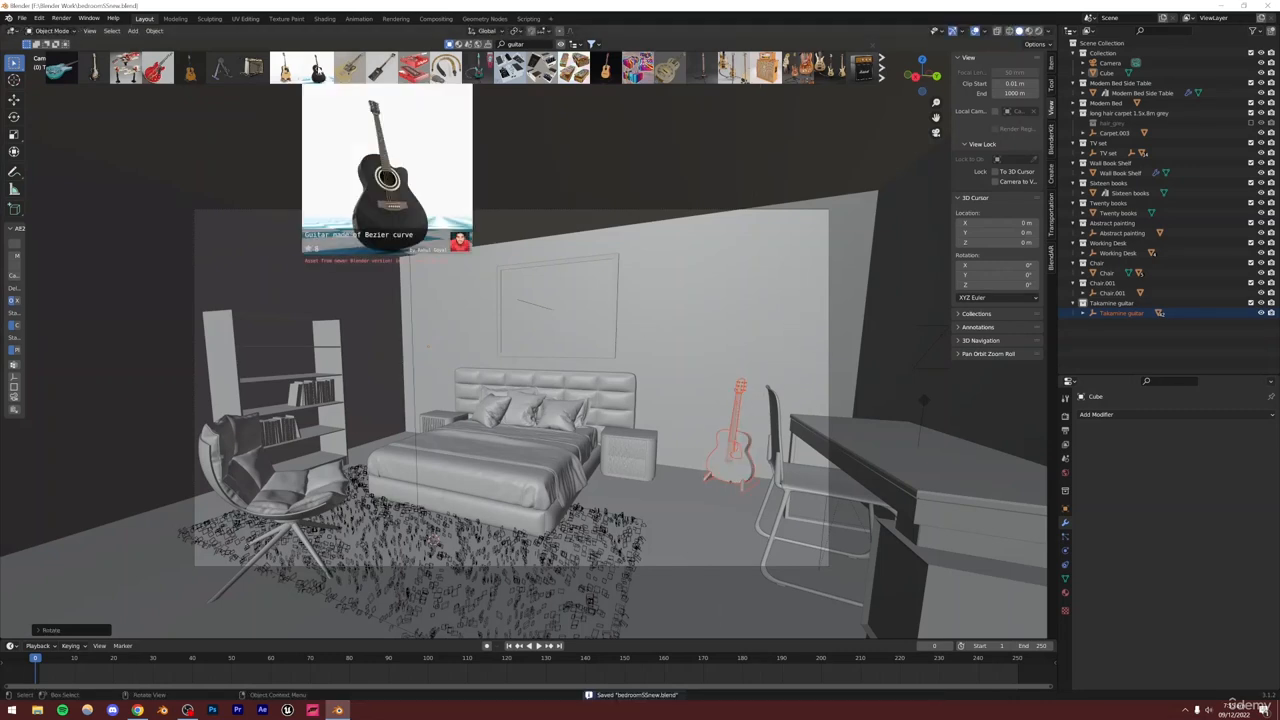
{"action": "mouse_move", "coordinate": [413, 68]}
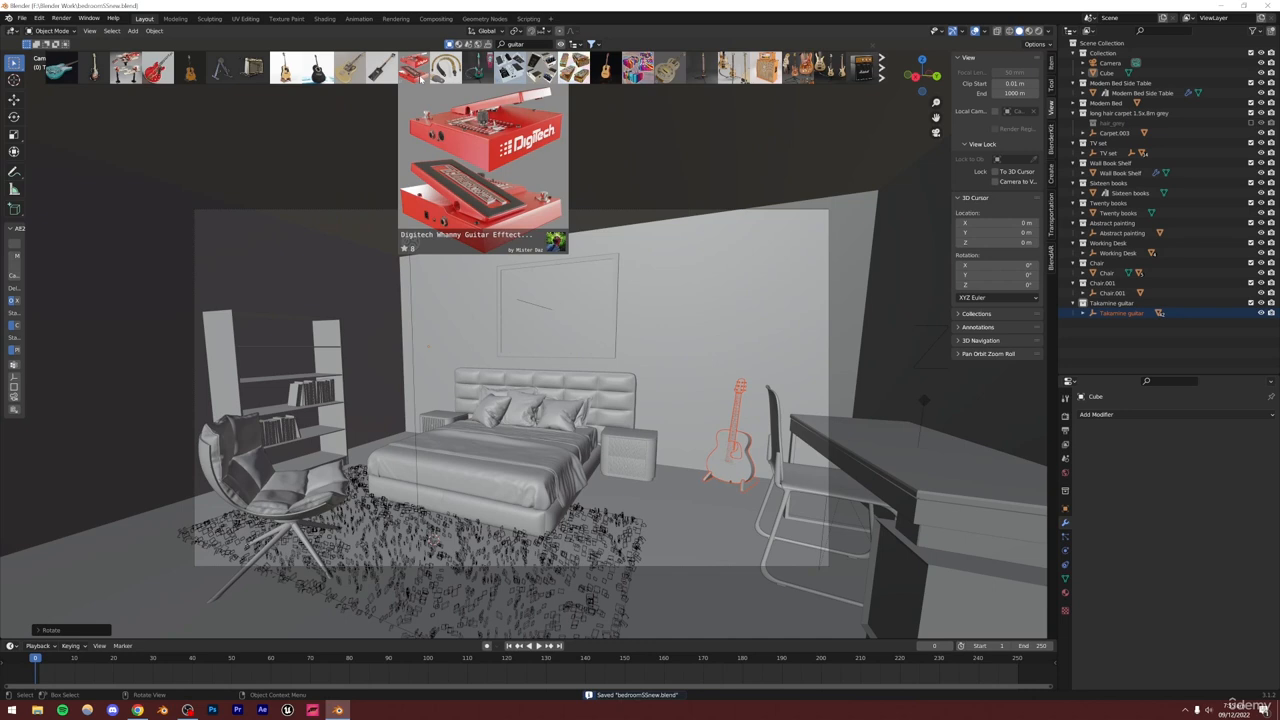
{"action": "left_click", "coordinate": [515, 44]}
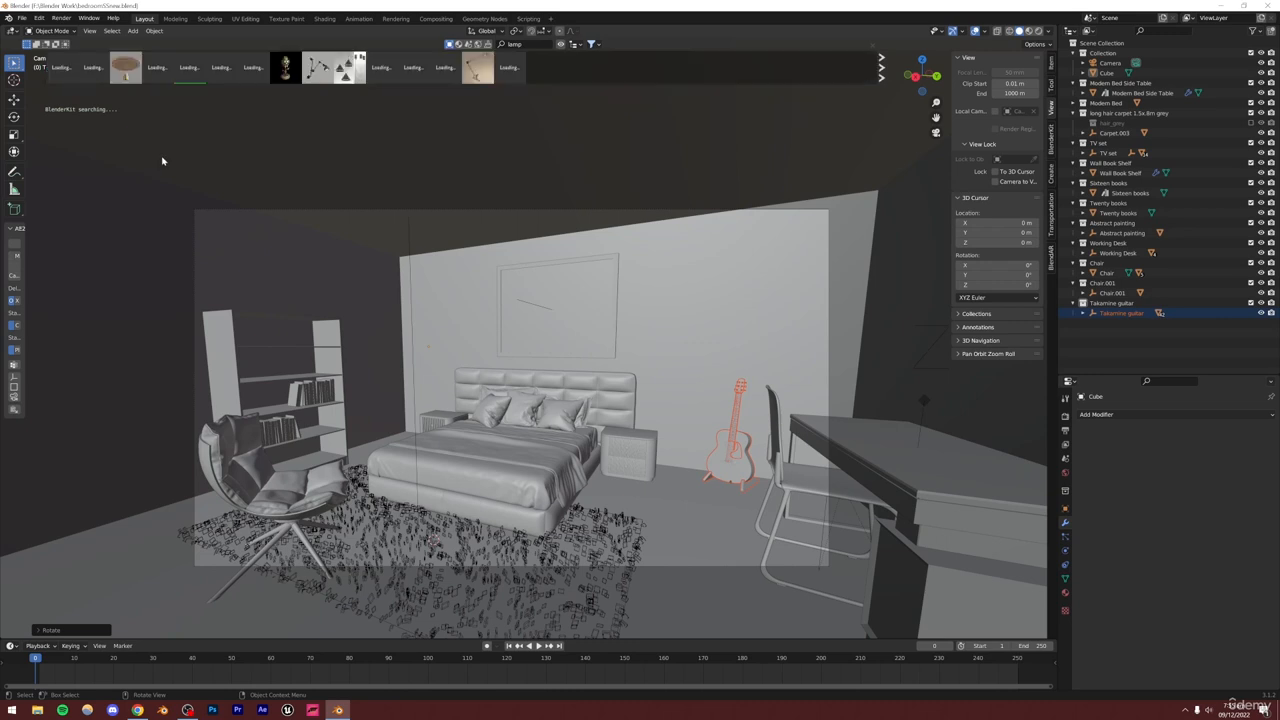
{"action": "mouse_move", "coordinate": [193, 72]}
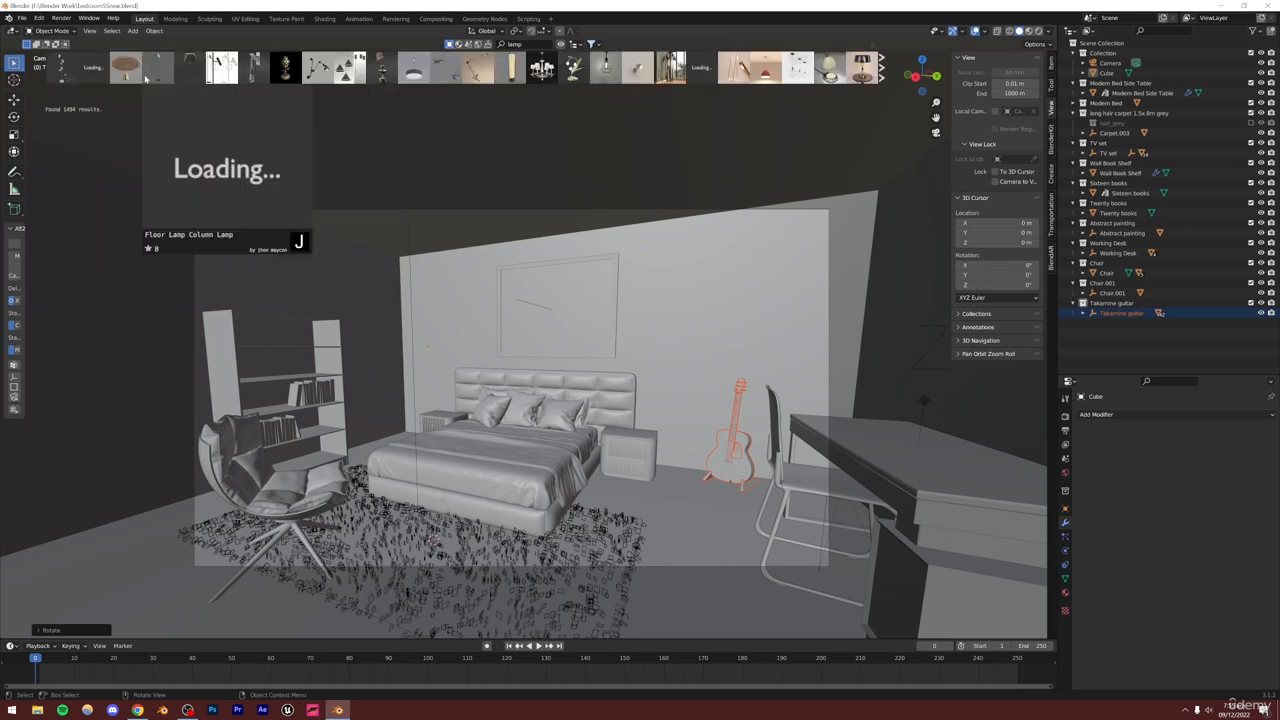
{"action": "mouse_move", "coordinate": [444, 74]}
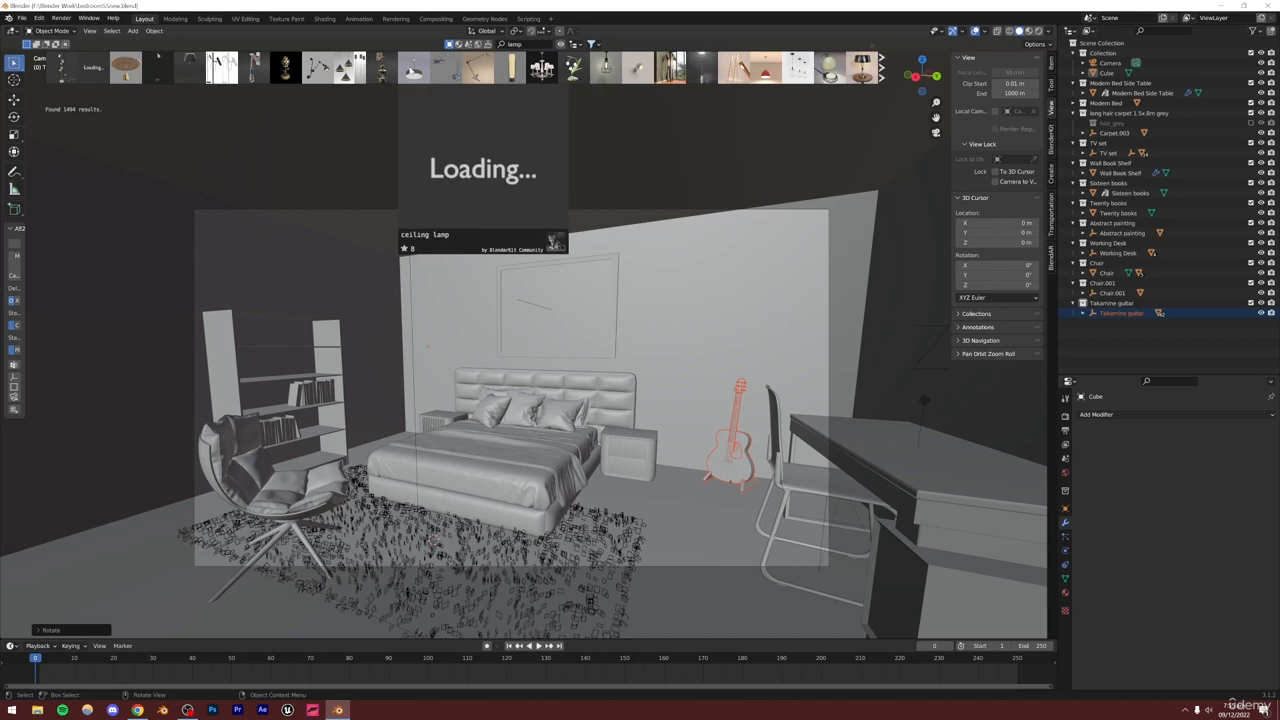
{"action": "mouse_move", "coordinate": [704, 74]}
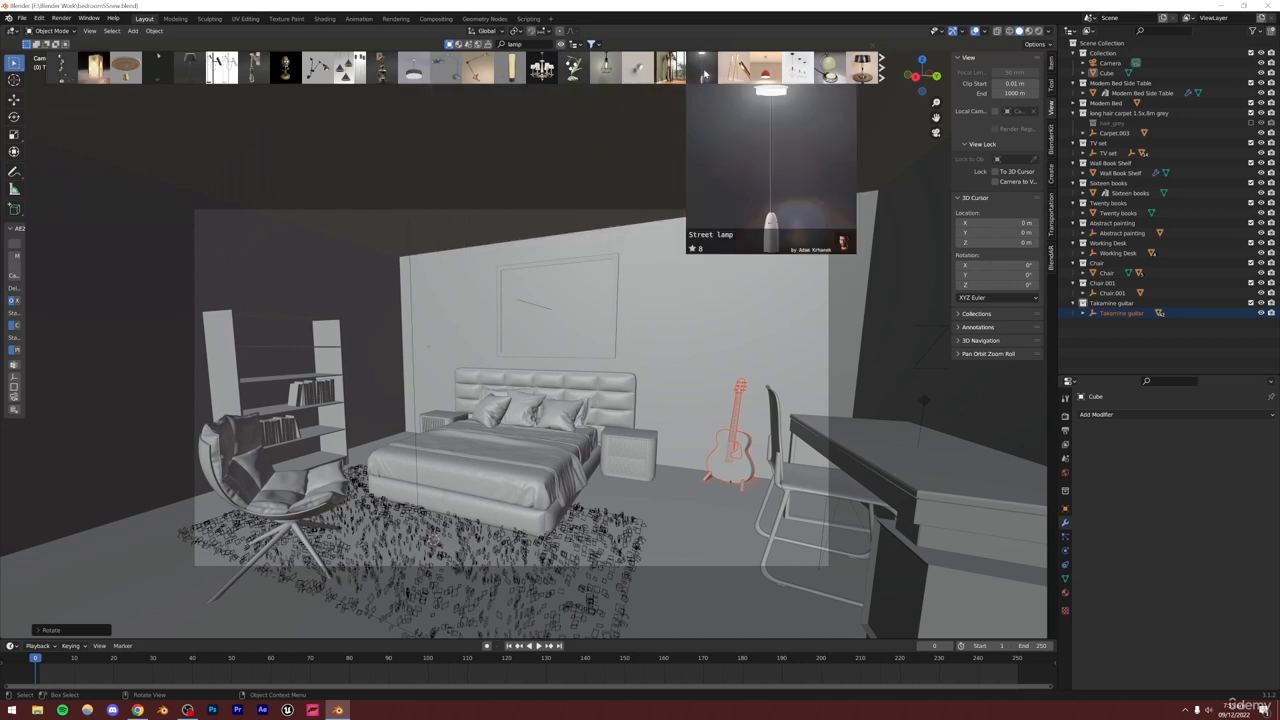
{"action": "mouse_move", "coordinate": [766, 72]}
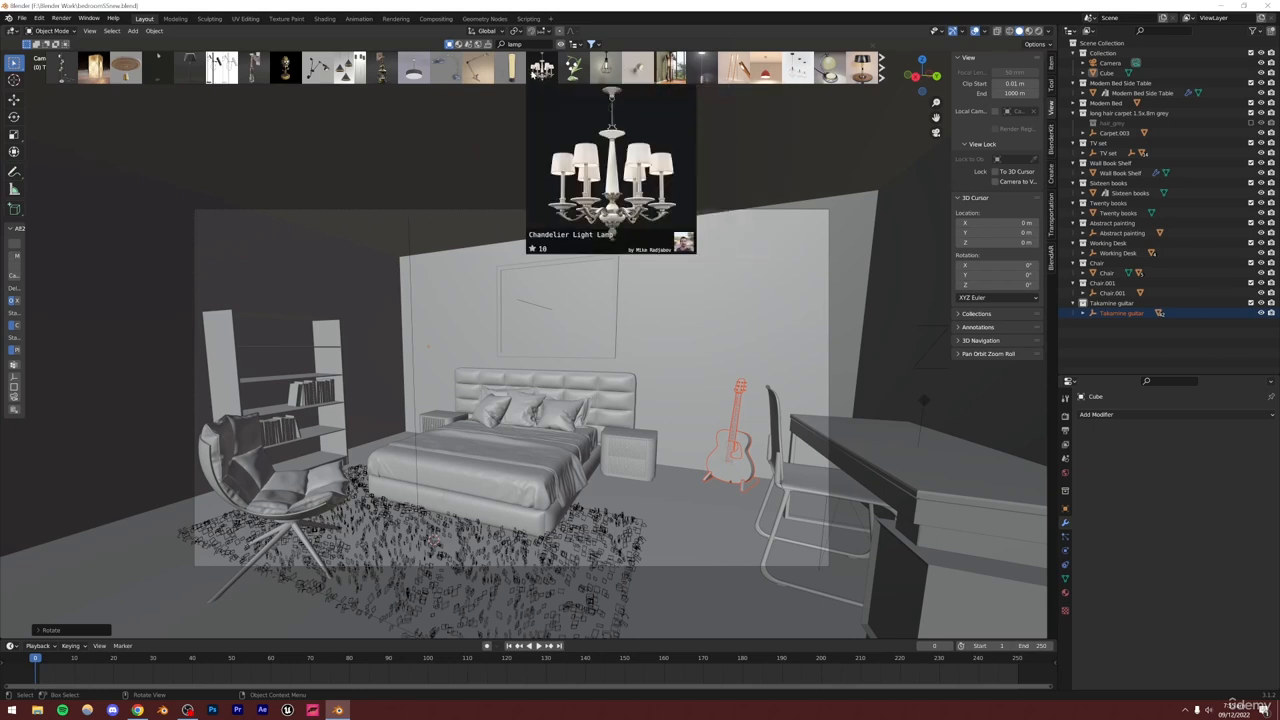
{"action": "mouse_move", "coordinate": [516, 72]}
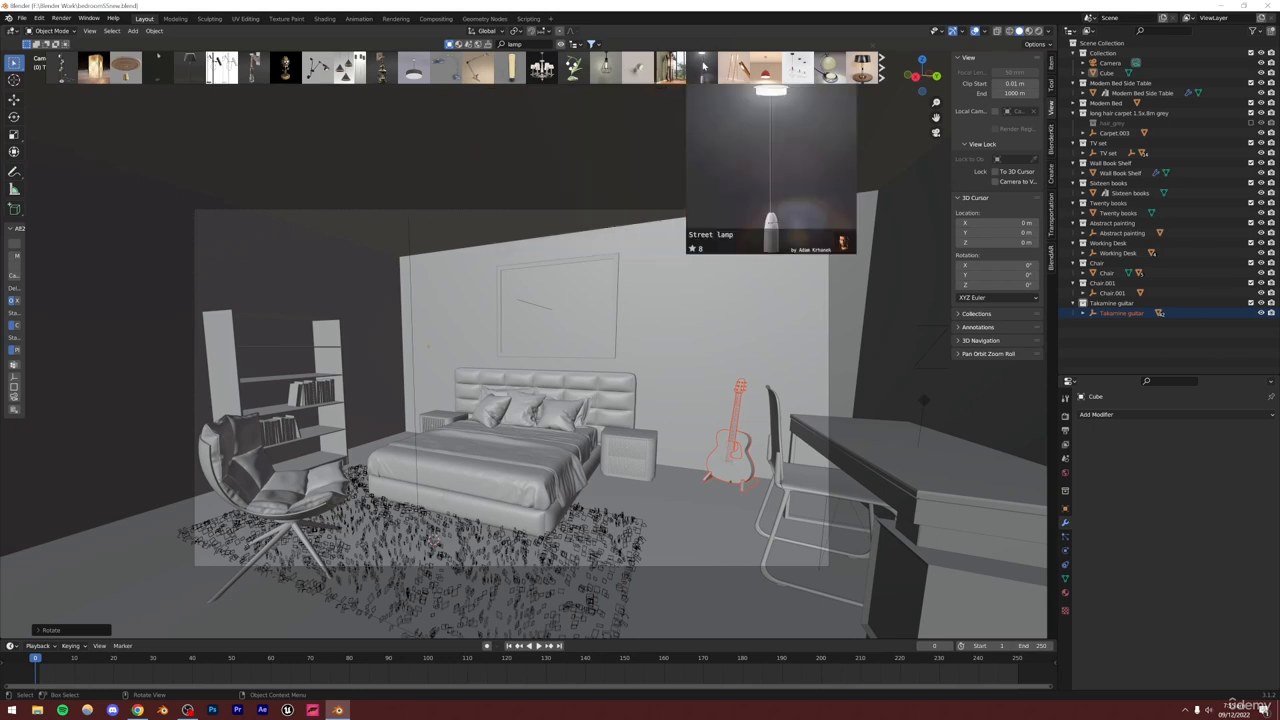
{"action": "left_click", "coordinate": [183, 70]}
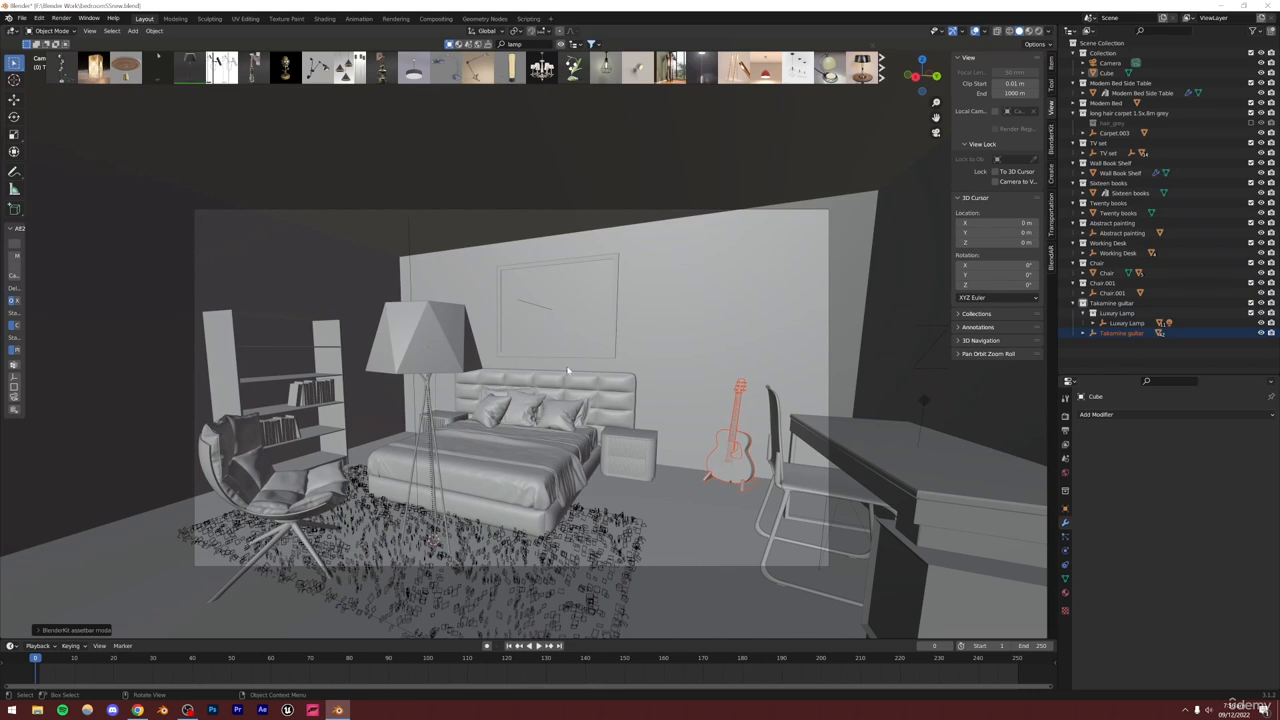
Select the lamp collection's objects and move the floor lamp in the XY plane to the left of the bed
{"action": "left_click", "coordinate": [1110, 325]}
{"action": "right_click", "coordinate": [1110, 325]}
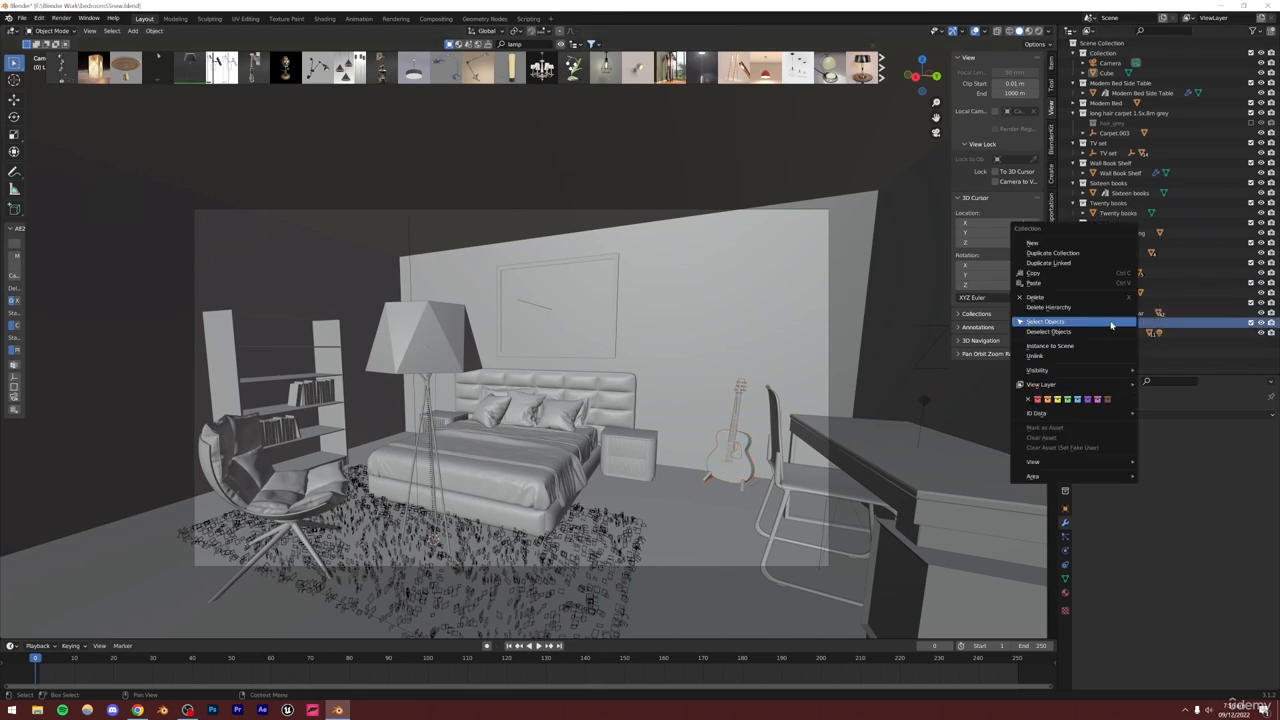
{"action": "left_click", "coordinate": [1077, 320]}
{"action": "key", "text": "g"}
{"action": "key", "text": "shift+z"}
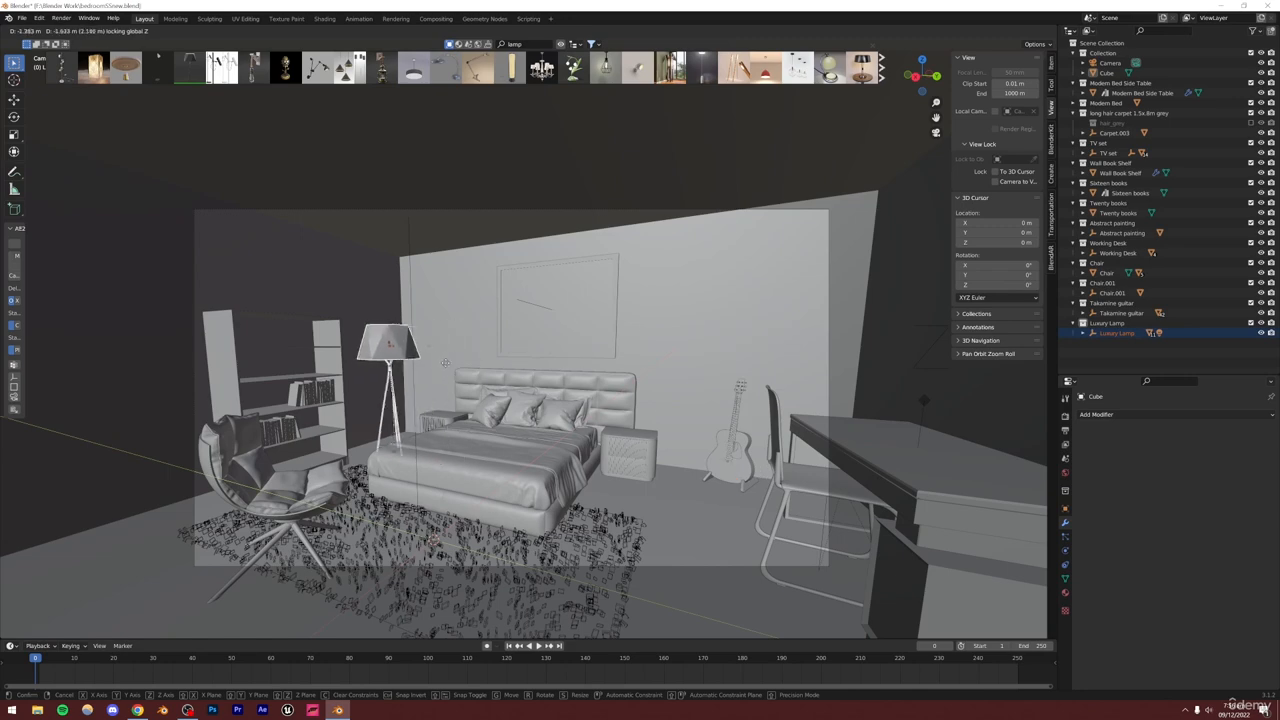
{"action": "left_click", "coordinate": [419, 390]}
{"action": "middle_click_drag", "start_coordinate": [419, 388], "coordinate": [419, 390]}
{"action": "left_click_drag", "start_coordinate": [419, 390], "coordinate": [590, 468], "text": "alt"}
{"action": "scroll", "coordinate": [597, 458], "scroll_direction": "down", "scroll_amount": 4}
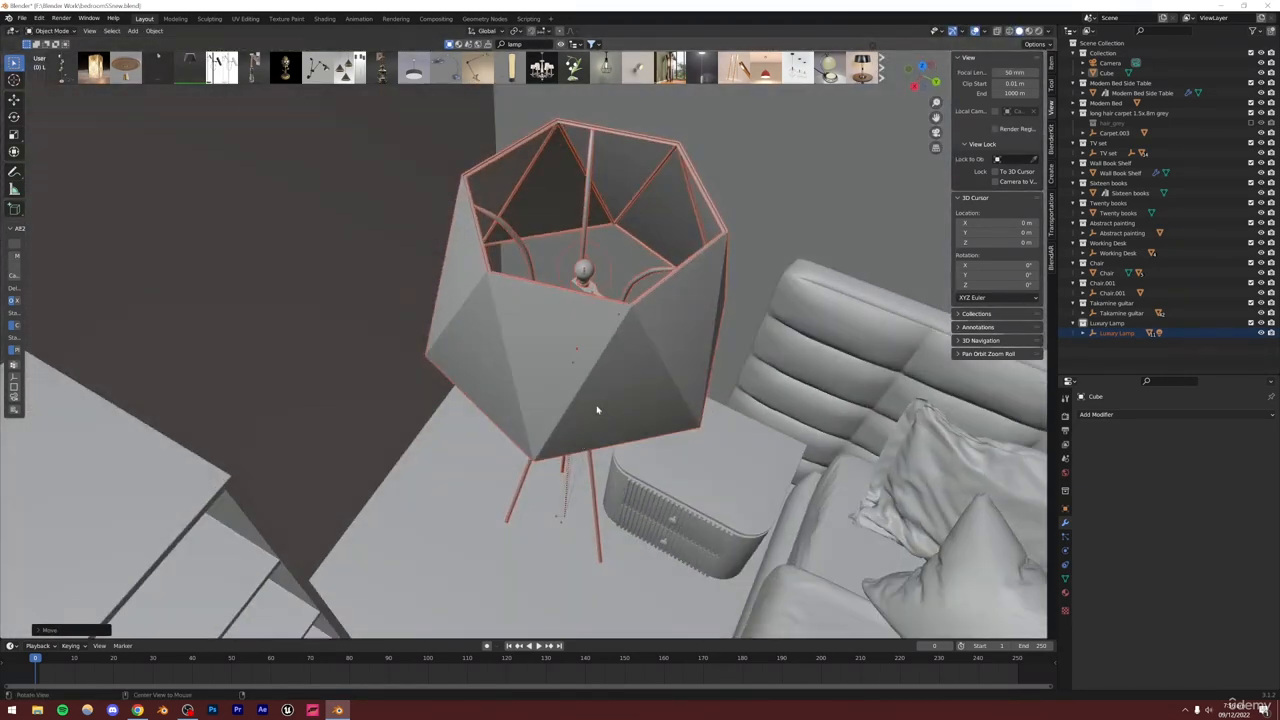
Scale the floor lamp in X and Y only to about 0.88
{"action": "left_click_drag", "start_coordinate": [597, 409], "coordinate": [580, 377], "text": "alt"}
{"action": "left_click_drag", "start_coordinate": [703, 232], "coordinate": [716, 266], "text": "alt"}
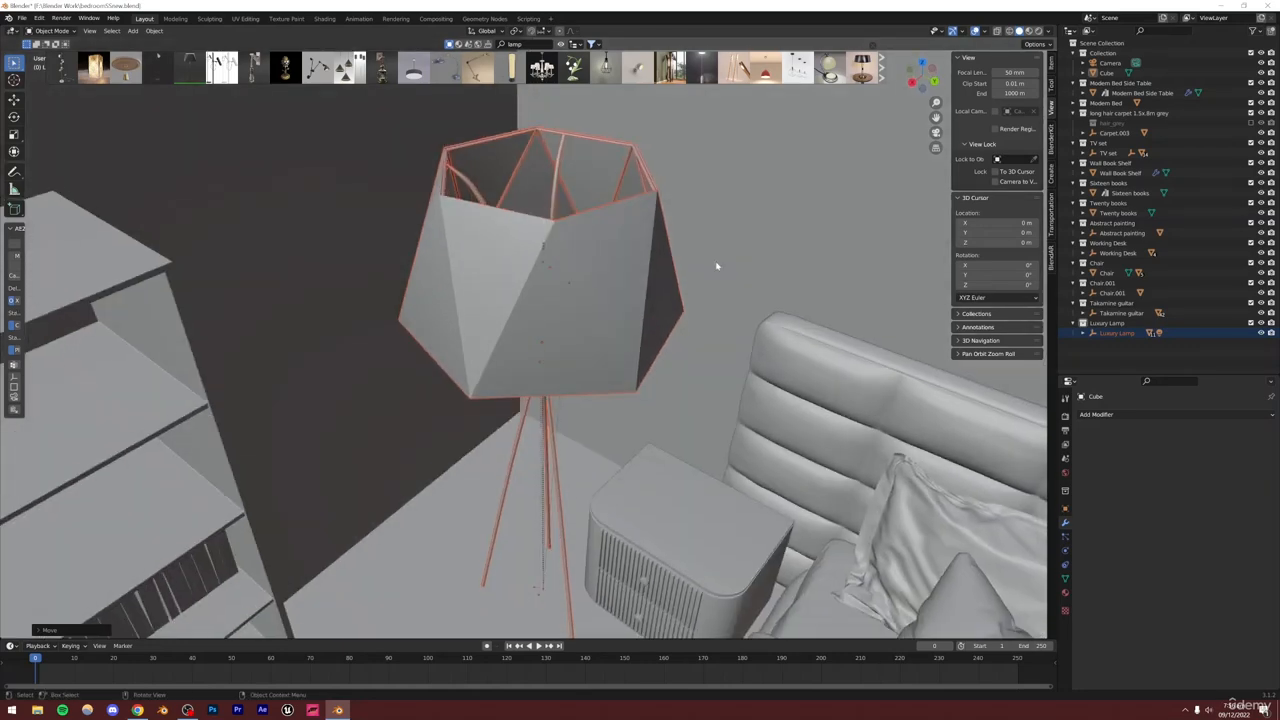
{"action": "key", "text": "s"}
{"action": "key", "text": "shift+z"}
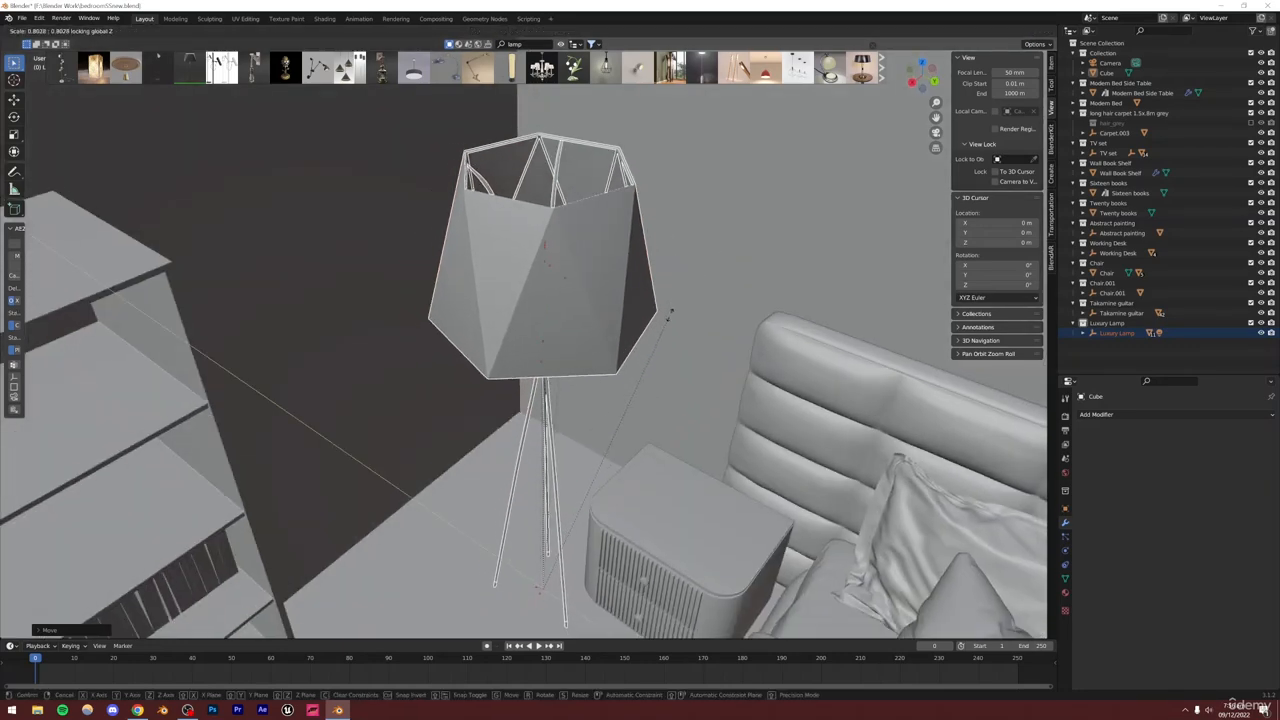
{"action": "left_click", "coordinate": [610, 349]}
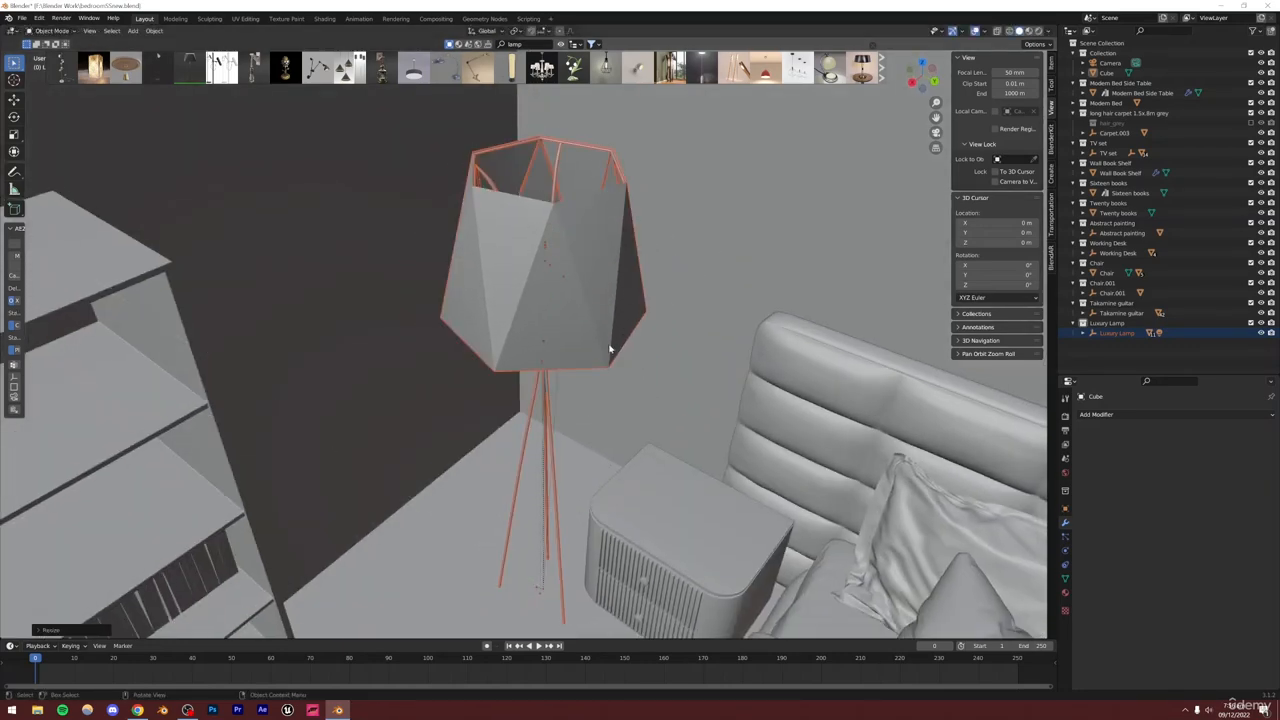
Move the floor lamp in the XY plane closer to the corner behind the bedside table
{"action": "mouse_move", "coordinate": [610, 349]}
{"action": "middle_mouse_down"}
{"action": "mouse_move", "coordinate": [606, 306]}
{"action": "mouse_move", "coordinate": [600, 362]}
{"action": "middle_mouse_up"}
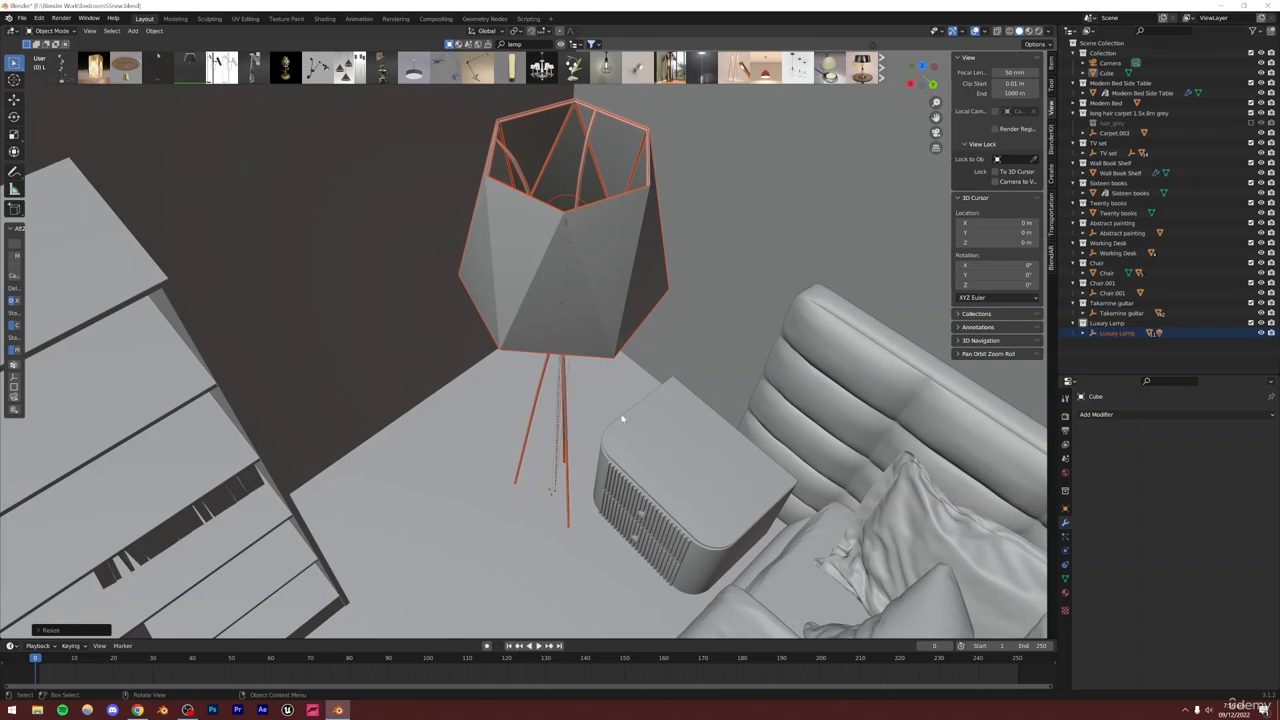
{"action": "key", "text": "g"}
{"action": "key", "text": "shift+z"}
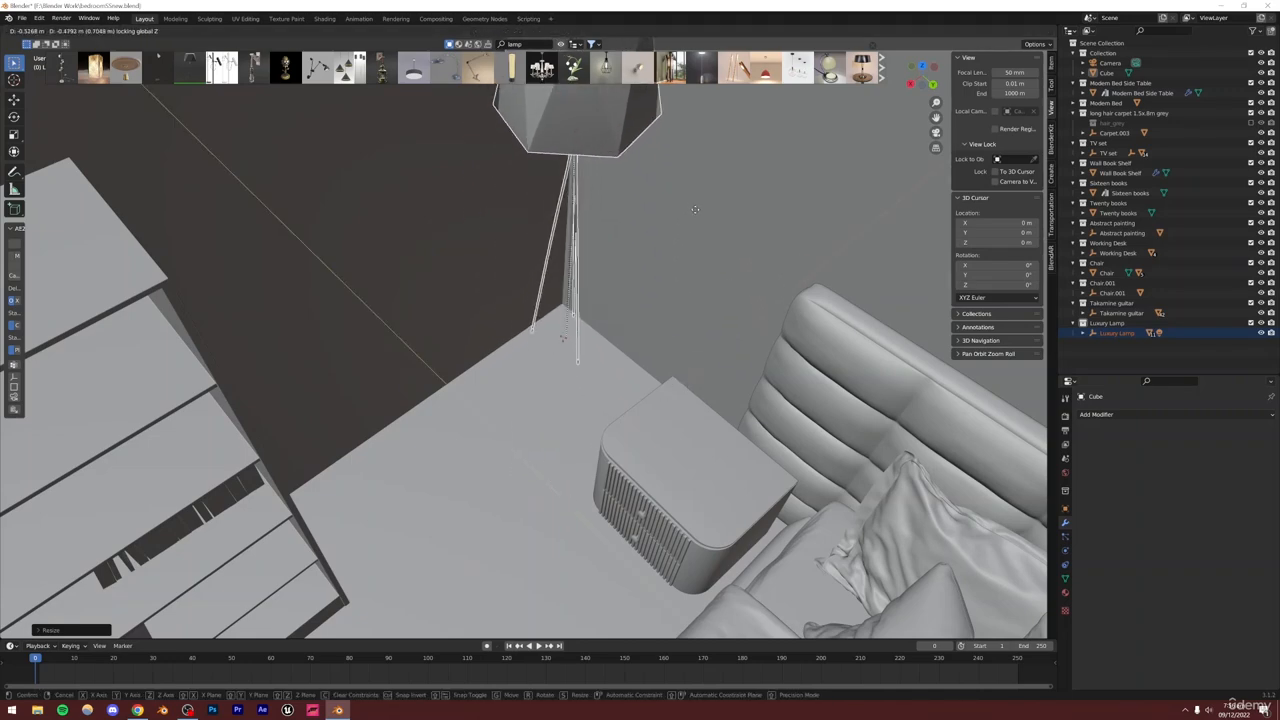
{"action": "left_click", "coordinate": [677, 291]}
Return to the camera view and save the file
{"action": "middle_click_drag", "start_coordinate": [677, 291], "coordinate": [891, 240]}
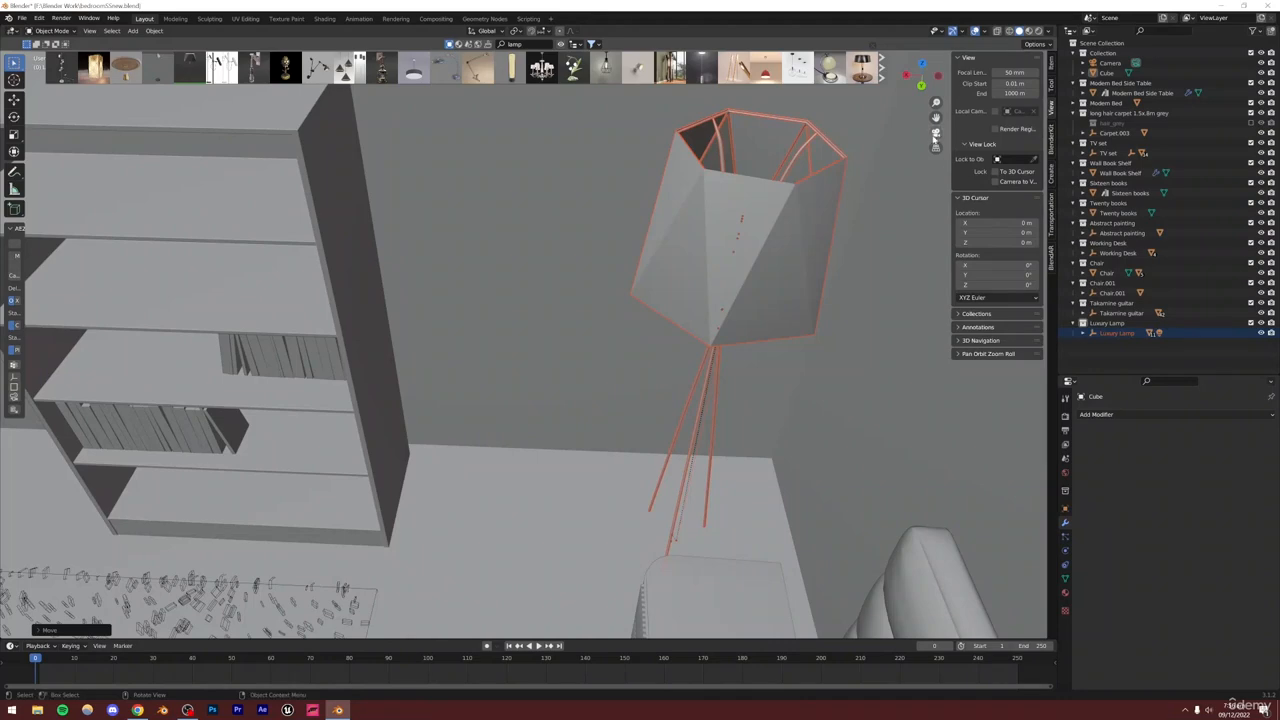
{"action": "left_click", "coordinate": [935, 134]}
{"action": "key", "text": "ctrl+s"}
{"action": "left_click", "coordinate": [728, 278]}
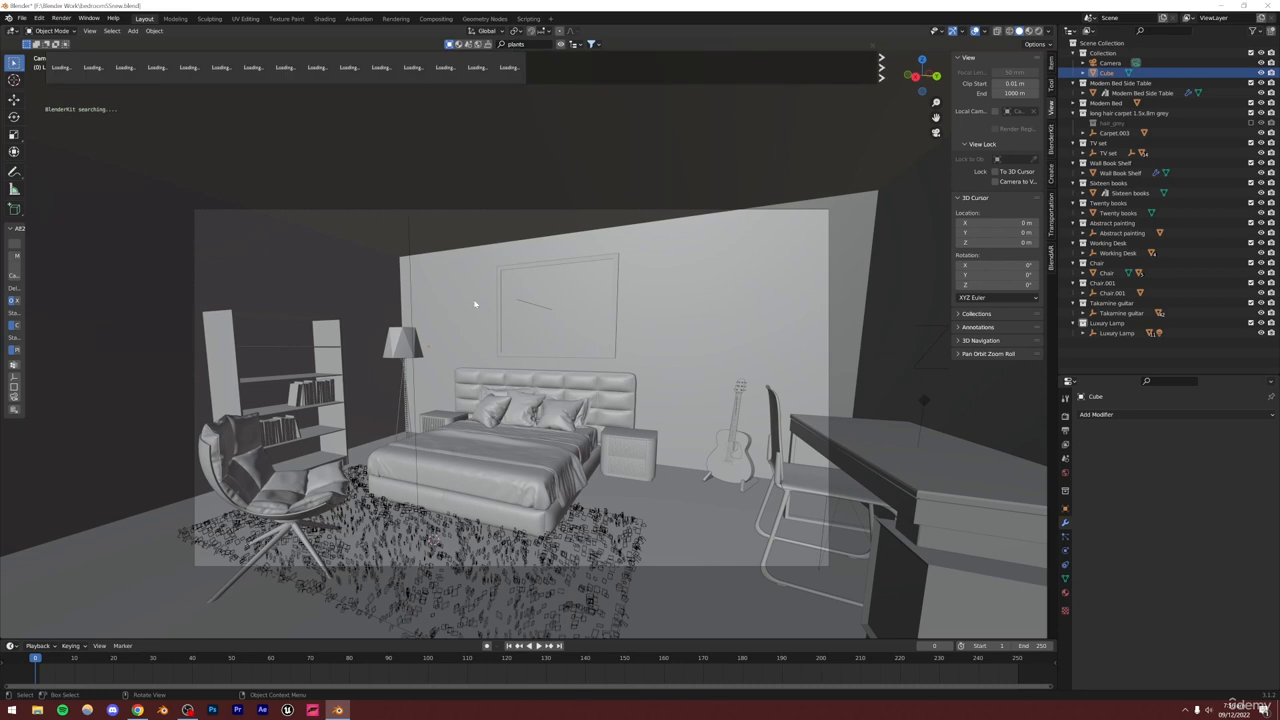
Drop the Weeping Willow plant from the BlenderKit plants results into the scene and move its collection out of the lamp collection
{"action": "mouse_move", "coordinate": [202, 74]}
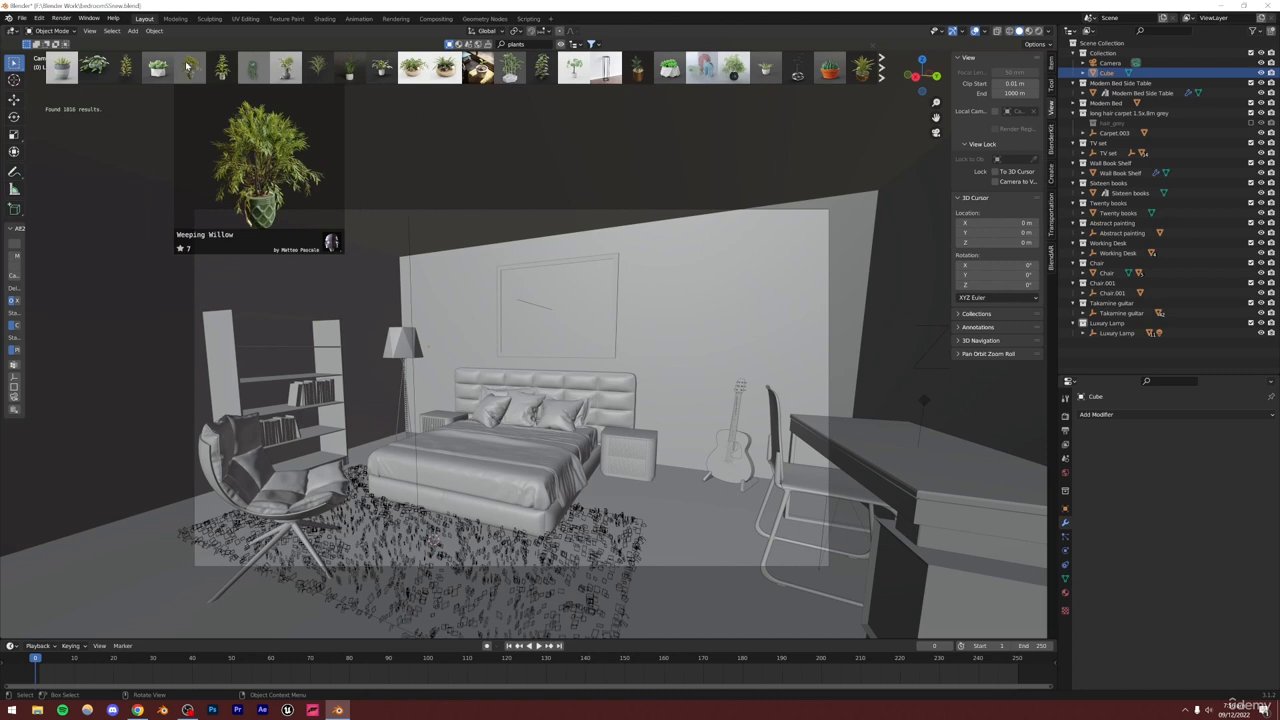
{"action": "left_click", "coordinate": [187, 67]}
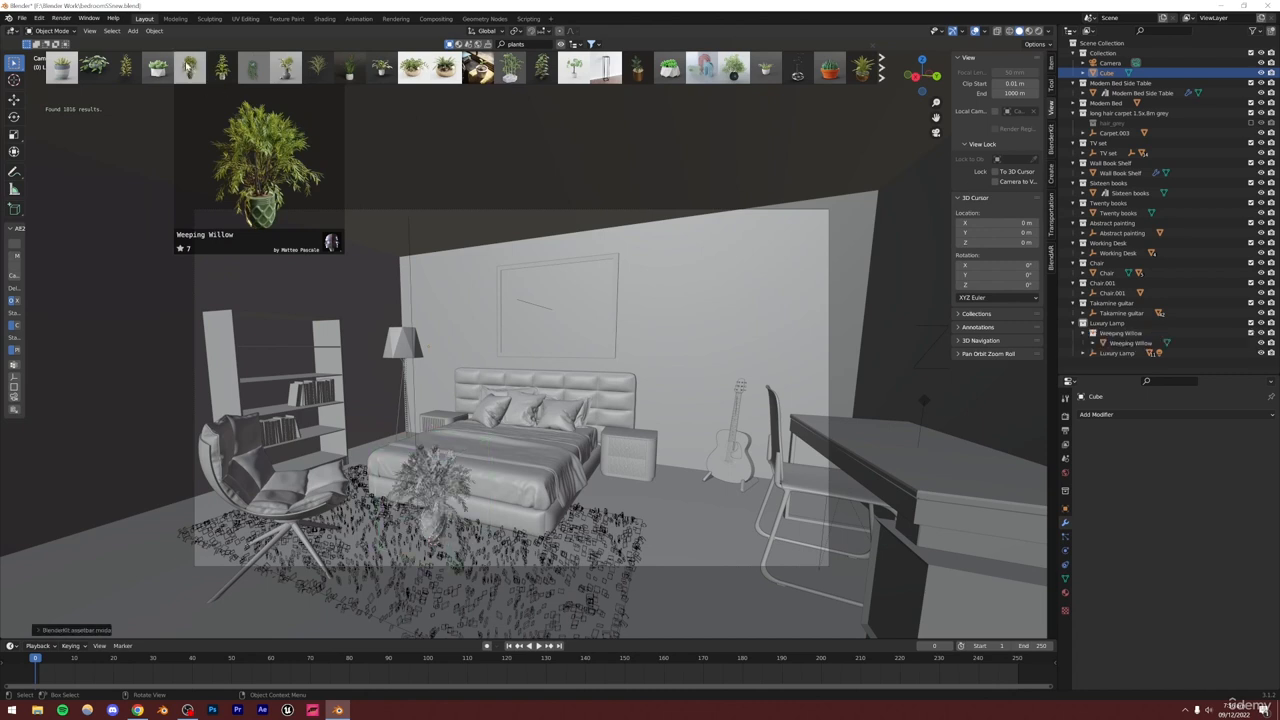
{"action": "left_click_drag", "start_coordinate": [1112, 334], "coordinate": [1109, 362]}
{"action": "right_click", "coordinate": [1110, 344]}
{"action": "left_click", "coordinate": [1078, 344]}
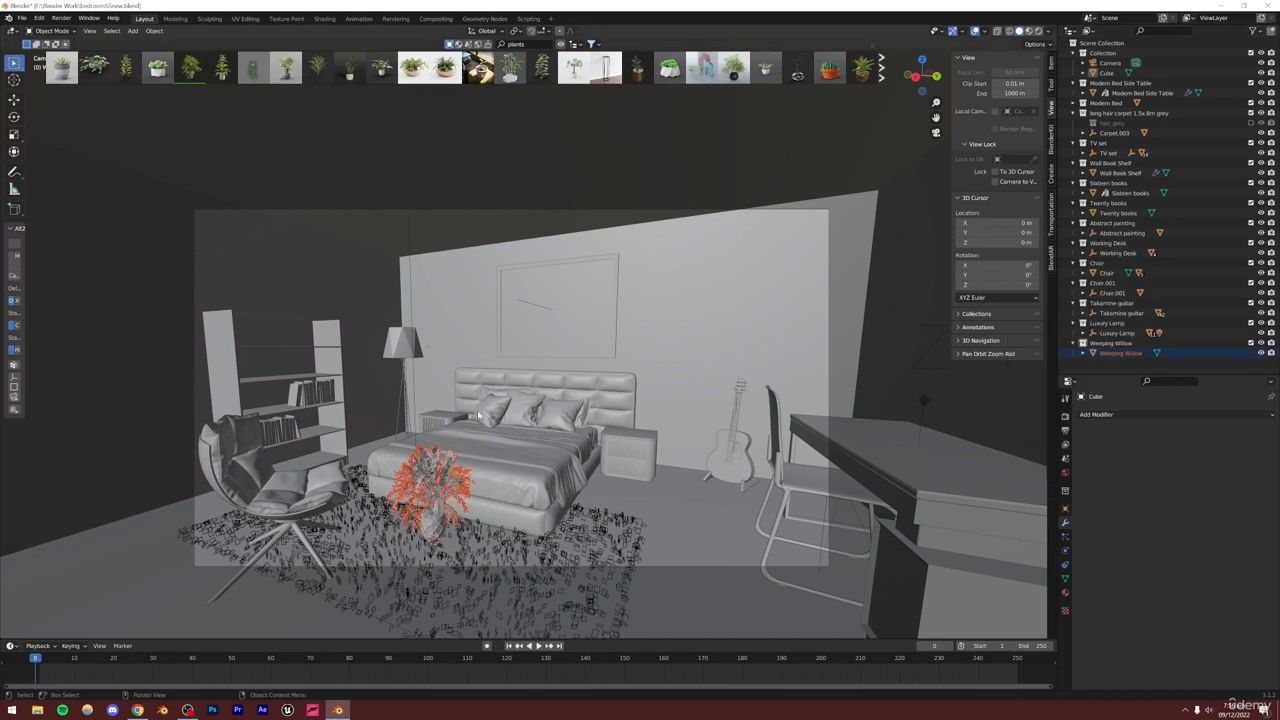
Scale up the Weeping Willow plant and move it in the XY plane toward the desk
{"action": "key", "text": "s"}
{"action": "left_click", "coordinate": [532, 383]}
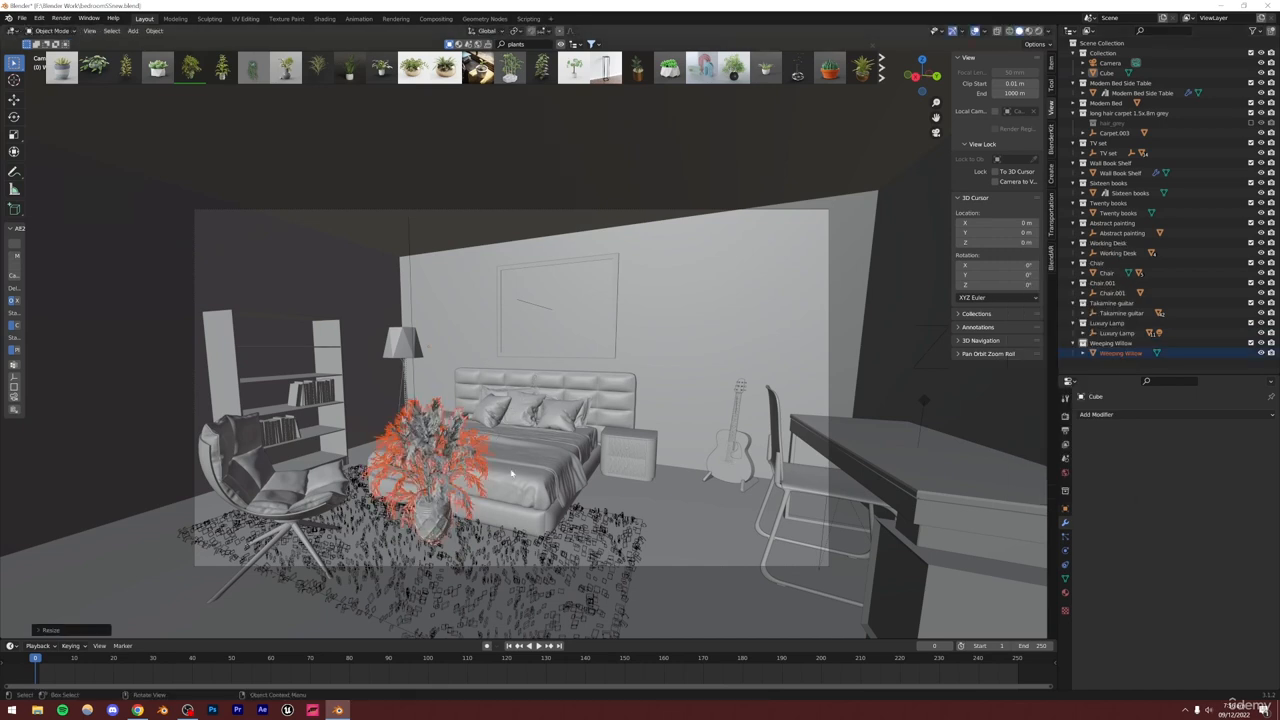
{"action": "key", "text": "g"}
{"action": "key", "text": "shift+z"}
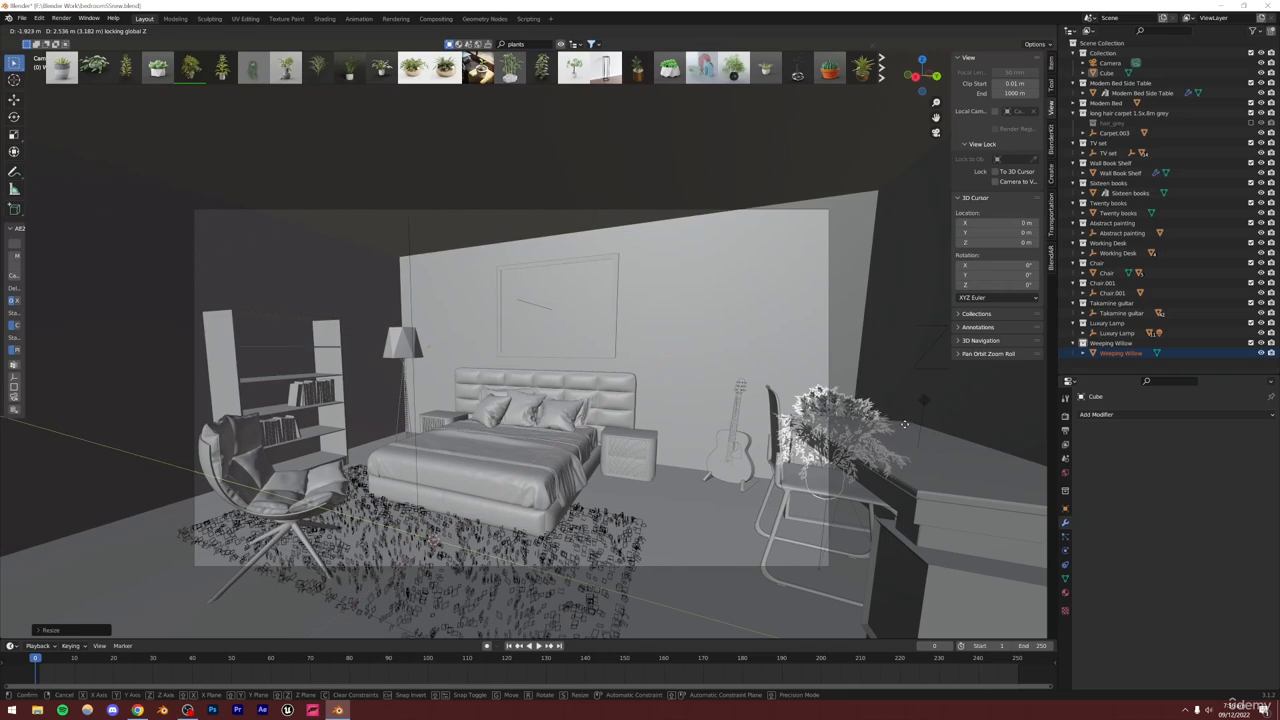
{"action": "left_click", "coordinate": [830, 430]}
Reposition the plant in the XY plane between the guitar and the desk
{"action": "left_click_drag", "start_coordinate": [830, 430], "coordinate": [922, 458], "text": "alt"}
{"action": "left_click_drag", "start_coordinate": [846, 276], "coordinate": [506, 394], "text": "alt+shift"}
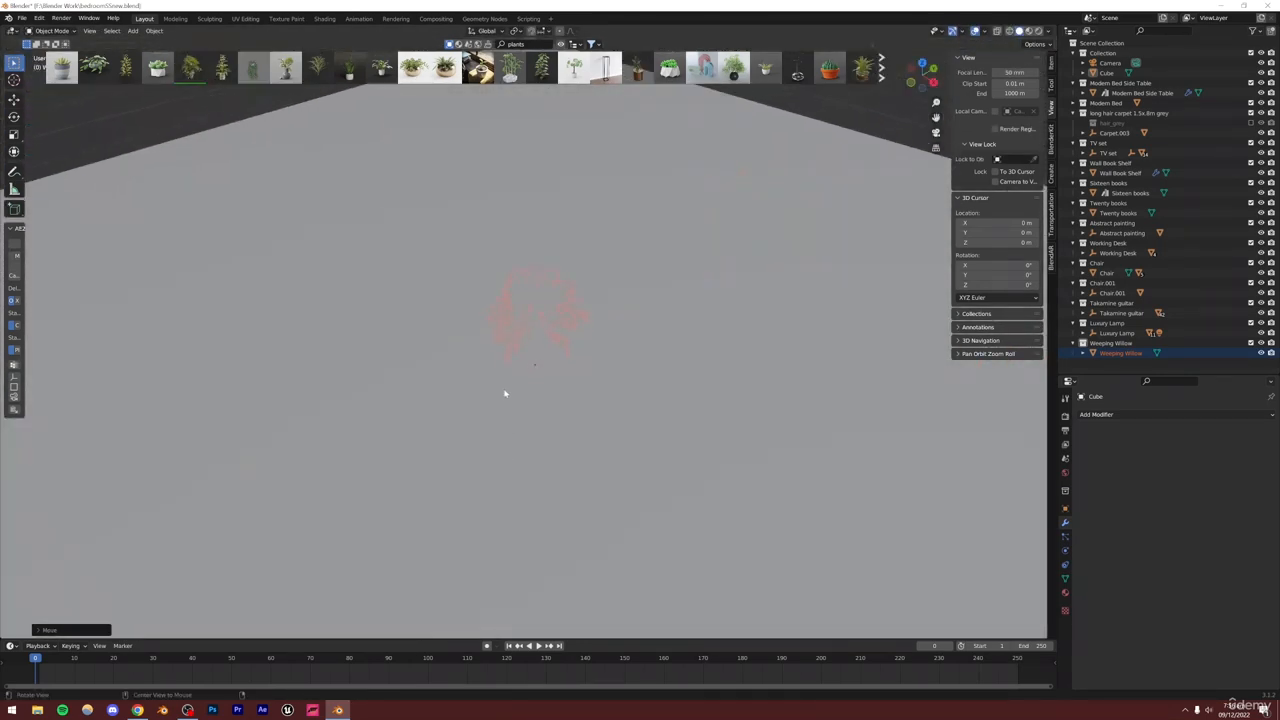
{"action": "scroll", "coordinate": [550, 318], "scroll_direction": "down", "scroll_amount": 2}
{"action": "scroll", "coordinate": [538, 303], "scroll_direction": "up", "scroll_amount": 4}
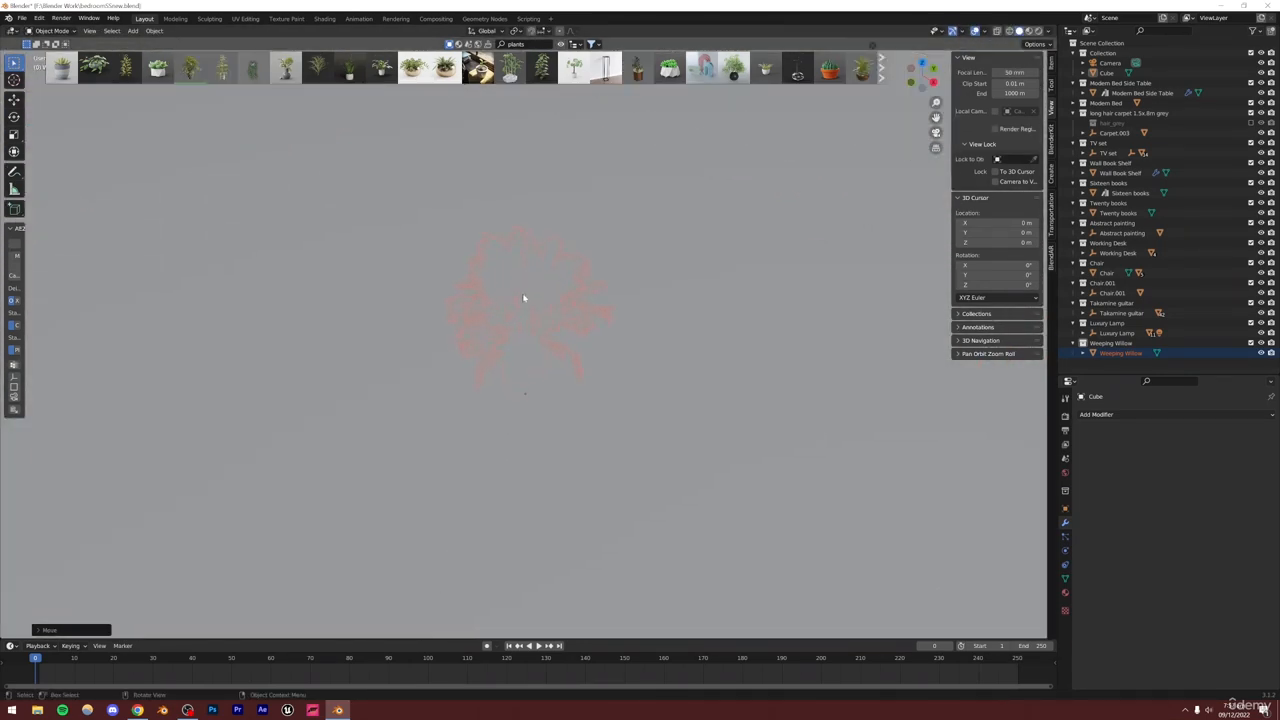
{"action": "scroll", "coordinate": [523, 330], "scroll_direction": "up", "scroll_amount": 8}
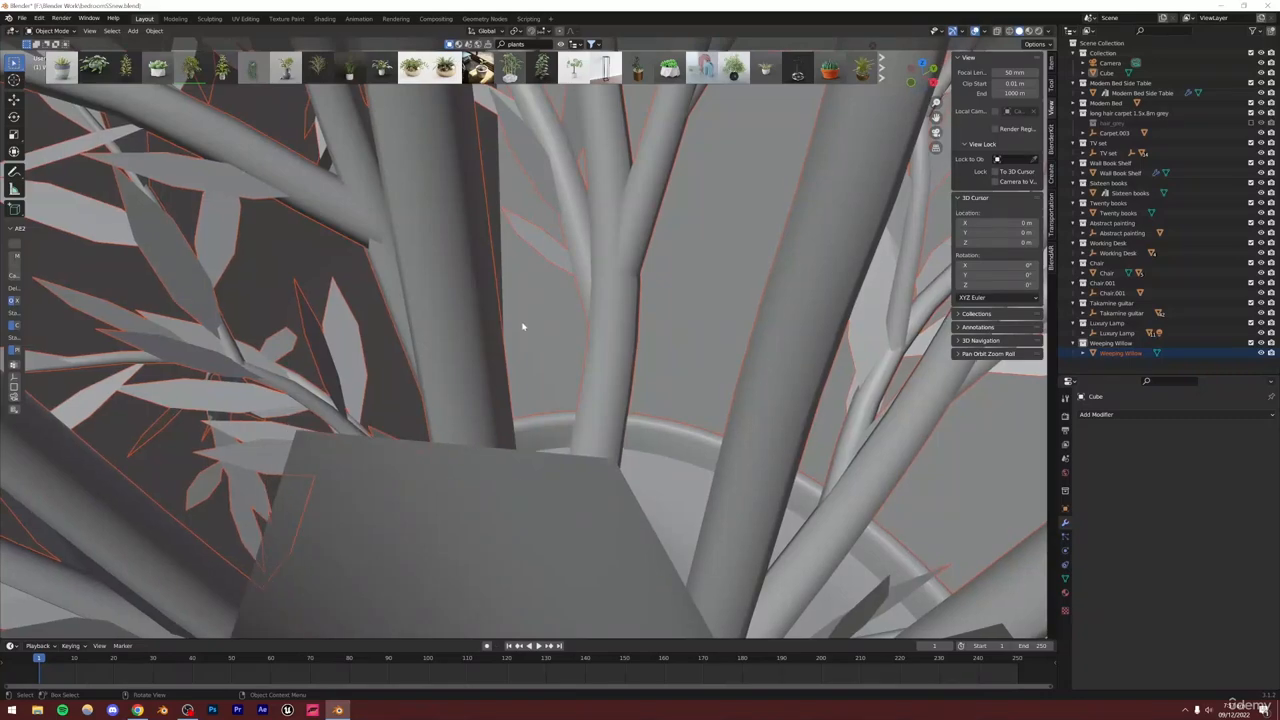
{"action": "scroll", "coordinate": [522, 326], "scroll_direction": "down", "scroll_amount": 10}
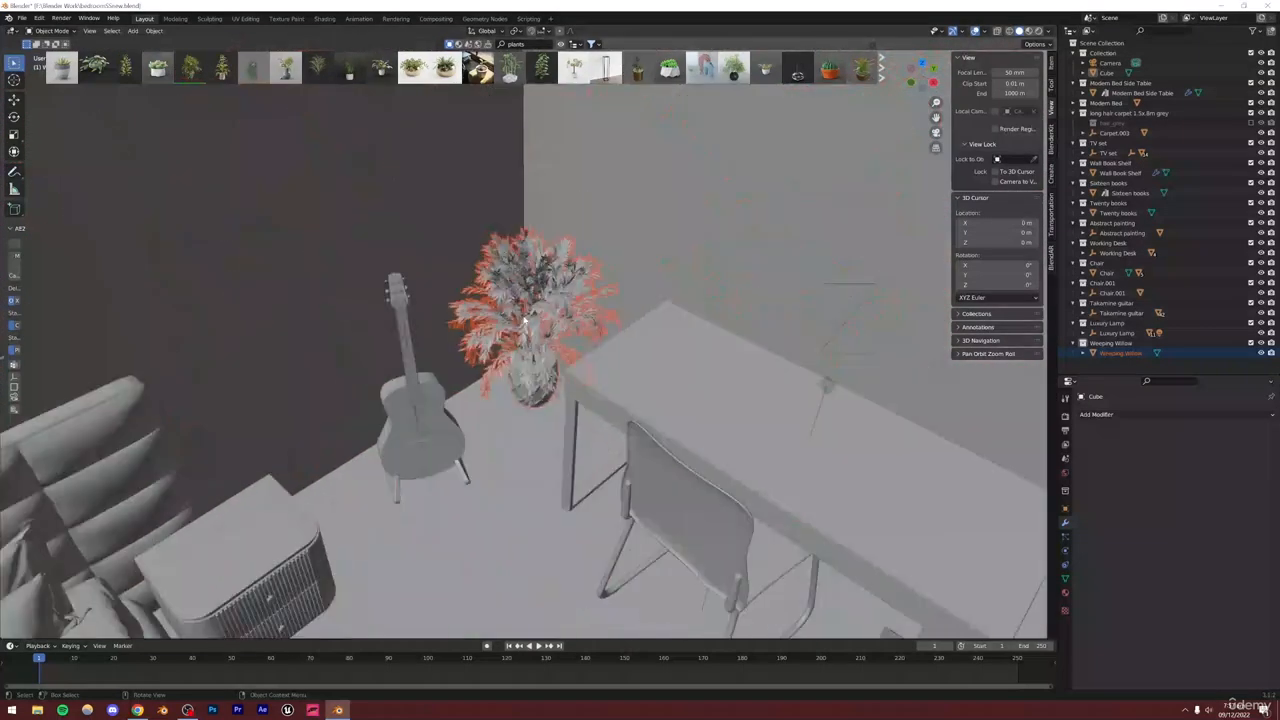
{"action": "middle_click_drag", "start_coordinate": [524, 320], "coordinate": [748, 326]}
{"action": "key", "text": "g"}
{"action": "key", "text": "shift+z"}
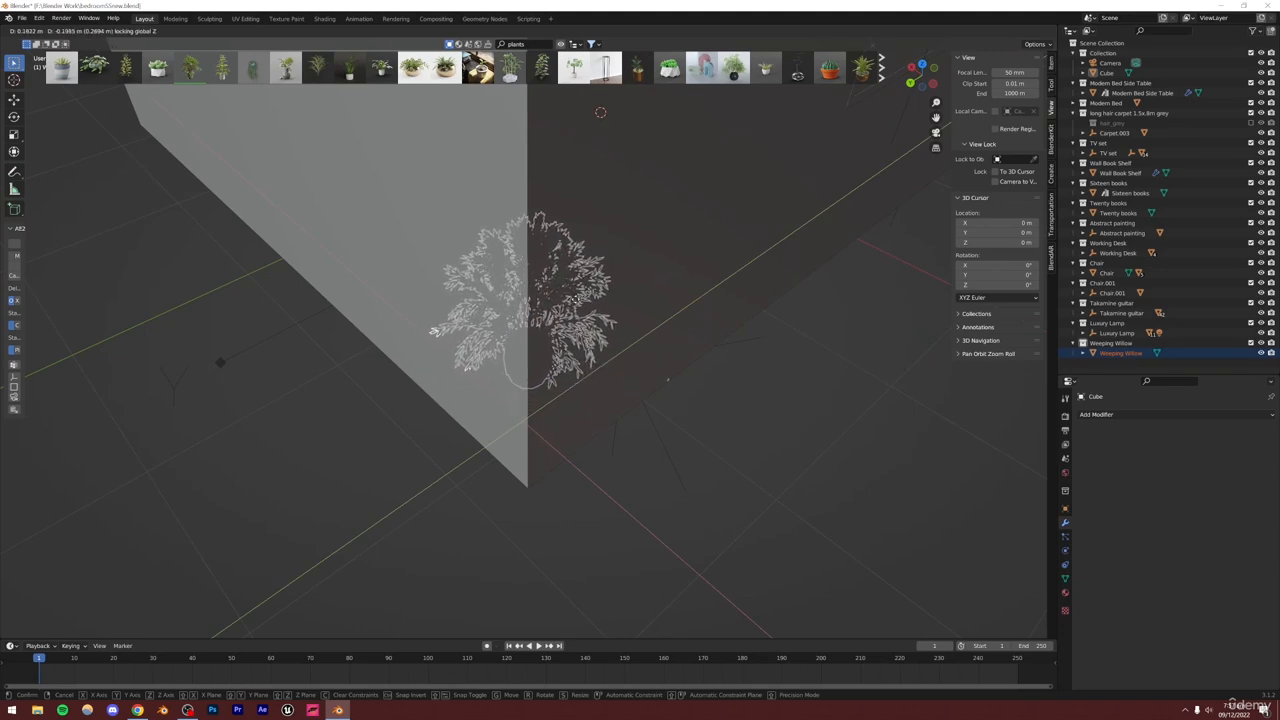
{"action": "left_click", "coordinate": [600, 112]}
Scale the plant along Z to about 0.85
{"action": "middle_click_drag", "start_coordinate": [600, 112], "coordinate": [620, 345]}
{"action": "key", "text": "s"}
{"action": "key", "text": "z"}
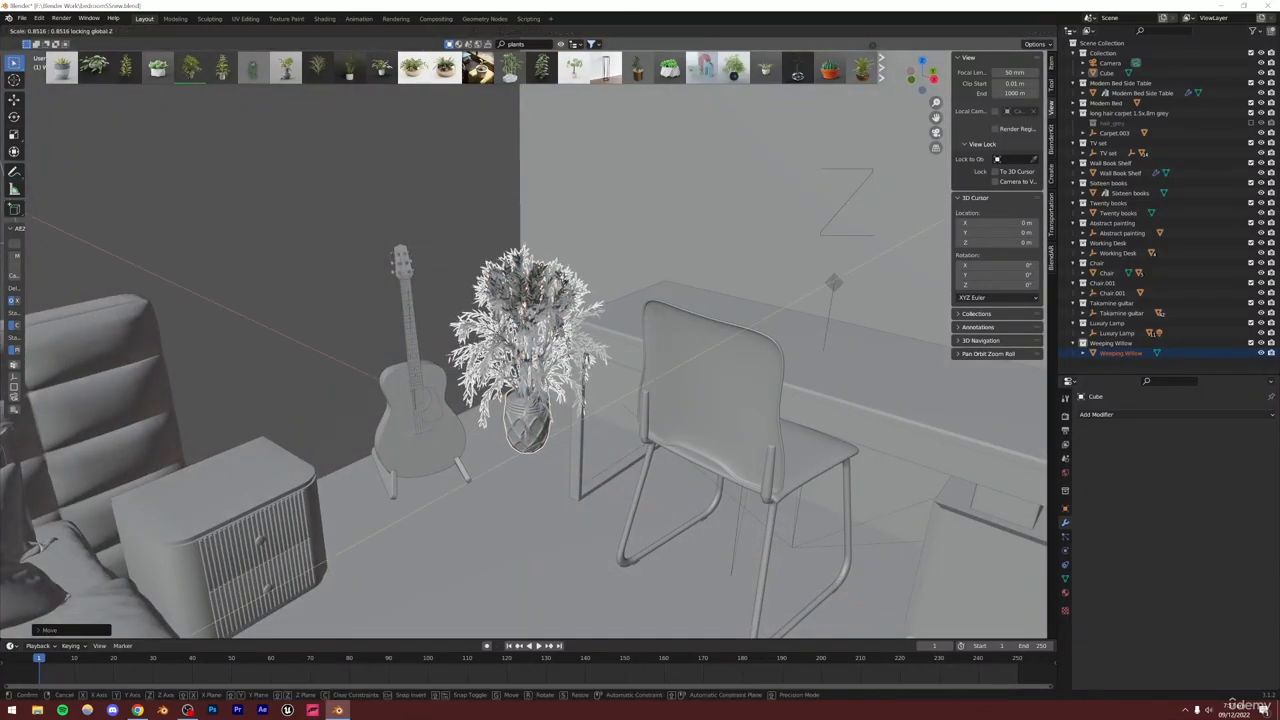
{"action": "left_click", "coordinate": [550, 336]}
Return to the camera view and save the file
{"action": "scroll", "coordinate": [549, 336], "scroll_direction": "down", "scroll_amount": 1}
{"action": "scroll", "coordinate": [548, 337], "scroll_direction": "up", "scroll_amount": 2}
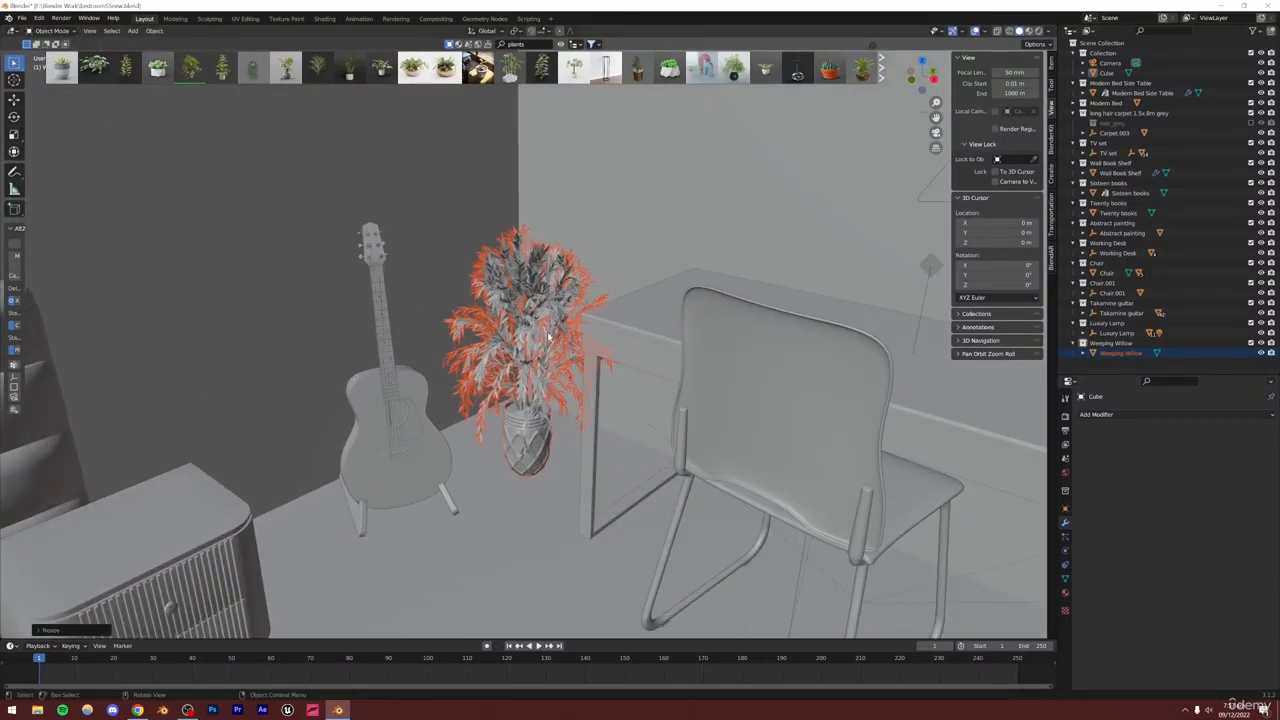
{"action": "middle_click_drag", "start_coordinate": [548, 337], "coordinate": [522, 322]}
{"action": "left_click", "coordinate": [936, 133]}
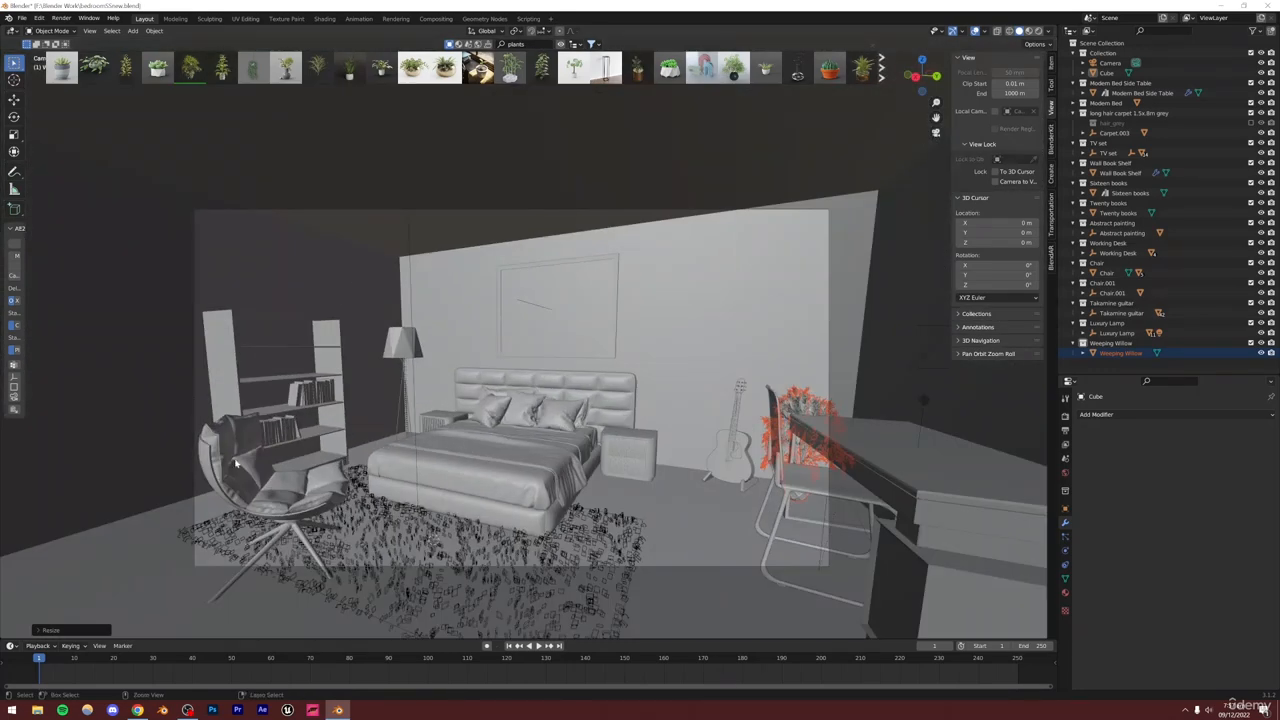
{"action": "key", "text": "ctrl+s"}
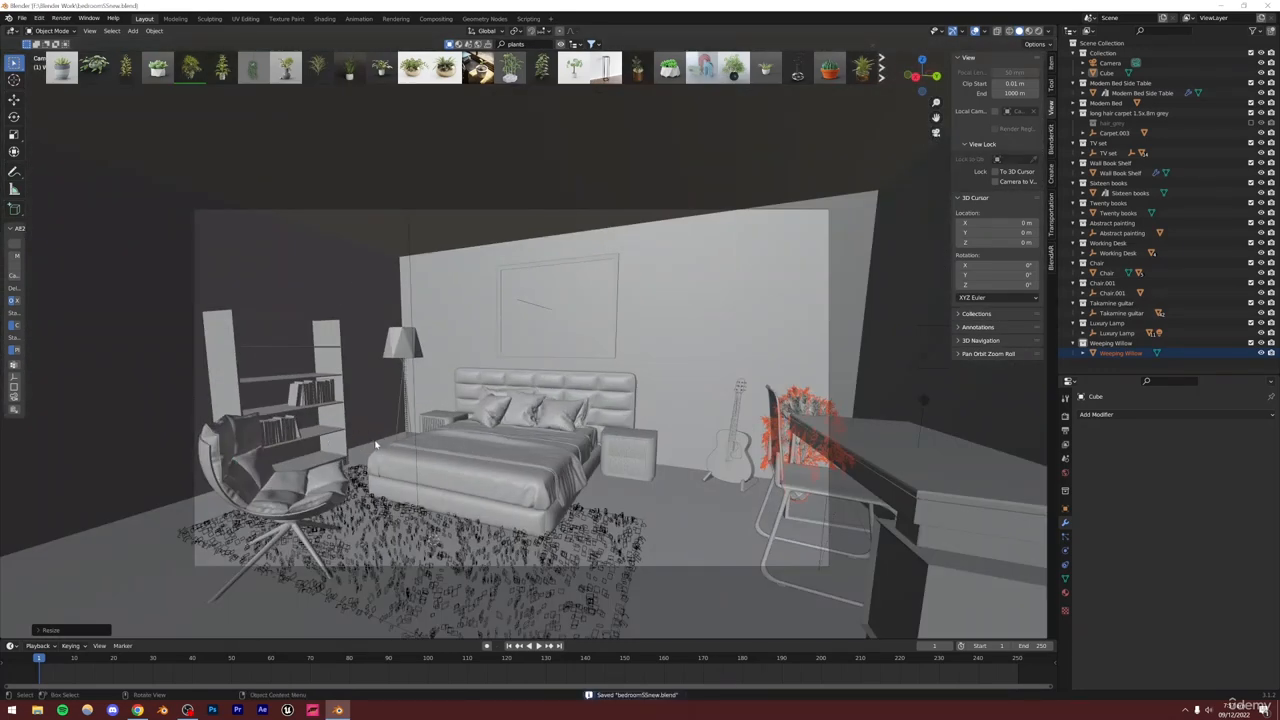
Switch the render engine to Cycles and set the device to GPU Compute
{"action": "left_click", "coordinate": [508, 156]}
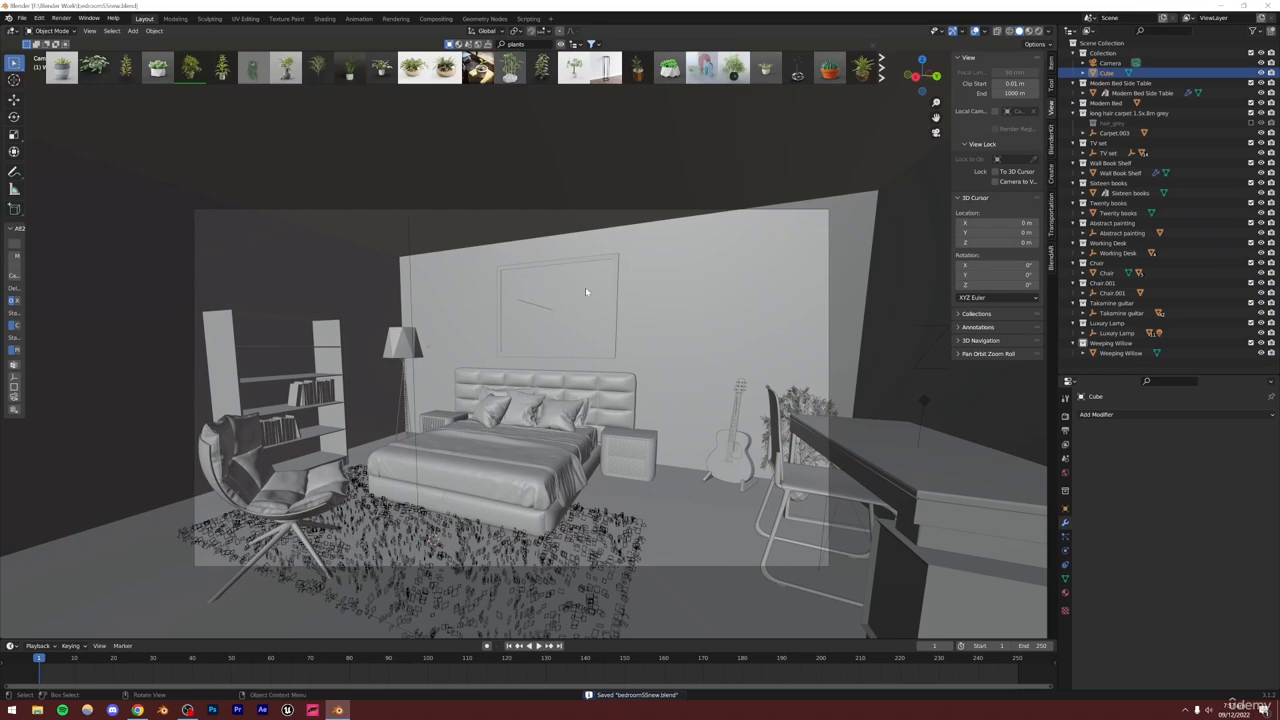
{"action": "scroll", "coordinate": [577, 297], "scroll_direction": "down", "scroll_amount": 1}
{"action": "scroll", "coordinate": [586, 362], "scroll_direction": "down", "scroll_amount": 1}
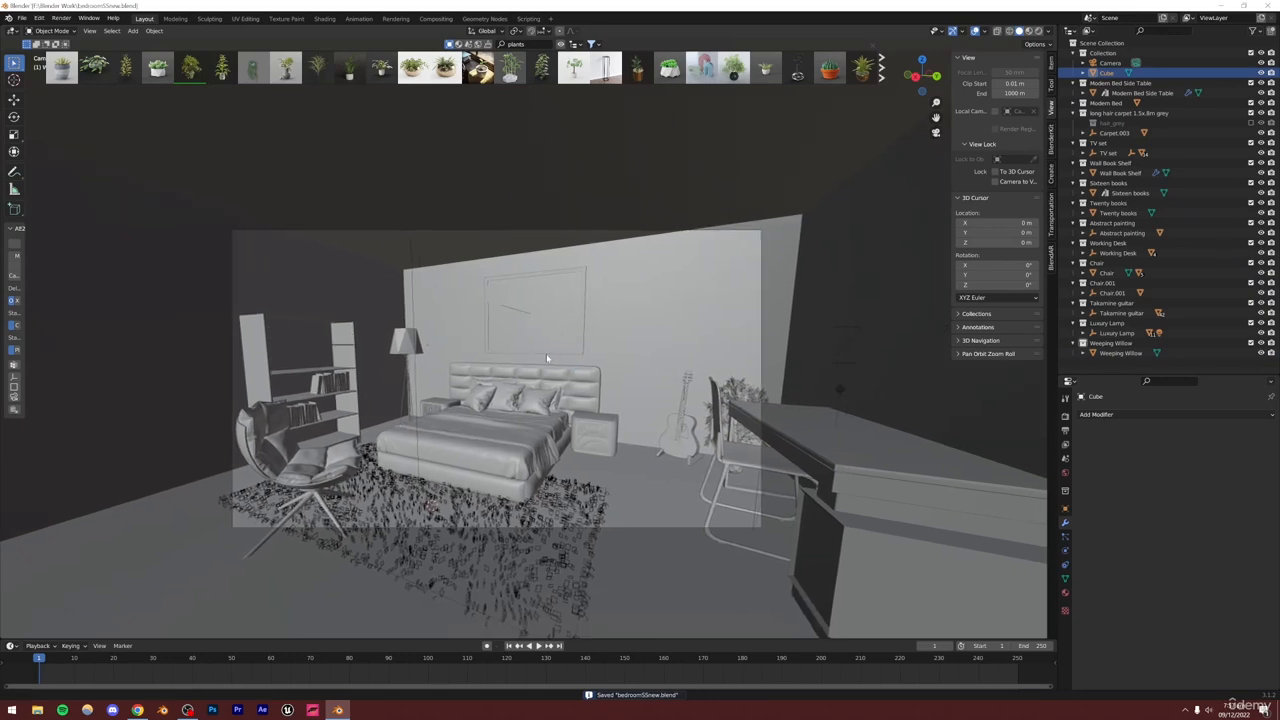
{"action": "scroll", "coordinate": [546, 353], "scroll_direction": "up", "scroll_amount": 3}
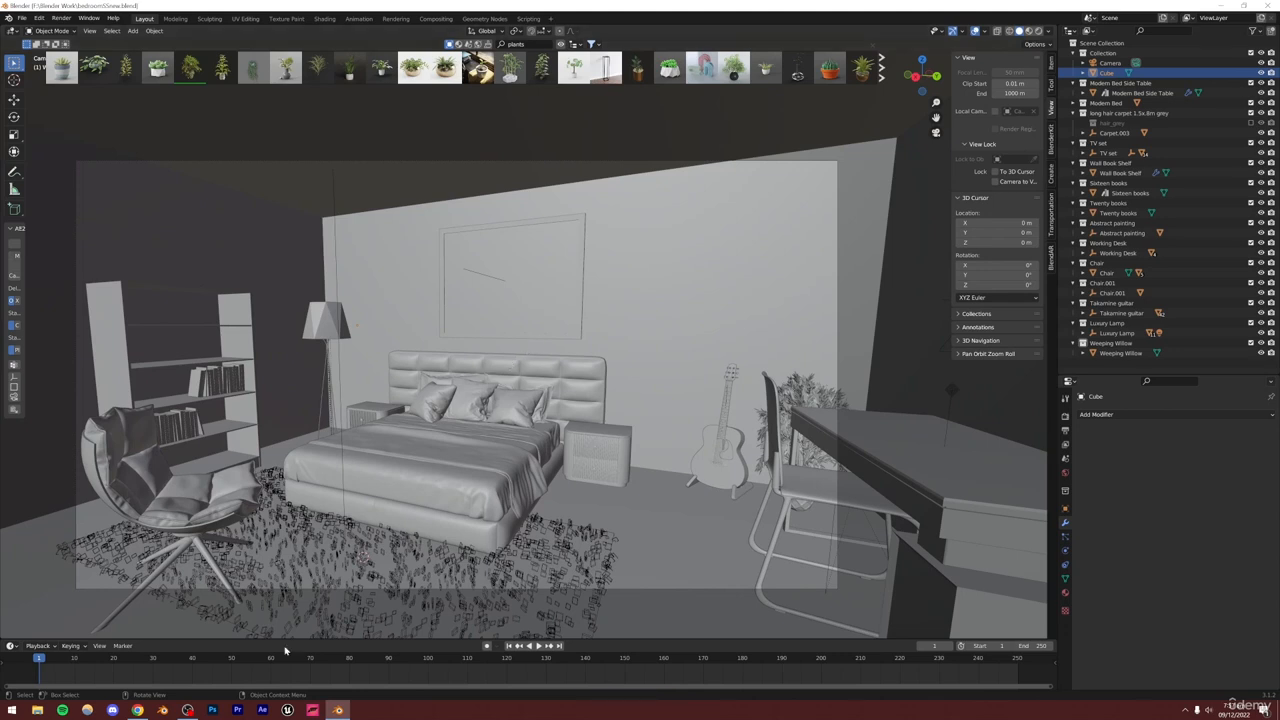
{"action": "left_click", "coordinate": [1064, 417]}
{"action": "left_click_drag", "start_coordinate": [1097, 376], "coordinate": [1097, 268]}
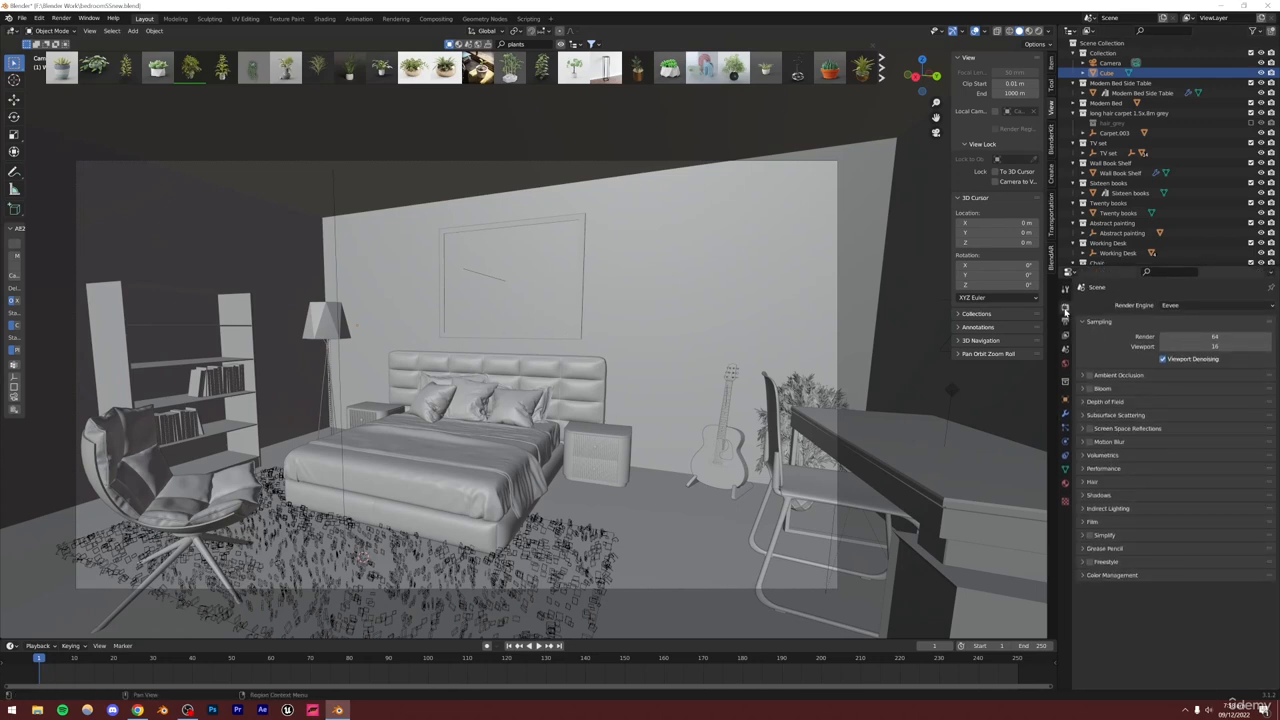
{"action": "left_click", "coordinate": [1188, 312]}
{"action": "left_click", "coordinate": [1175, 343]}
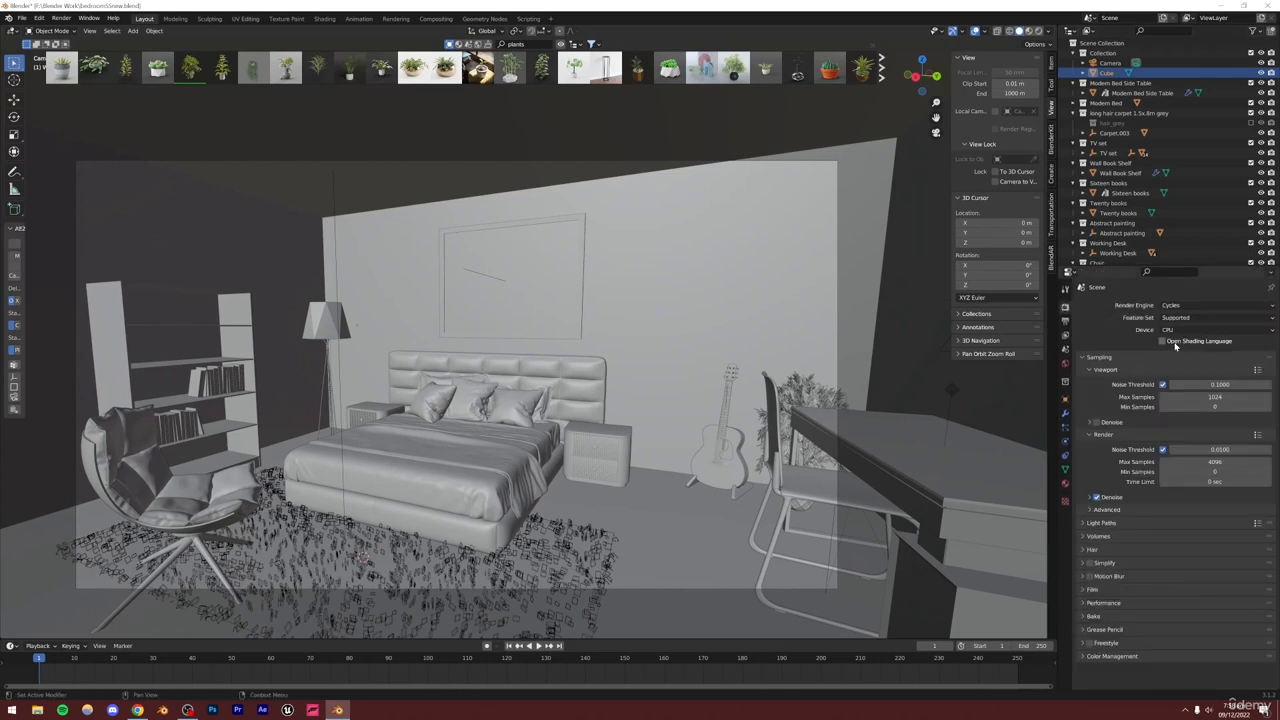
{"action": "left_click", "coordinate": [1180, 330]}
{"action": "left_click", "coordinate": [1179, 355]}
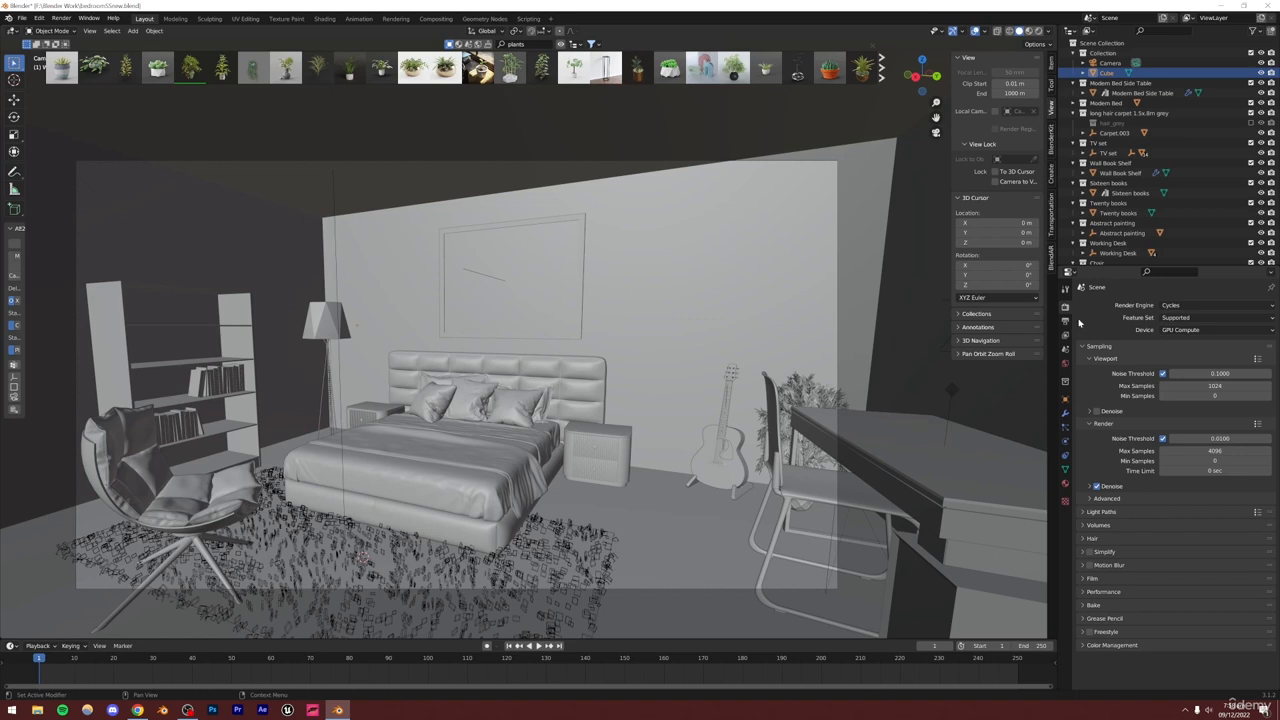
Set the world background color to black and save the file
{"action": "left_click", "coordinate": [1065, 365]}
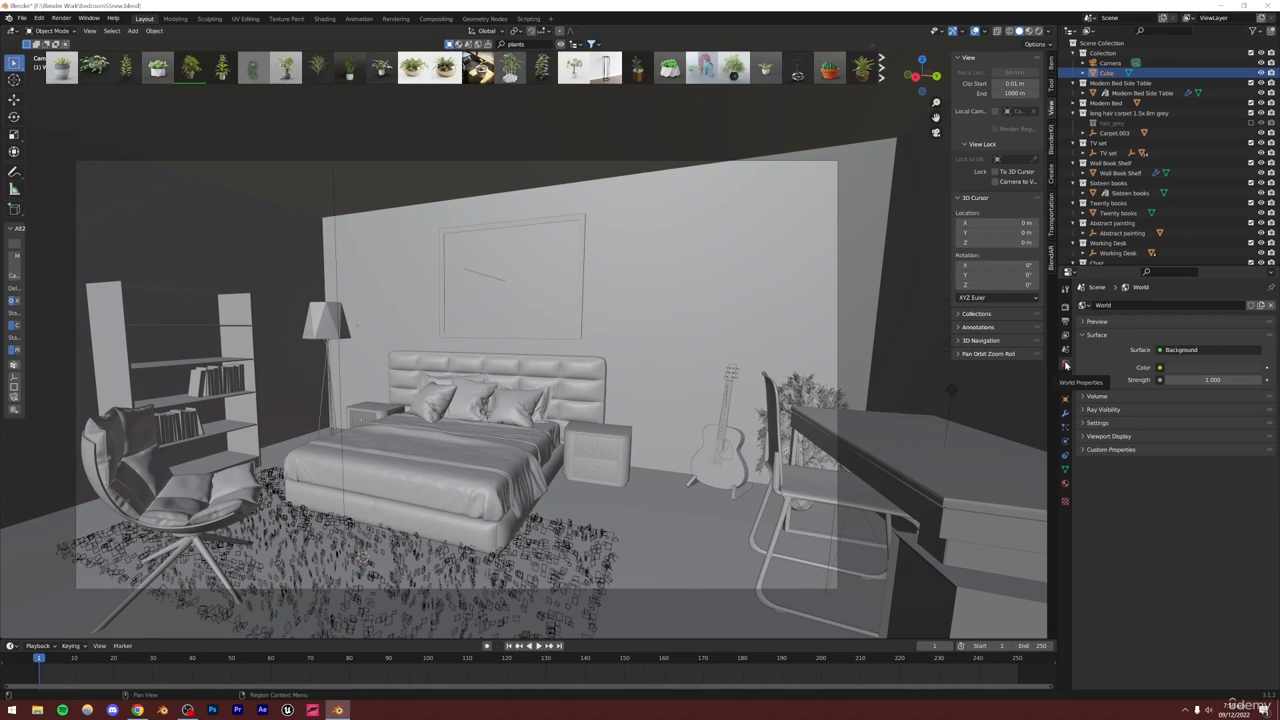
{"action": "left_click", "coordinate": [1065, 320]}
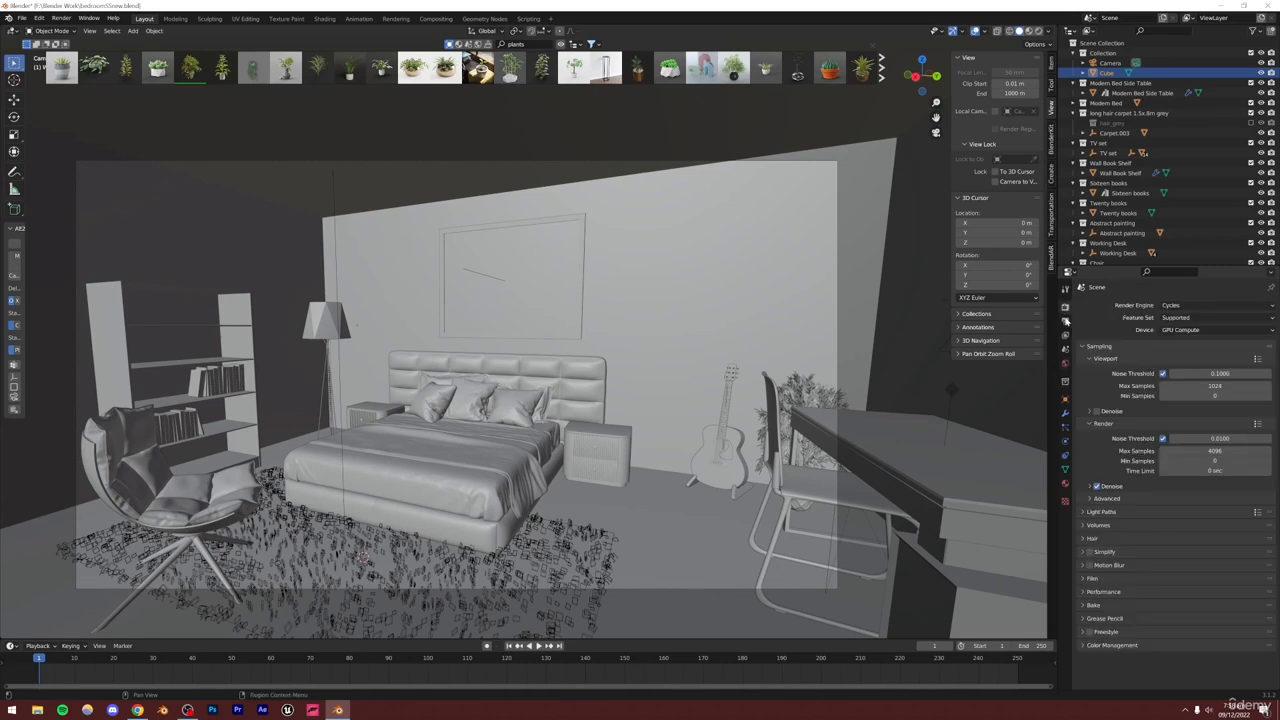
{"action": "left_click", "coordinate": [1066, 366]}
{"action": "left_click", "coordinate": [1173, 368]}
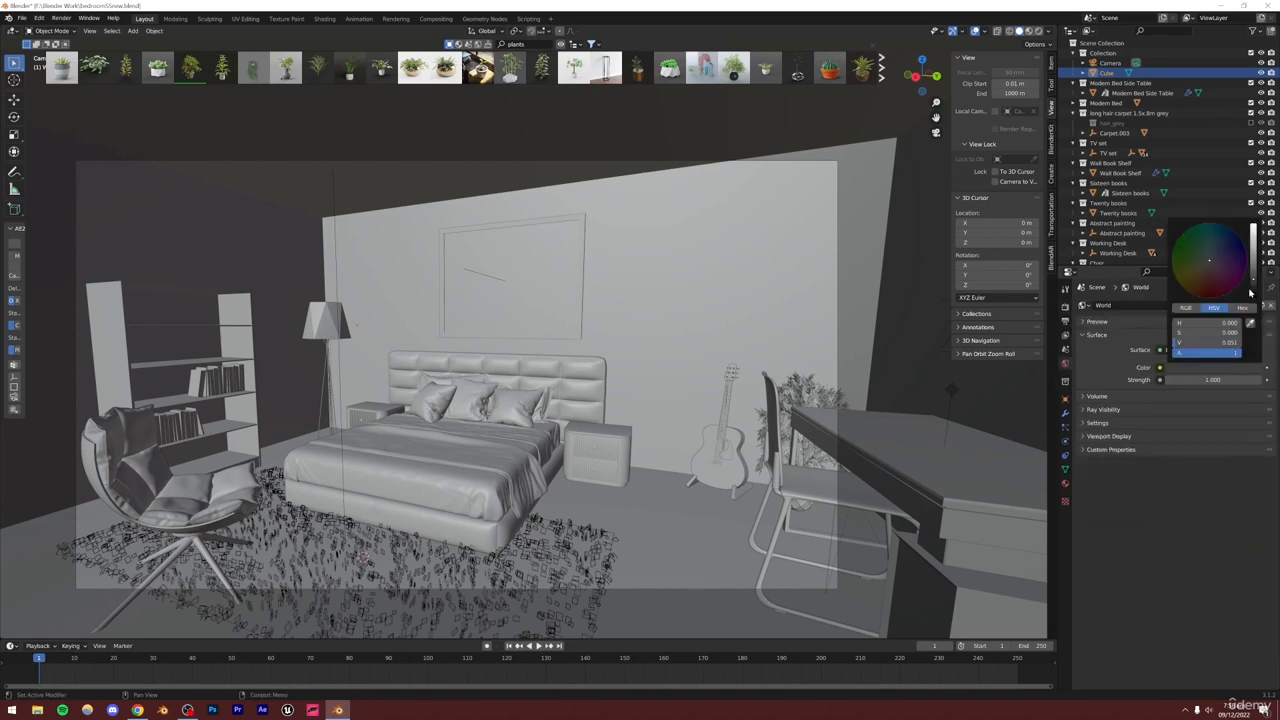
{"action": "left_click", "coordinate": [1254, 296]}
{"action": "key", "text": "ctrl+s"}
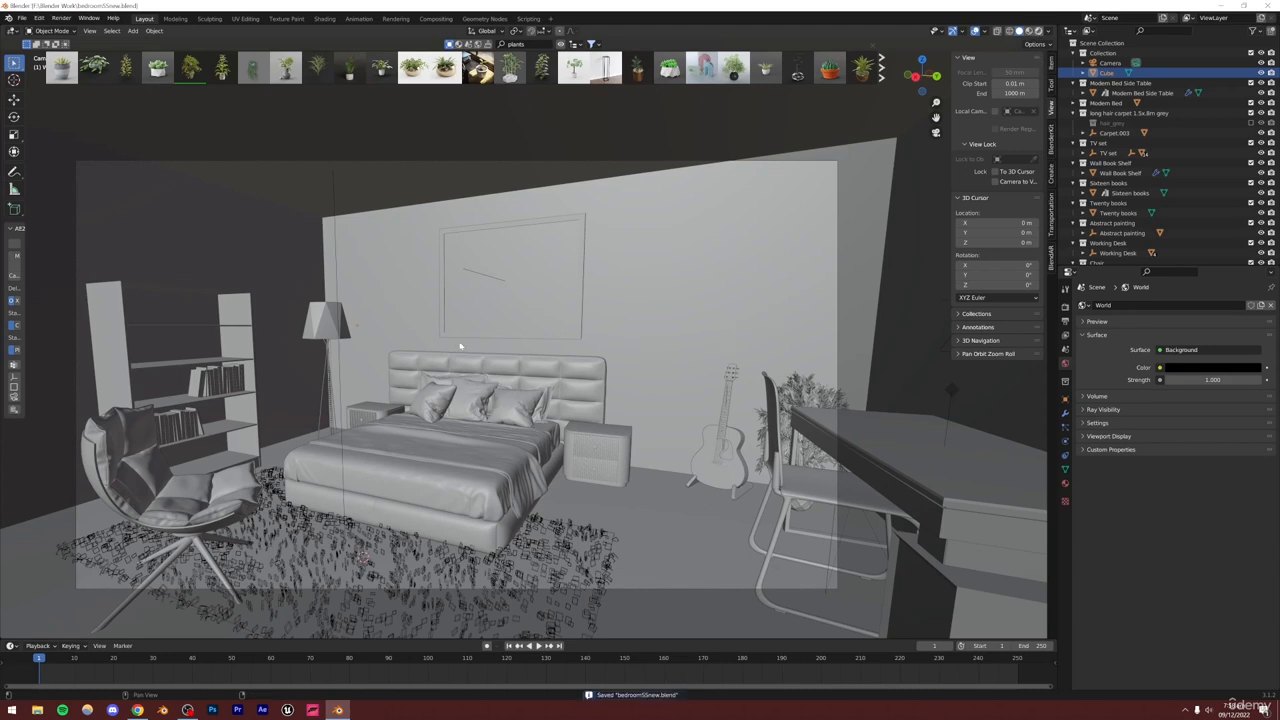
Preview the scene in rendered viewport shading, then return to solid shading and save
{"action": "left_click", "coordinate": [1036, 31]}
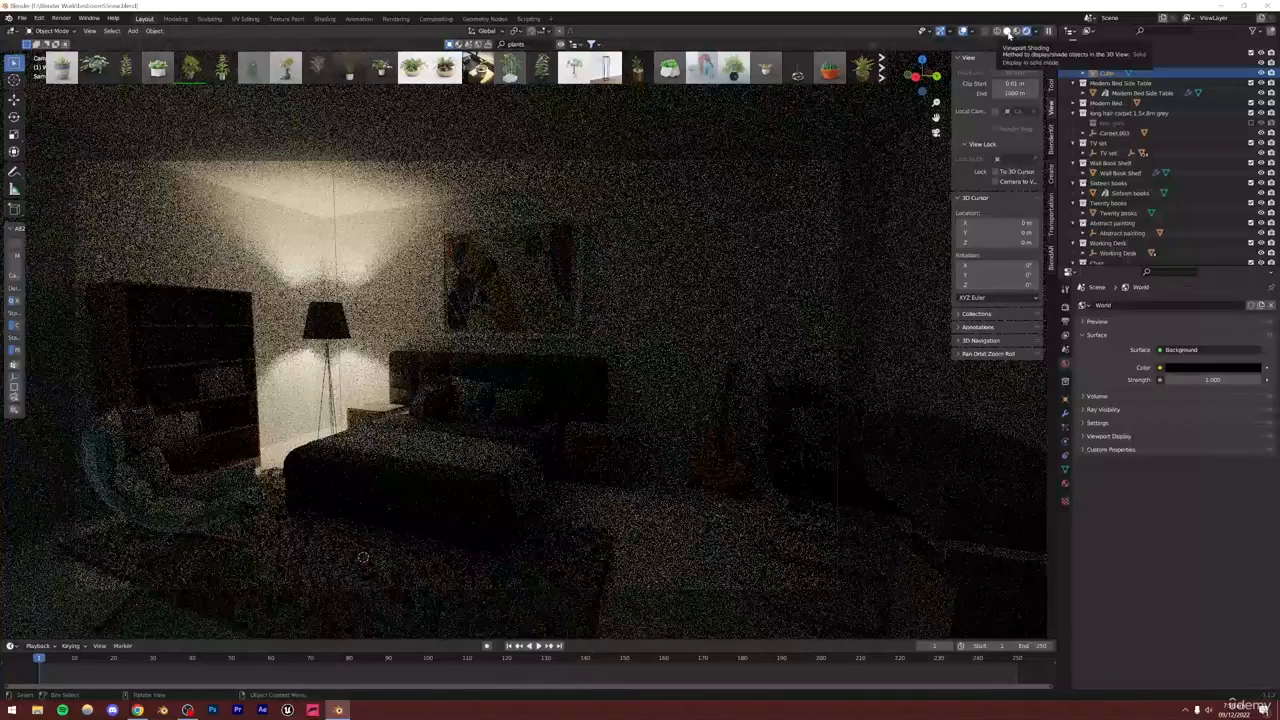
{"action": "left_click", "coordinate": [1008, 31]}
{"action": "key", "text": "ctrl+s"}
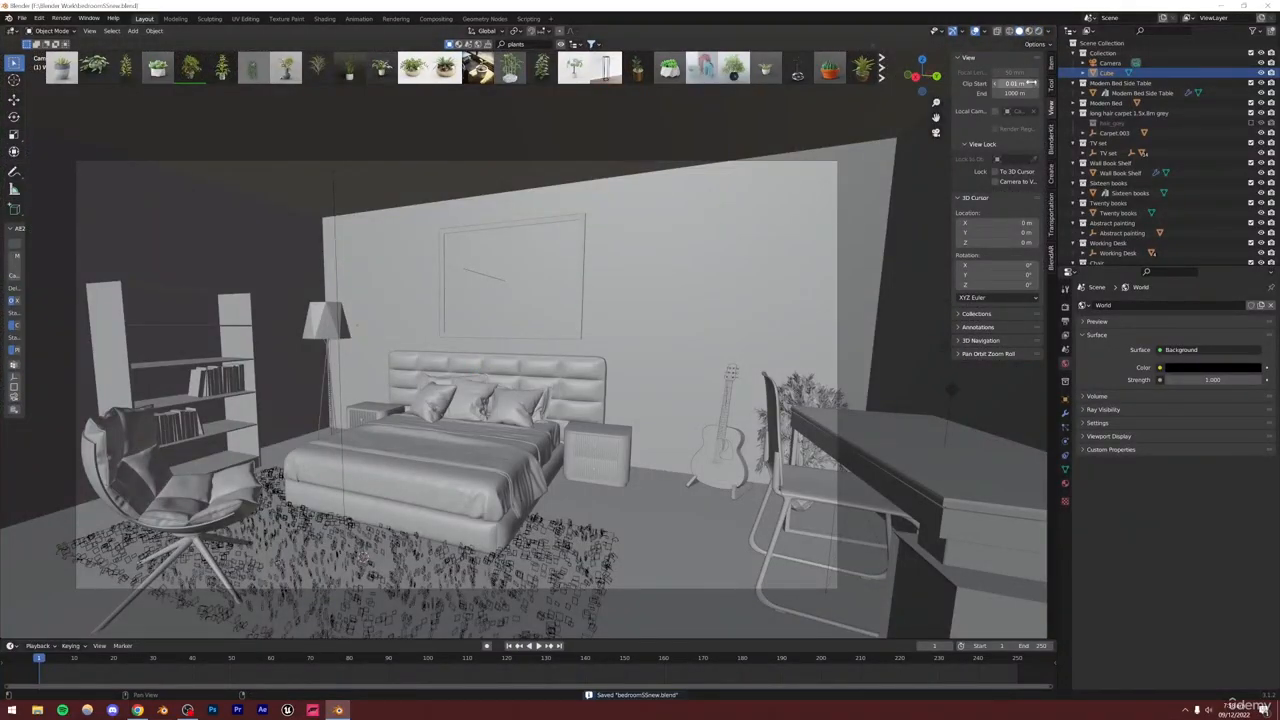
Enter Edit Mode on the room cube and inset the wall face behind the desk to outline a window
{"action": "scroll", "coordinate": [694, 320], "scroll_direction": "down", "scroll_amount": 3}
{"action": "left_click_drag", "start_coordinate": [694, 321], "coordinate": [557, 323], "text": "alt"}
{"action": "scroll", "coordinate": [633, 332], "scroll_direction": "down", "scroll_amount": 7}
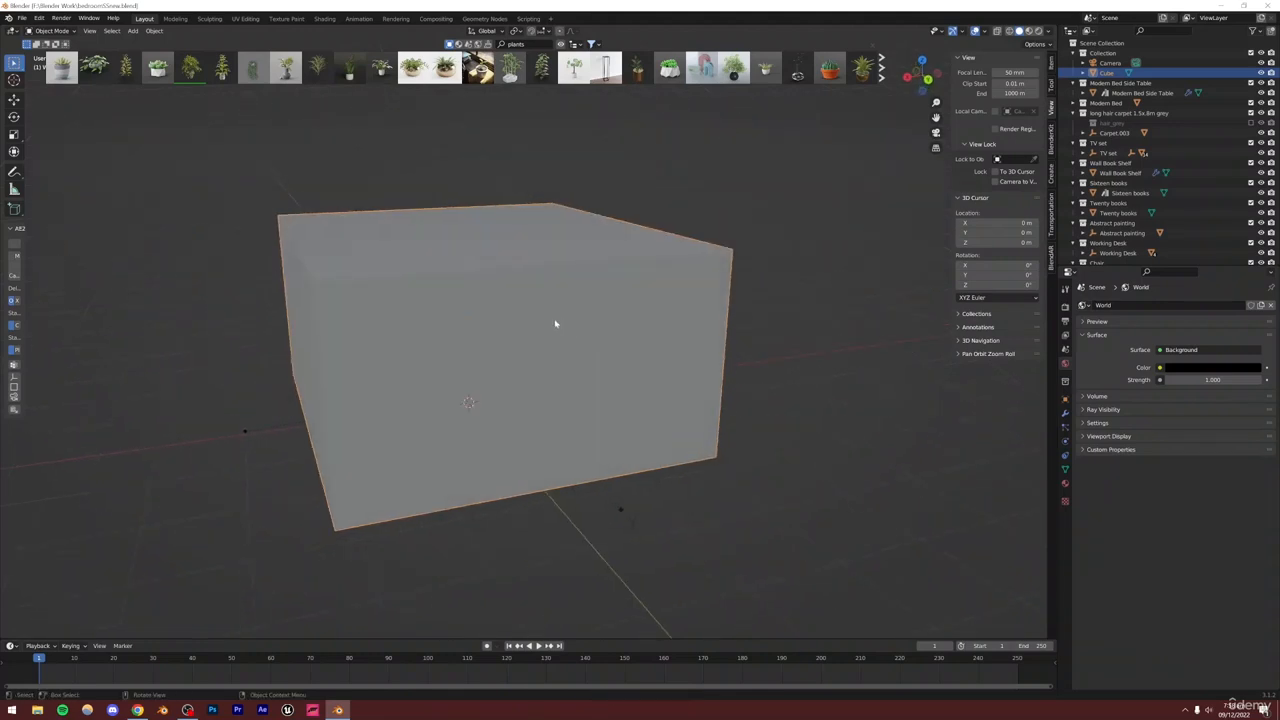
{"action": "key", "text": "Tab"}
{"action": "left_click_drag", "start_coordinate": [423, 296], "coordinate": [547, 325], "text": "alt"}
{"action": "scroll", "coordinate": [547, 325], "scroll_direction": "up", "scroll_amount": 10}
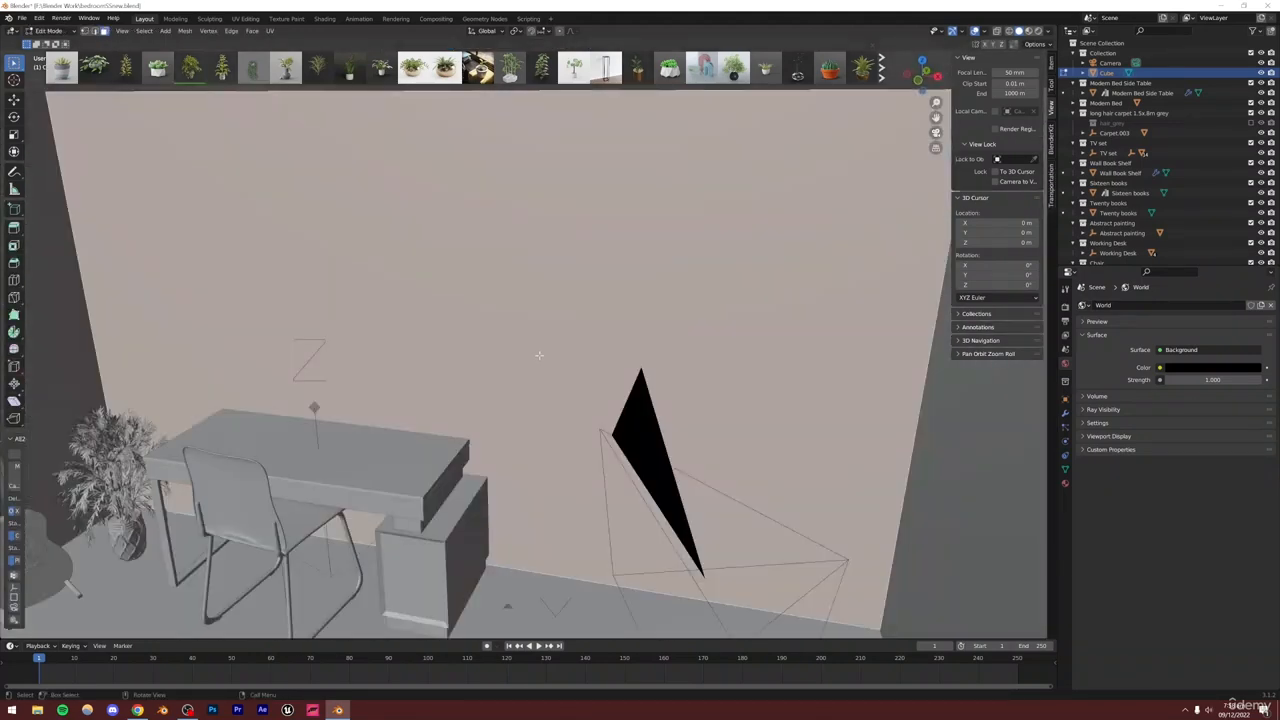
{"action": "scroll", "coordinate": [528, 335], "scroll_direction": "up", "scroll_amount": 2}
{"action": "scroll", "coordinate": [515, 334], "scroll_direction": "down", "scroll_amount": 10}
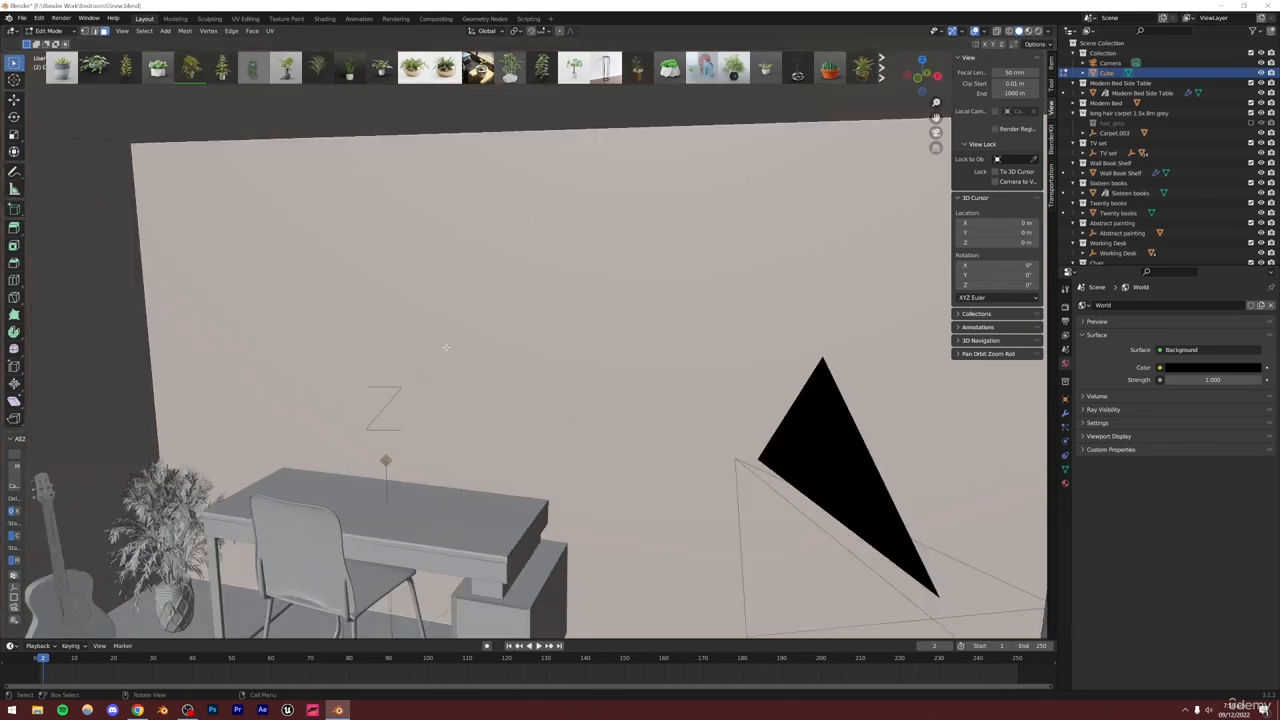
{"action": "key", "text": "i"}
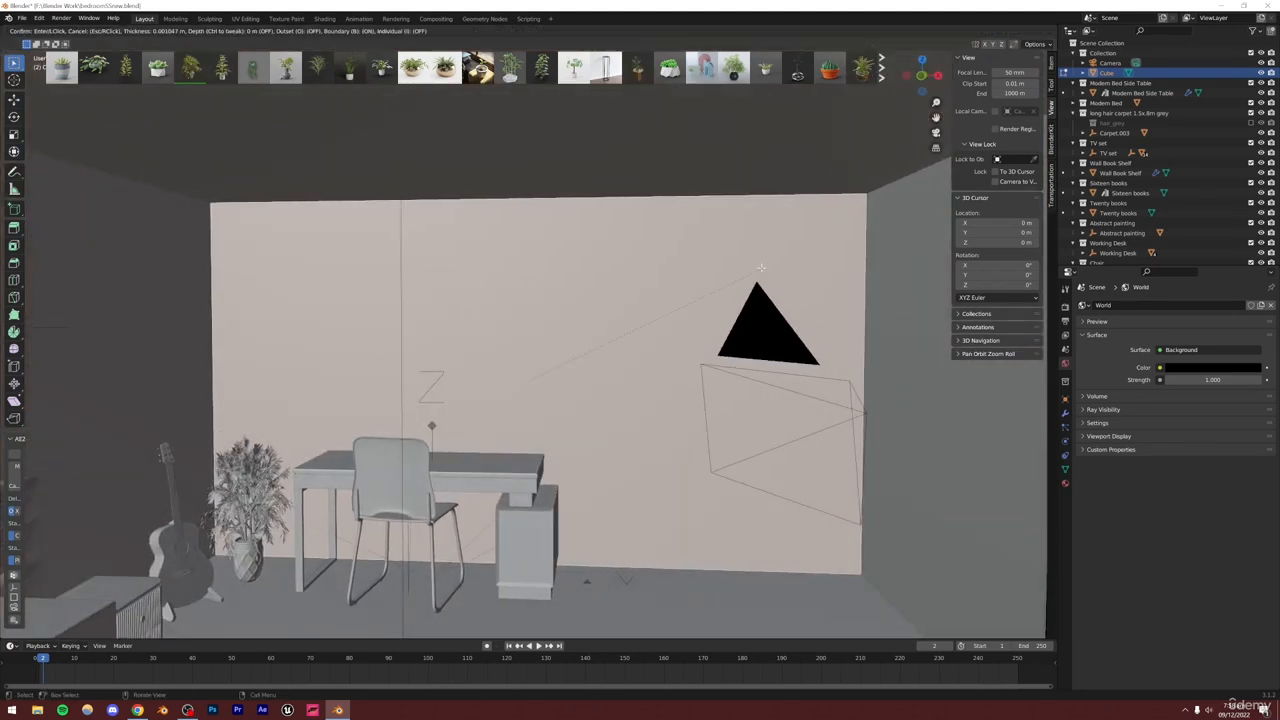
{"action": "left_click", "coordinate": [638, 320]}
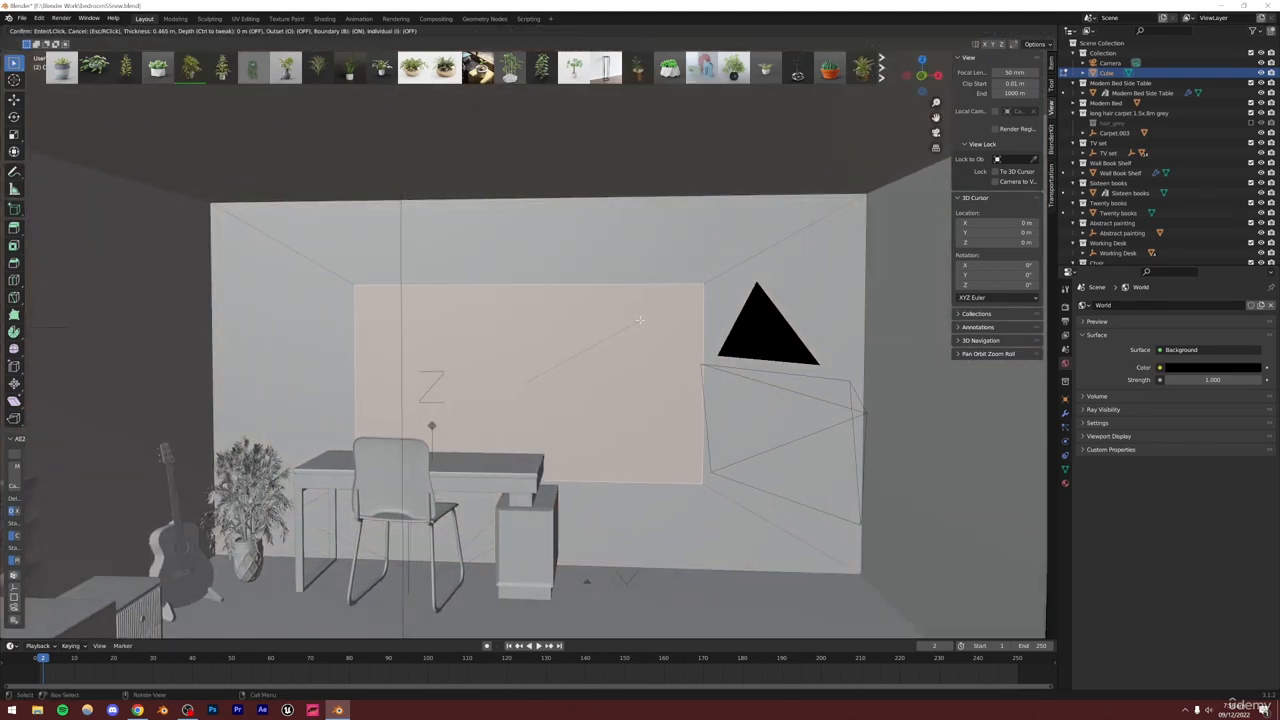
Move the inset window face up along Z and scale it down
{"action": "key", "text": "h"}
{"action": "key", "text": "alt+h"}
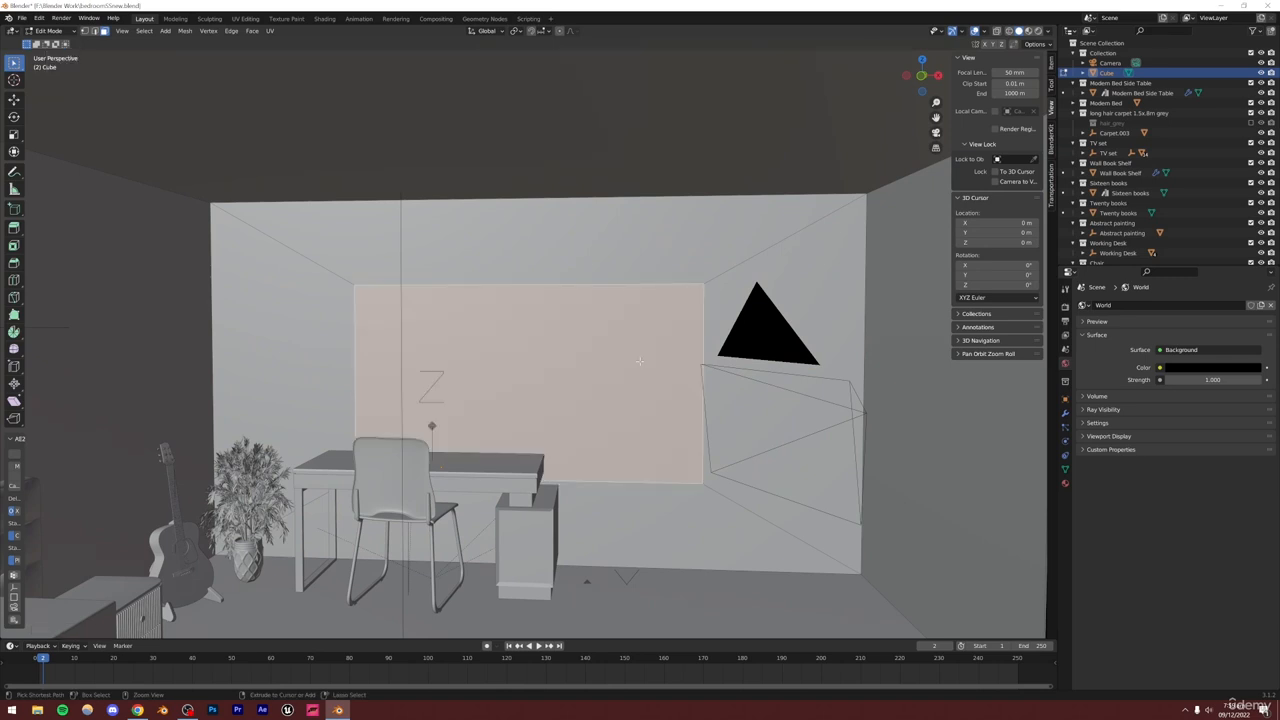
{"action": "key", "text": "g"}
{"action": "key", "text": "z"}
{"action": "left_click", "coordinate": [642, 312]}
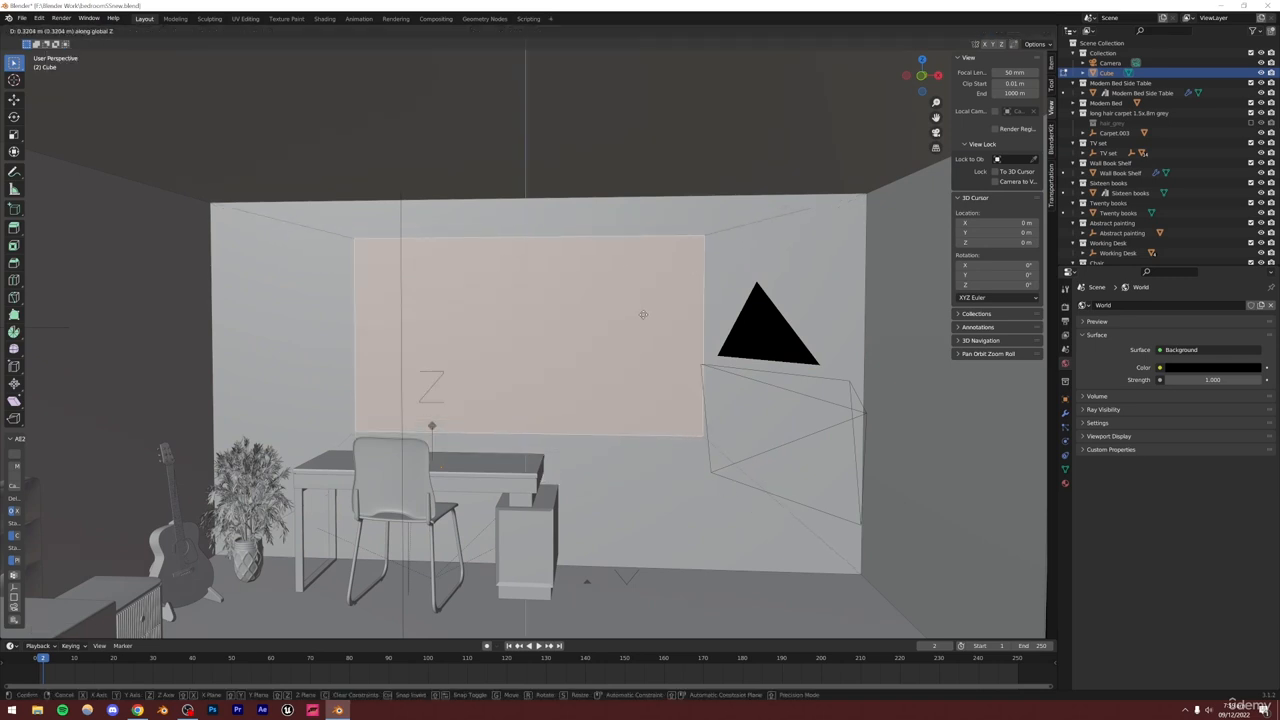
{"action": "key", "text": "s"}
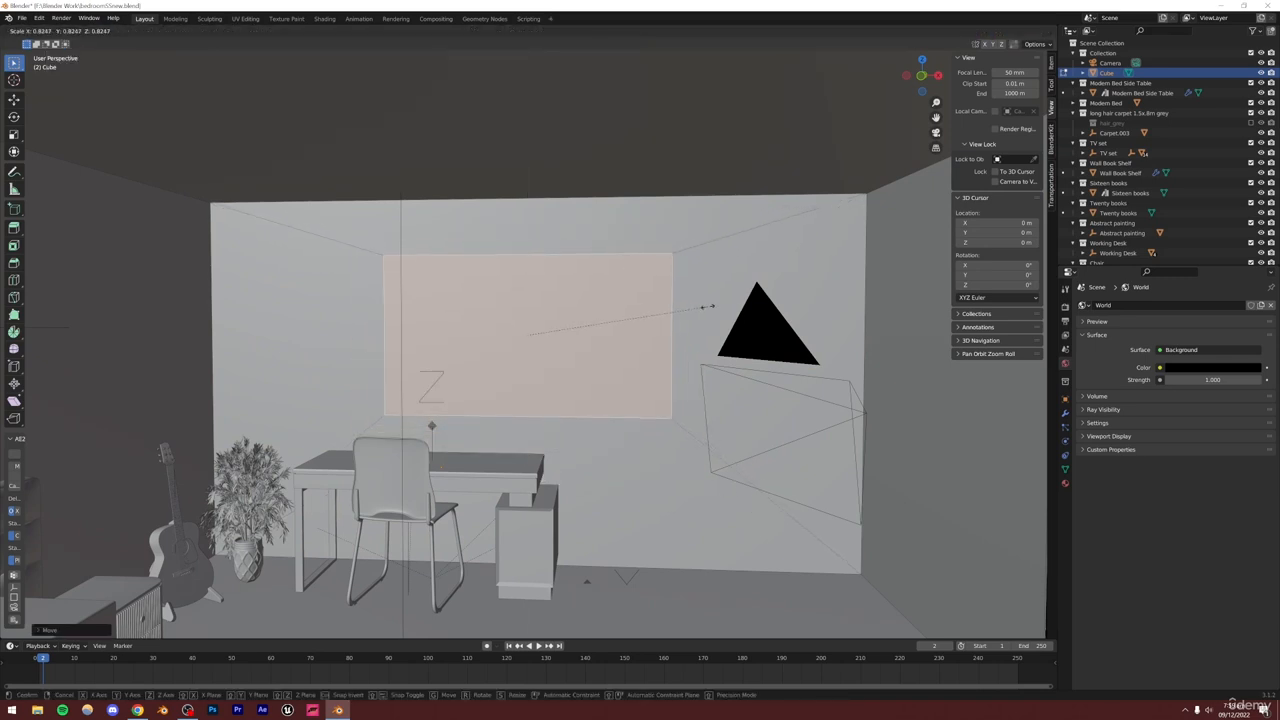
{"action": "left_click", "coordinate": [709, 304]}
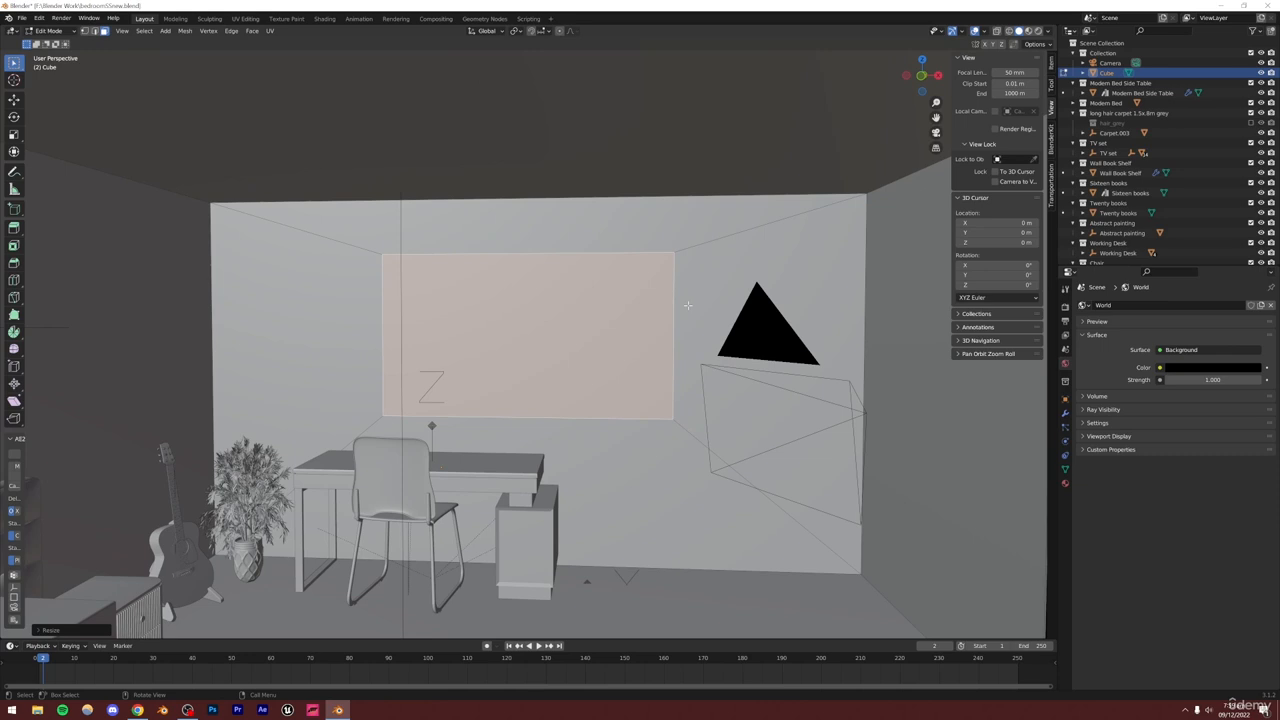
Shift the window face sideways, enlarge it slightly, and save the file
{"action": "key", "text": "g"}
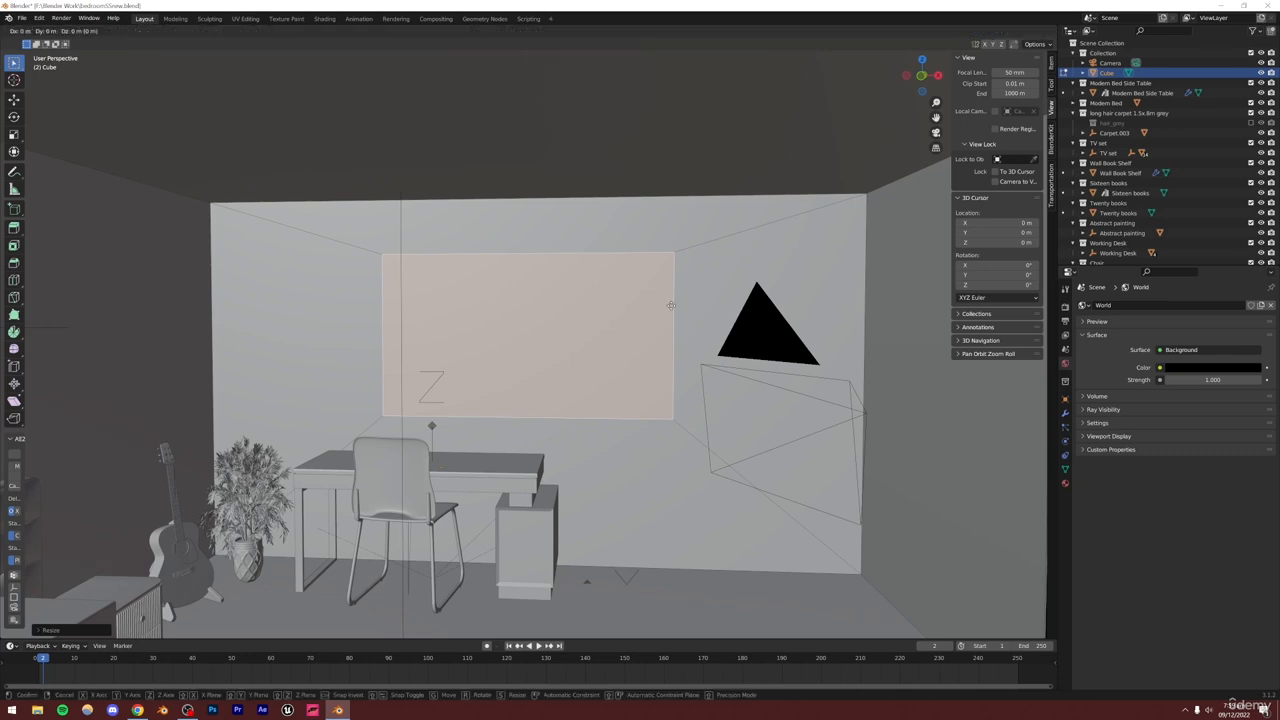
{"action": "left_click", "coordinate": [746, 305]}
{"action": "key", "text": "s"}
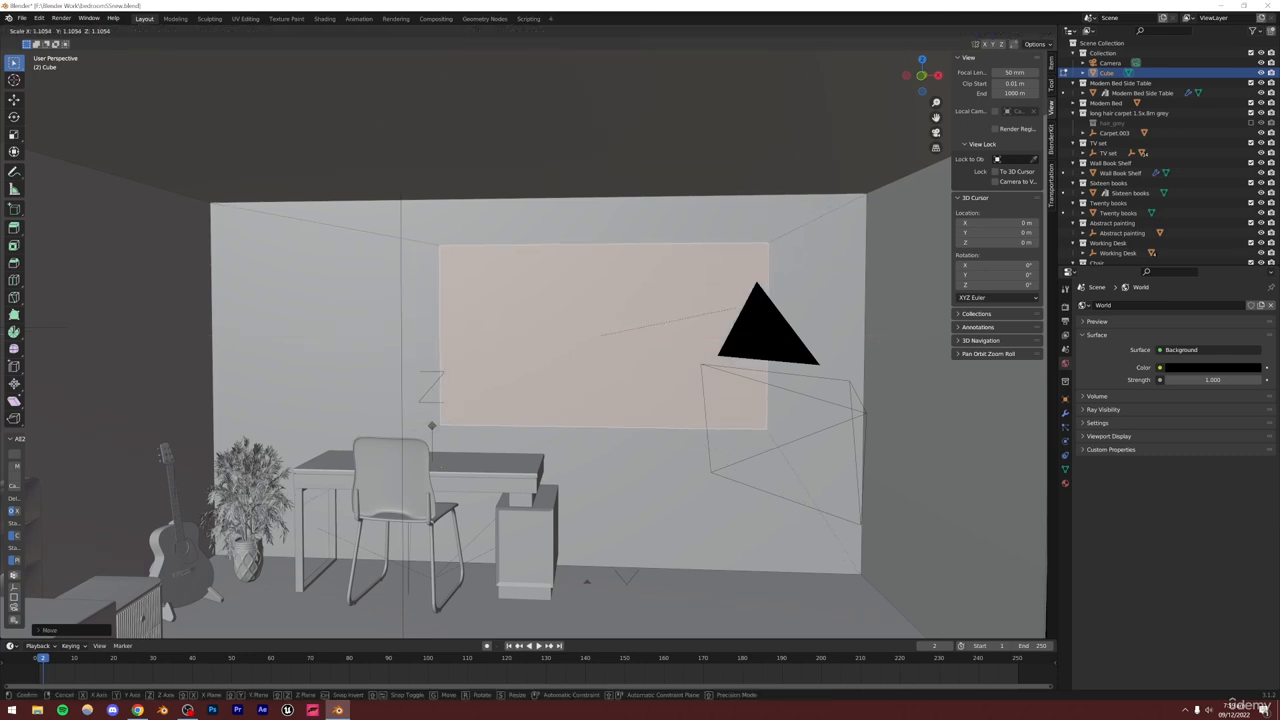
{"action": "left_click", "coordinate": [772, 298]}
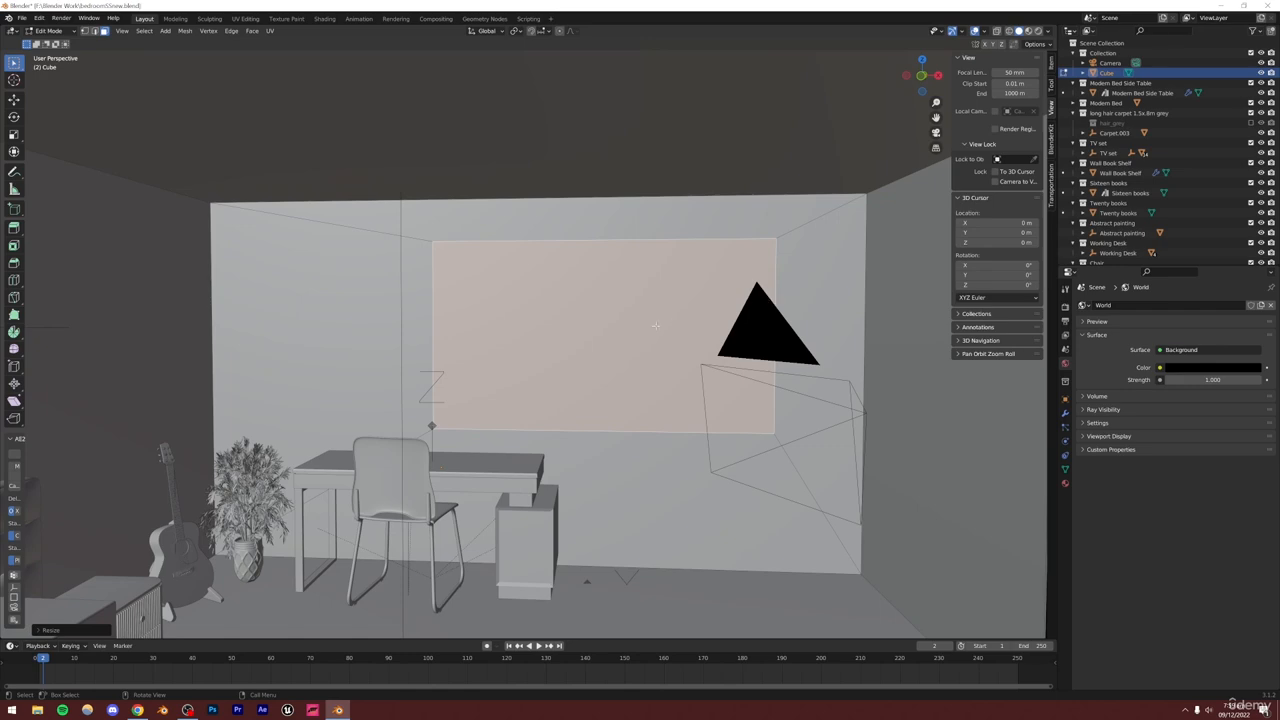
{"action": "middle_click_drag", "start_coordinate": [655, 325], "coordinate": [555, 387]}
{"action": "middle_click_drag", "start_coordinate": [562, 400], "coordinate": [513, 440]}
{"action": "scroll", "coordinate": [470, 450], "scroll_direction": "up", "scroll_amount": 5}
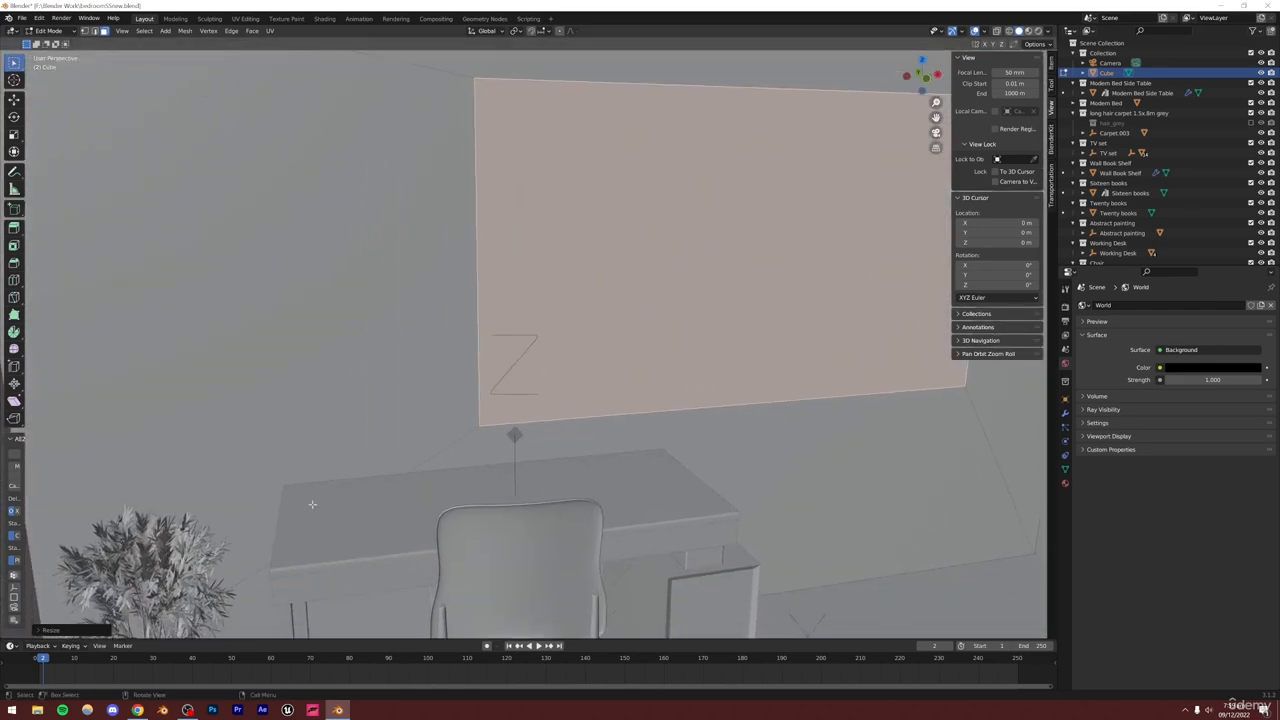
{"action": "key", "text": "ctrl+s"}
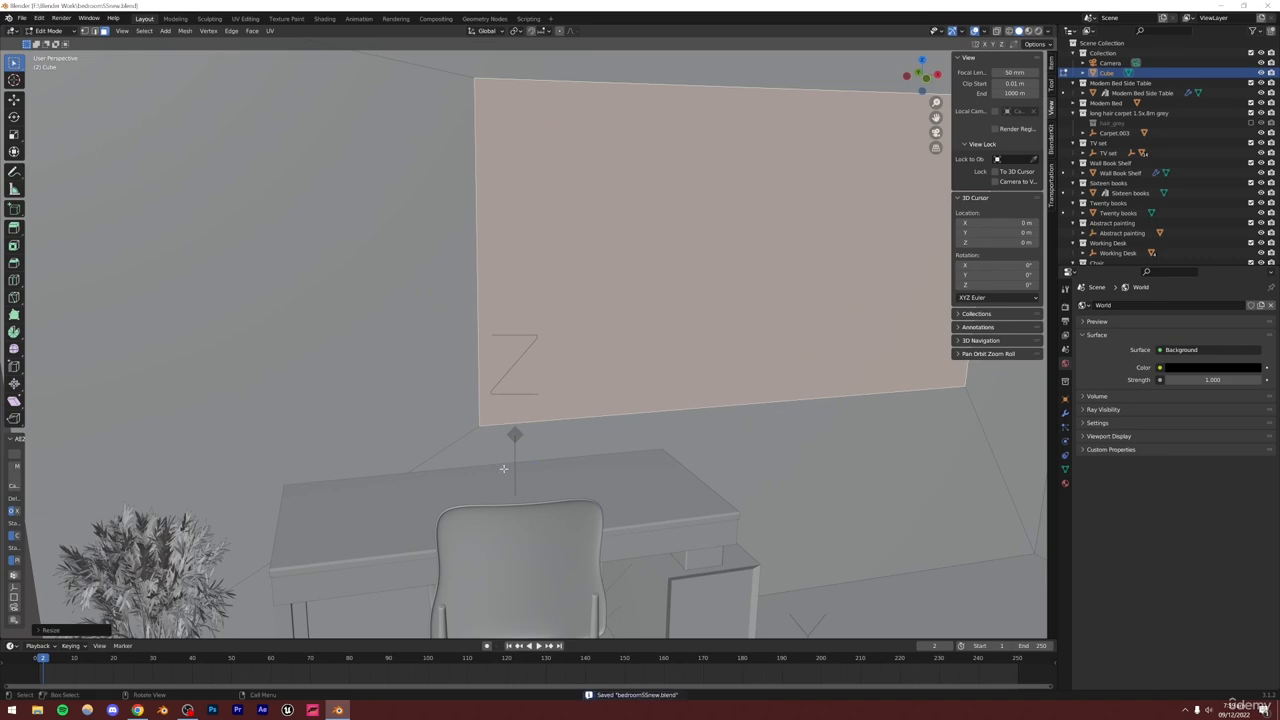
Extrude the window face about 0.038 m along its normal
{"action": "scroll", "coordinate": [499, 466], "scroll_direction": "down", "scroll_amount": 3}
{"action": "middle_click_drag", "start_coordinate": [499, 466], "coordinate": [678, 336]}
{"action": "scroll", "coordinate": [651, 371], "scroll_direction": "up", "scroll_amount": 5}
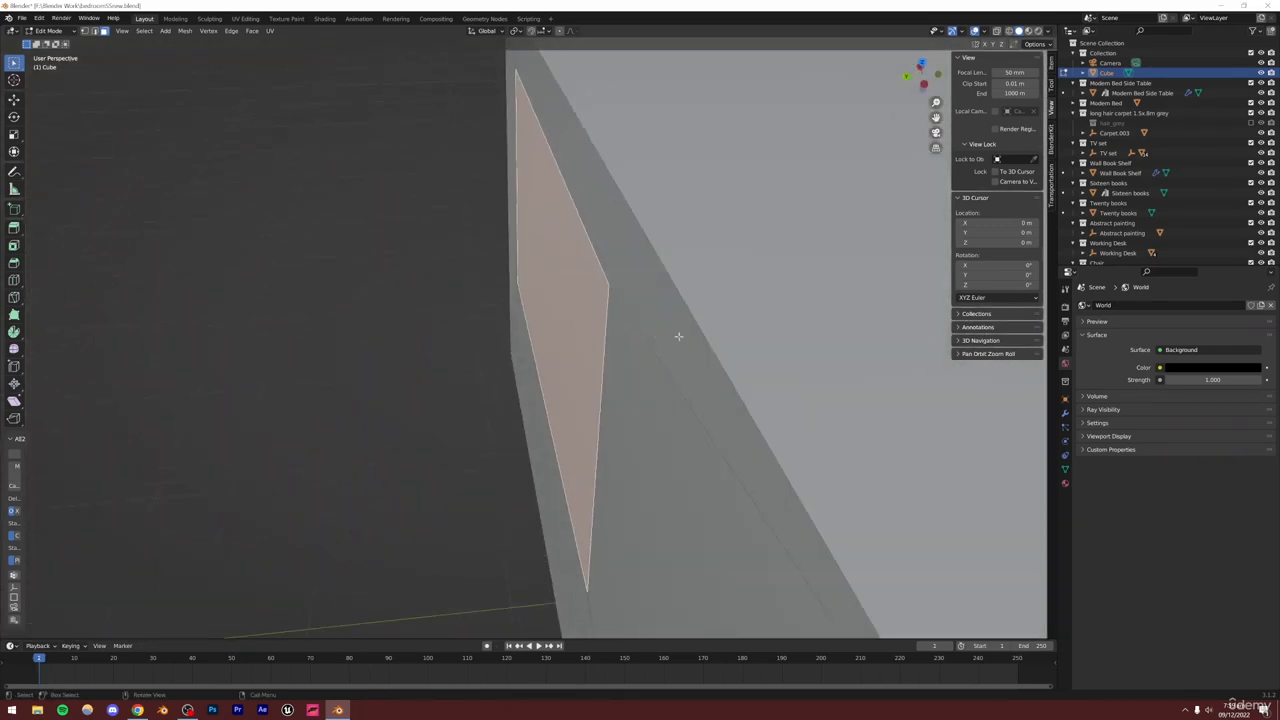
{"action": "key", "text": "e"}
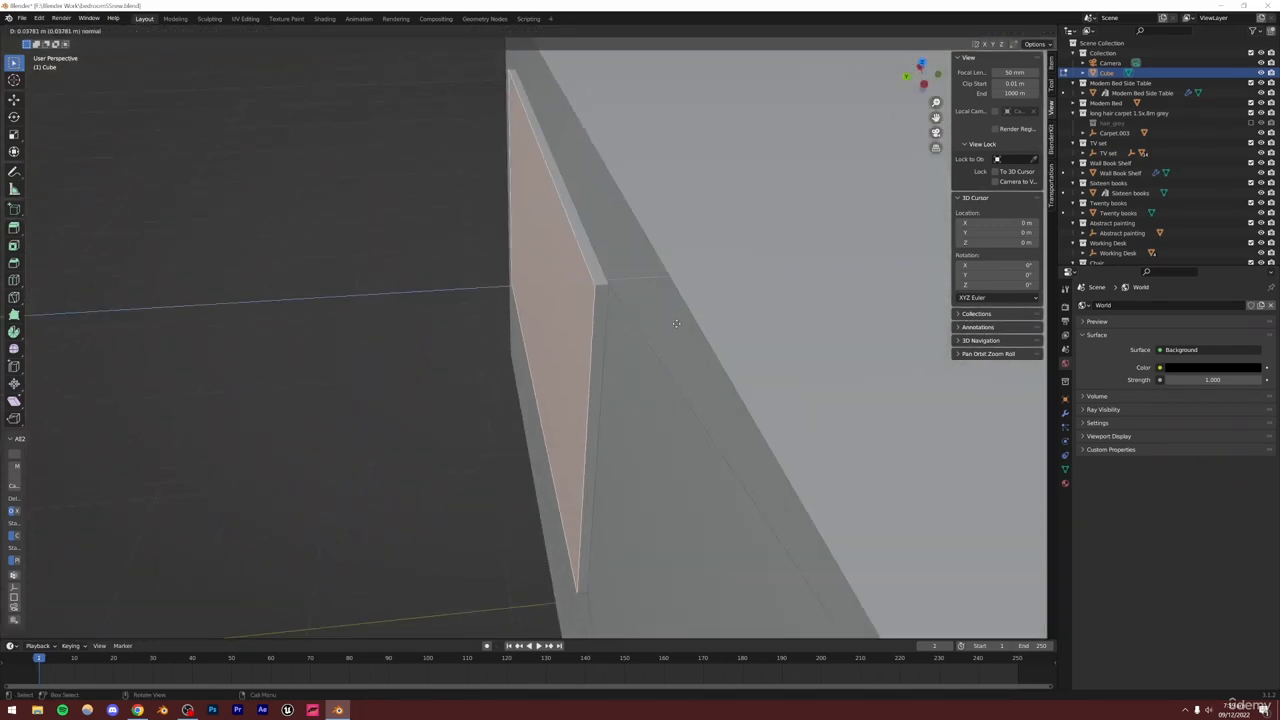
{"action": "left_click", "coordinate": [675, 323]}
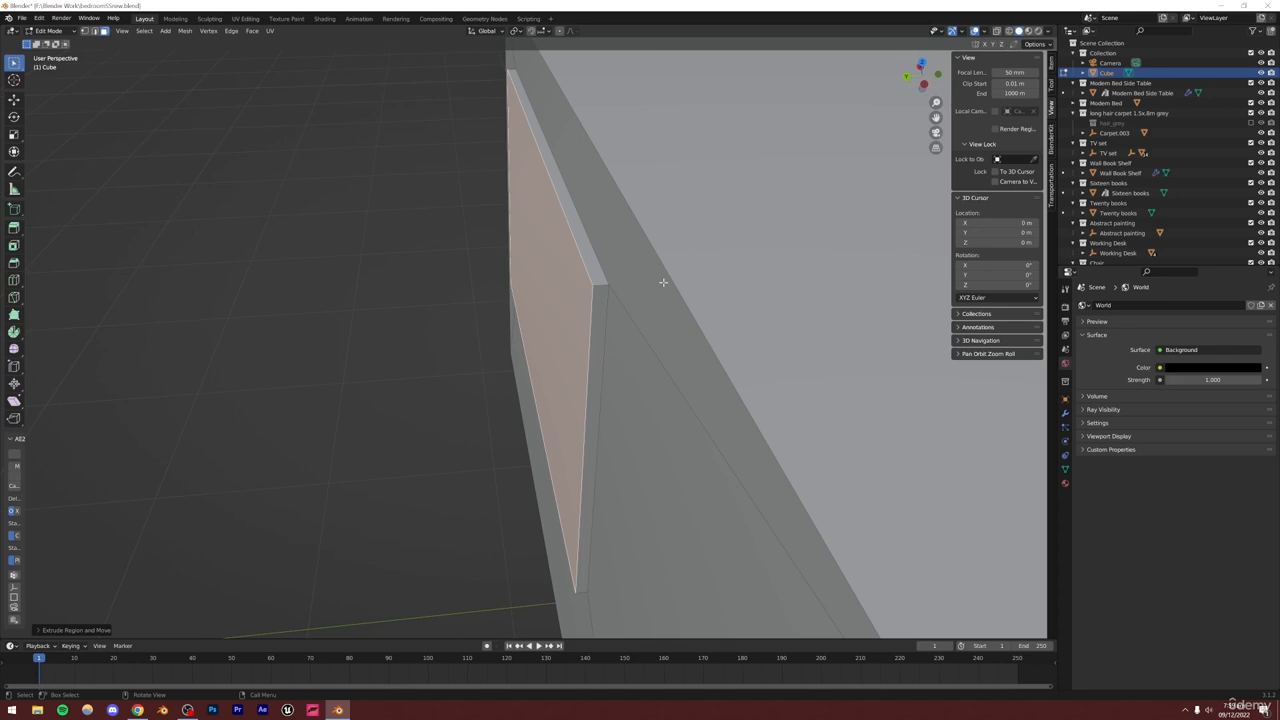
Extrude the window face again and scale it by about 1.11 to form a frame lip
{"action": "key", "text": "e"}
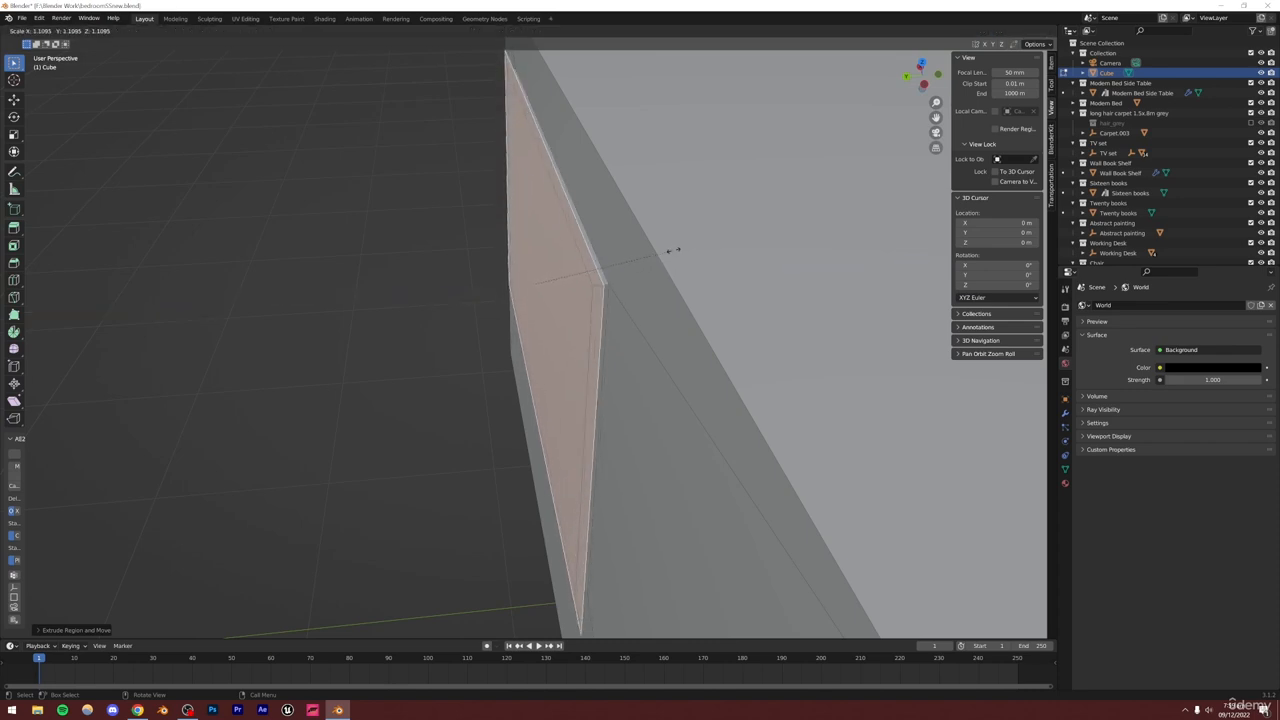
{"action": "left_click", "coordinate": [676, 249]}
{"action": "middle_click_drag", "start_coordinate": [676, 249], "coordinate": [789, 277]}
Delete the window face to cut an opening through the wall, and save the file
{"action": "key", "text": "x"}
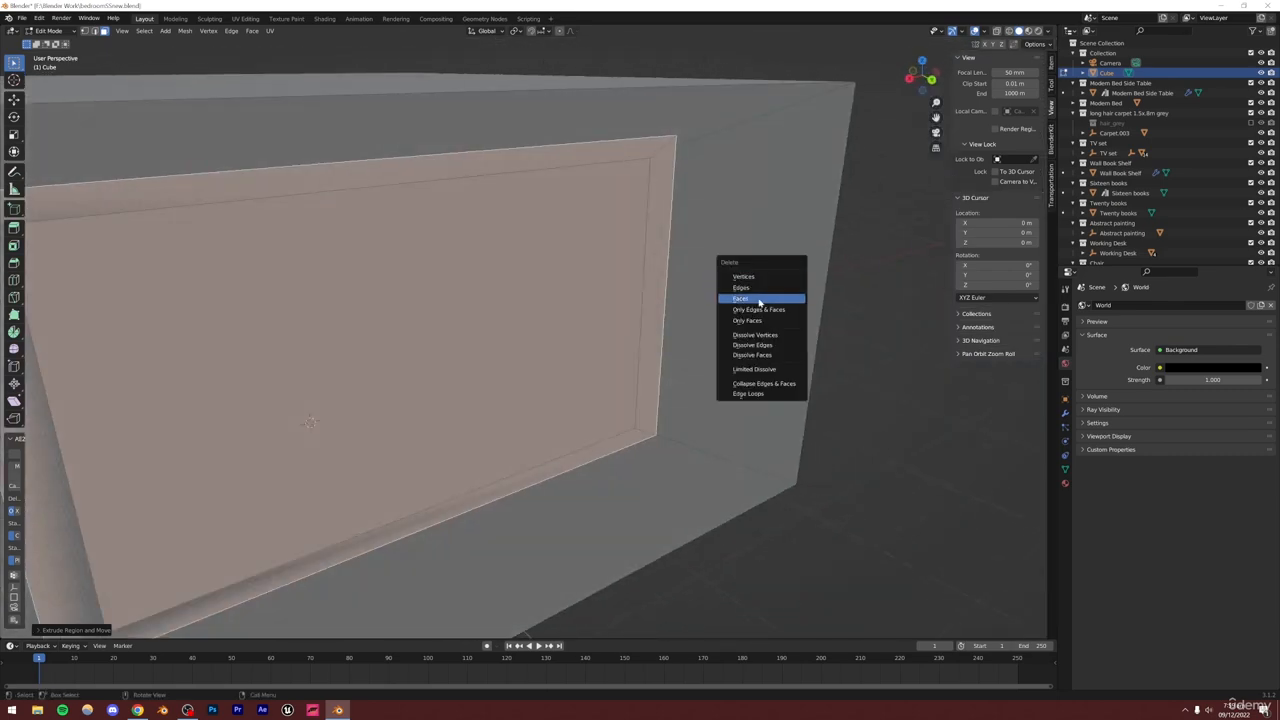
{"action": "left_click", "coordinate": [758, 301]}
{"action": "scroll", "coordinate": [757, 303], "scroll_direction": "down", "scroll_amount": 4}
{"action": "middle_click_drag", "start_coordinate": [540, 332], "coordinate": [491, 406]}
{"action": "key", "text": "ctrl+s"}
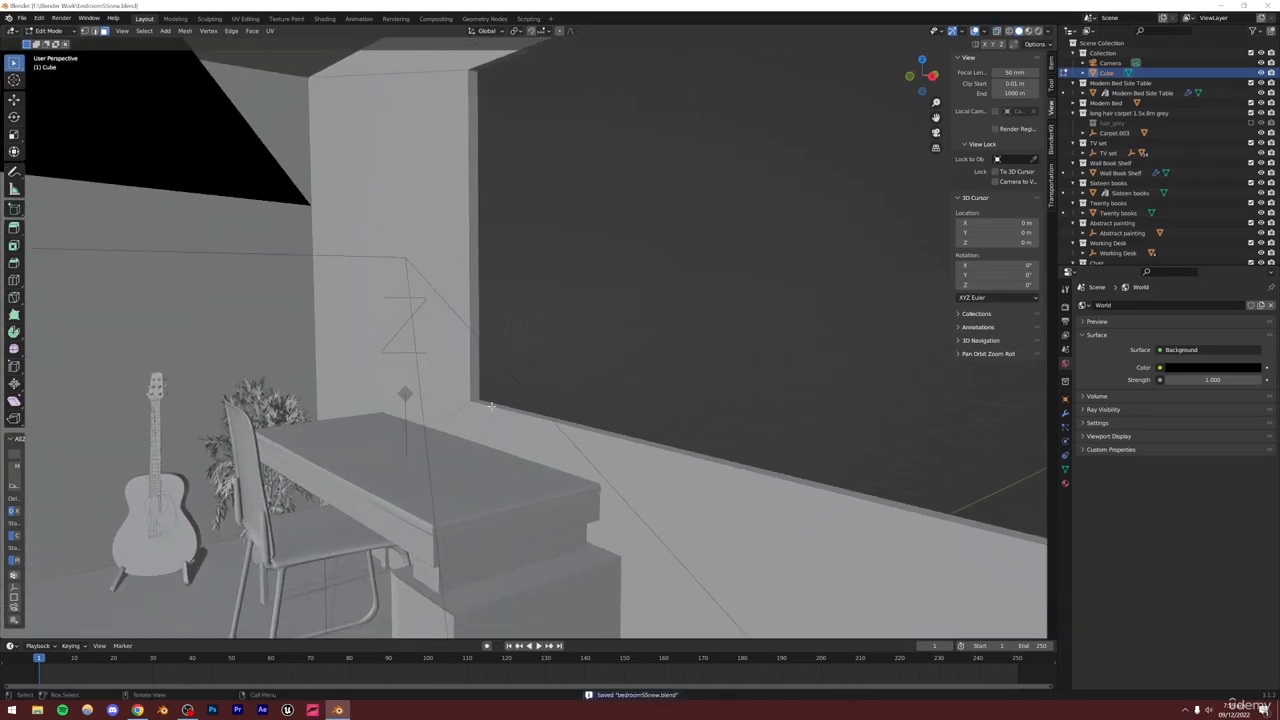
{"action": "scroll", "coordinate": [417, 466], "scroll_direction": "up", "scroll_amount": 4}
{"action": "middle_click_drag", "start_coordinate": [417, 466], "coordinate": [425, 418]}
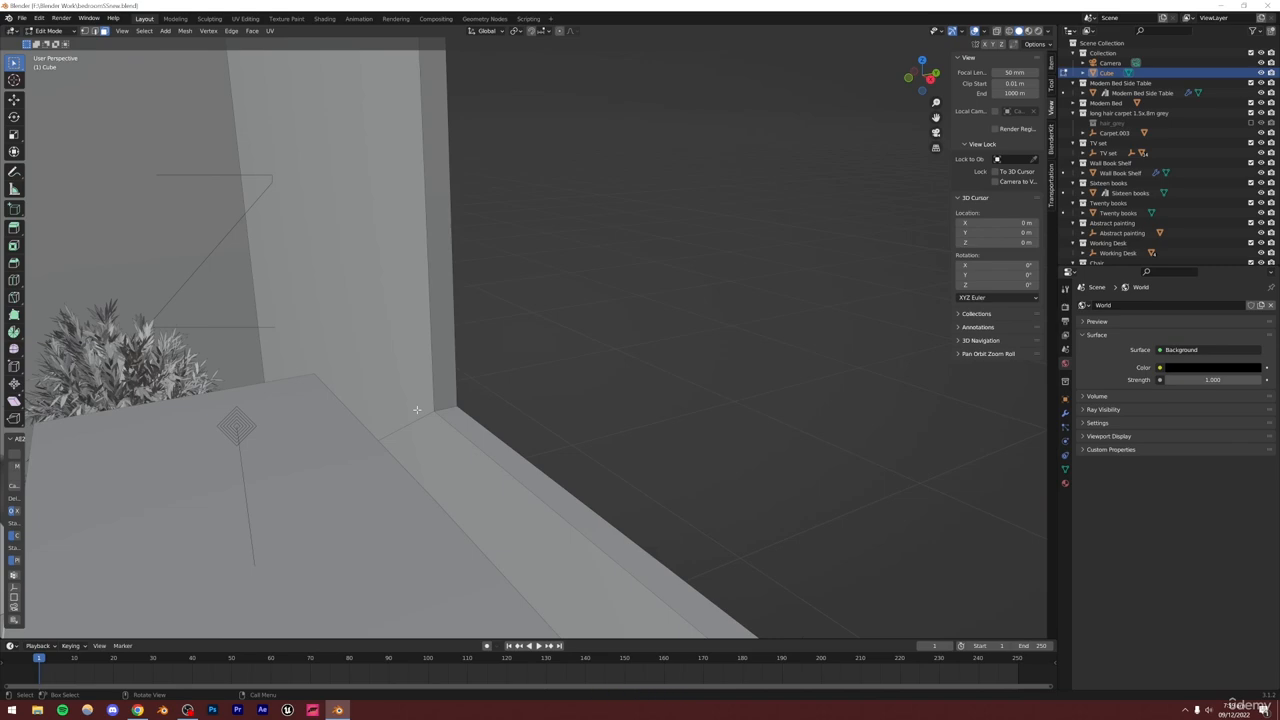
{"action": "scroll", "coordinate": [485, 413], "scroll_direction": "down", "scroll_amount": 5}
{"action": "middle_click_drag", "start_coordinate": [537, 389], "coordinate": [642, 350]}
{"action": "scroll", "coordinate": [661, 360], "scroll_direction": "up", "scroll_amount": 3}
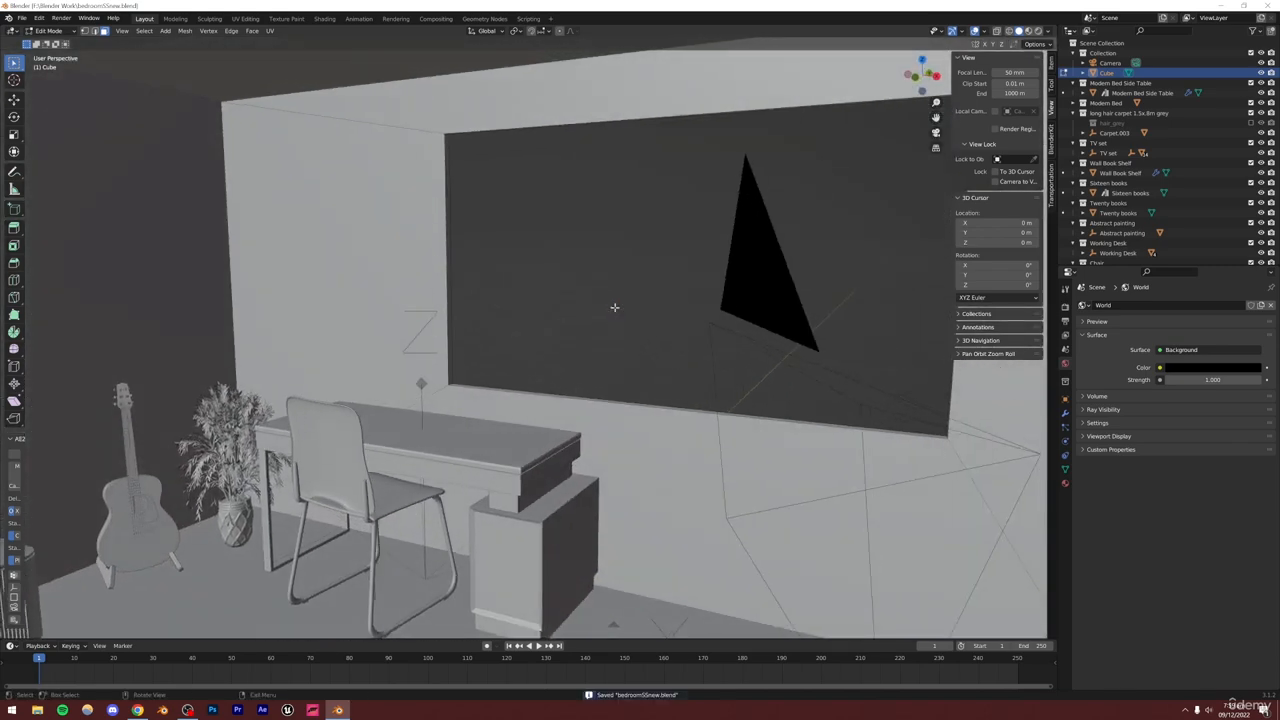